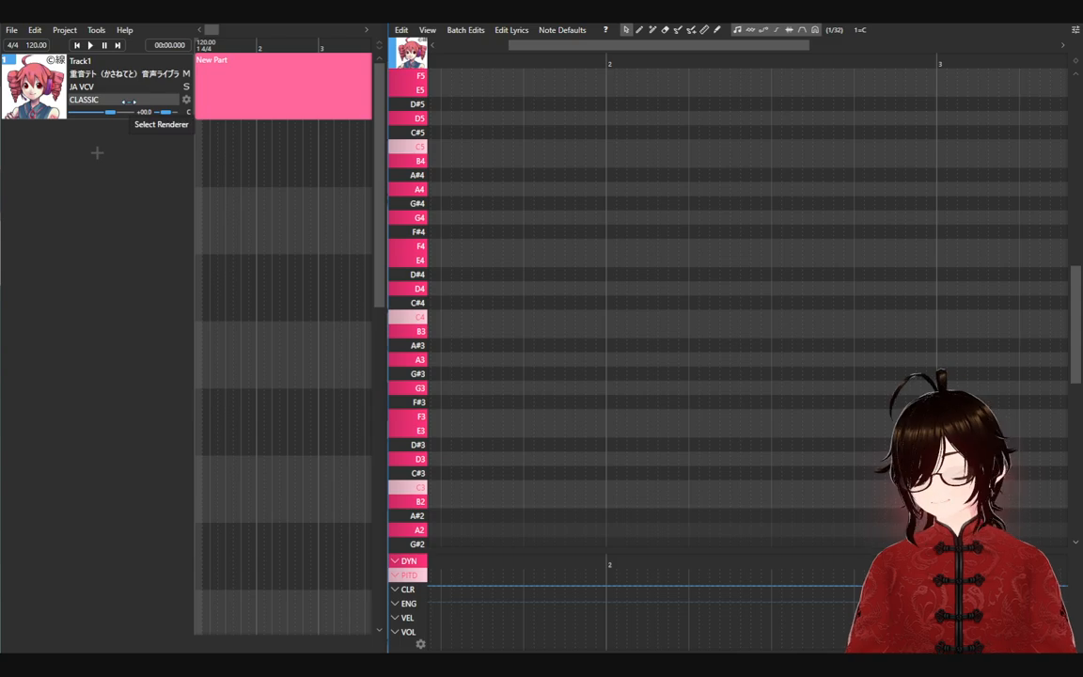
# Step: Set Track1's renderer to WORLDLINE-R and open its part in the piano roll
pyautogui.click(128, 101)
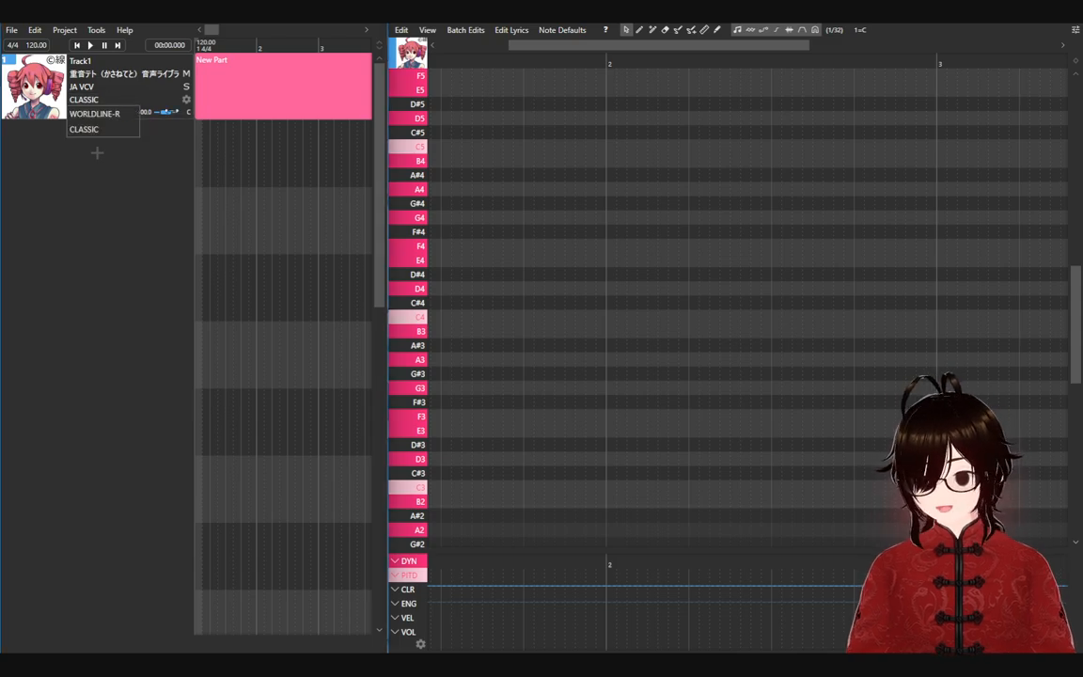
pyautogui.click(94, 113)
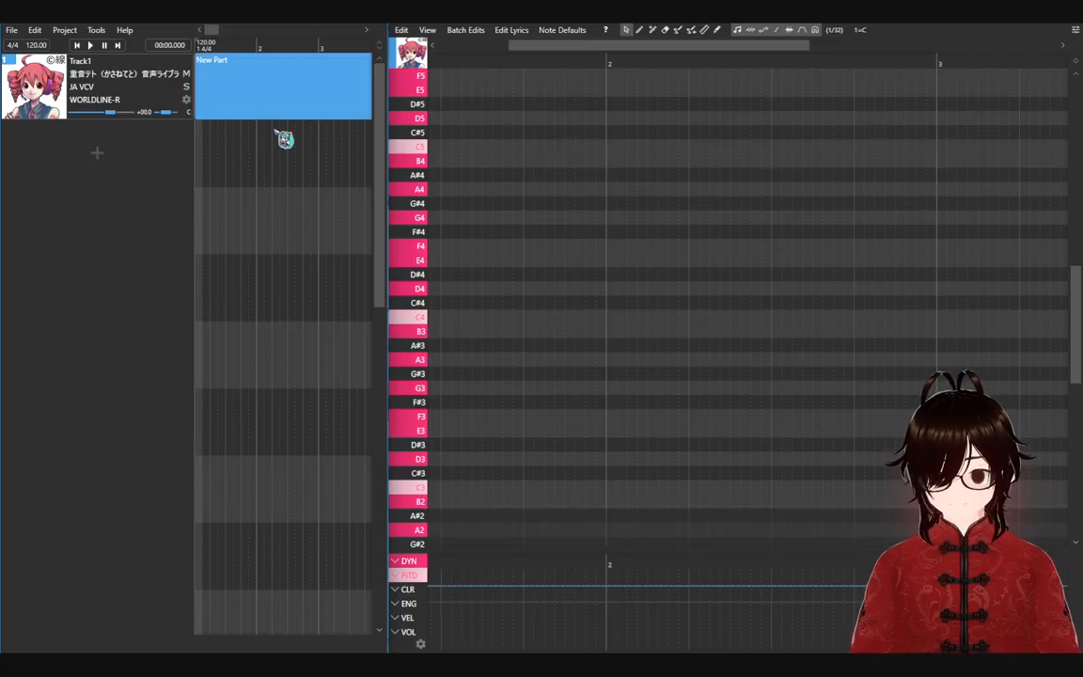
pyautogui.doubleClick(216, 96)
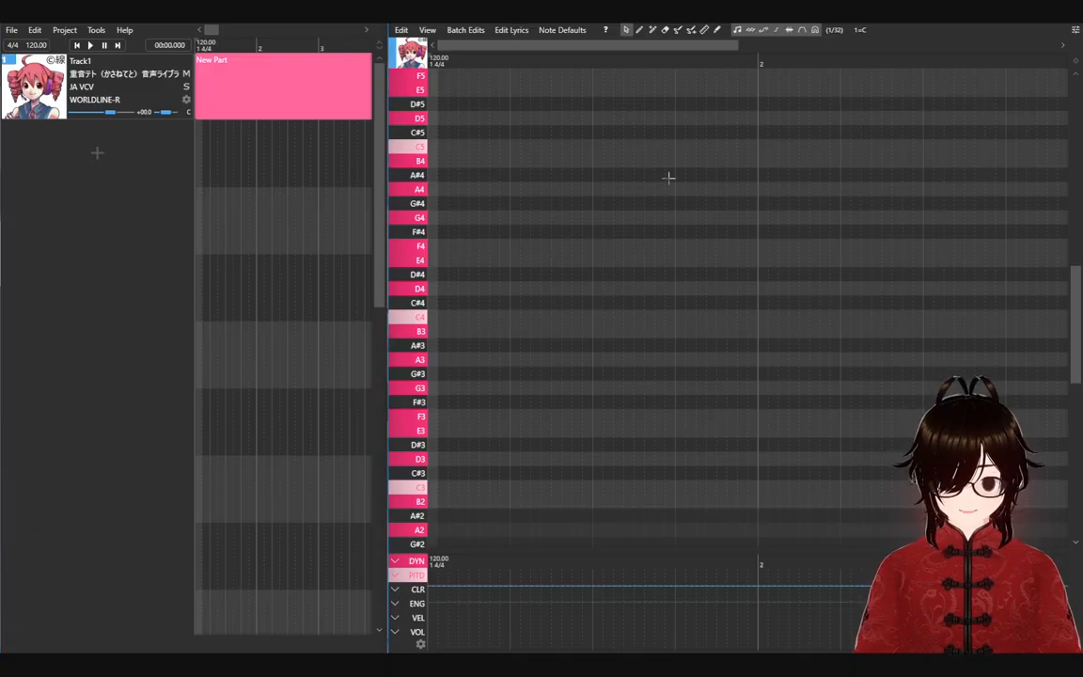
# Step: Display the CLR voice color expression below the piano roll
pyautogui.scroll(-5, 626, 160)
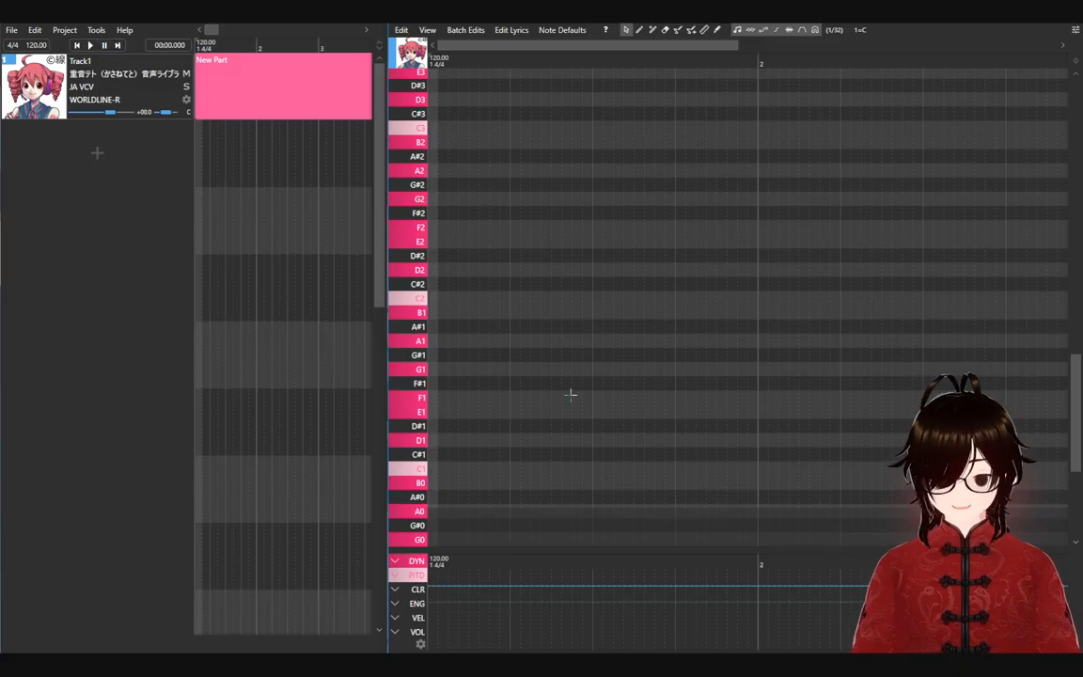
pyautogui.click(418, 589)
pyautogui.scroll(-1, 479, 260)
pyautogui.scroll(-1, 476, 240)
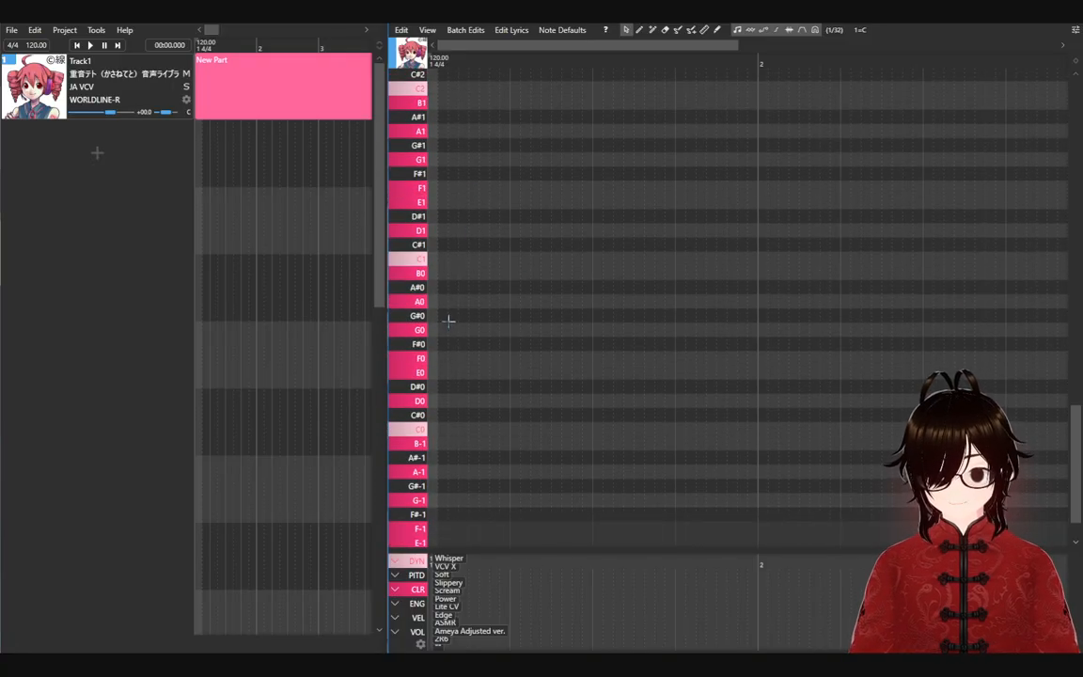
# Step: Draw a half-bar note on C0 with the Pen tool, running from the middle of bar 1 to bar 2
pyautogui.scroll(-2, 455, 310)
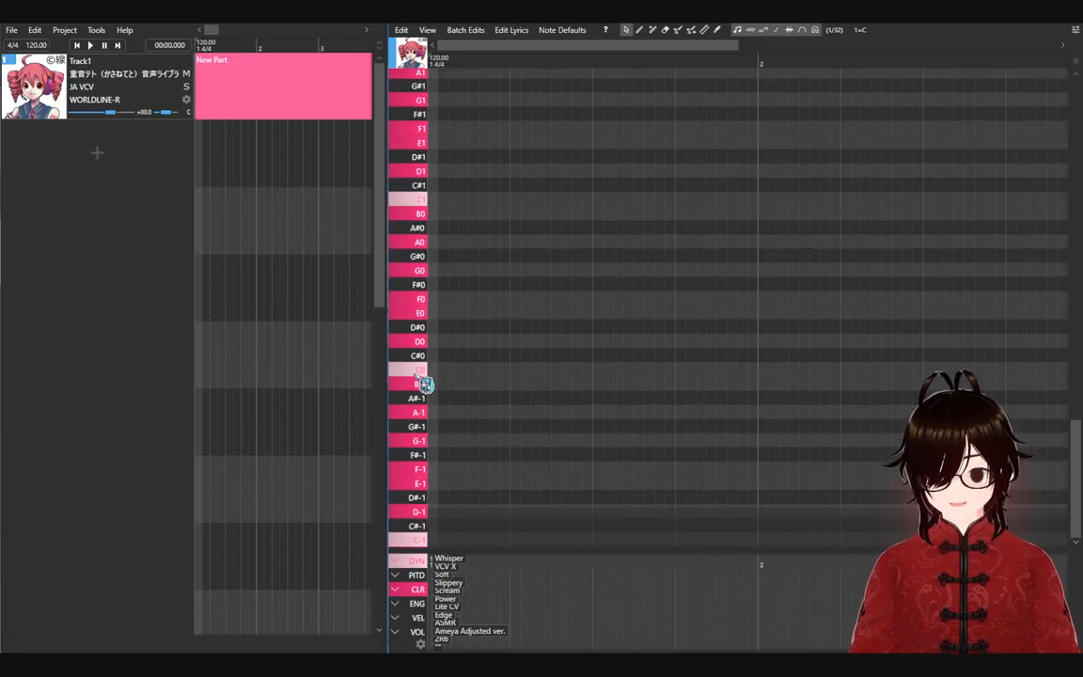
pyautogui.click(639, 29)
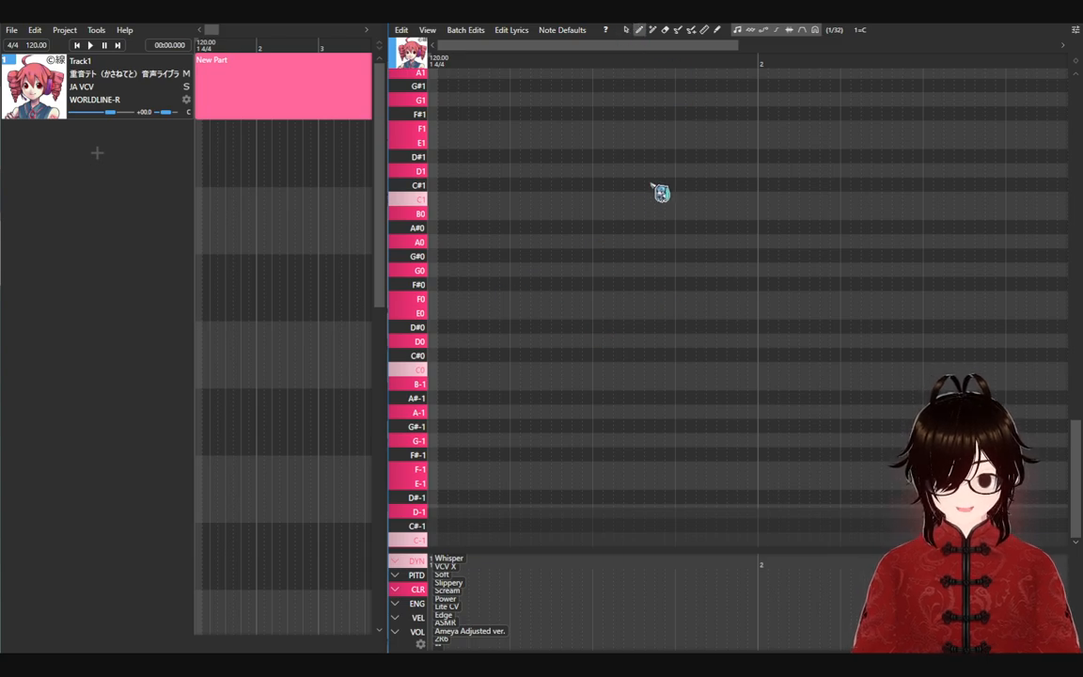
pyautogui.click(603, 200)
pyautogui.moveTo(627, 201); pyautogui.dragTo(703, 369)
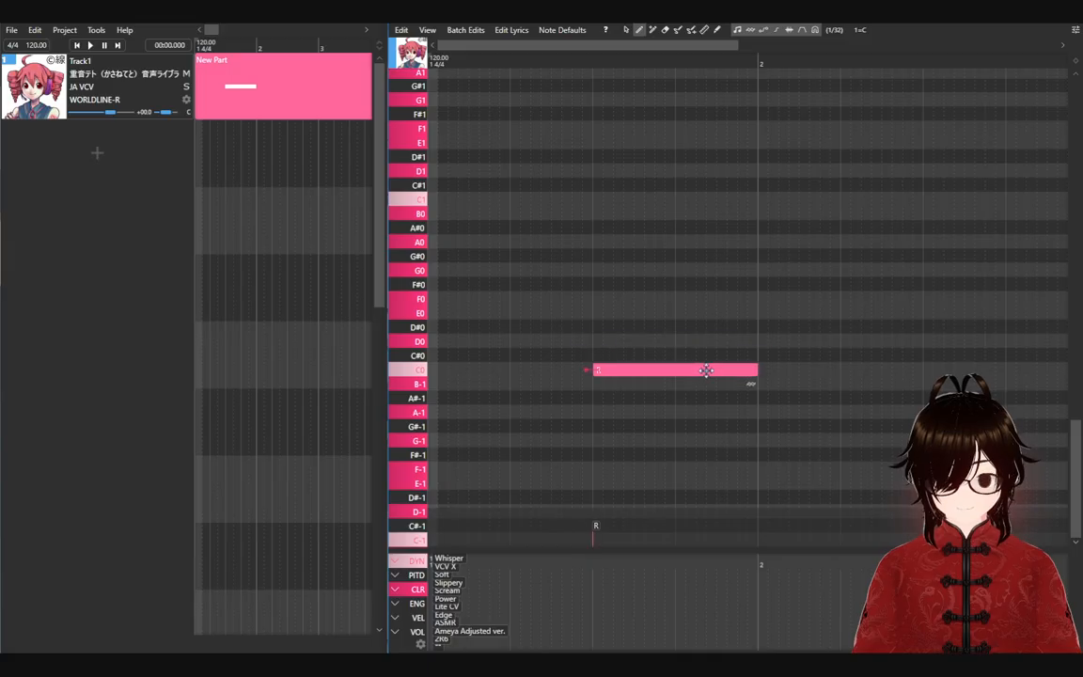
# Step: Set the C0 note's lyric to "a"
pyautogui.doubleClick(704, 371)
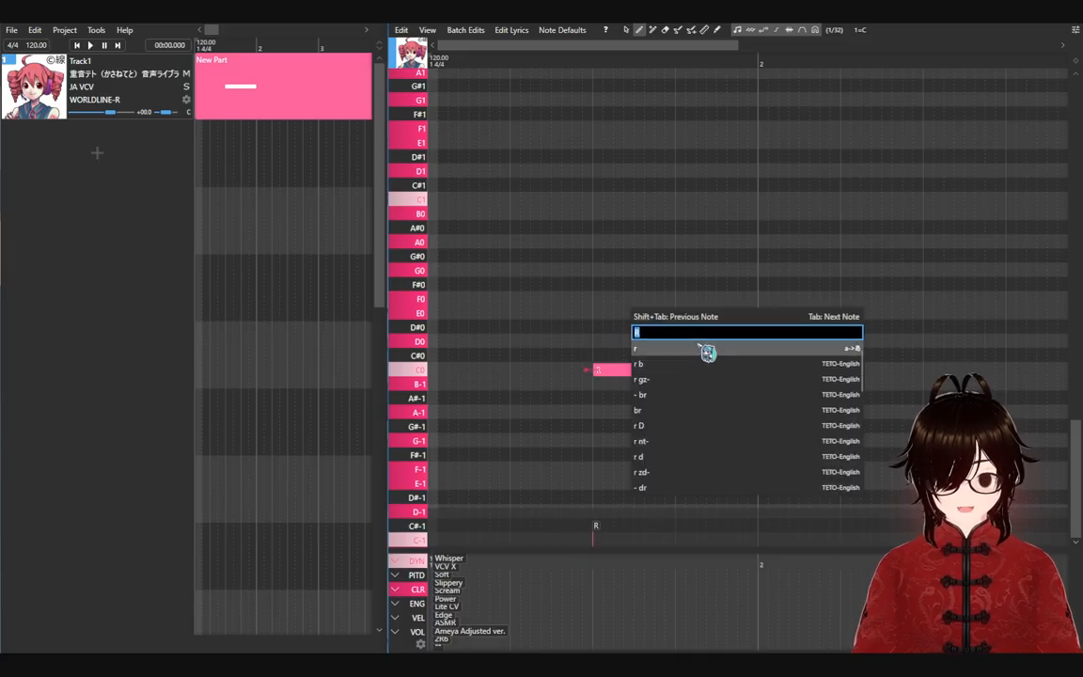
pyautogui.write('a')
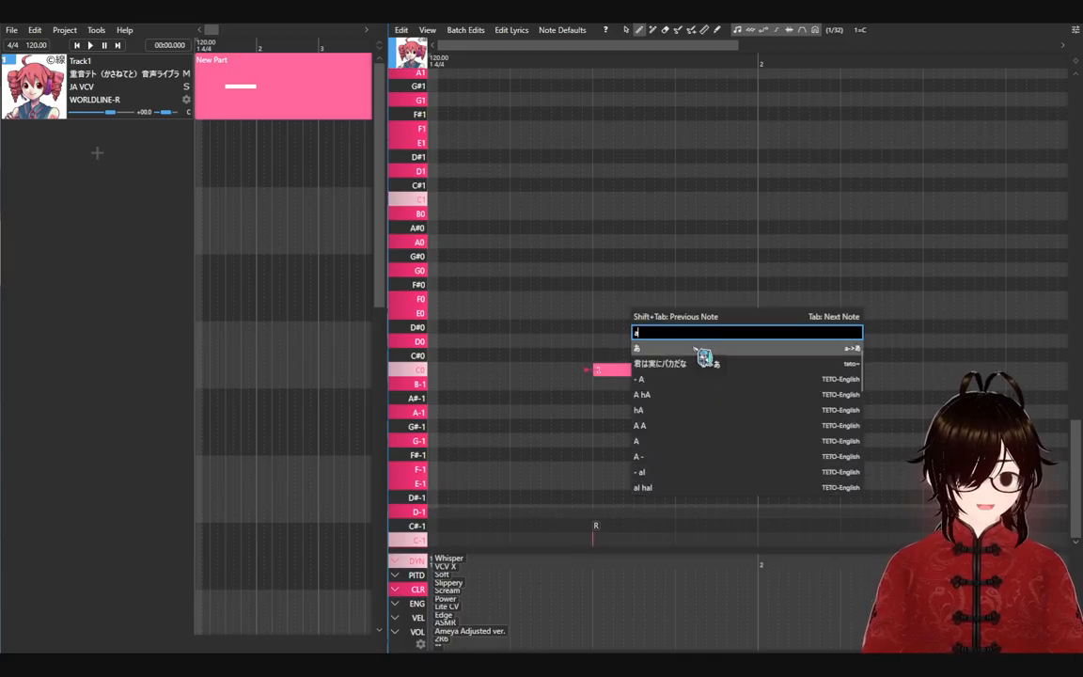
pyautogui.press('Return')
# Step: Play the C0 note from slightly before its start, with the selection tool active
pyautogui.click(543, 60)
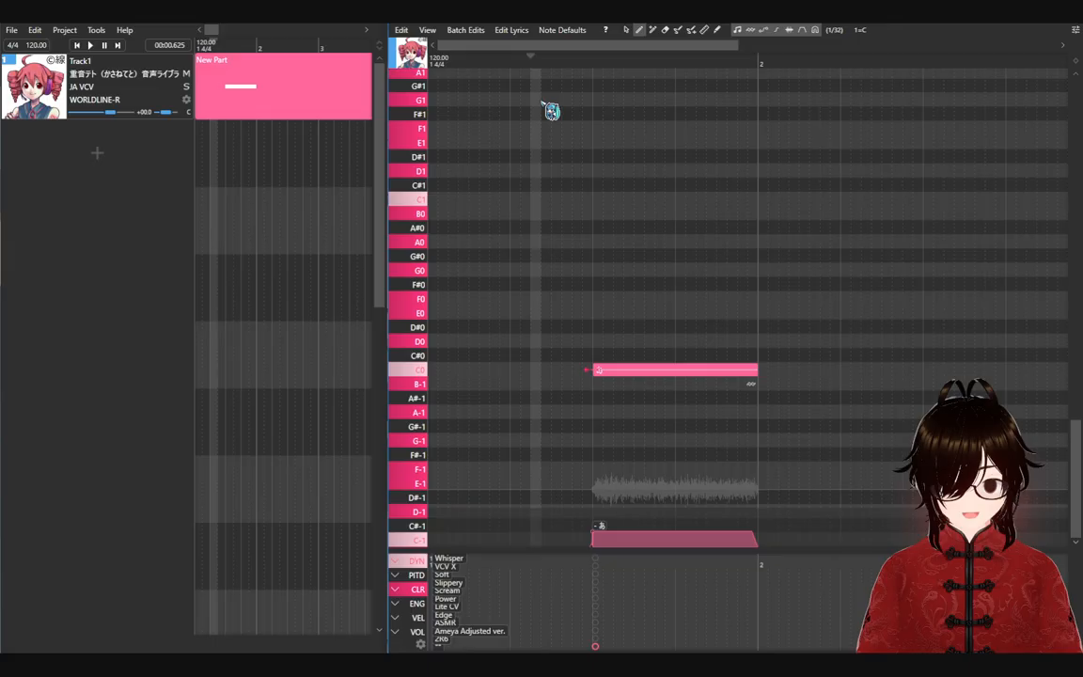
pyautogui.click(626, 29)
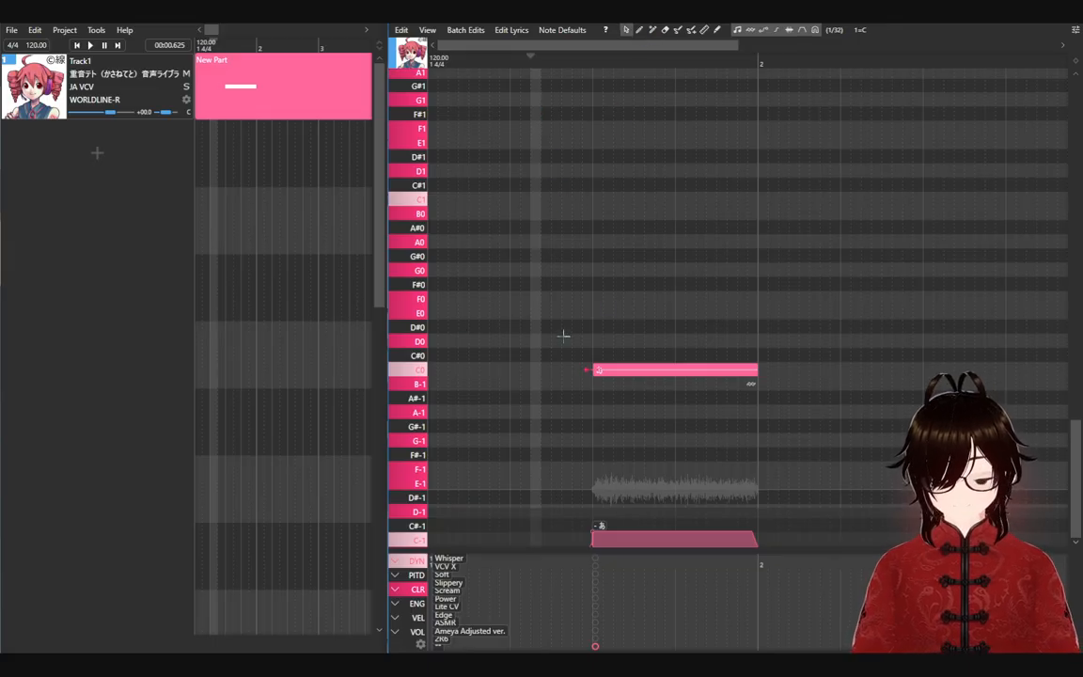
pyautogui.moveTo(650, 370)
pyautogui.mouseDown()
pyautogui.moveTo(598, 369)
pyautogui.moveTo(651, 370)
pyautogui.mouseUp()
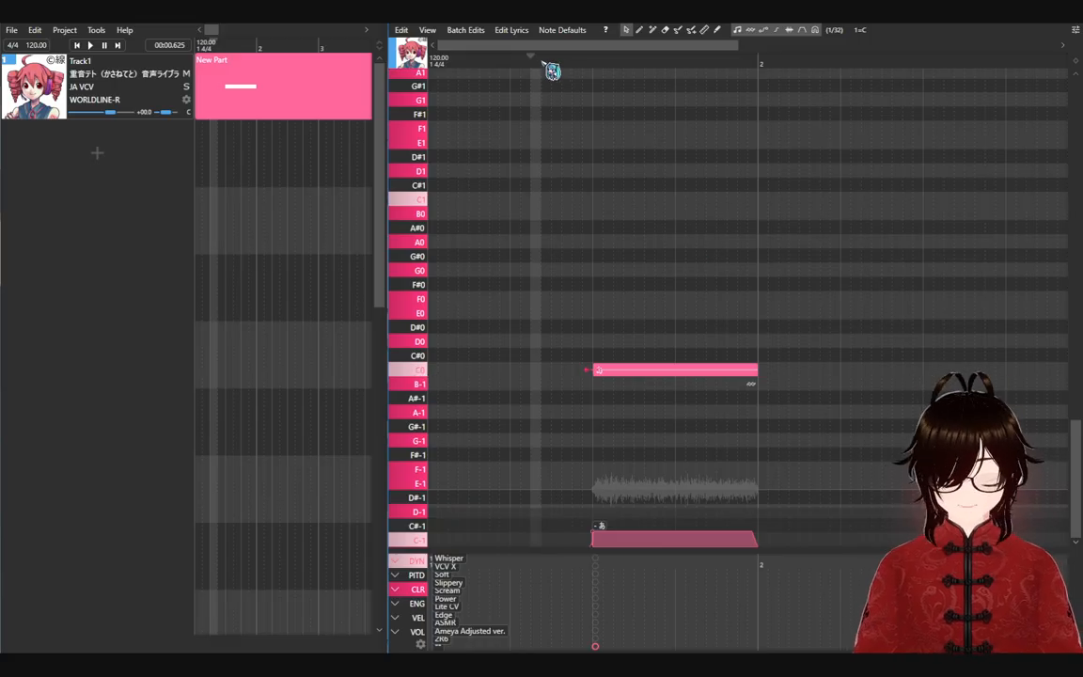
pyautogui.press('space')
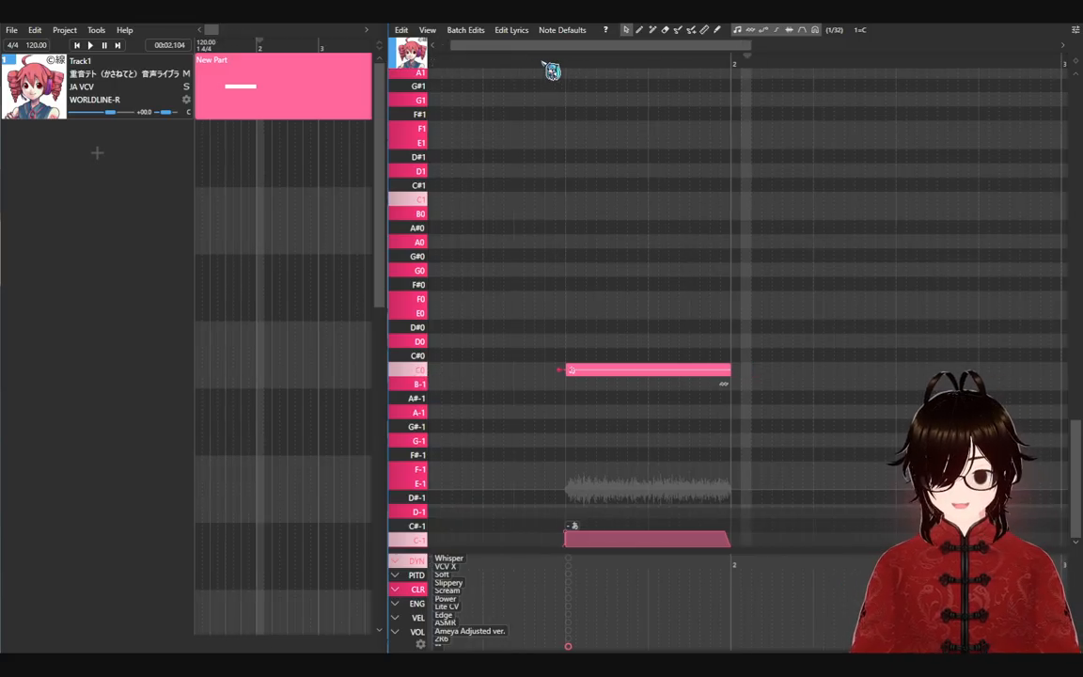
pyautogui.press('space')
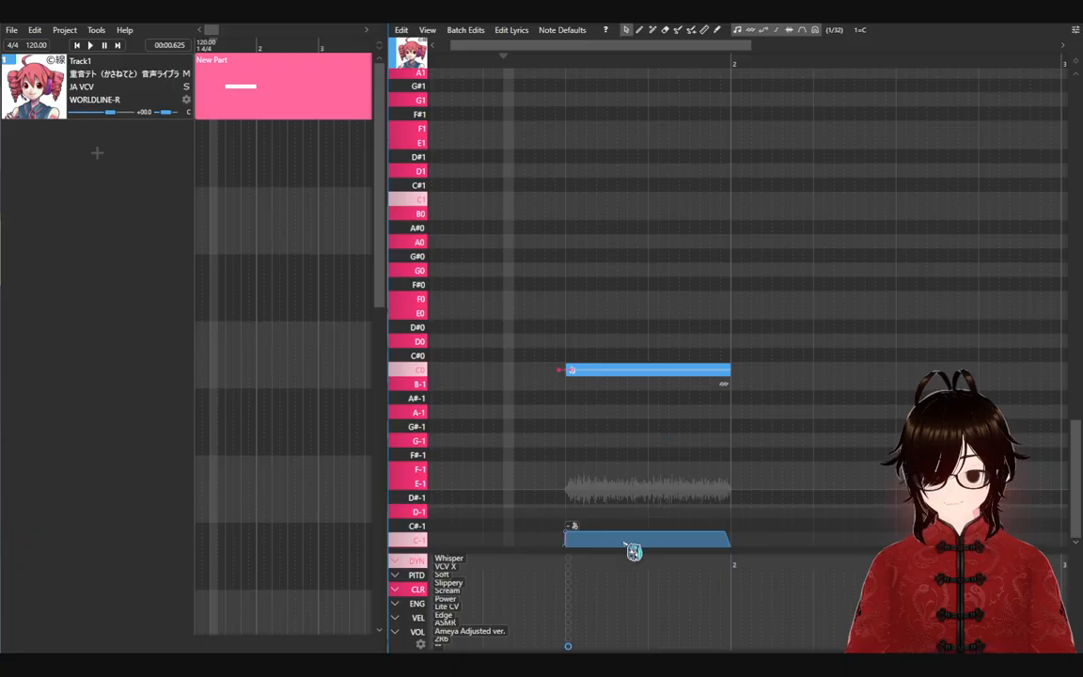
# Step: Enlarge the expression area so every voice color option is readable
pyautogui.moveTo(634, 552); pyautogui.dragTo(630, 464)
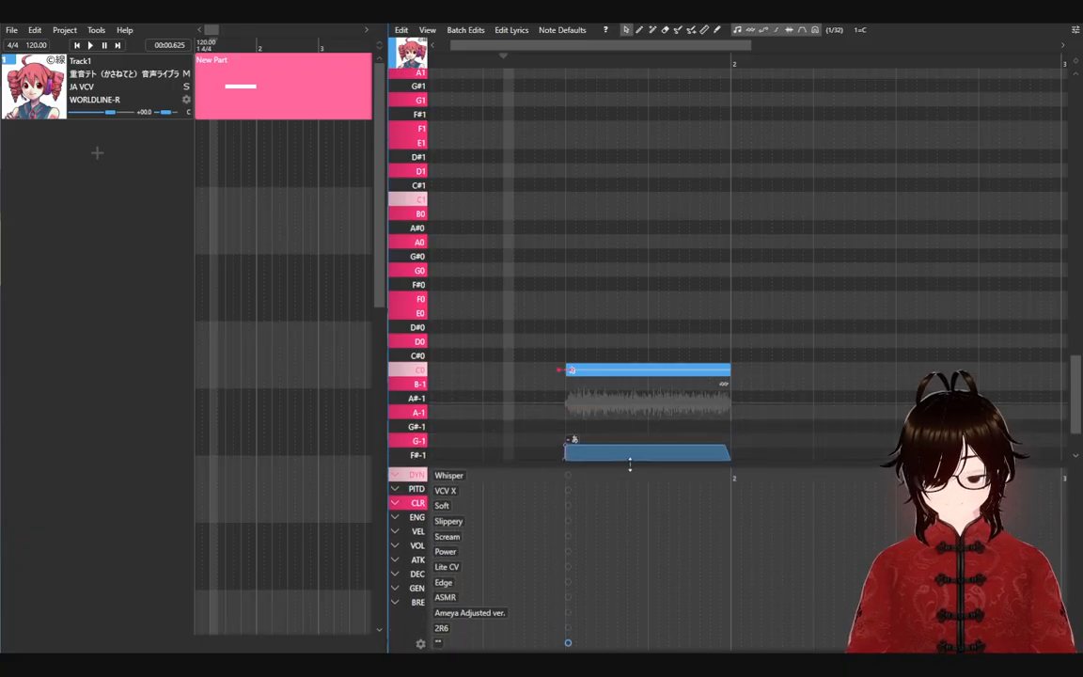
pyautogui.scroll(-3, 651, 409)
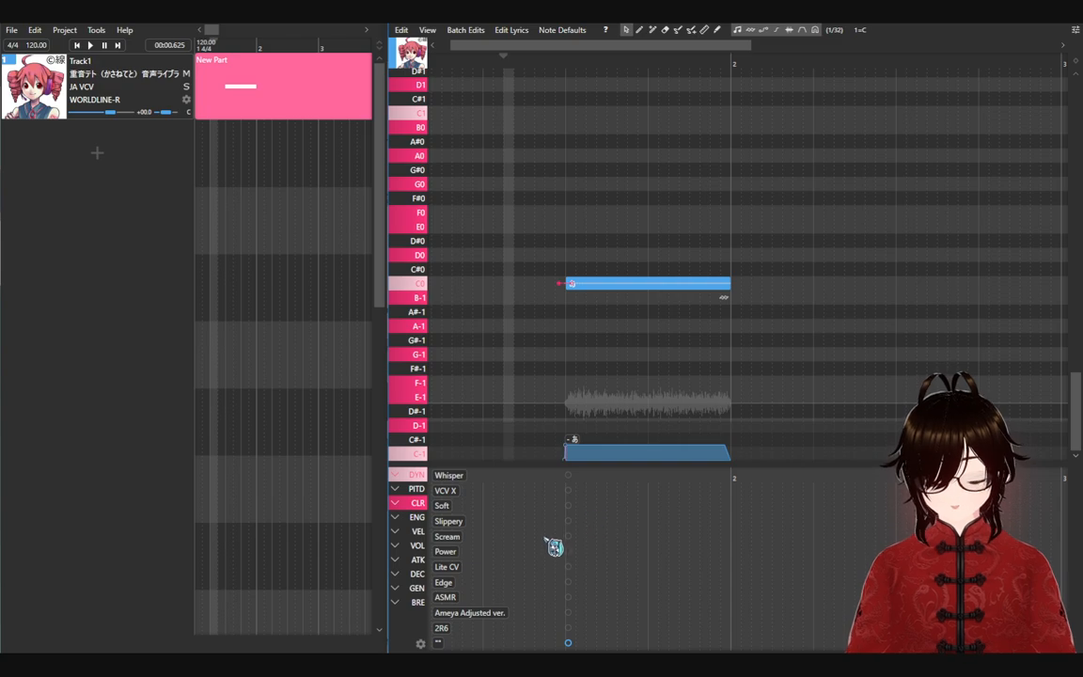
# Step: Try the Scream and Power voice colors on the C0 note and restore the blank default color
pyautogui.click(590, 540)
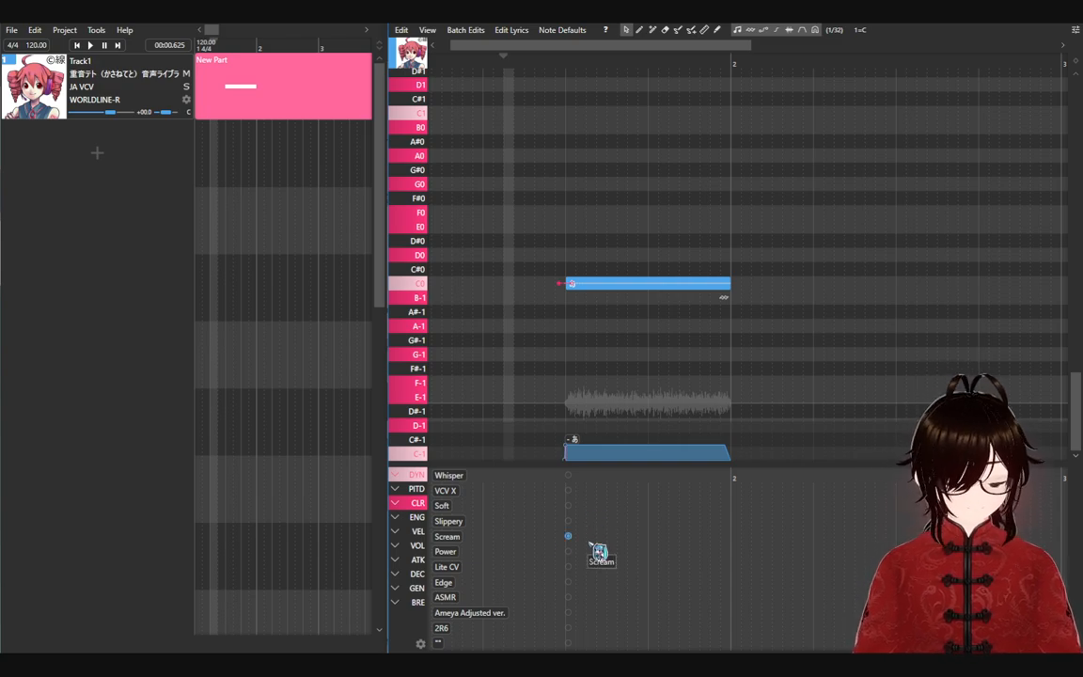
pyautogui.click(595, 555)
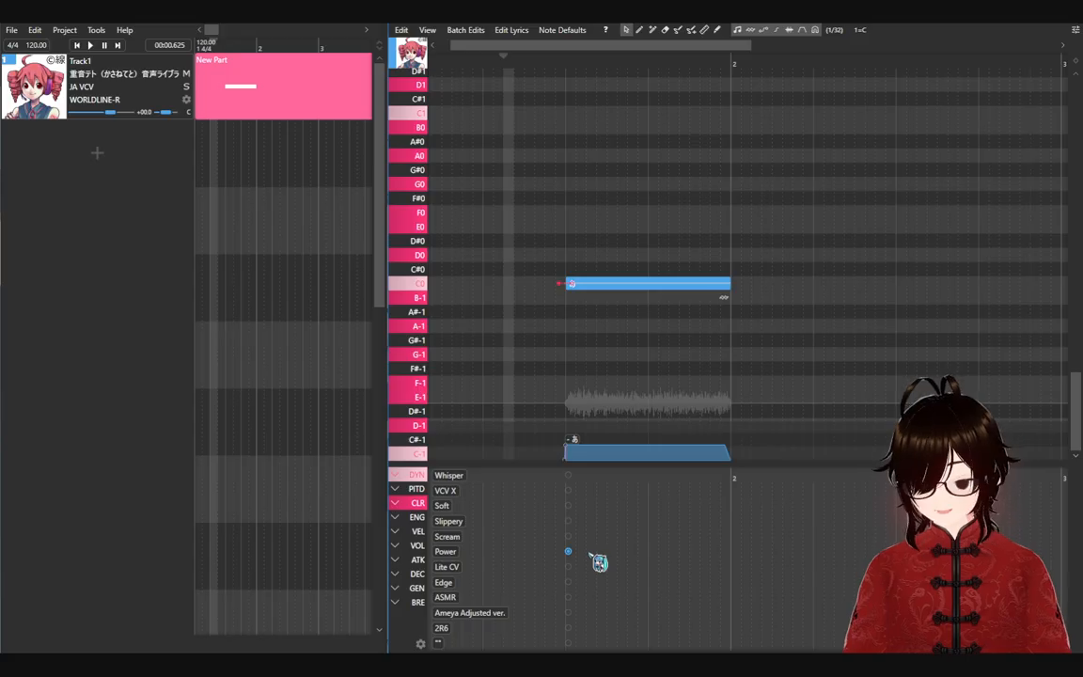
pyautogui.click(594, 544)
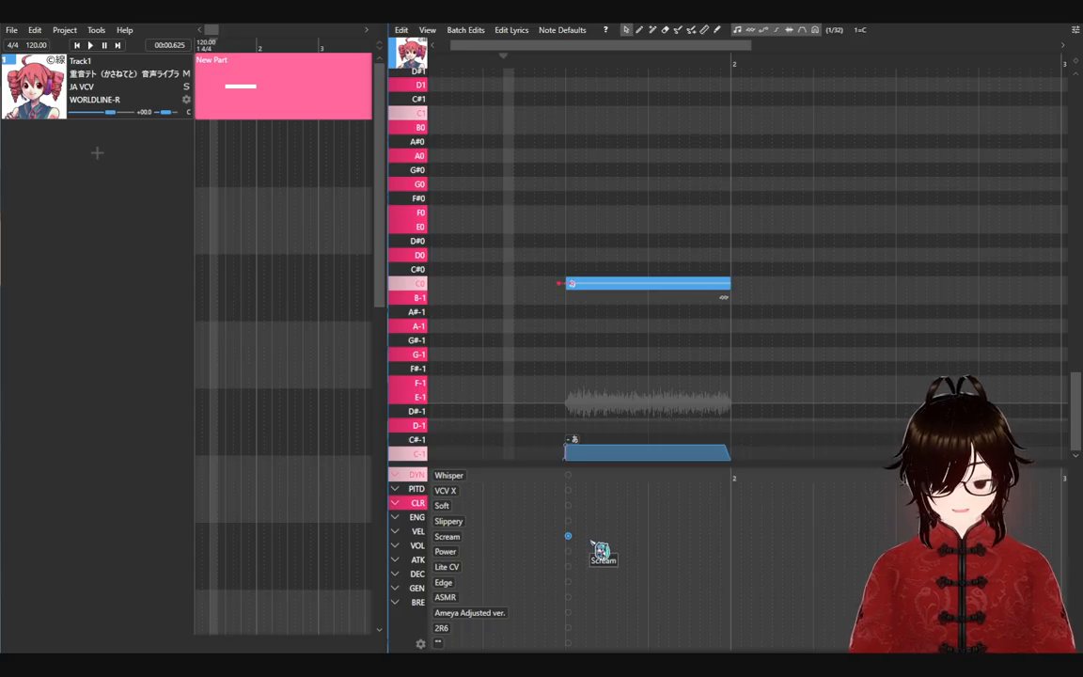
pyautogui.click(568, 642)
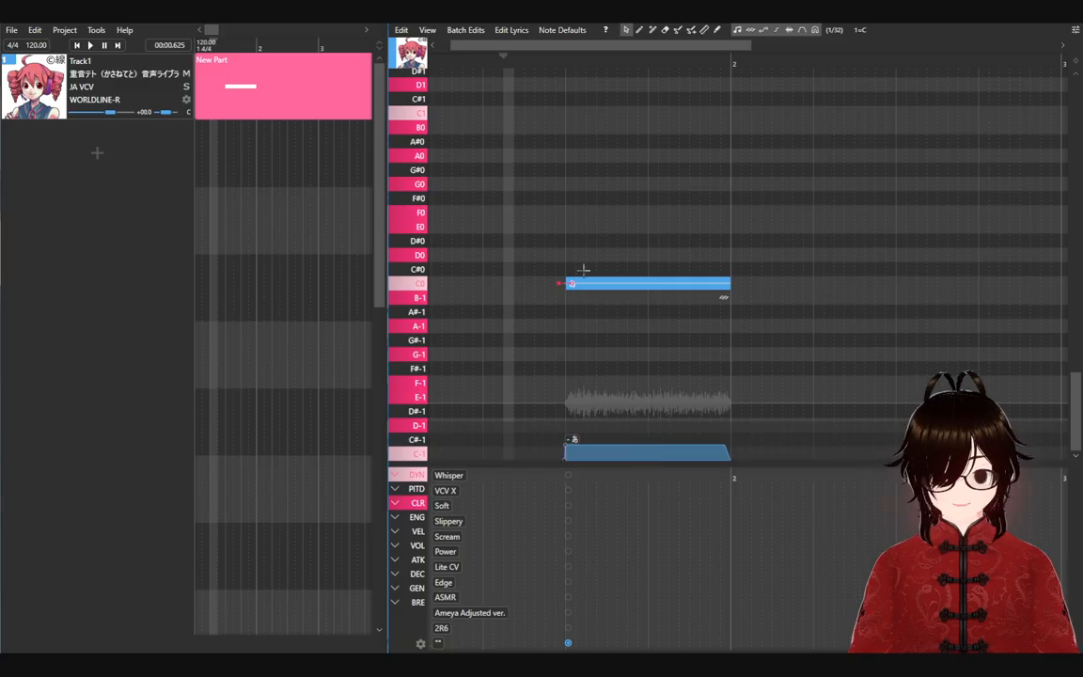
# Step: Change the C0 note's lyric to the suggested alias "- あ力" and play it back
pyautogui.doubleClick(618, 284)
pyautogui.scroll(-5, 702, 369)
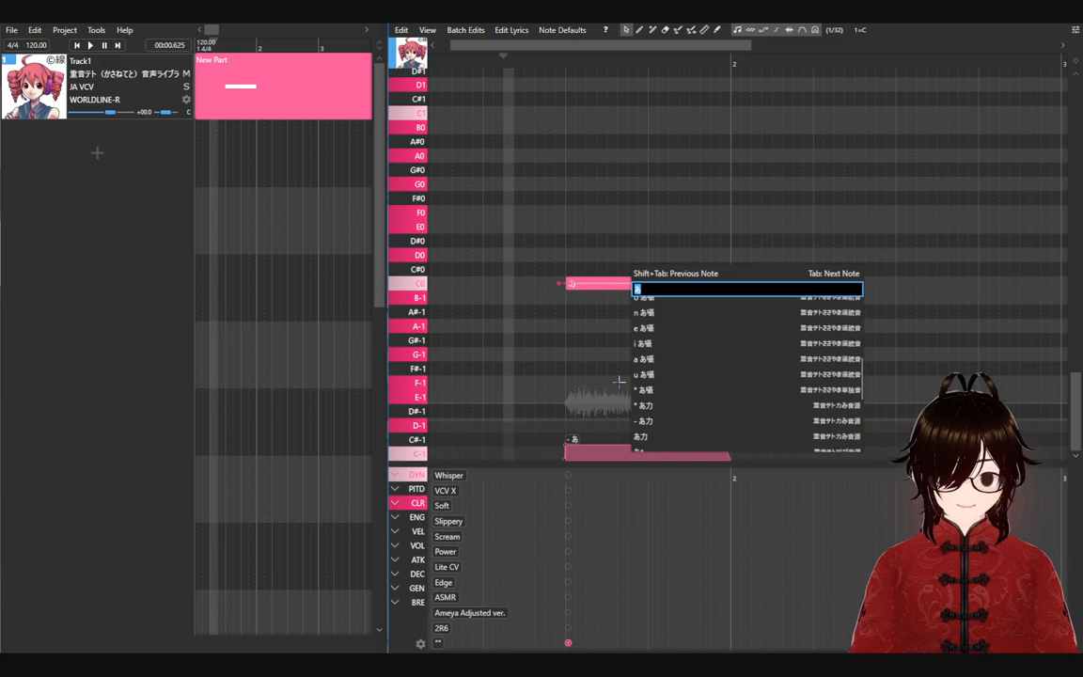
pyautogui.click(678, 423)
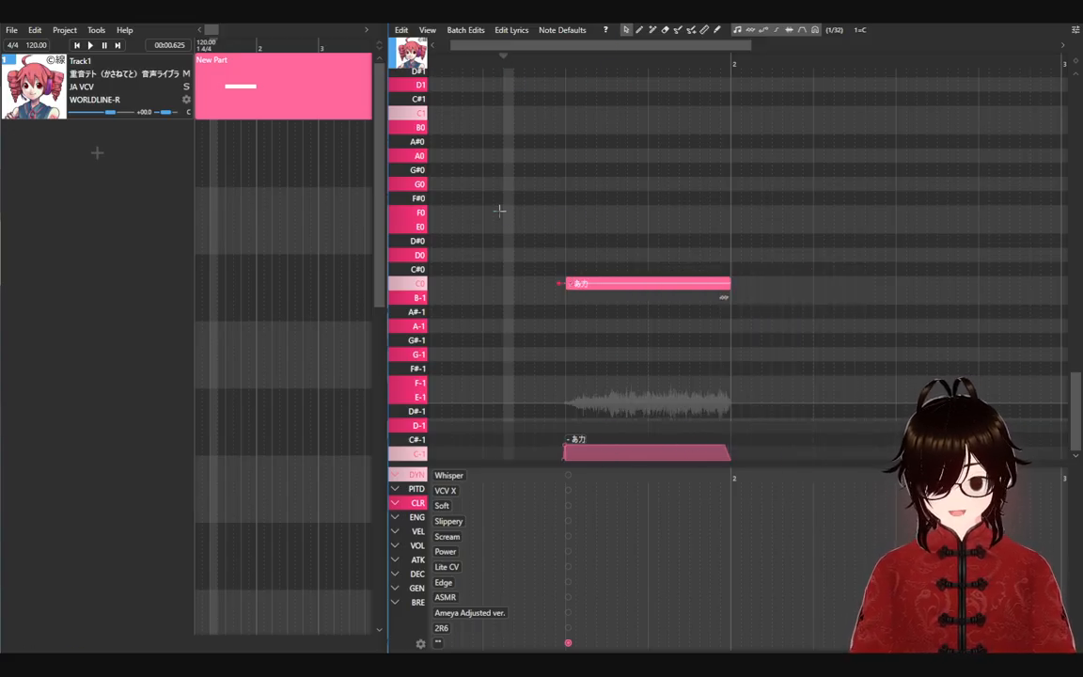
pyautogui.press('space')
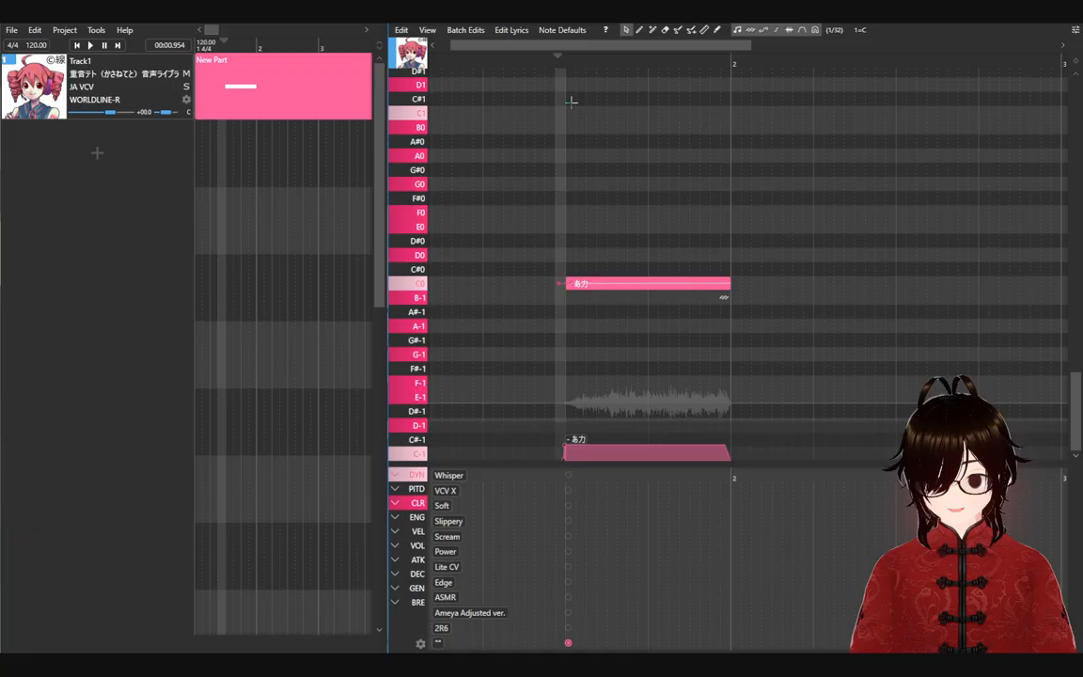
pyautogui.click(536, 67)
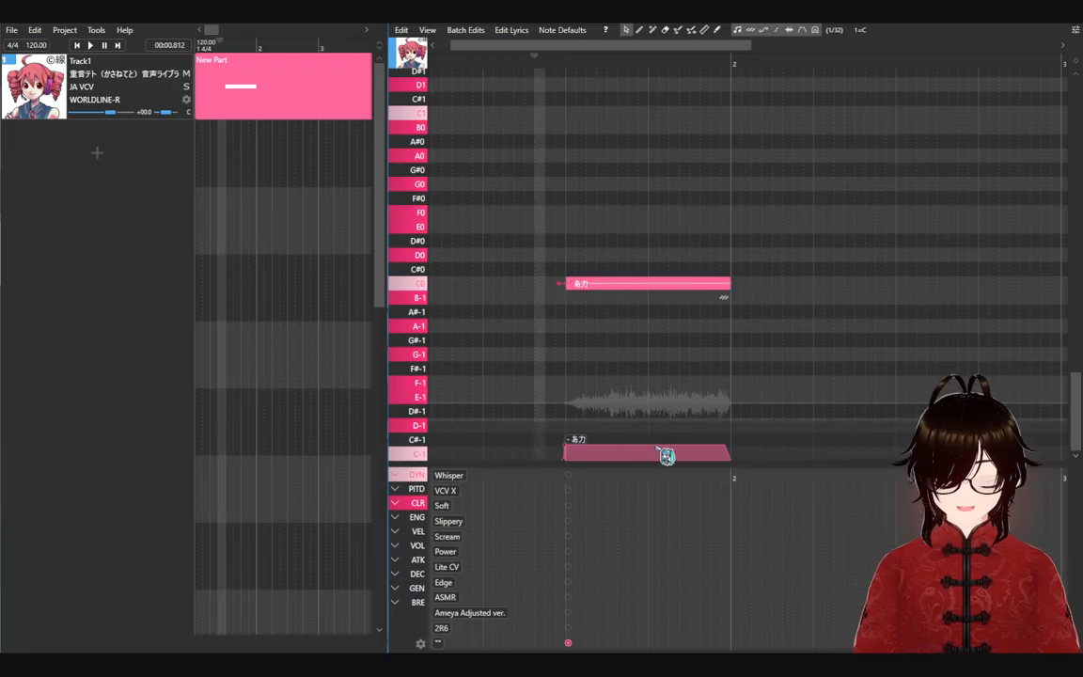
# Step: Replace the C0 note's lyric with the suggested alias "- あ↑" and play it back
pyautogui.doubleClick(607, 283)
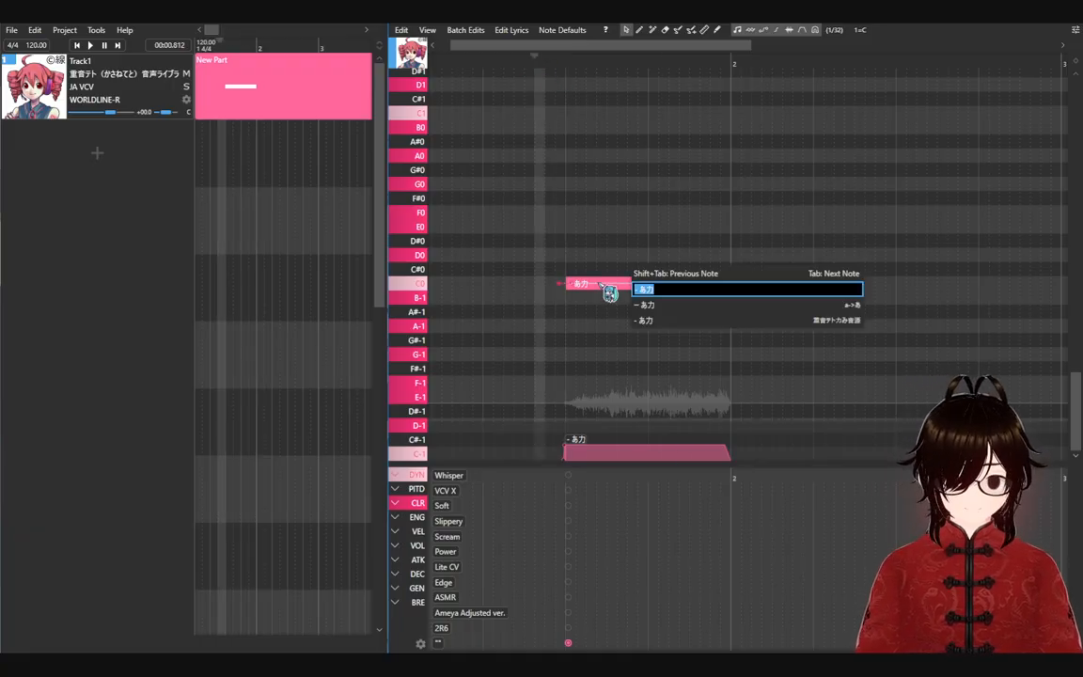
pyautogui.click(670, 289)
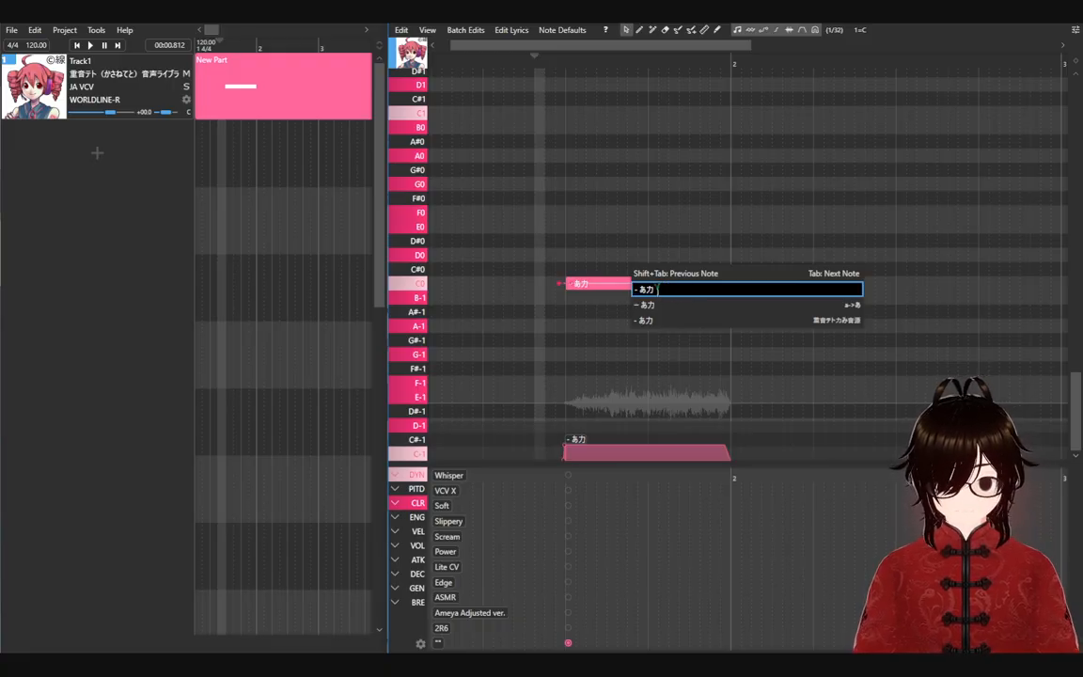
pyautogui.moveTo(657, 289); pyautogui.dragTo(644, 289)
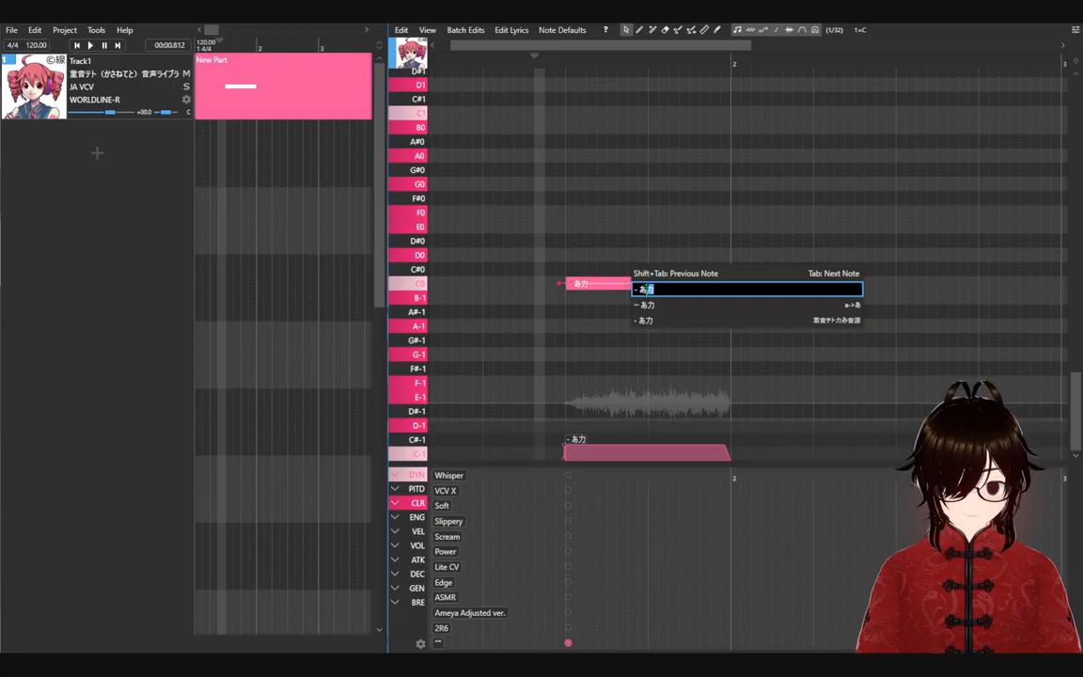
pyautogui.press('BackSpace')
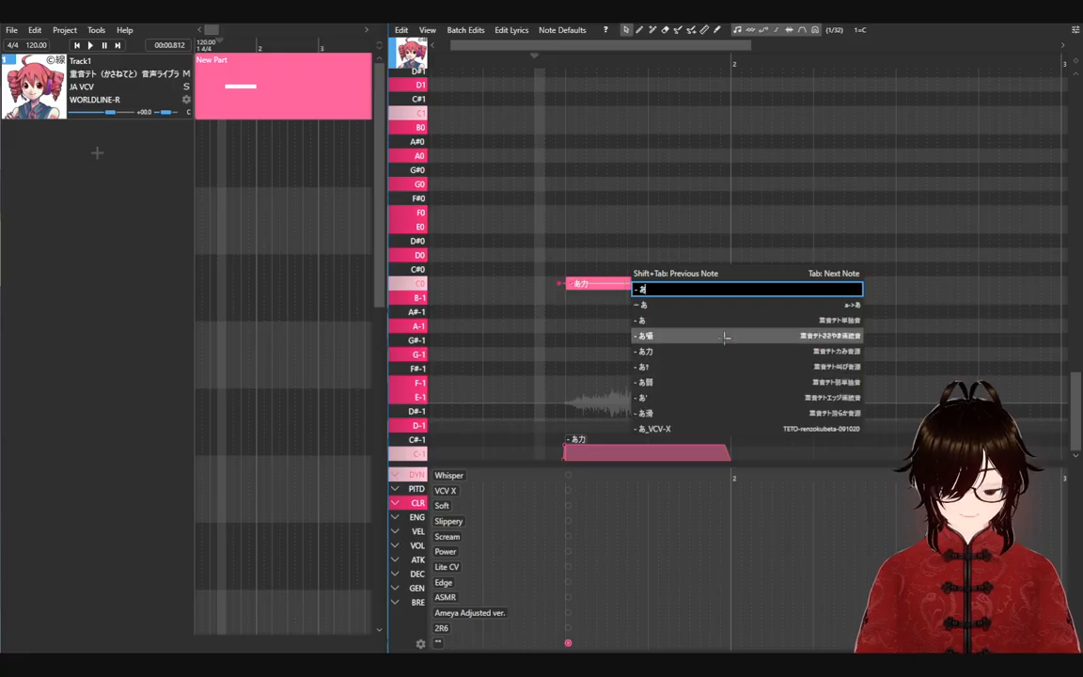
pyautogui.click(686, 376)
pyautogui.hotkey('ctrl', 'a')
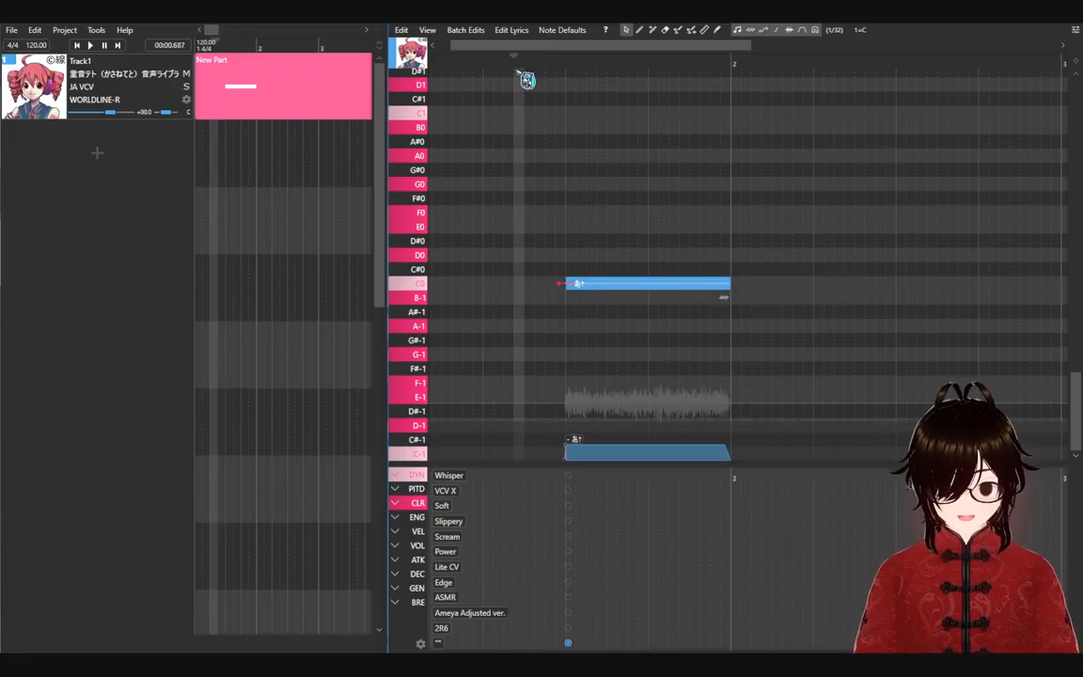
pyautogui.press('space')
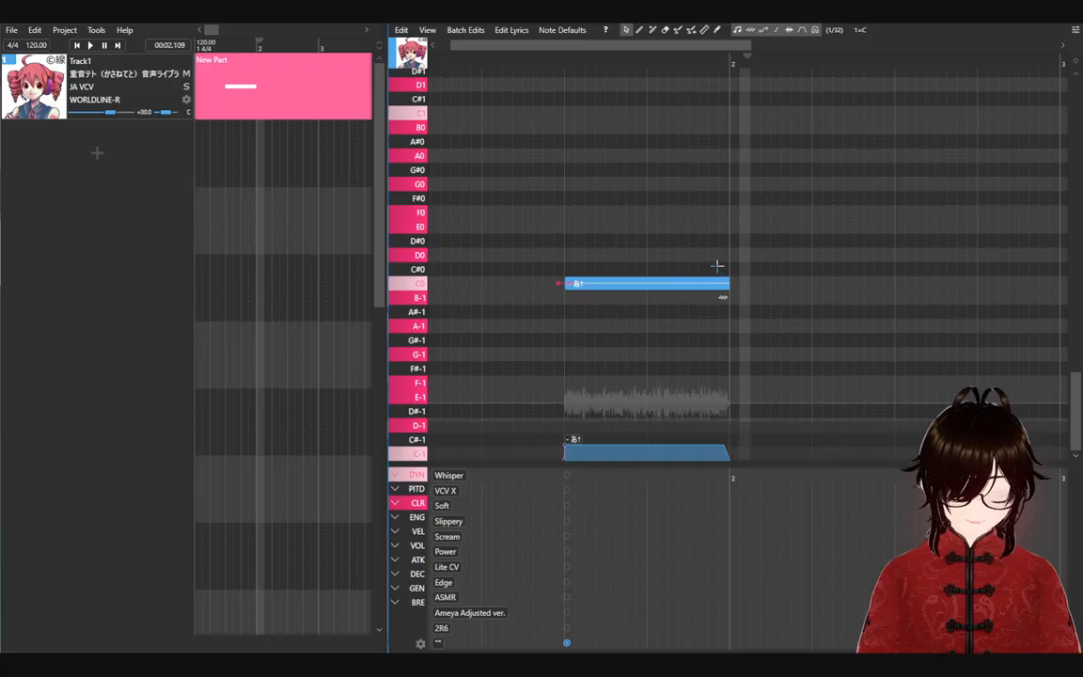
# Step: Lengthen the C0 note to the middle of bar 2 and place the playhead just before its start
pyautogui.scroll(-3, 707, 267)
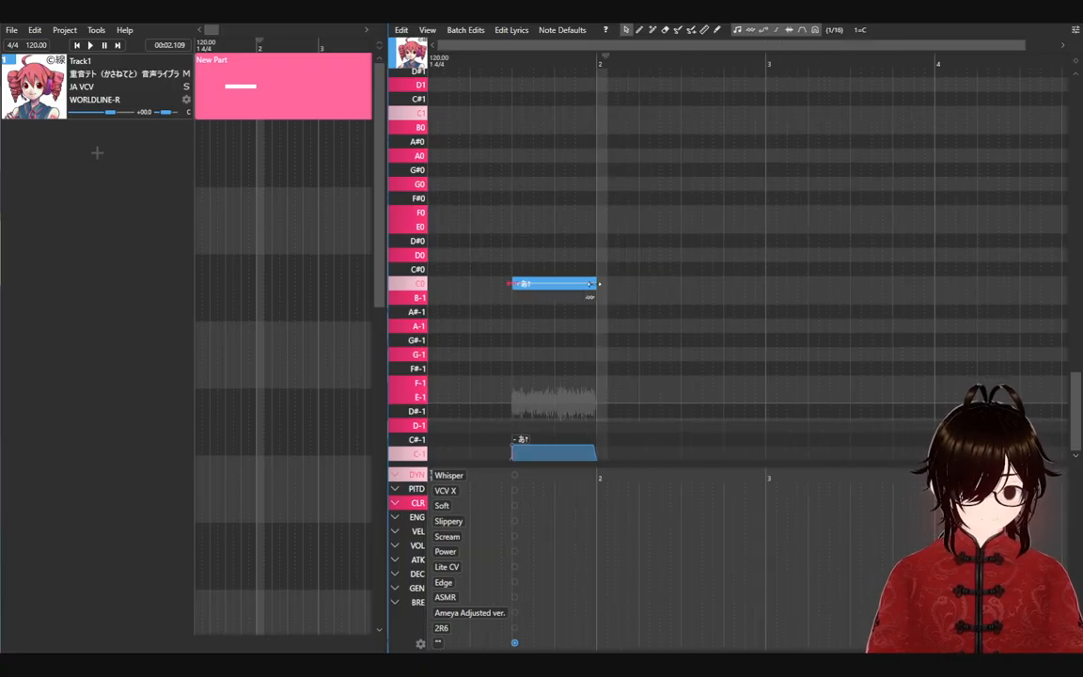
pyautogui.moveTo(590, 294); pyautogui.dragTo(655, 296)
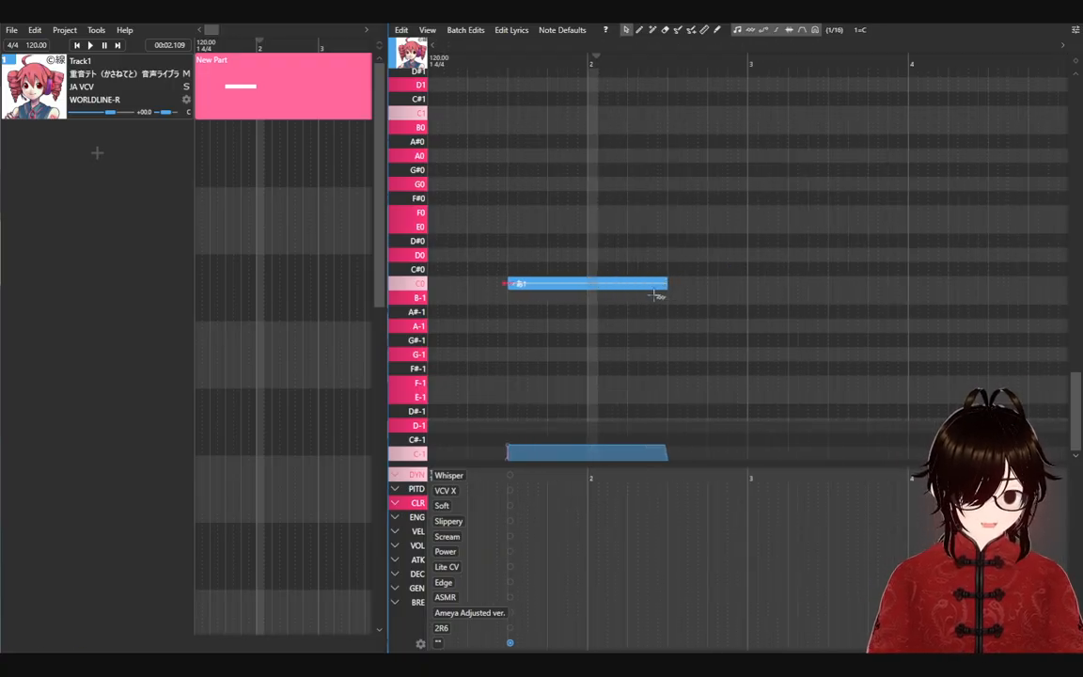
pyautogui.scroll(2, 526, 55)
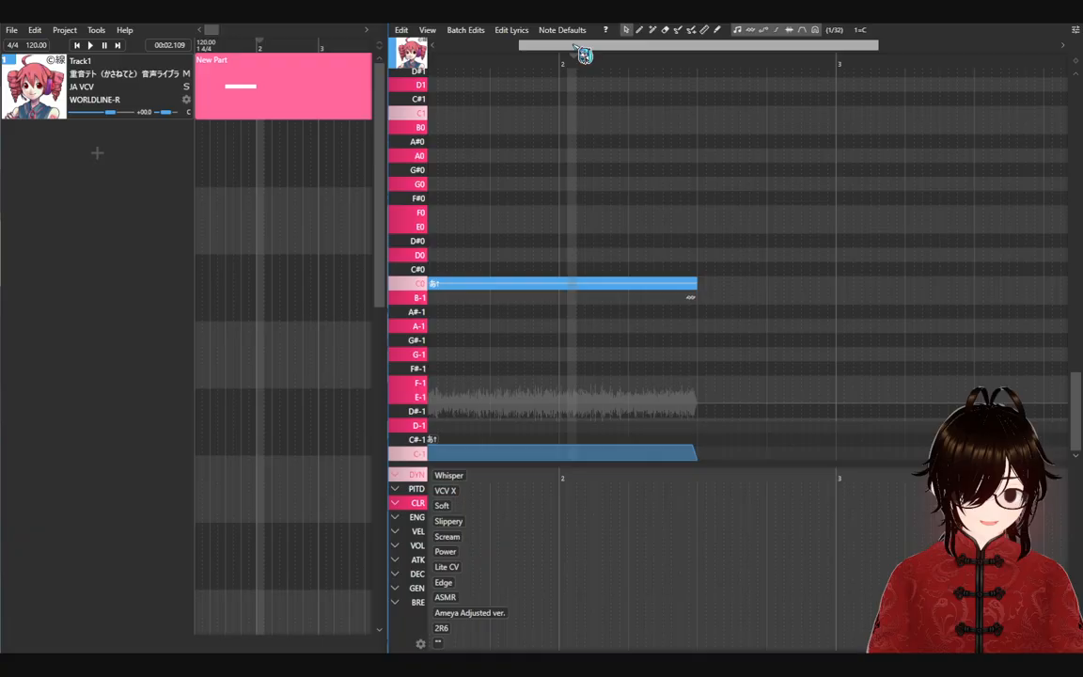
pyautogui.click(502, 58)
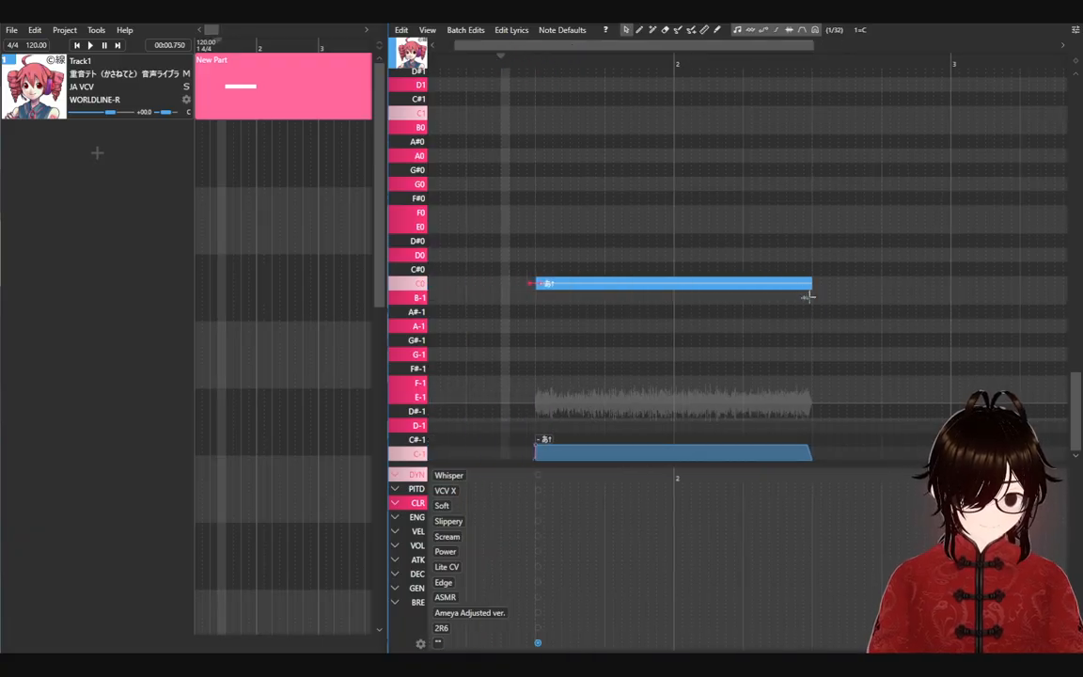
# Step: Turn on vibrato for the C0 note and shape it with about 70 fade-in, about 109 depth and a 6.25 period
pyautogui.click(807, 299)
pyautogui.moveTo(612, 321)
pyautogui.mouseDown()
pyautogui.moveTo(546, 334)
pyautogui.moveTo(737, 322)
pyautogui.moveTo(783, 336)
pyautogui.moveTo(729, 325)
pyautogui.mouseUp()
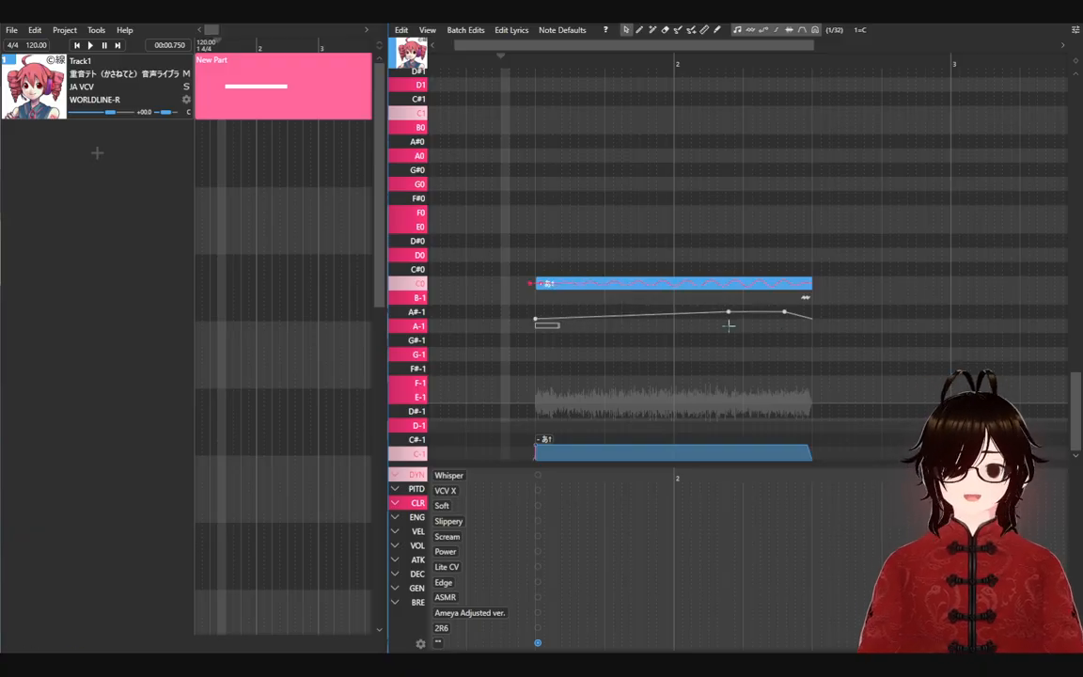
pyautogui.moveTo(745, 312); pyautogui.dragTo(747, 290)
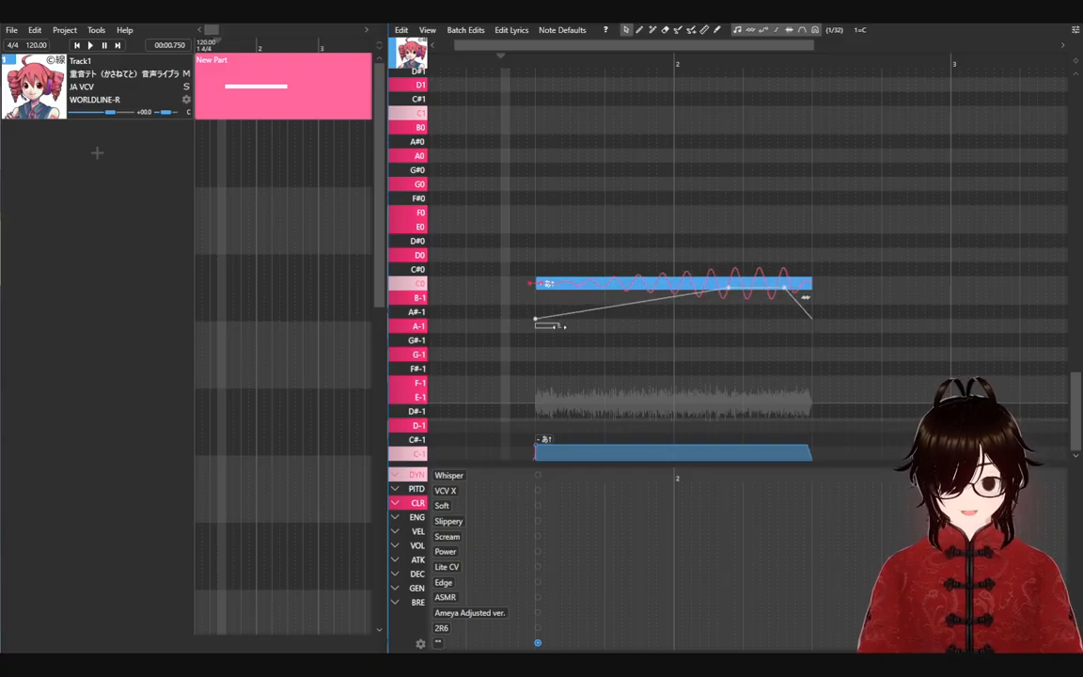
pyautogui.moveTo(564, 326); pyautogui.dragTo(537, 336)
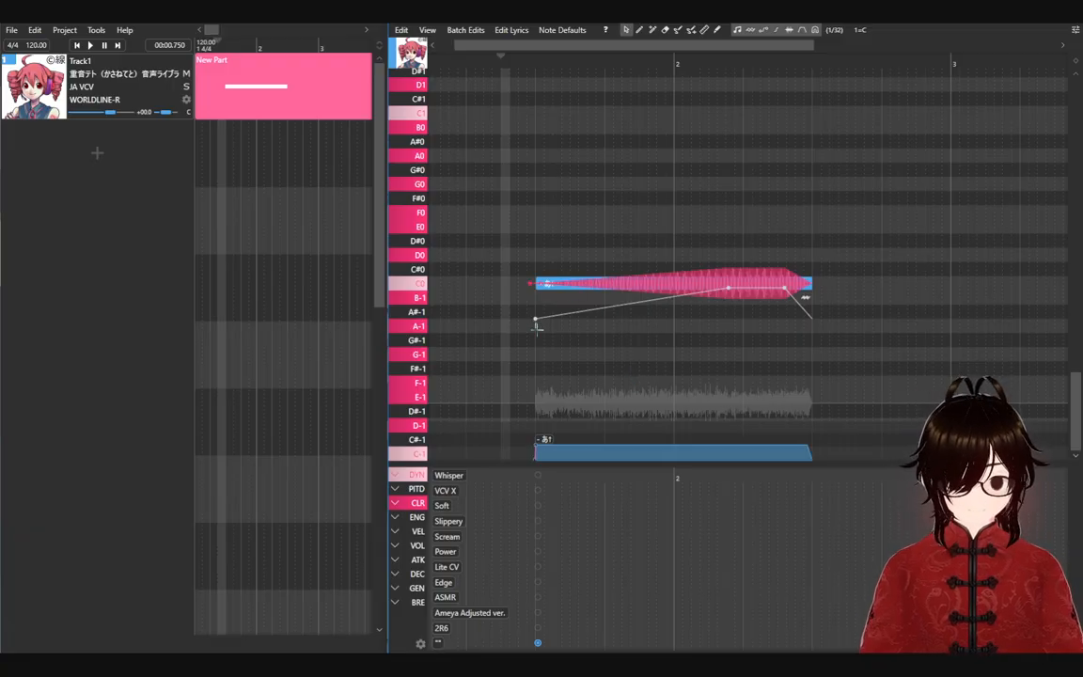
pyautogui.moveTo(537, 324)
pyautogui.mouseDown()
pyautogui.moveTo(564, 329)
pyautogui.moveTo(526, 329)
pyautogui.moveTo(672, 331)
pyautogui.moveTo(536, 331)
pyautogui.mouseUp()
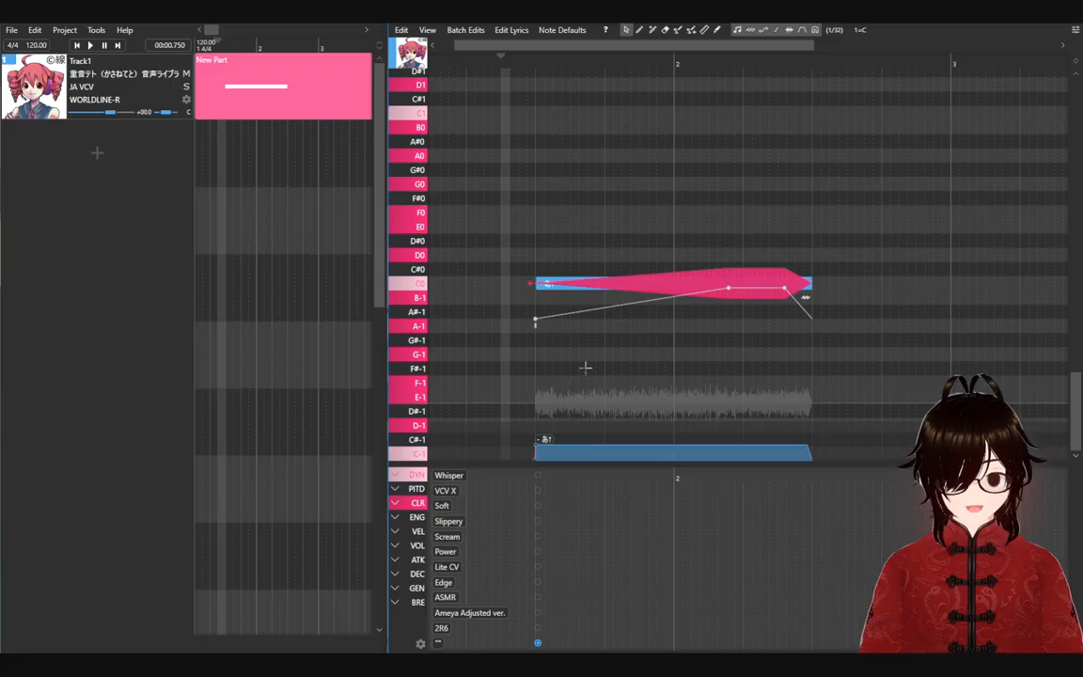
pyautogui.click(677, 370)
pyautogui.click(543, 332)
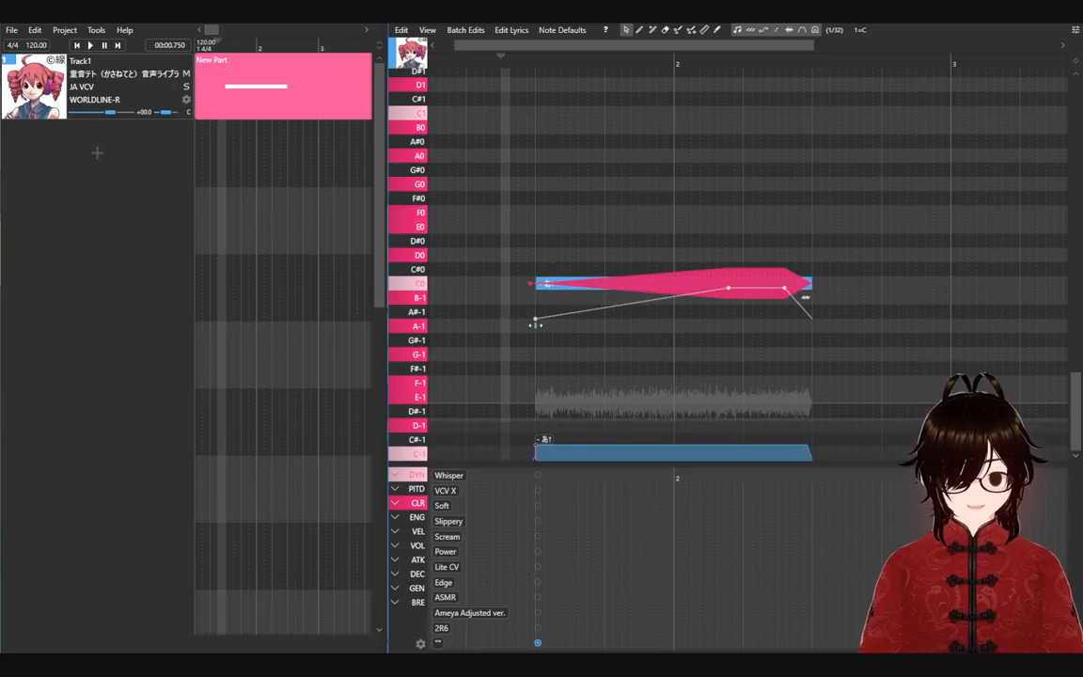
# Step: Open the C0 note's properties and set its vibrato period to 12
pyautogui.click(946, 121)
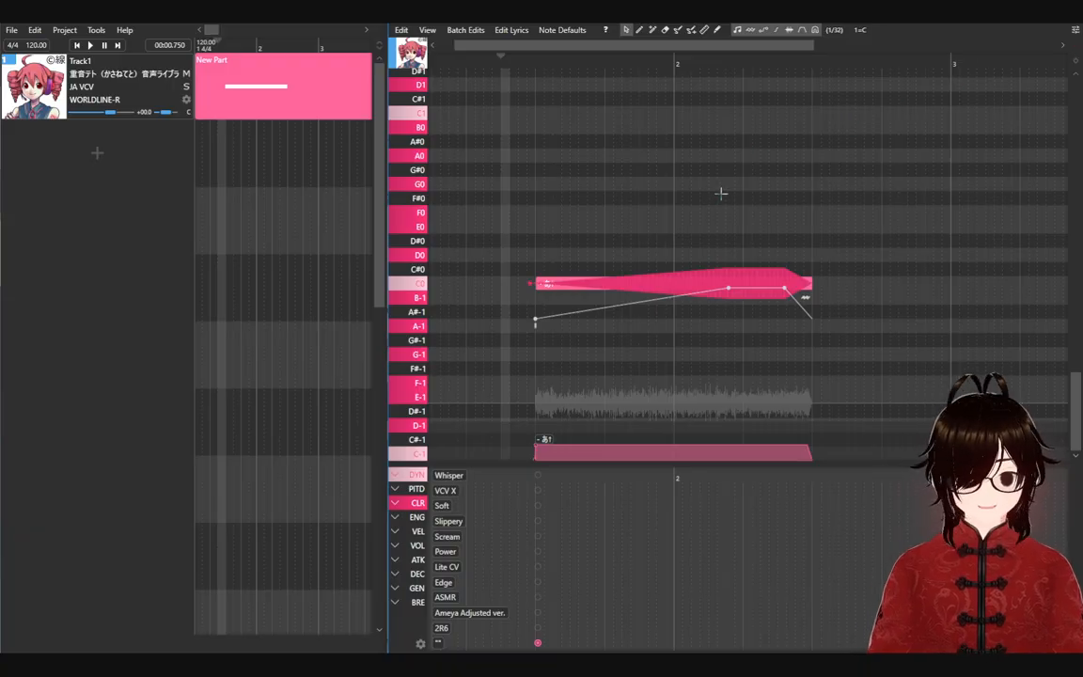
pyautogui.hotkey('ctrl', 'e')
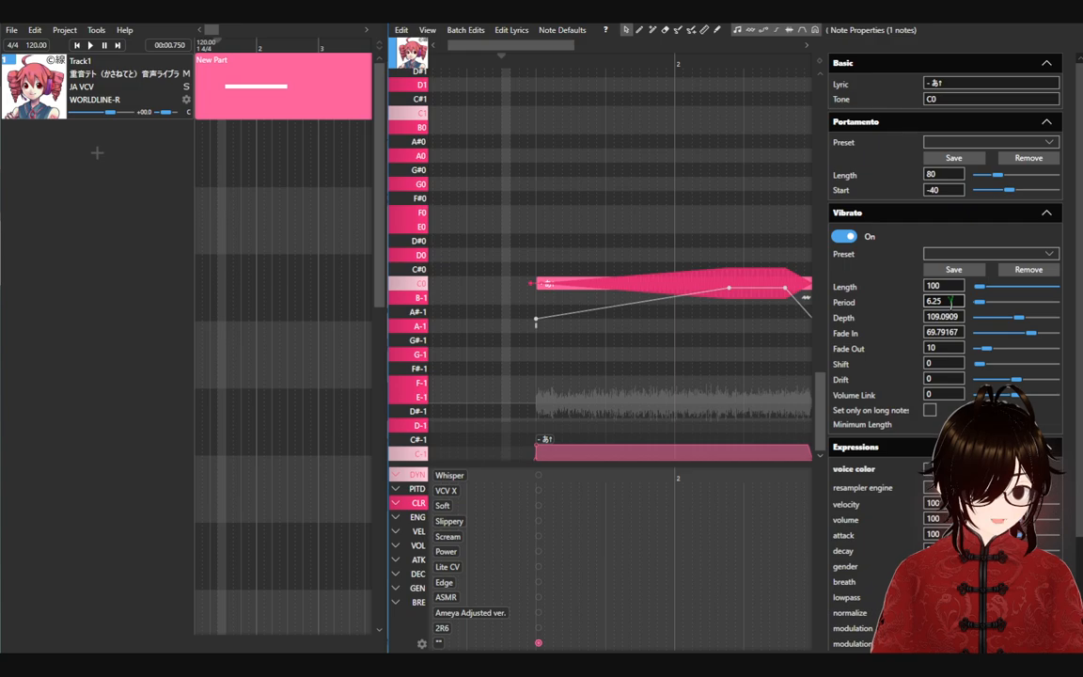
pyautogui.moveTo(952, 300); pyautogui.dragTo(916, 296)
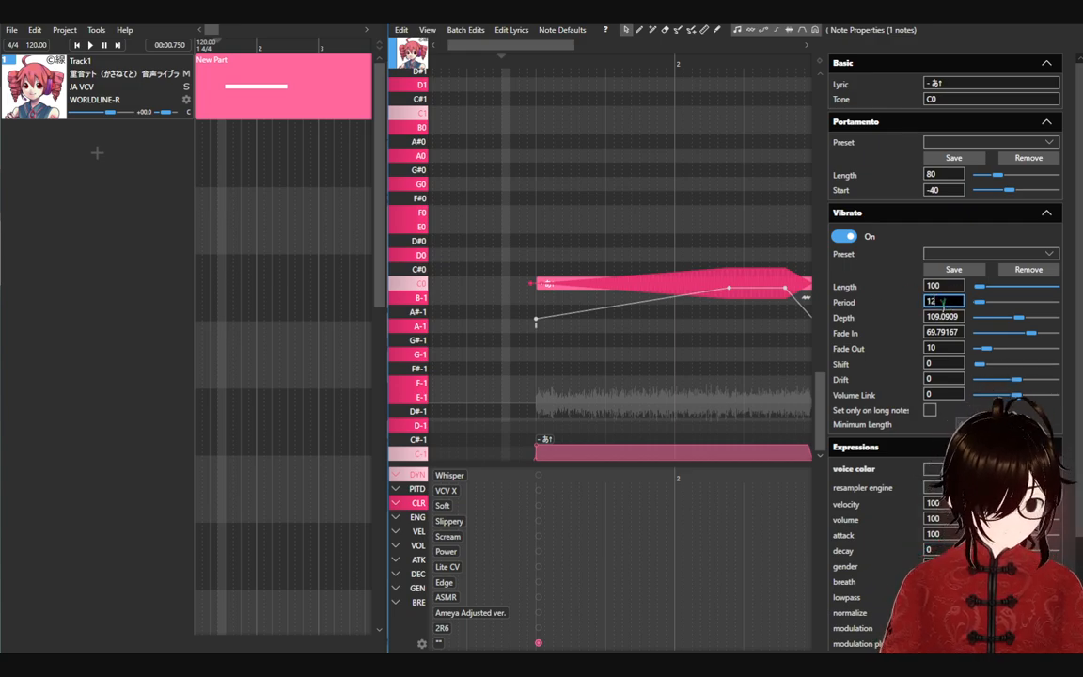
pyautogui.press('Return')
pyautogui.click(628, 246)
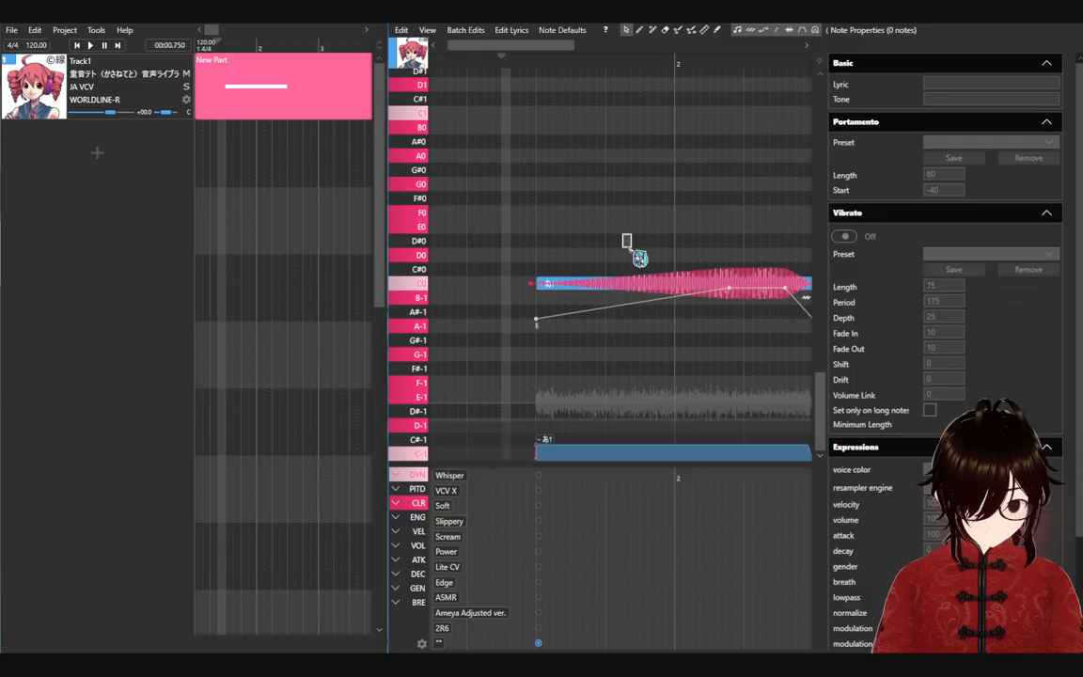
# Step: Reselect the C0 note, set its vibrato volume link to 1.8 and close the note properties
pyautogui.moveTo(497, 208); pyautogui.dragTo(577, 216)
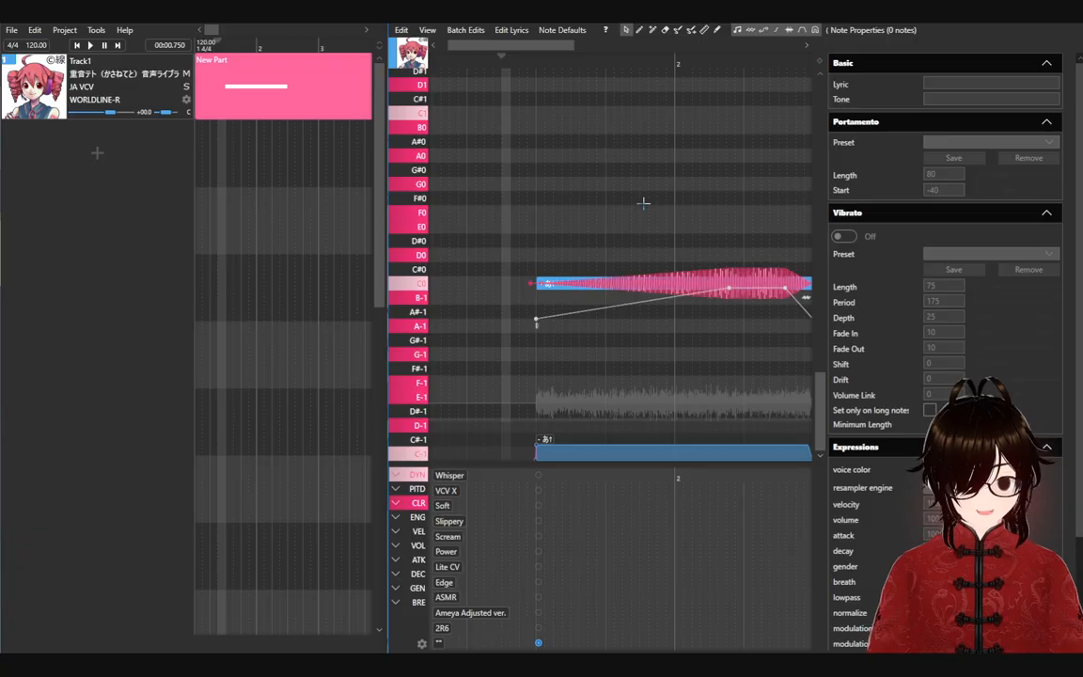
pyautogui.moveTo(658, 217); pyautogui.dragTo(692, 324)
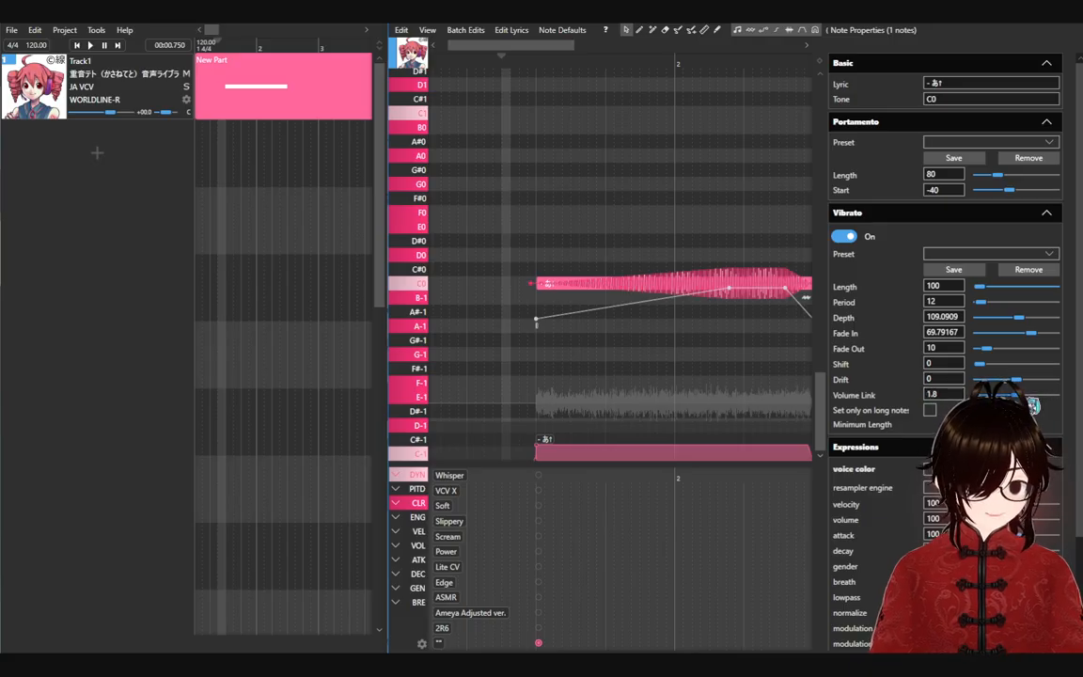
pyautogui.press('\\')
pyautogui.click(643, 199)
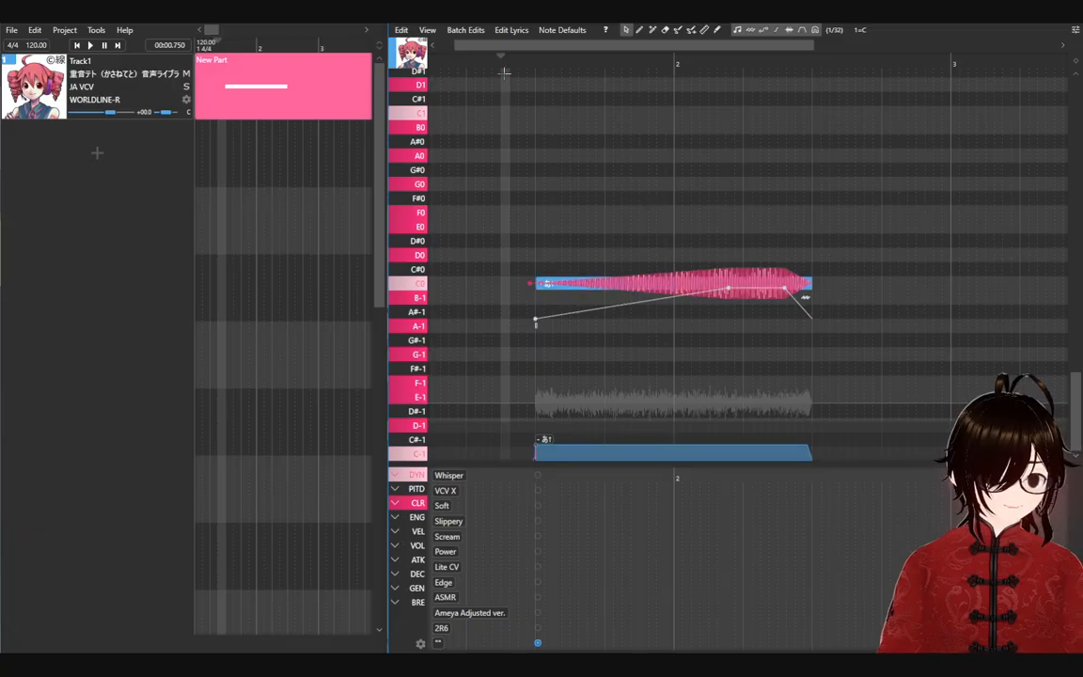
# Step: Shorten the vibrato fade-in and raise its depth to about two semitones, then play the C0 note from just before its start
pyautogui.moveTo(495, 64); pyautogui.dragTo(469, 62)
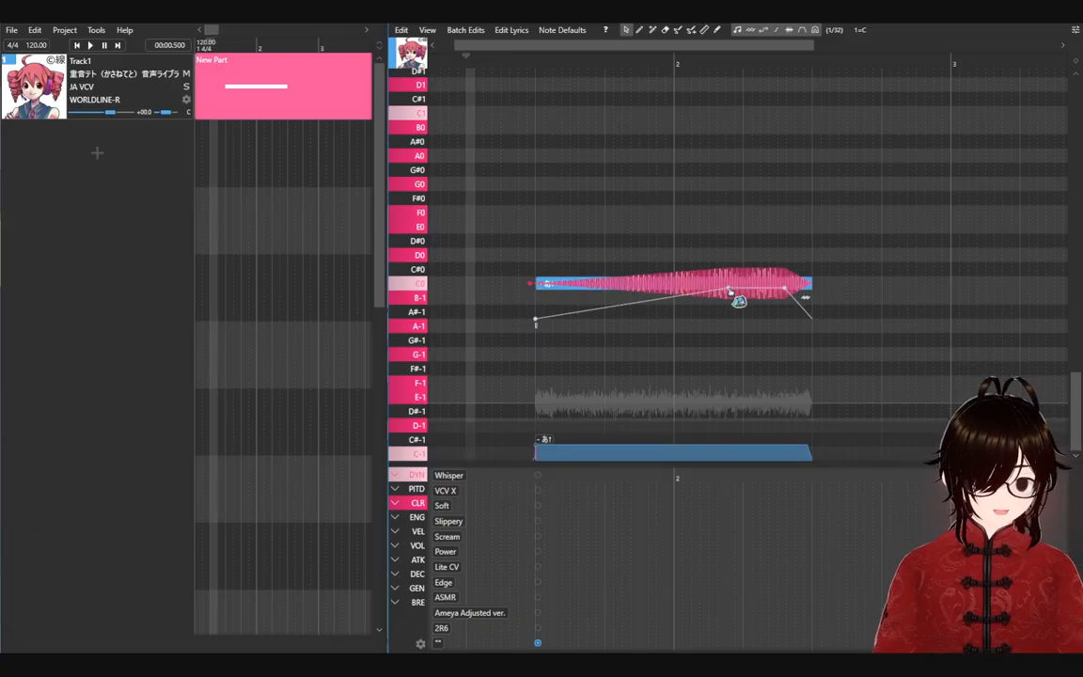
pyautogui.moveTo(739, 301); pyautogui.dragTo(639, 218)
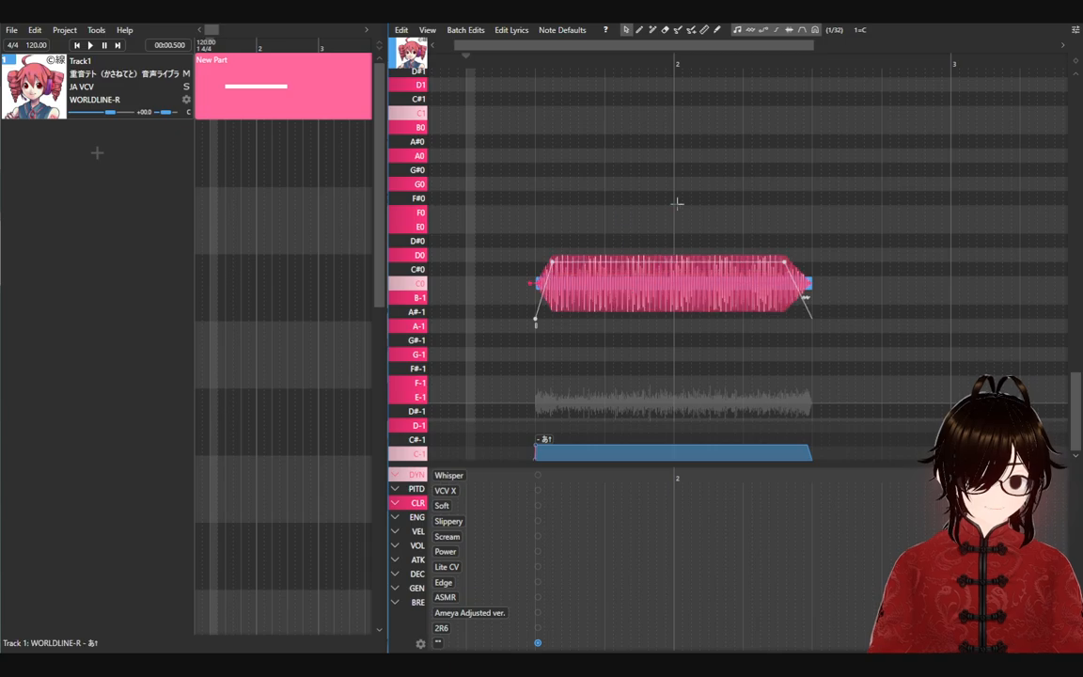
pyautogui.click(489, 72)
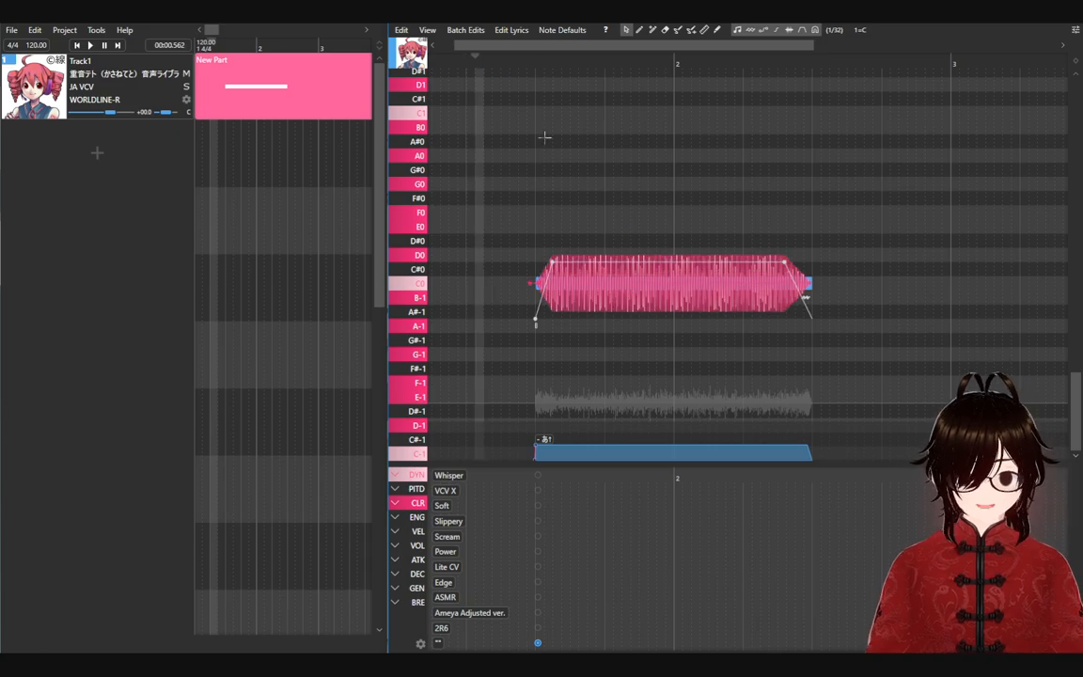
pyautogui.press('space')
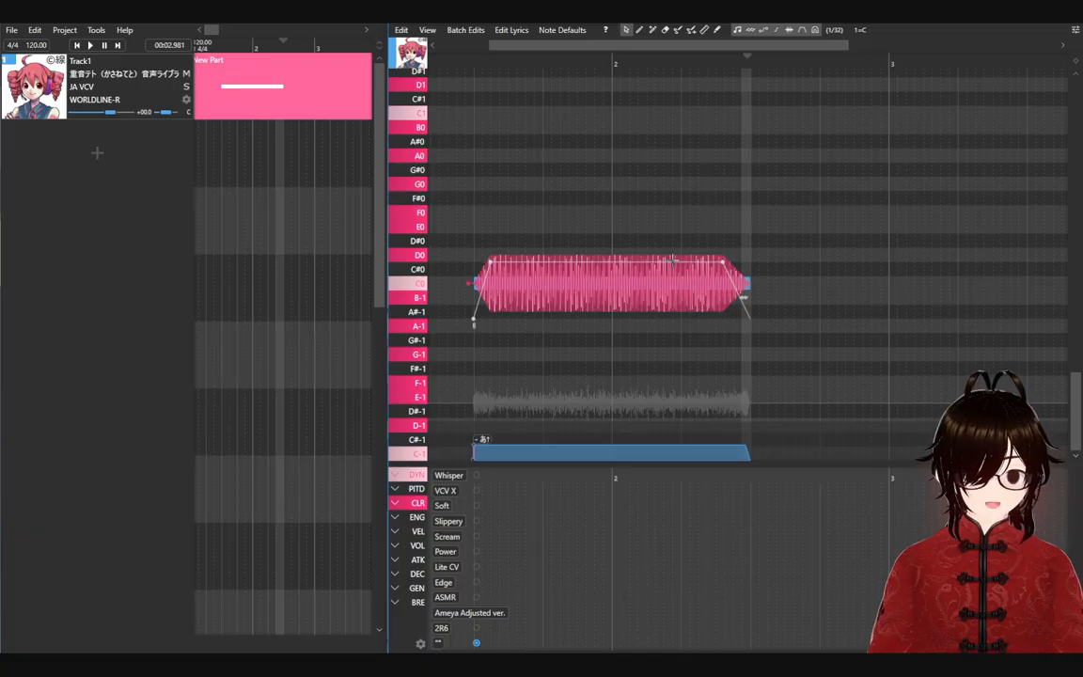
# Step: Reduce the C0 note's vibrato depth to below one semitone, extend its fade-in to roughly 70% of the note and play it back
pyautogui.moveTo(673, 259); pyautogui.dragTo(673, 294)
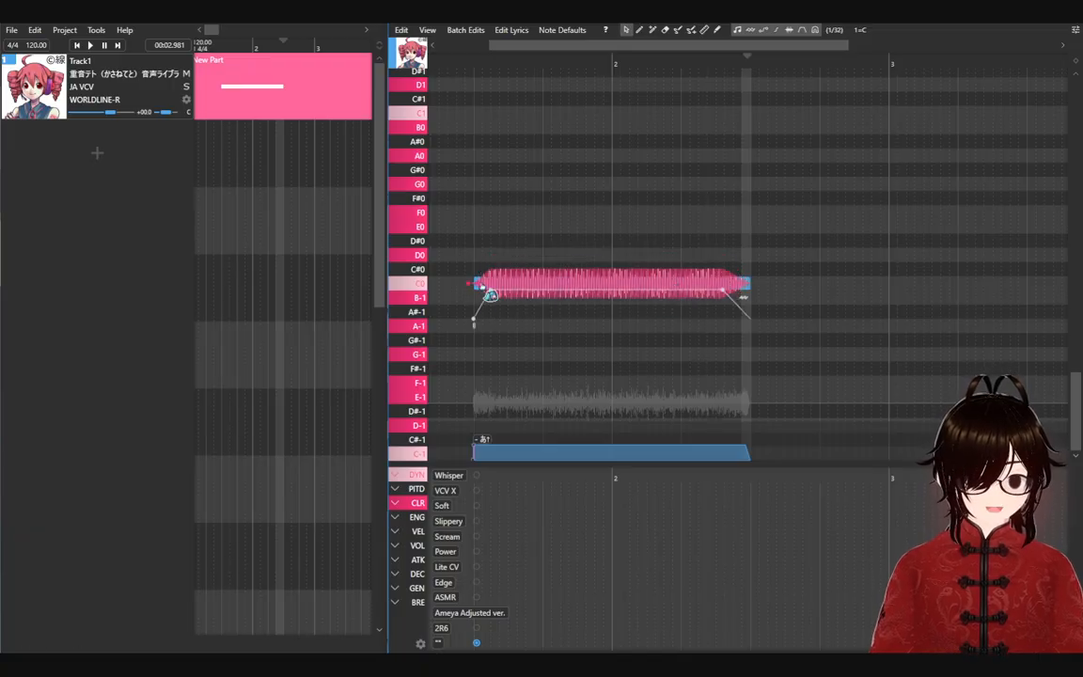
pyautogui.moveTo(489, 294); pyautogui.dragTo(696, 293)
pyautogui.press('space')
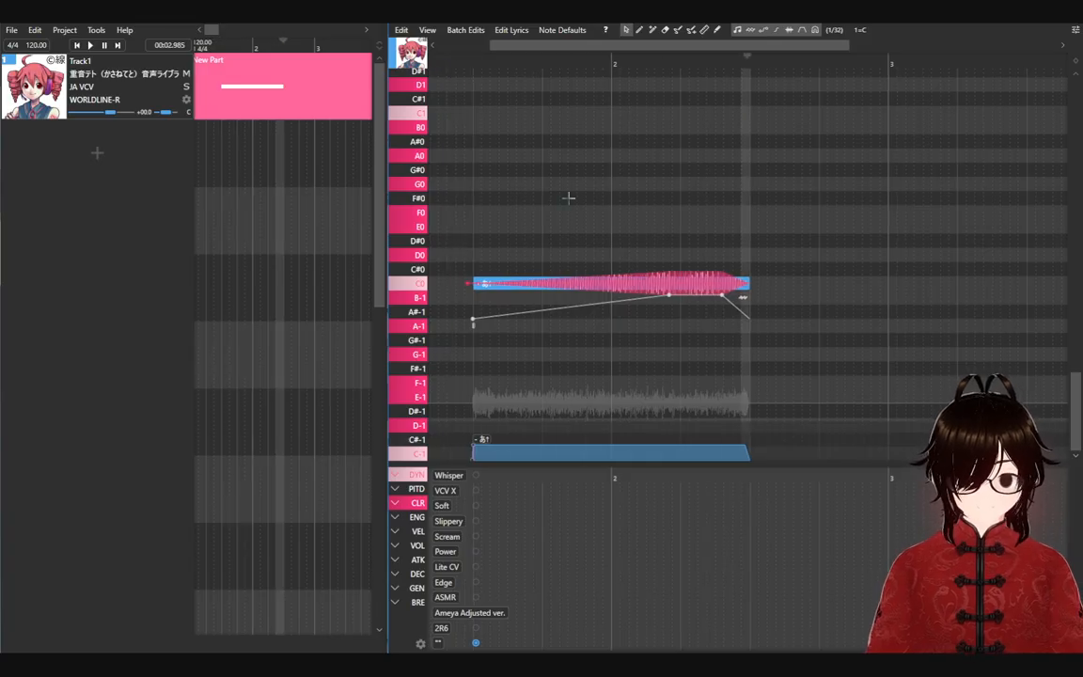
# Step: Delete the long C0 note that carries the vibrato
pyautogui.hscroll(-3, 621, 65)
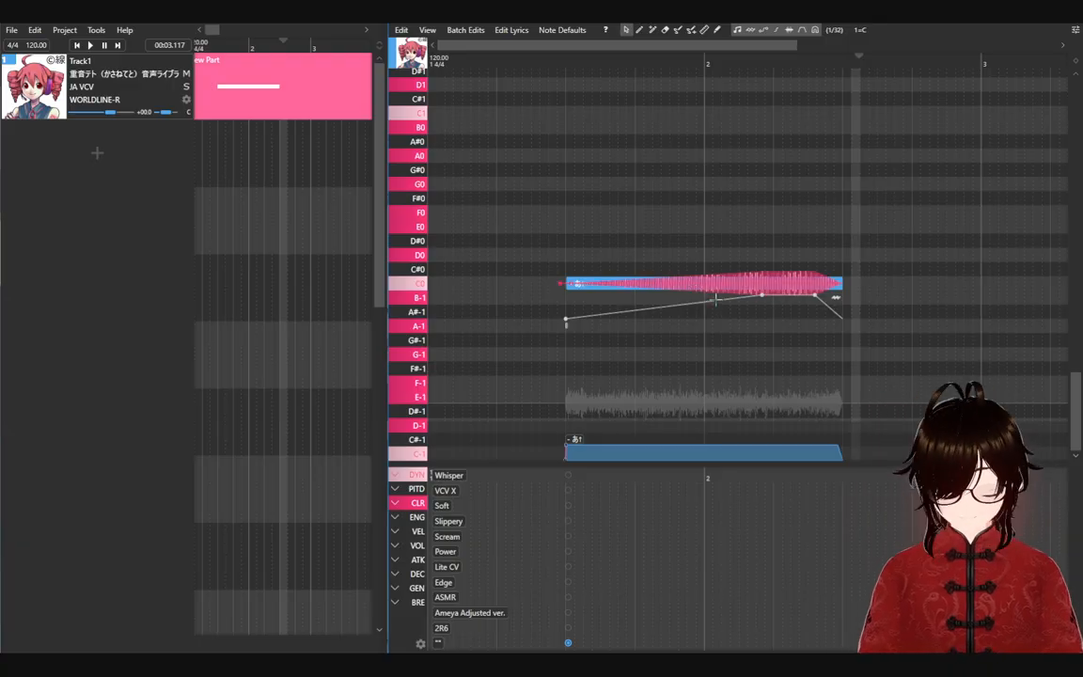
pyautogui.click(784, 231)
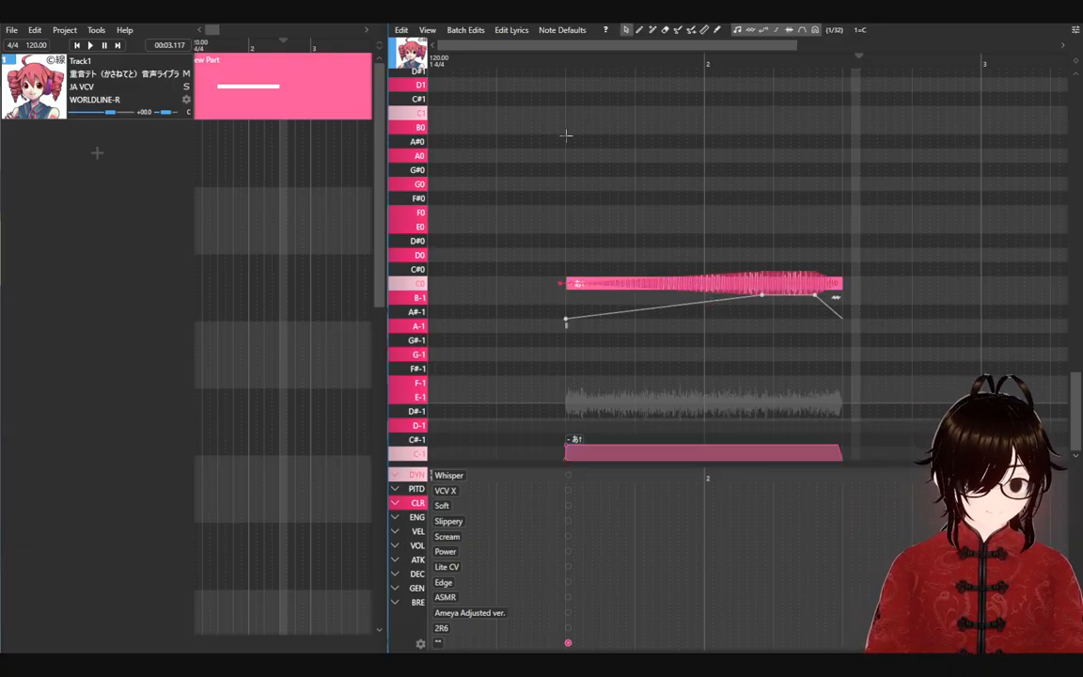
pyautogui.hotkey('ctrl', 'z')
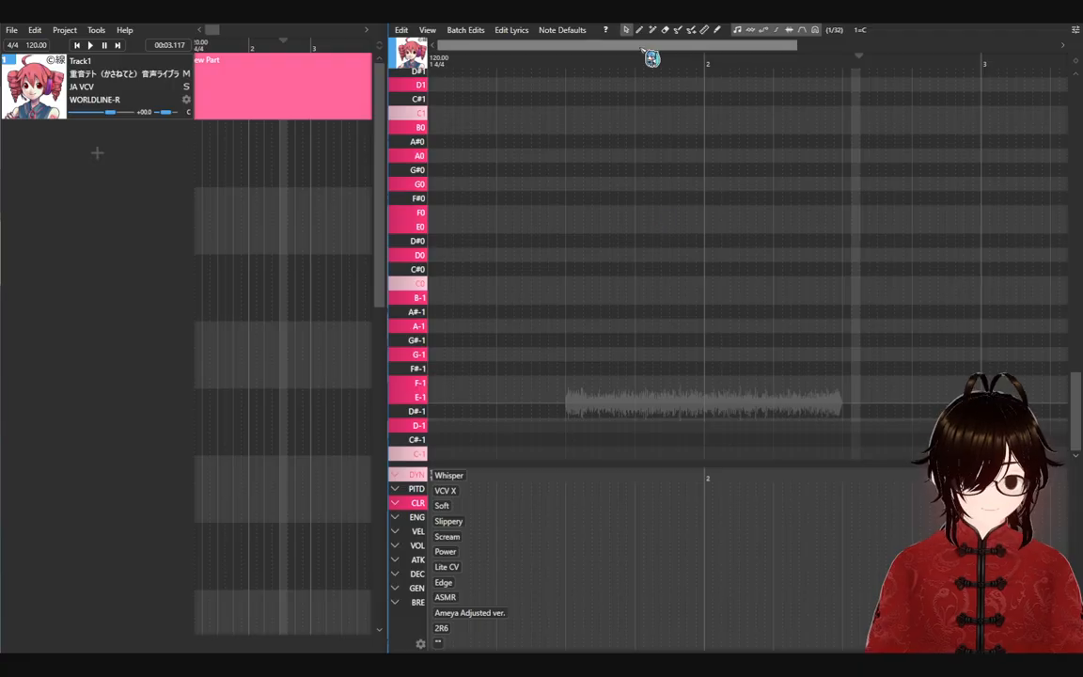
# Step: Draw four consecutive one-beat notes at C0 filling bar 2
pyautogui.moveTo(649, 56); pyautogui.dragTo(703, 59)
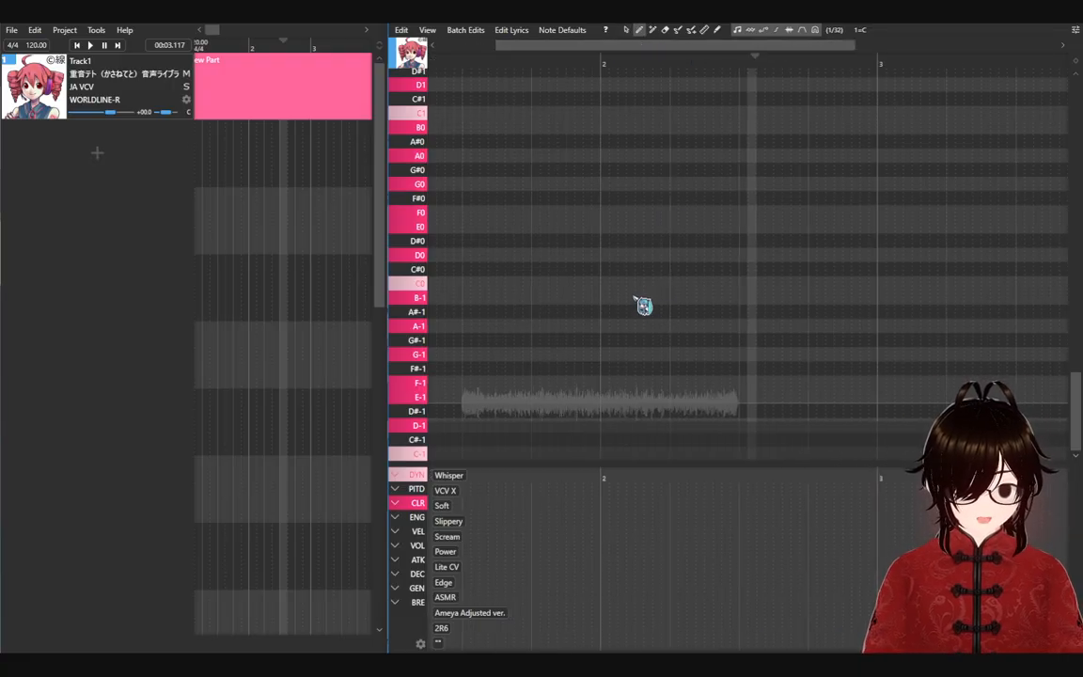
pyautogui.click(607, 283)
pyautogui.moveTo(625, 286); pyautogui.dragTo(877, 289)
pyautogui.press('1')
# Step: Set the lyrics of the four C0 notes to "ka ki ku ke"
pyautogui.moveTo(592, 191); pyautogui.dragTo(870, 301)
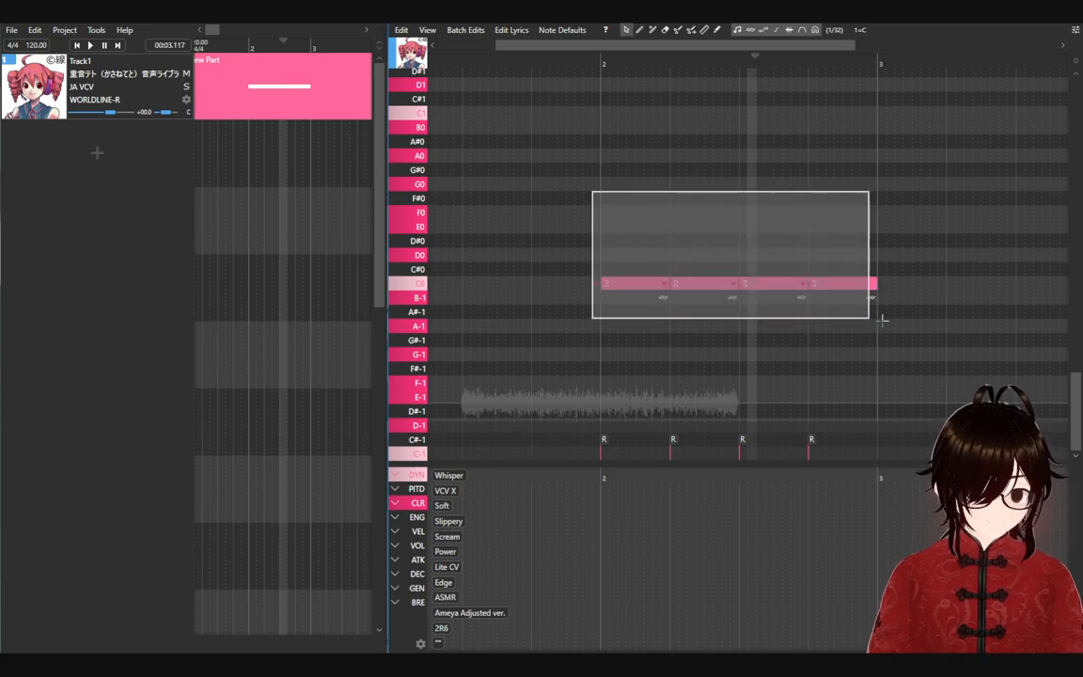
pyautogui.click(512, 29)
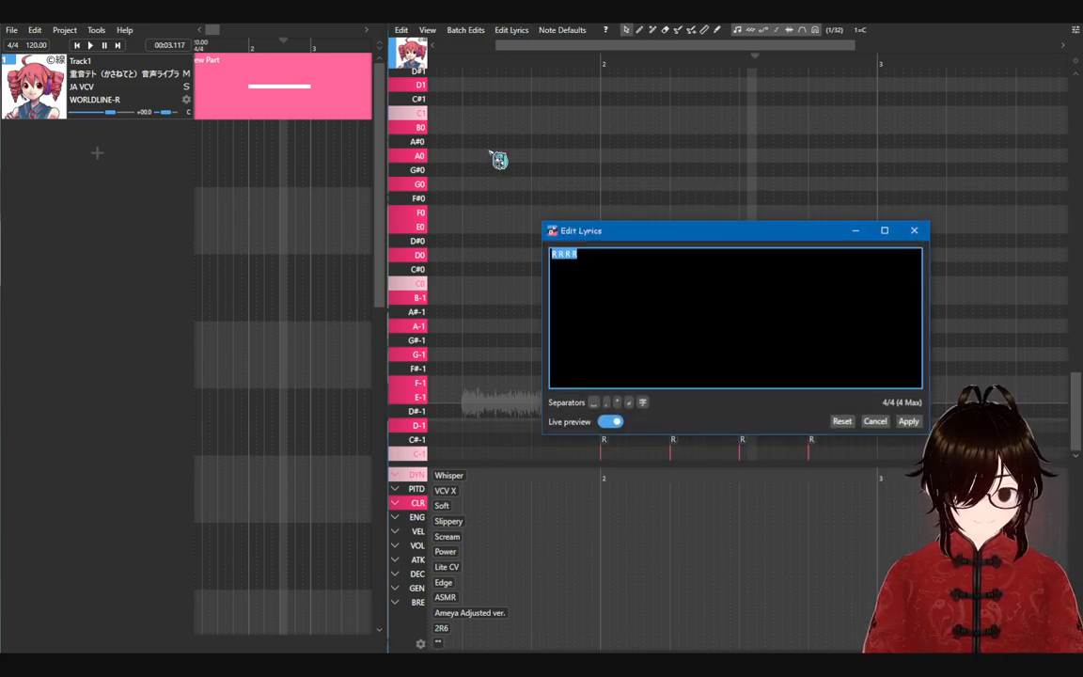
pyautogui.write('ka')
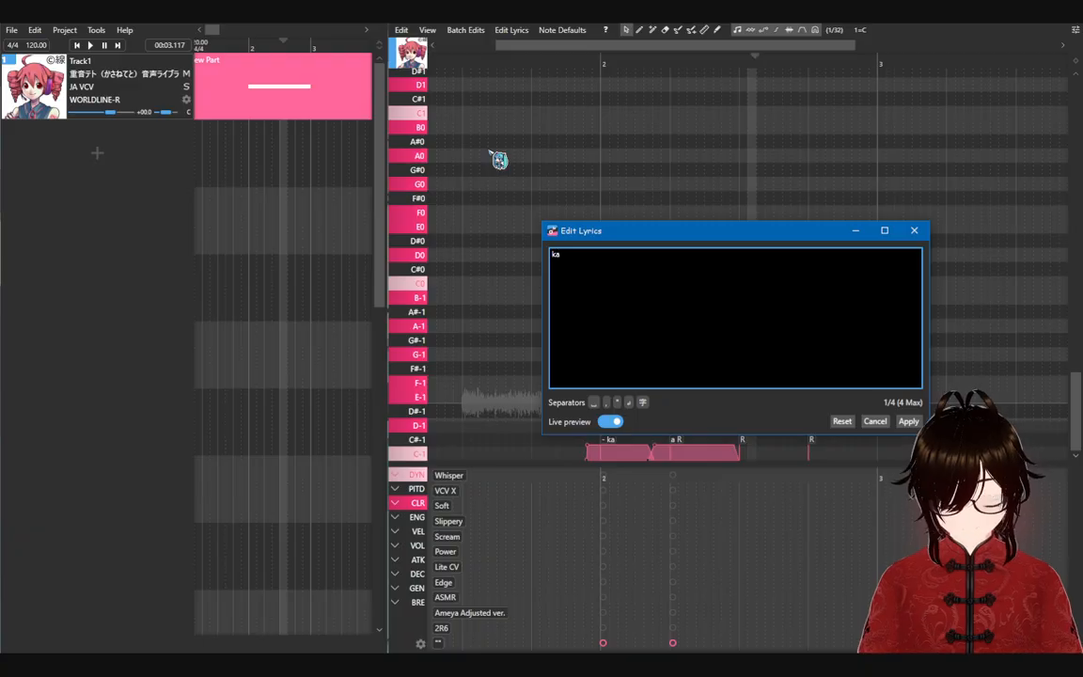
pyautogui.write(' ki ku ke')
pyautogui.press('Return')
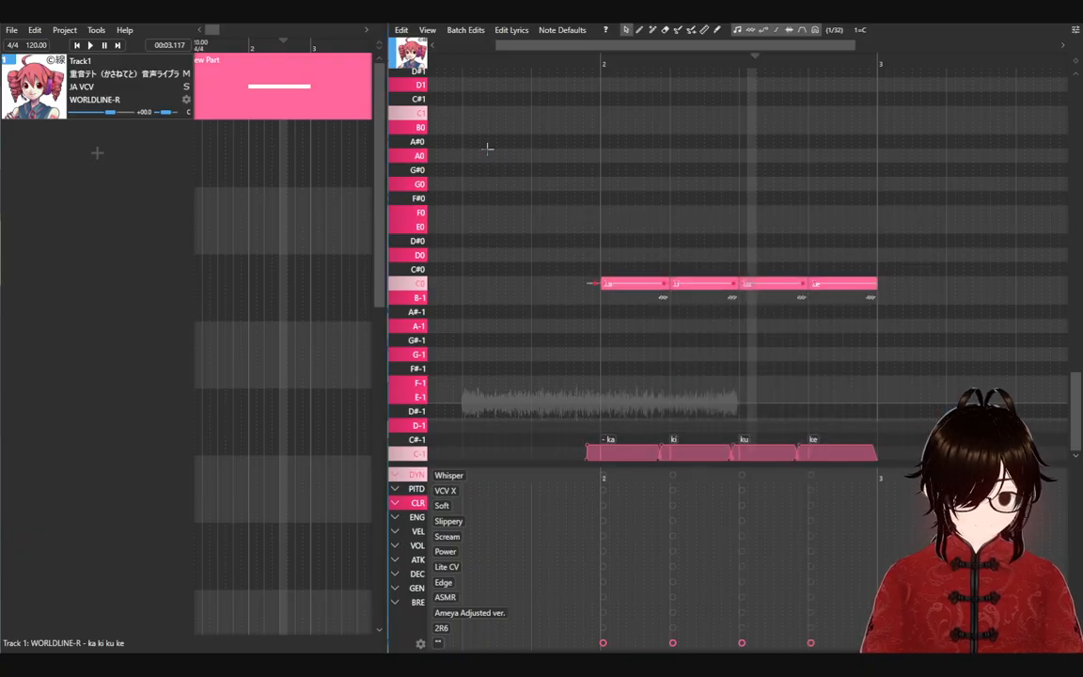
# Step: Convert the four C0 notes' lyrics from romaji to hiragana and play the phrase from just before bar 2
pyautogui.click(465, 29)
pyautogui.moveTo(498, 62)
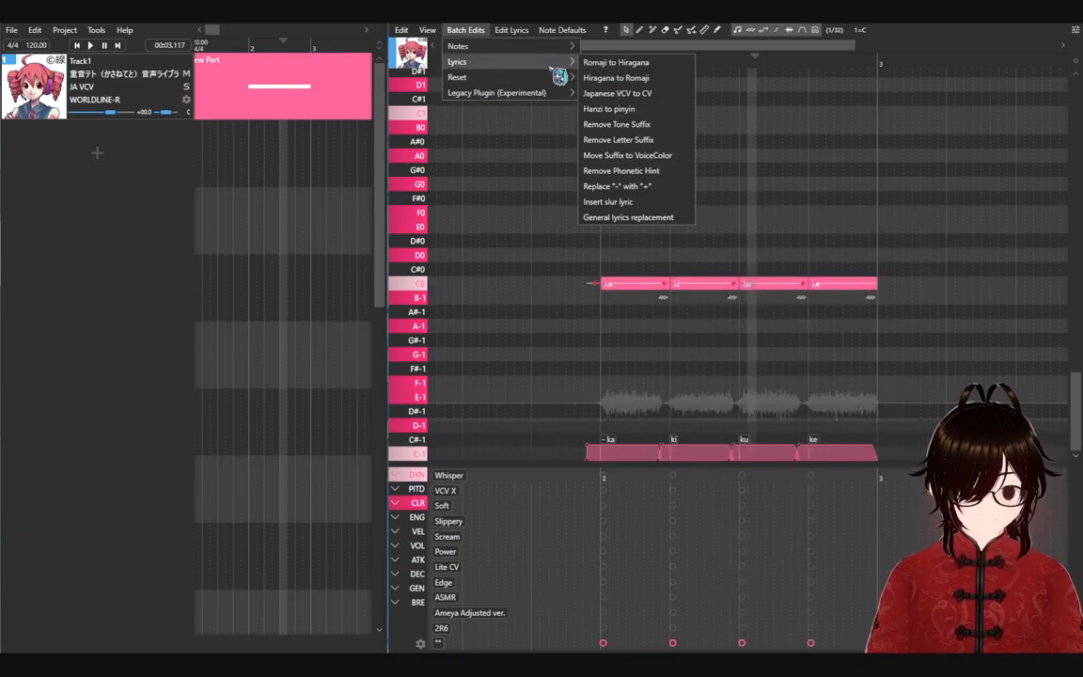
pyautogui.click(645, 64)
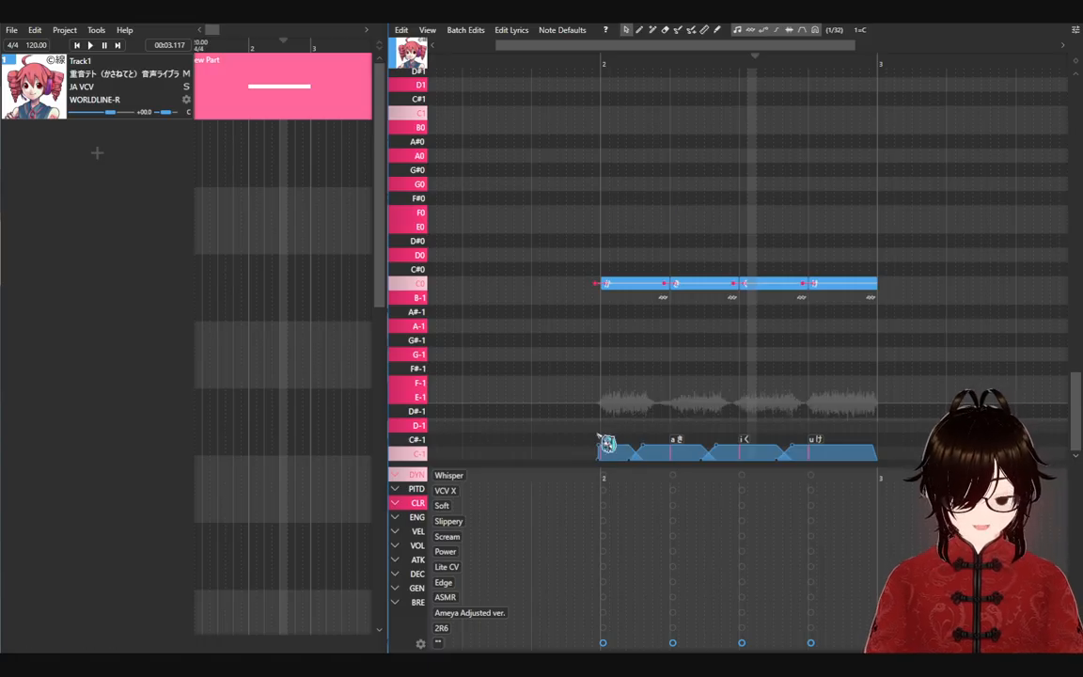
pyautogui.moveTo(572, 389); pyautogui.dragTo(888, 453)
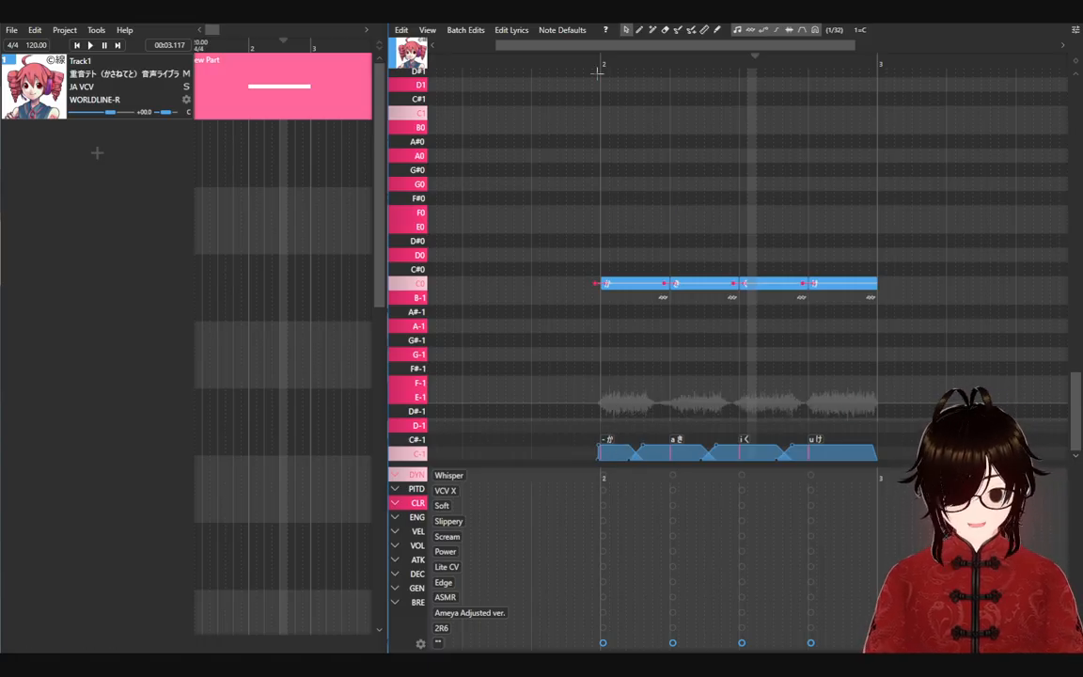
pyautogui.press('space')
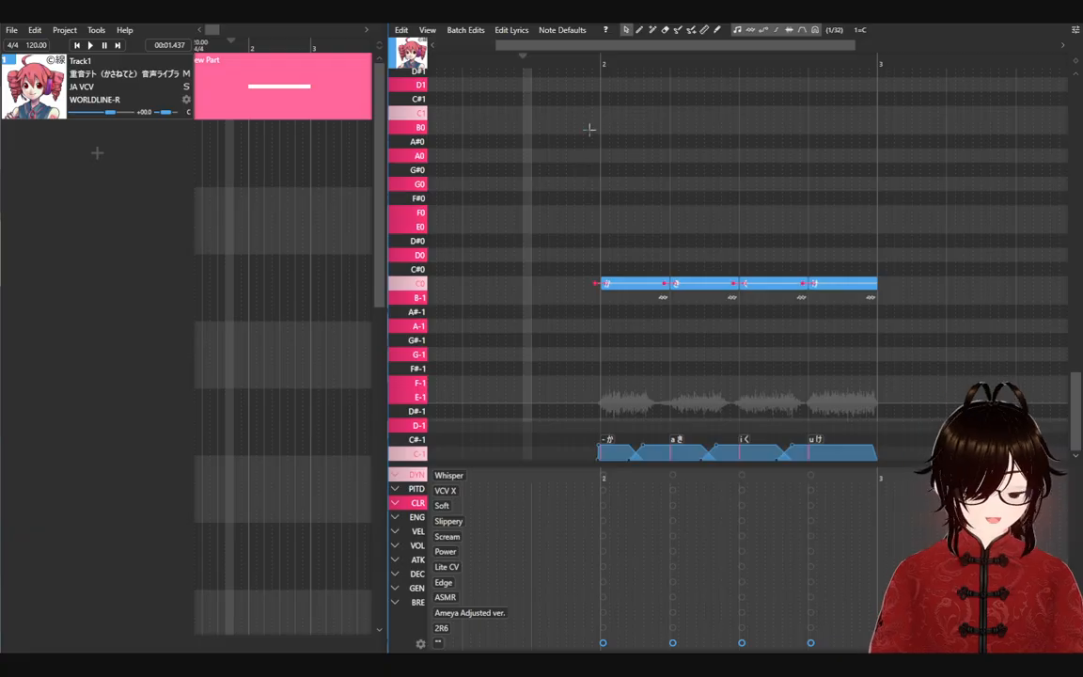
pyautogui.press('space')
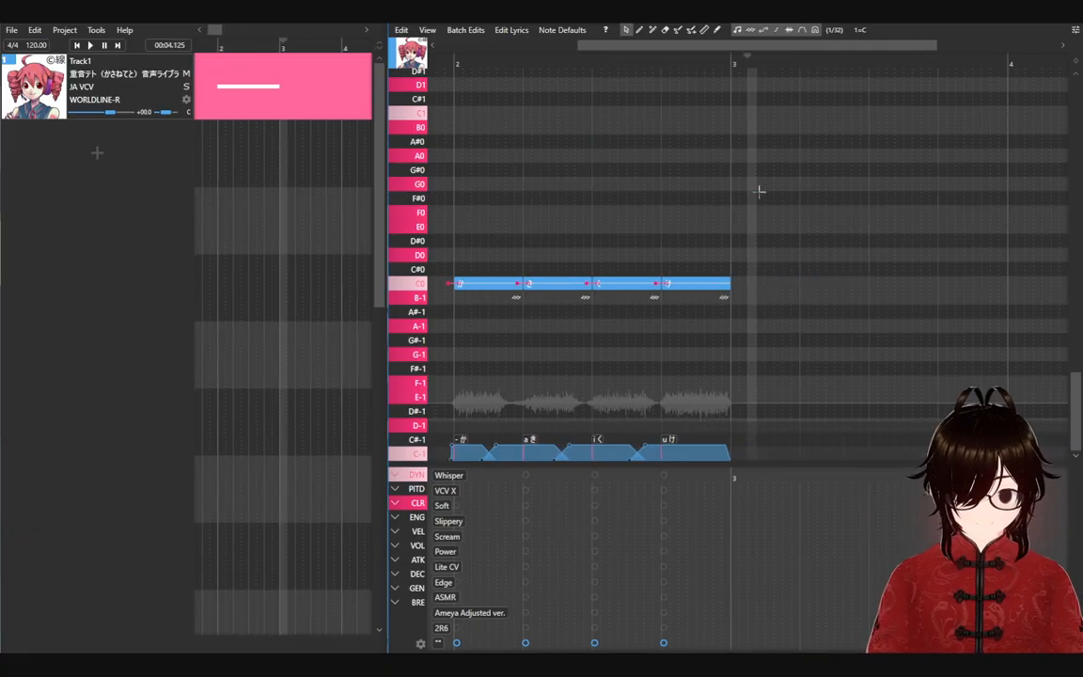
# Step: Add a fifth one-beat C0 note at the start of bar 3 with the lyric "こ"
pyautogui.press('2')
pyautogui.moveTo(749, 283); pyautogui.dragTo(800, 283)
pyautogui.doubleClick(766, 283)
pyautogui.write('こ')
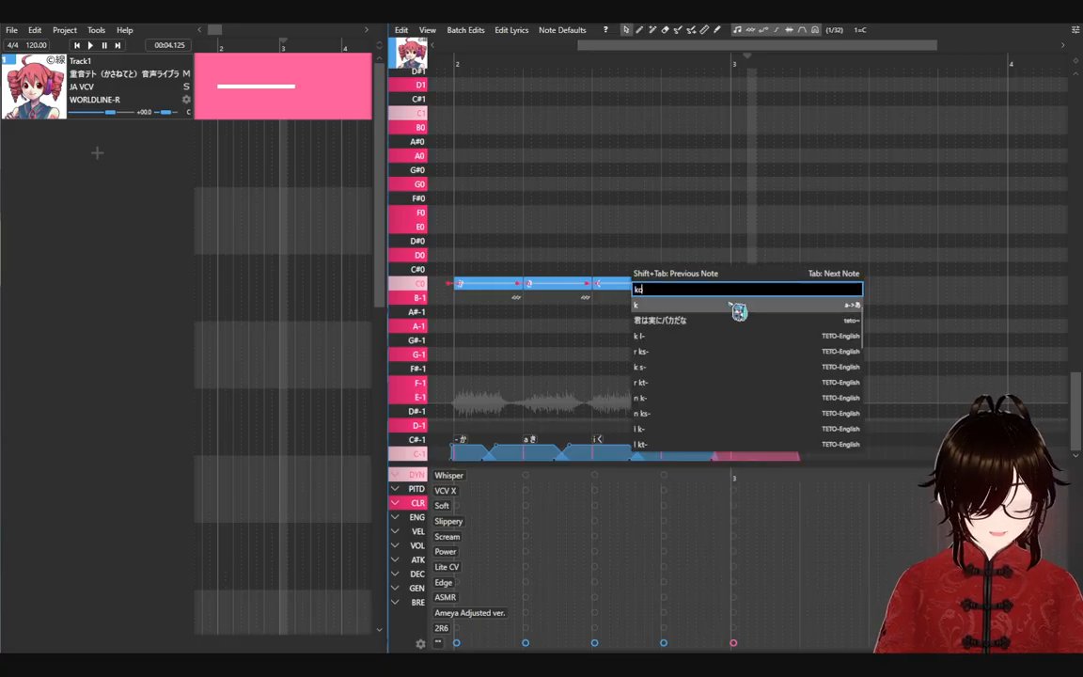
pyautogui.press('Return')
pyautogui.press('Escape')
# Step: Play back the five-note C0 phrase from bar 2 through its last note
pyautogui.moveTo(771, 47); pyautogui.dragTo(721, 49)
pyautogui.moveTo(570, 61); pyautogui.dragTo(562, 122)
pyautogui.press('space')
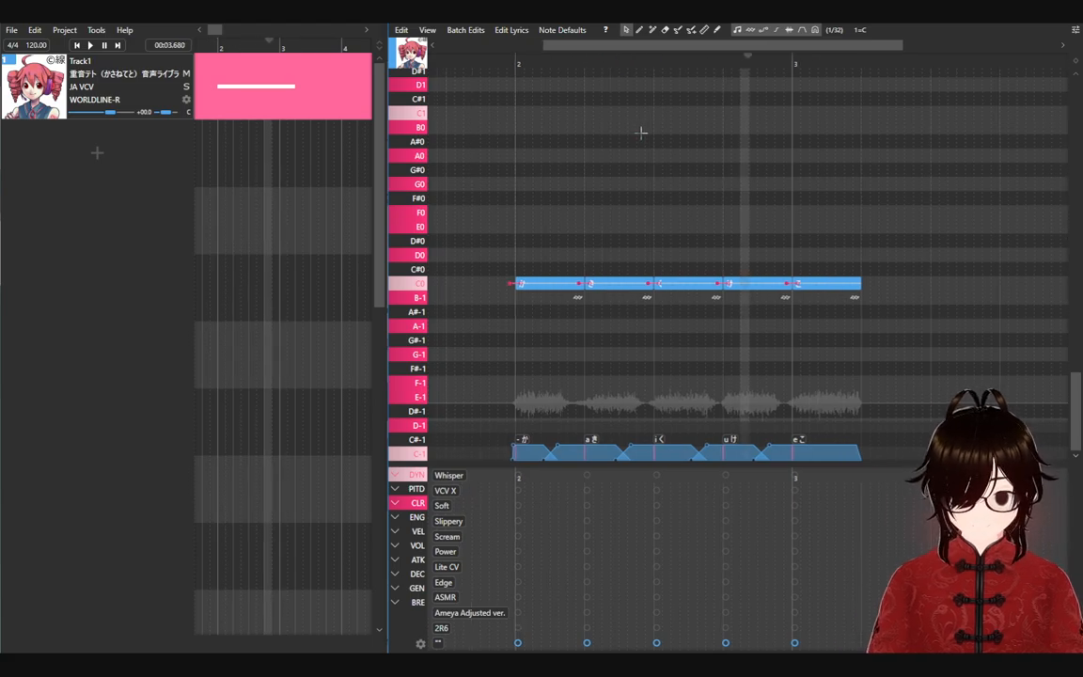
pyautogui.press('space')
pyautogui.moveTo(689, 54); pyautogui.dragTo(597, 75)
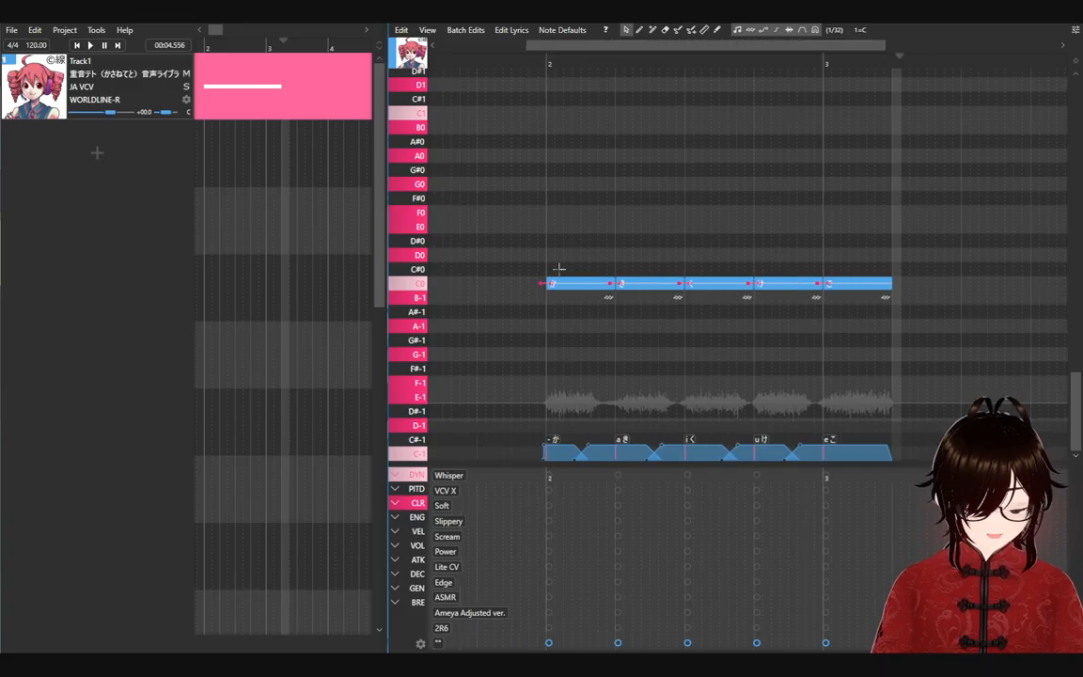
pyautogui.moveTo(556, 276)
pyautogui.mouseDown()
pyautogui.moveTo(537, 217)
pyautogui.moveTo(553, 254)
pyautogui.mouseUp()
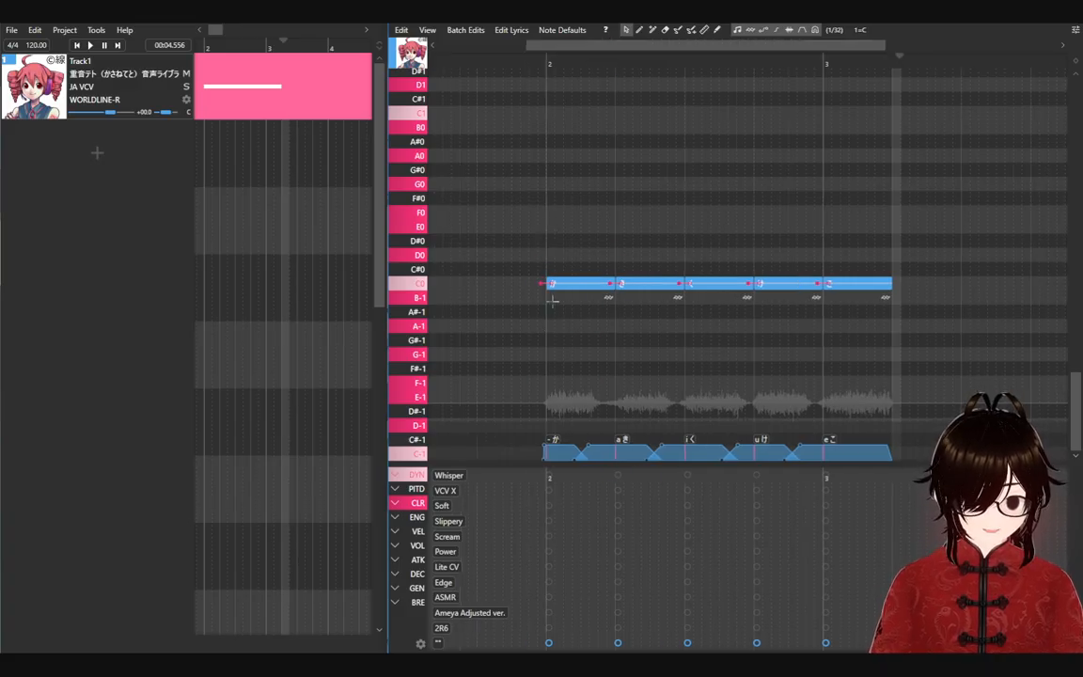
# Step: Set the first C0 note's voice color to Power and override its phoneme alias with "- か力"
pyautogui.click(564, 567)
pyautogui.click(564, 552)
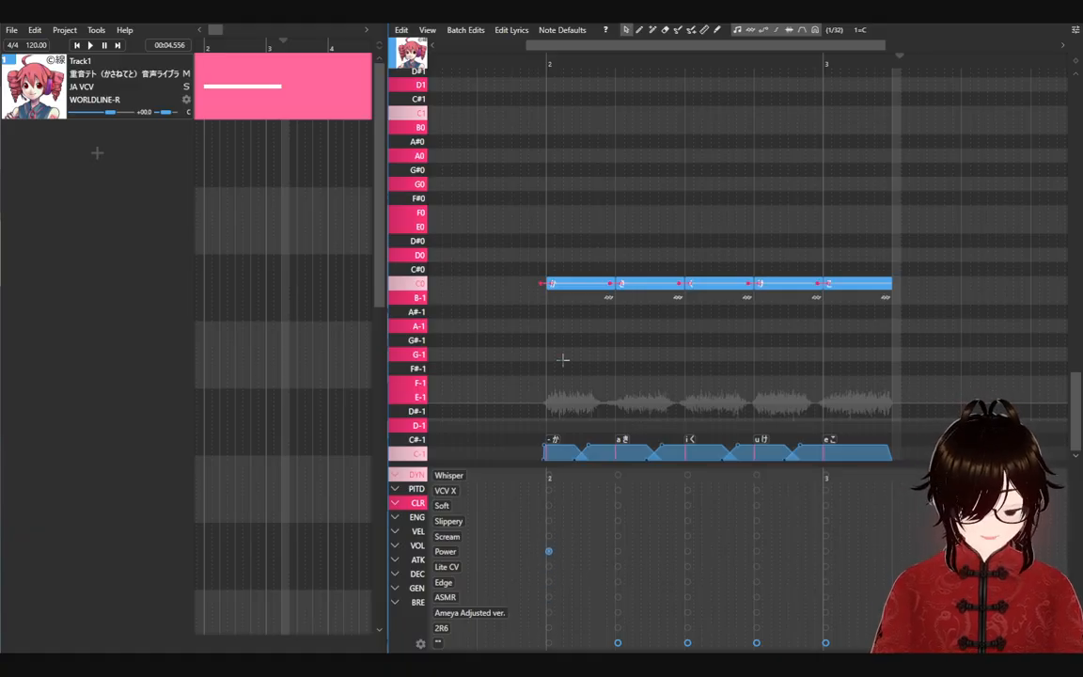
pyautogui.click(586, 292)
pyautogui.doubleClick(586, 291)
pyautogui.click(581, 343)
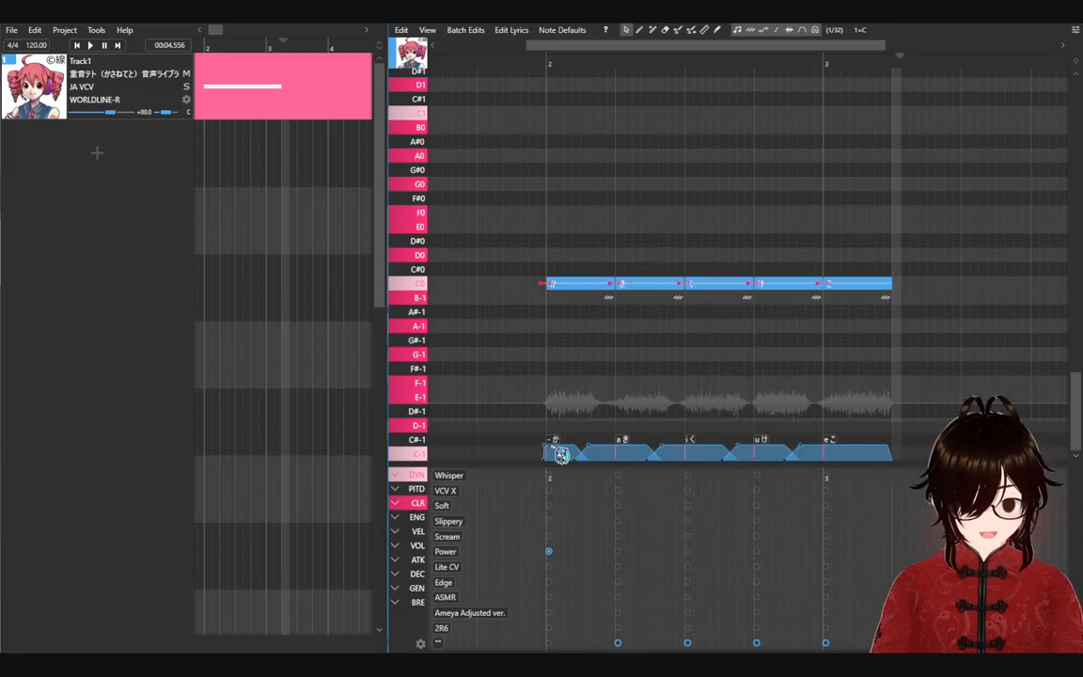
pyautogui.doubleClick(561, 448)
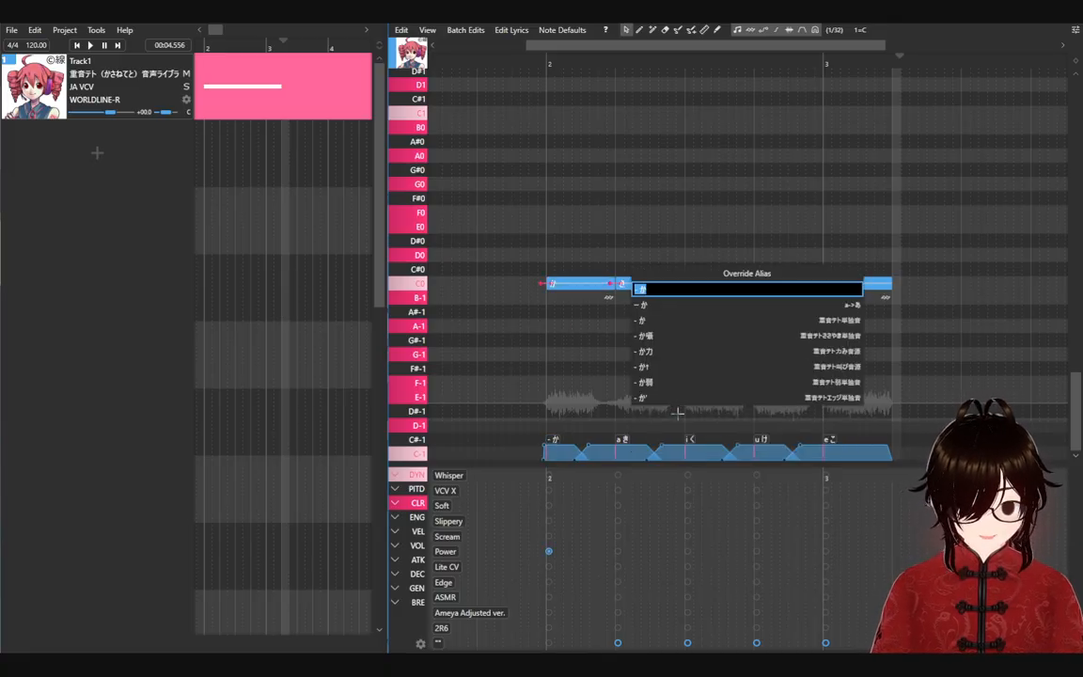
pyautogui.click(695, 354)
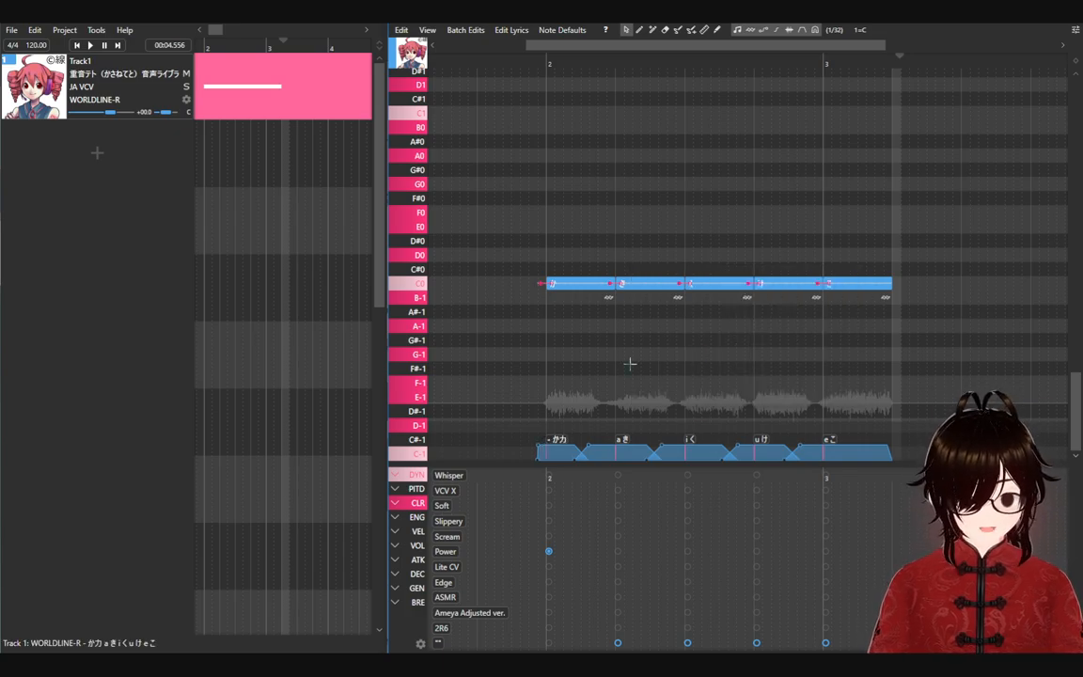
# Step: Cue playback just before bar 2 and override the second note's phoneme alias with "a き↑"
pyautogui.click(506, 63)
pyautogui.click(638, 452)
pyautogui.click(565, 417)
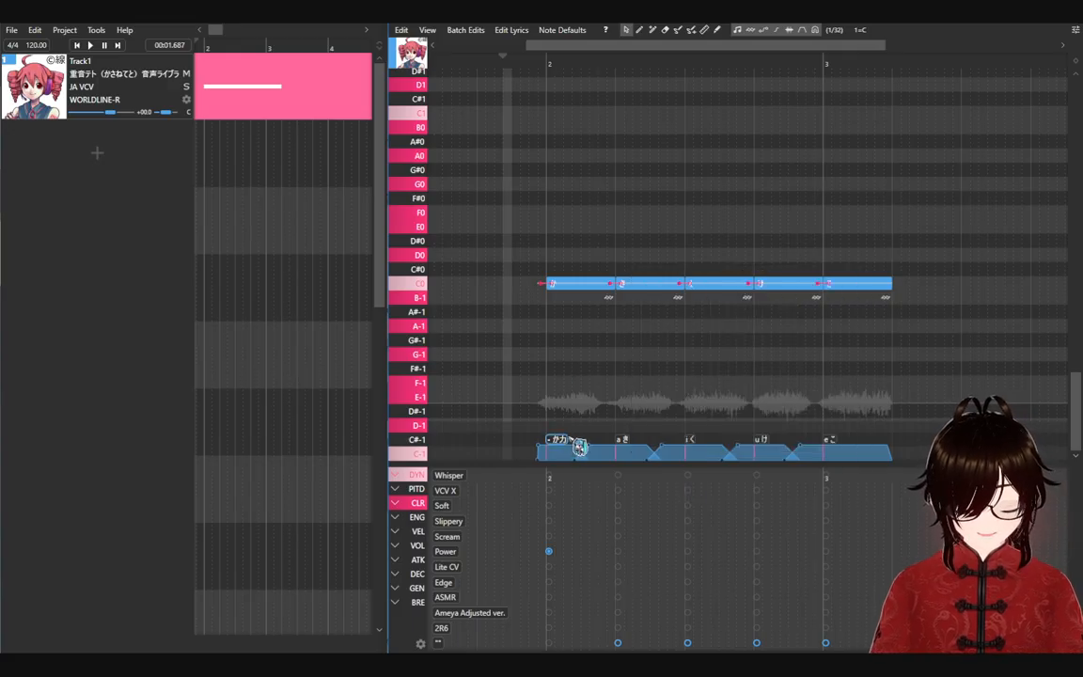
pyautogui.click(623, 442)
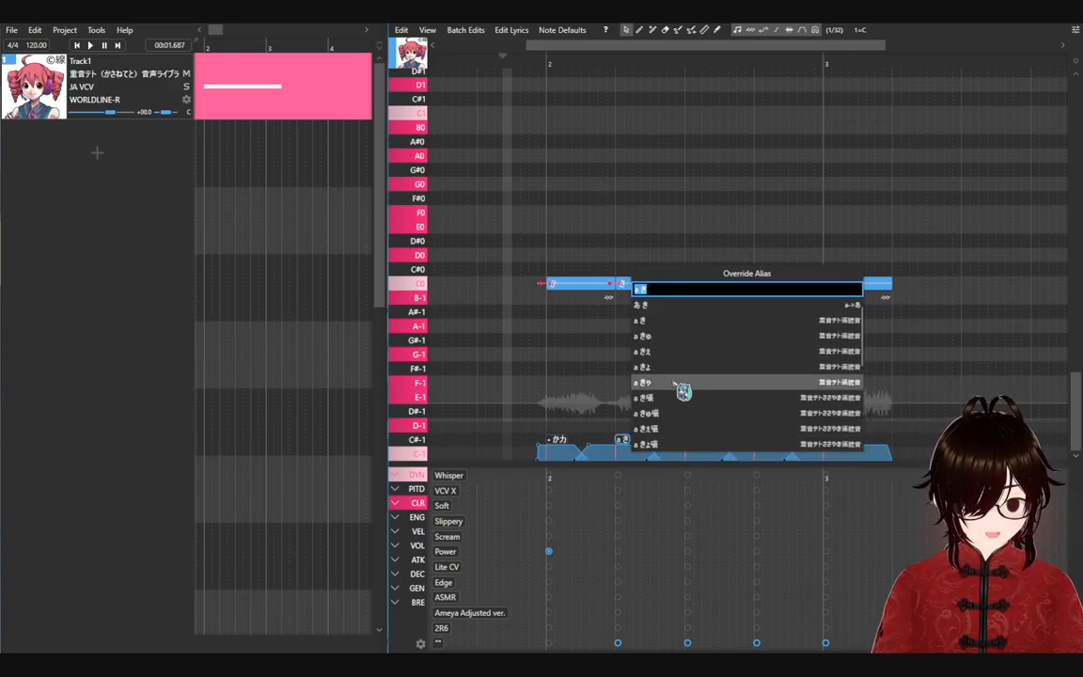
pyautogui.scroll(-3, 691, 386)
pyautogui.scroll(-2, 691, 385)
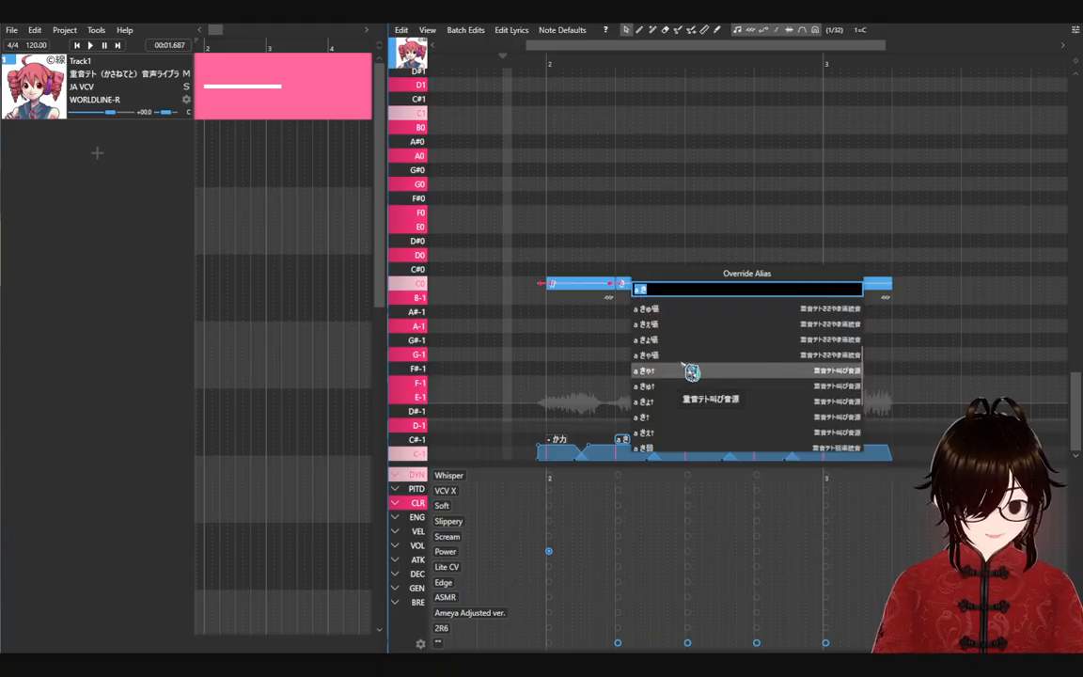
pyautogui.click(686, 416)
# Step: Override the phoneme aliases of the third, fourth and fifth notes with "i く↑", "u け↑" and "e こ↑"
pyautogui.doubleClick(694, 448)
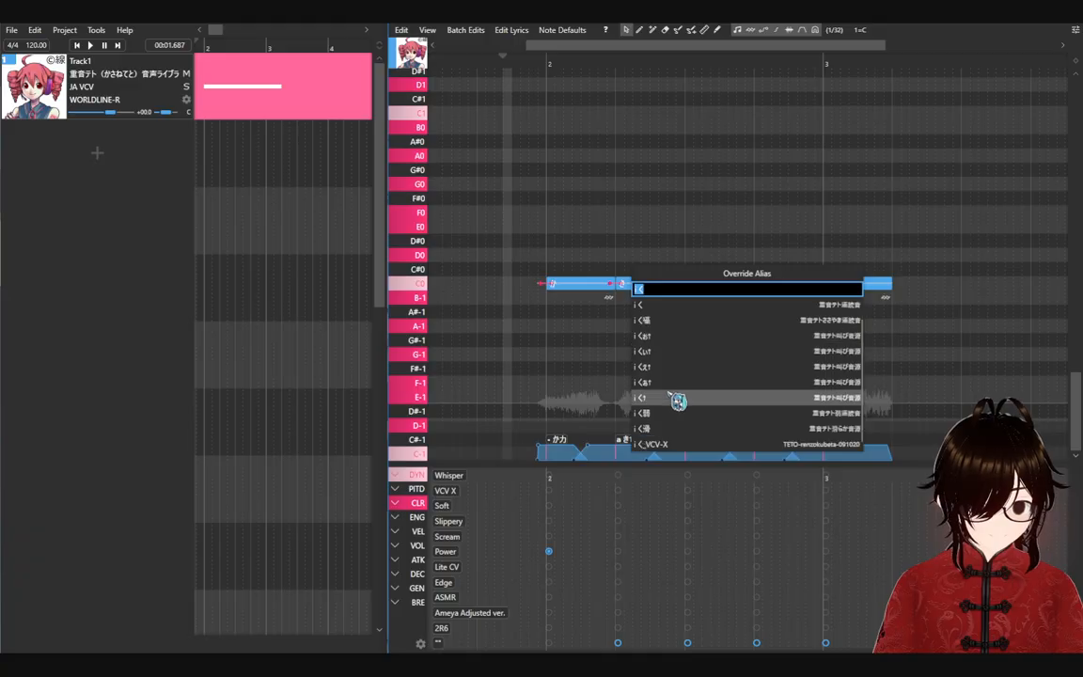
pyautogui.click(677, 406)
pyautogui.doubleClick(771, 449)
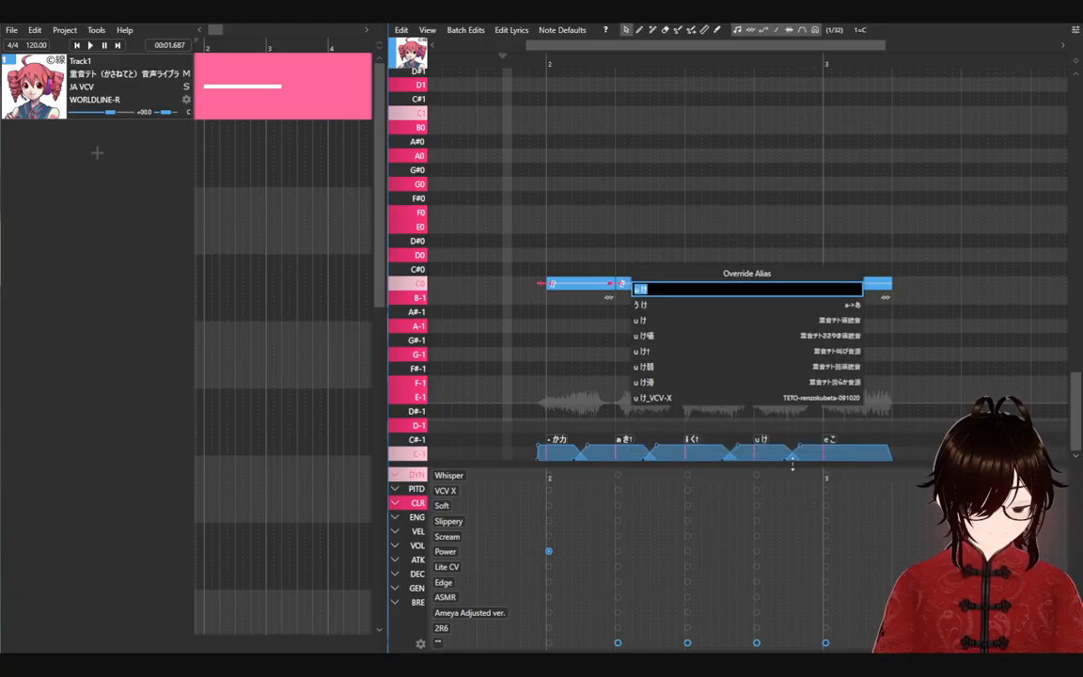
pyautogui.click(712, 365)
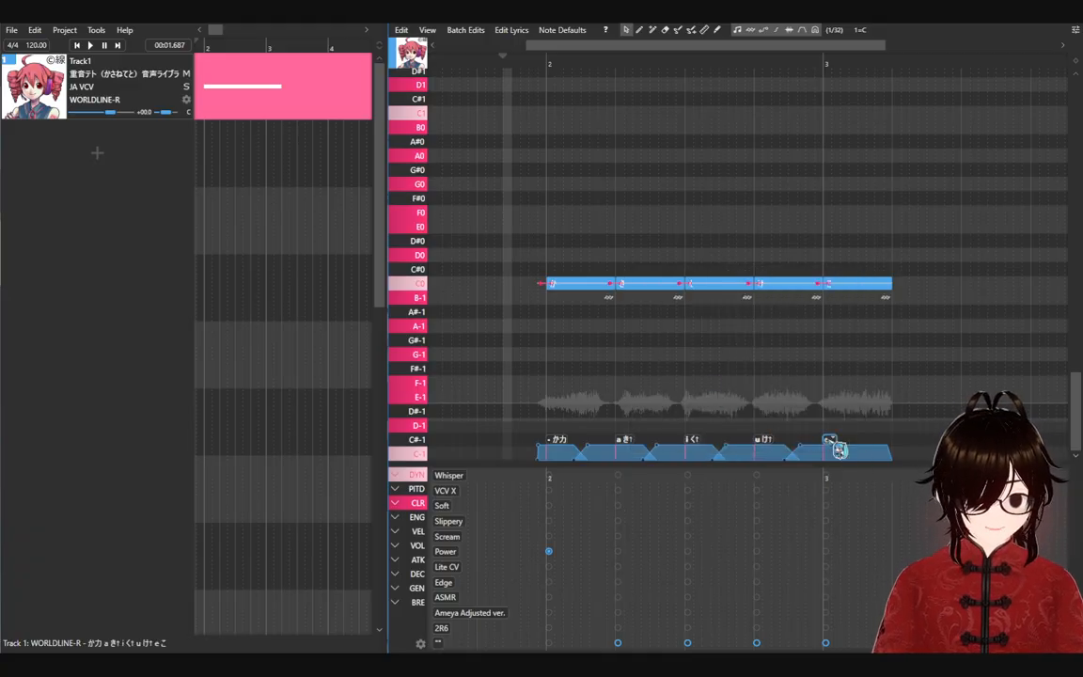
pyautogui.doubleClick(832, 447)
pyautogui.click(705, 354)
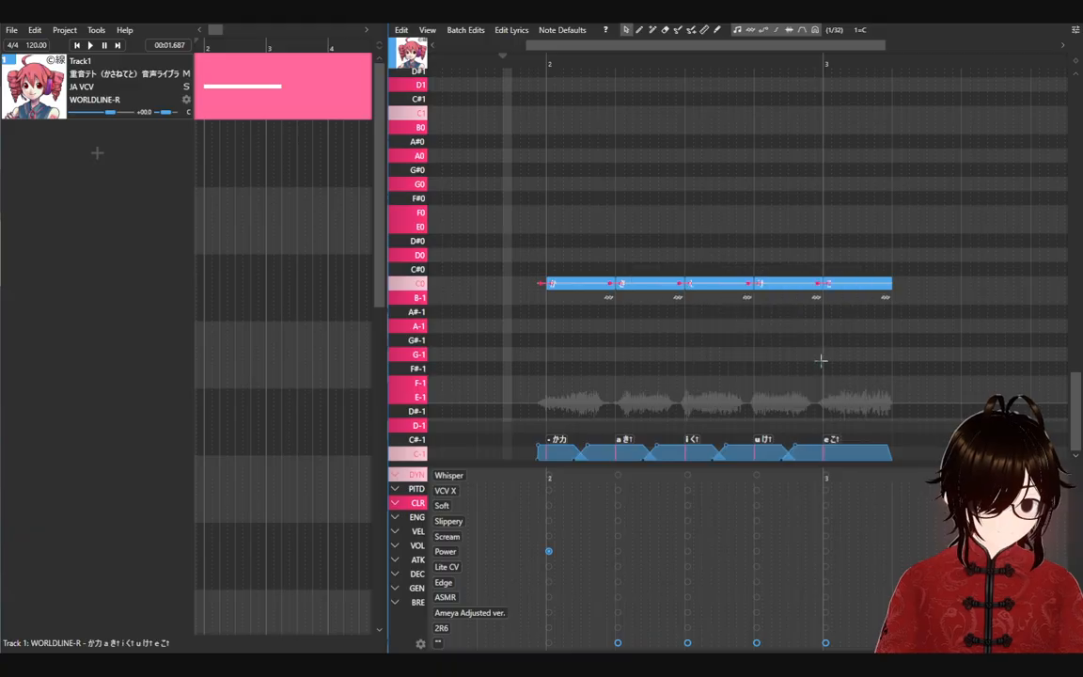
# Step: Play back the five-note phrase with its overridden aliases from just before bar 2
pyautogui.click(493, 60)
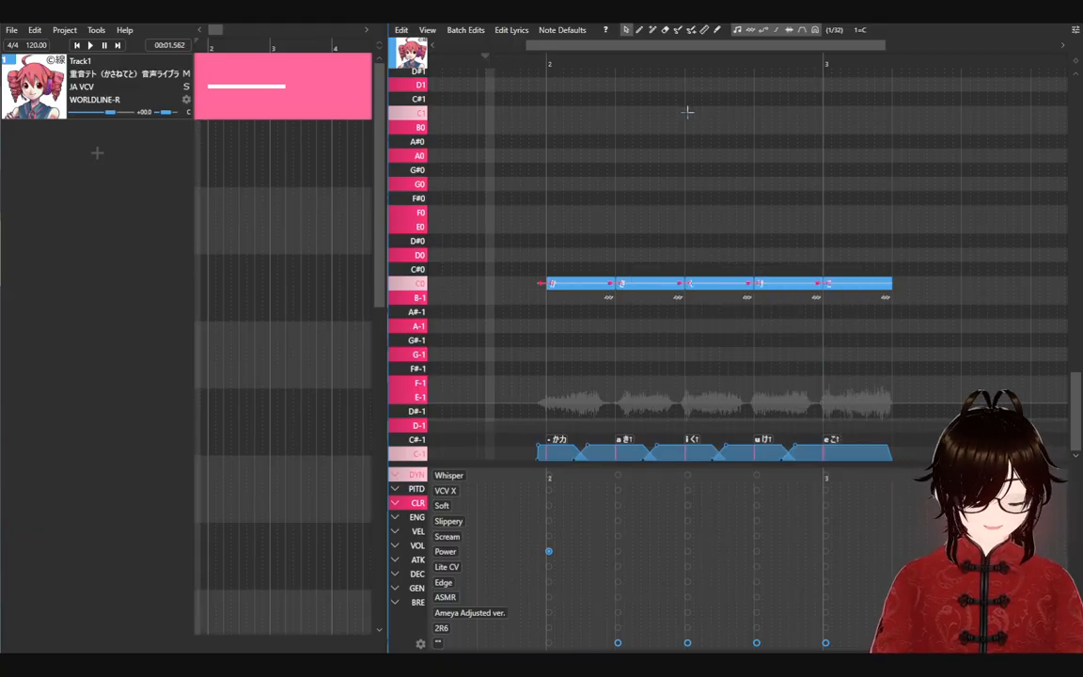
pyautogui.press('space')
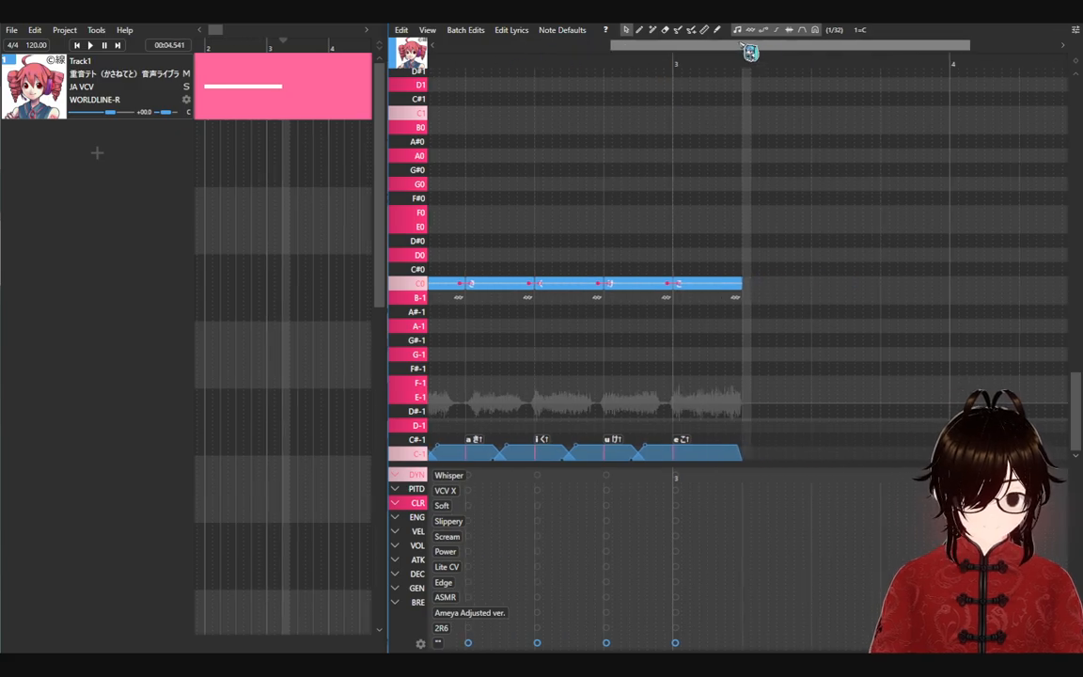
pyautogui.moveTo(750, 52); pyautogui.dragTo(660, 48)
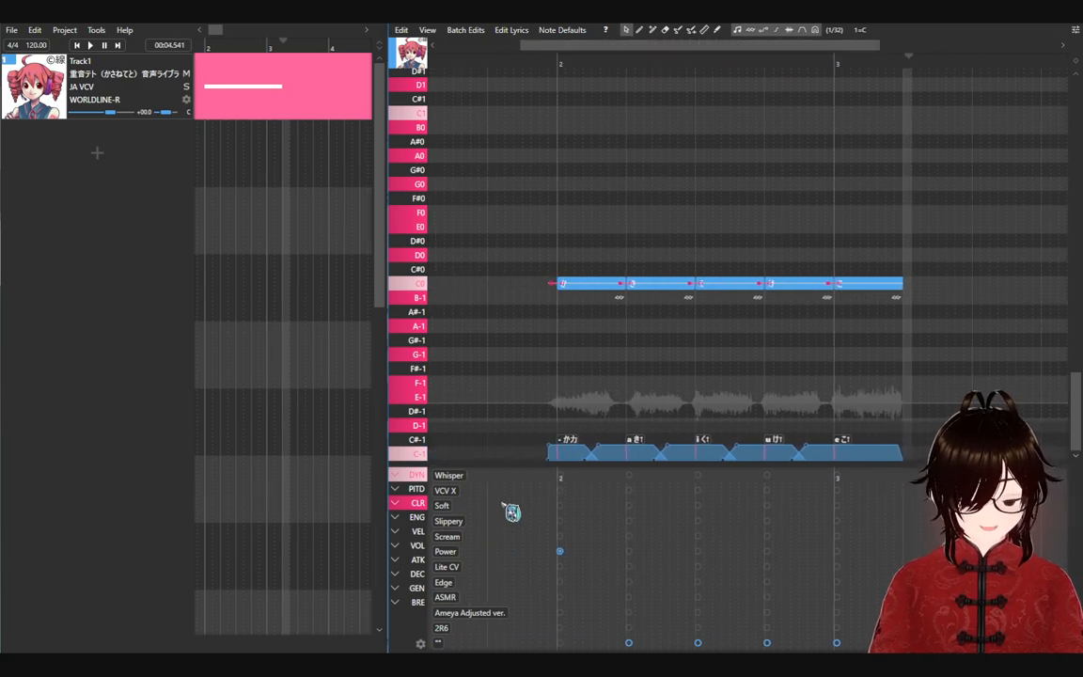
# Step: Set the velocity of all five C0 notes to 130 in the note properties
pyautogui.click(513, 199)
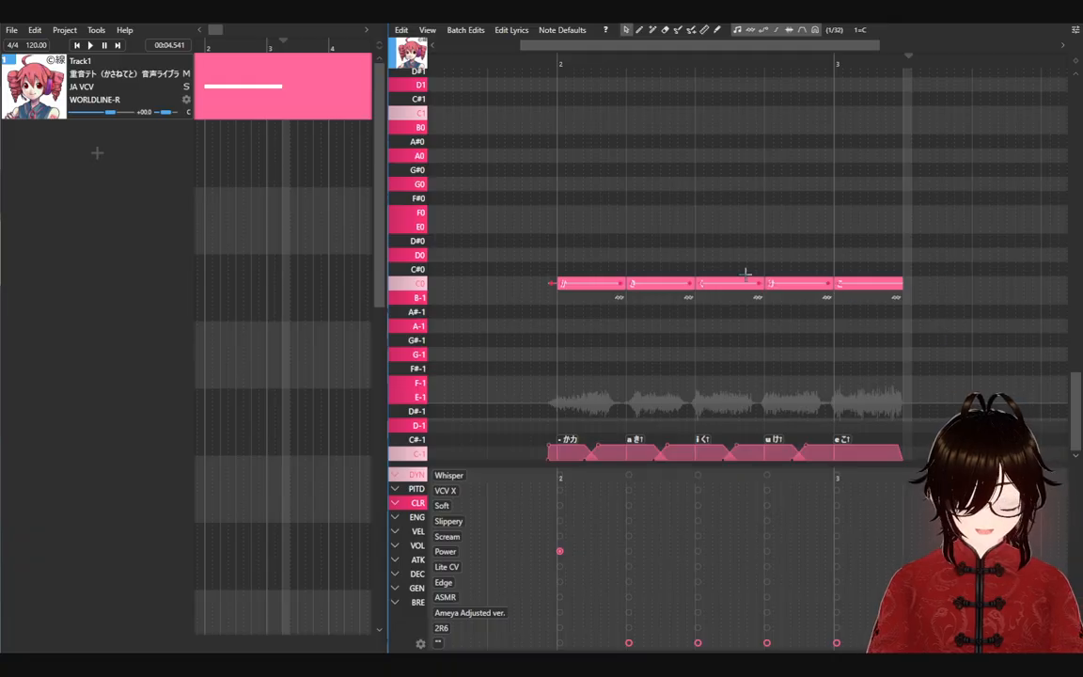
pyautogui.click(418, 532)
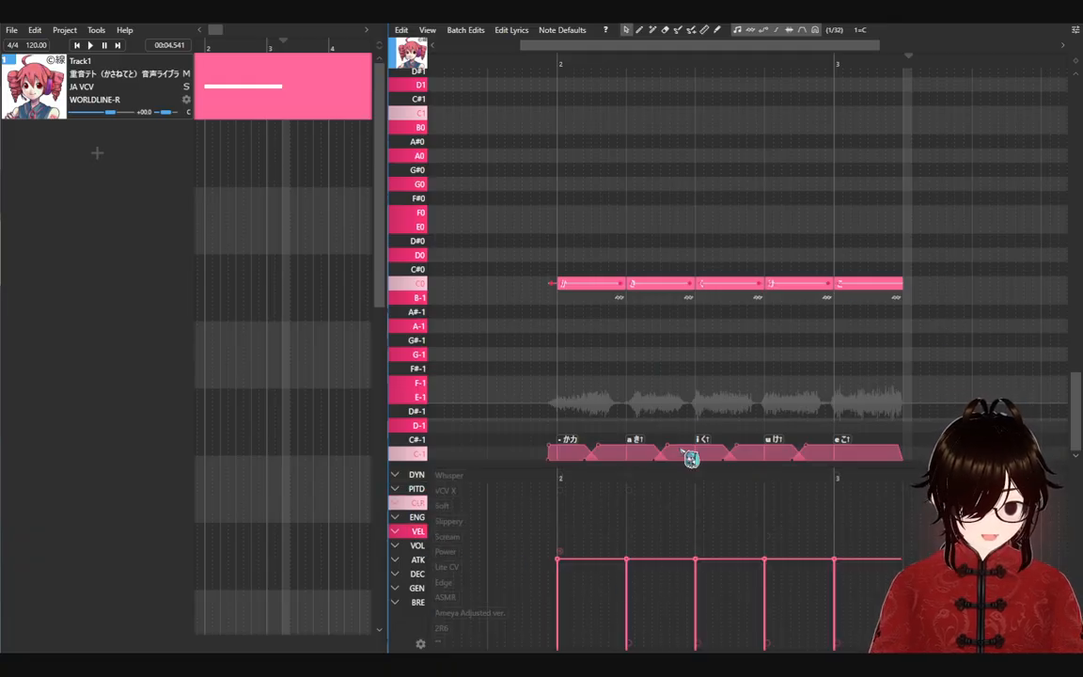
pyautogui.click(1075, 30)
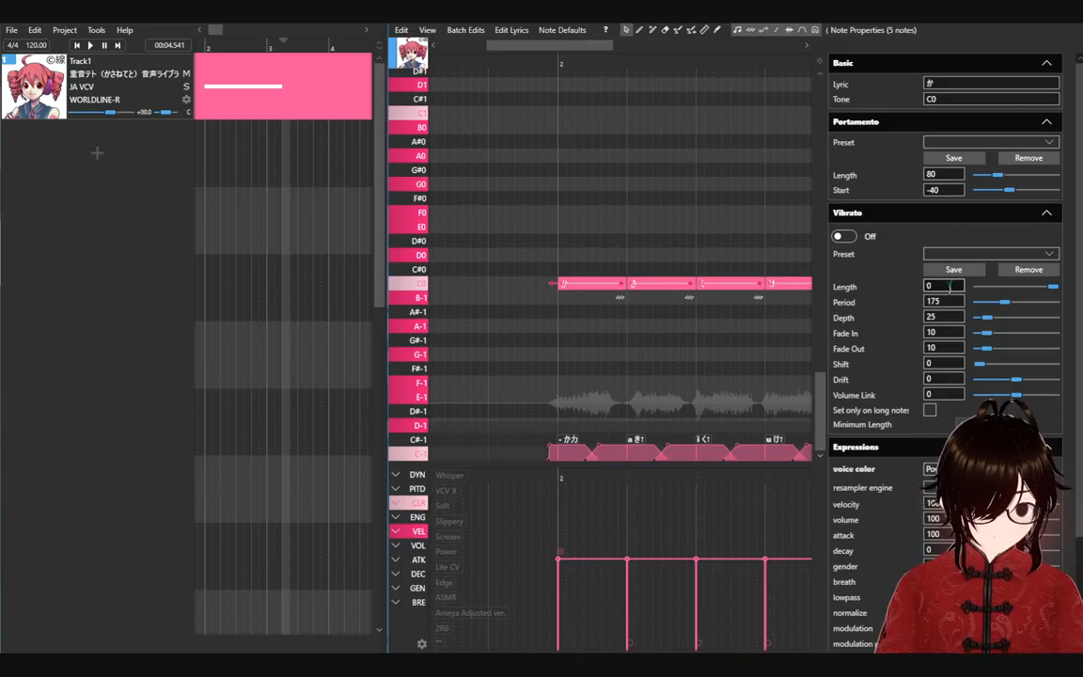
pyautogui.scroll(-1, 956, 380)
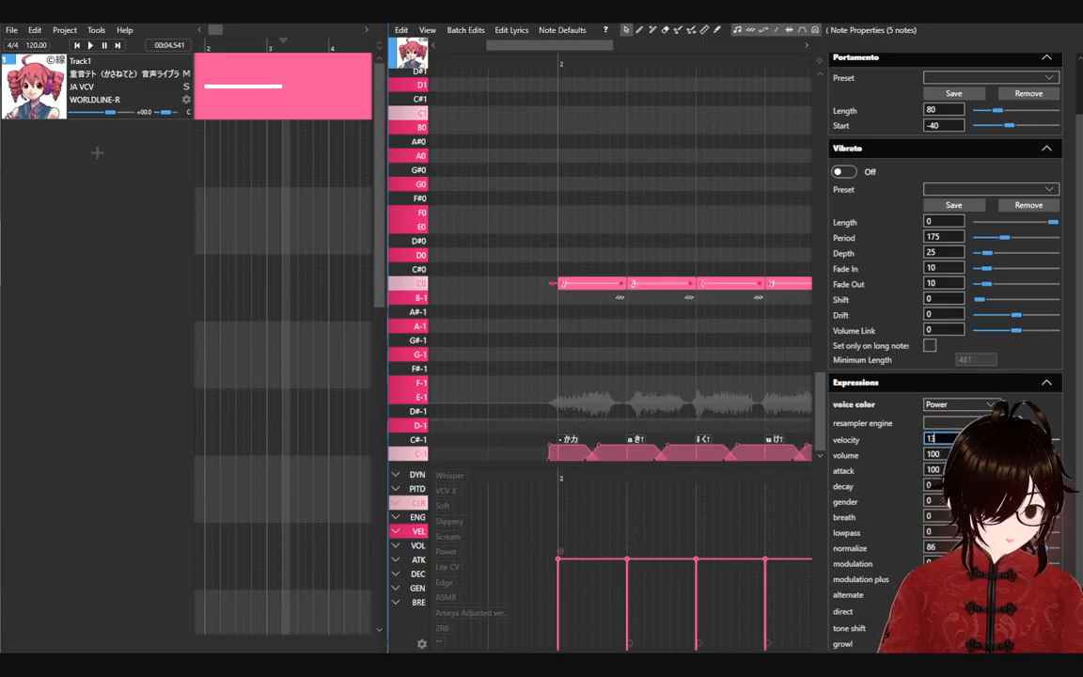
pyautogui.press('Return')
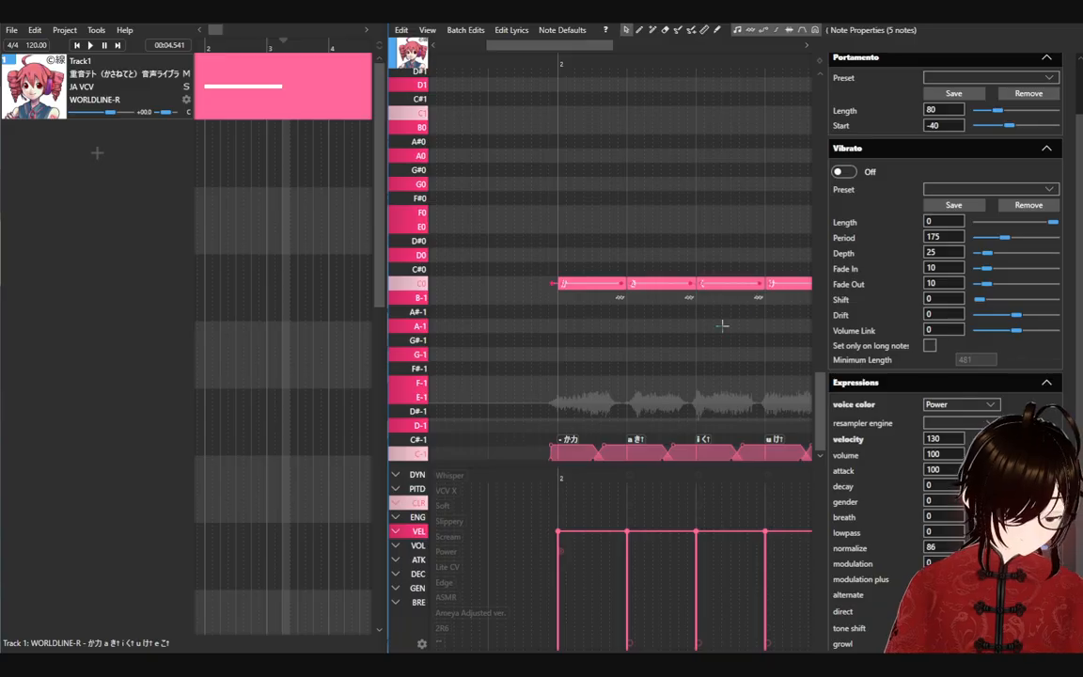
pyautogui.press('Return')
pyautogui.press('Escape')
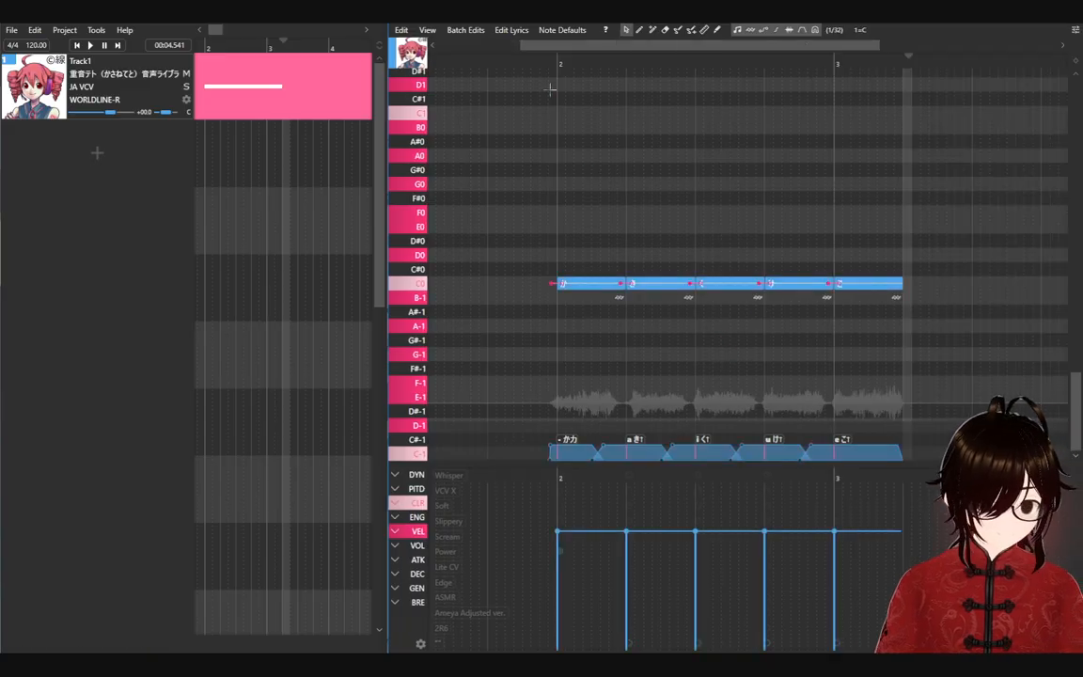
# Step: Play the phrase from just before bar 2 to hear the new velocity
pyautogui.click(505, 64)
pyautogui.press('space')
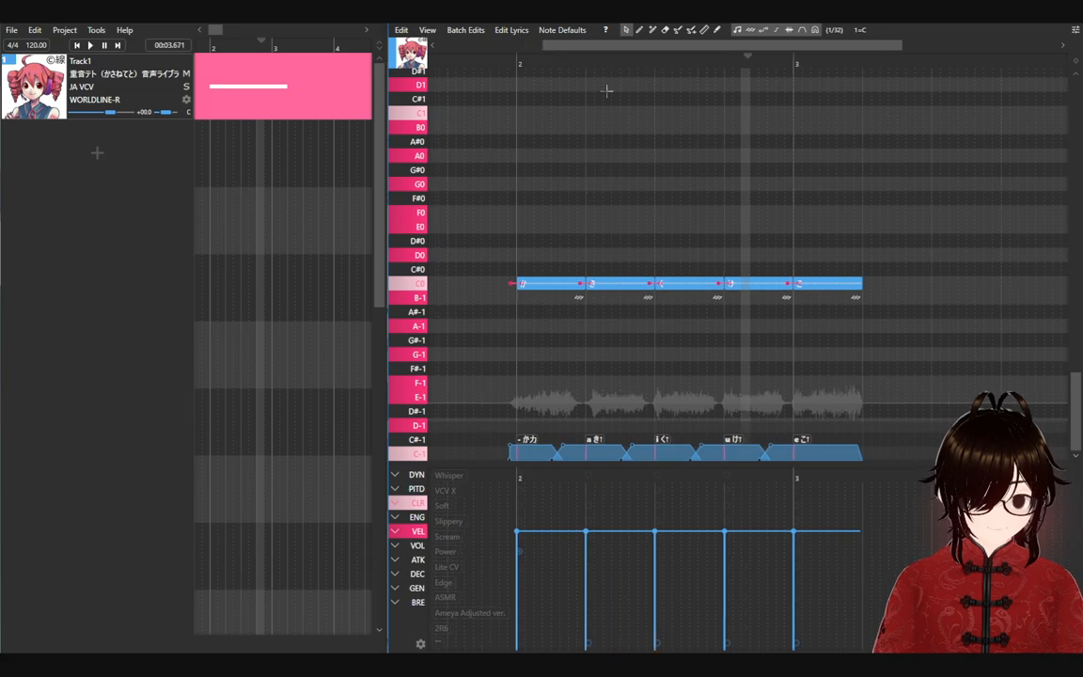
pyautogui.moveTo(674, 53); pyautogui.dragTo(587, 52)
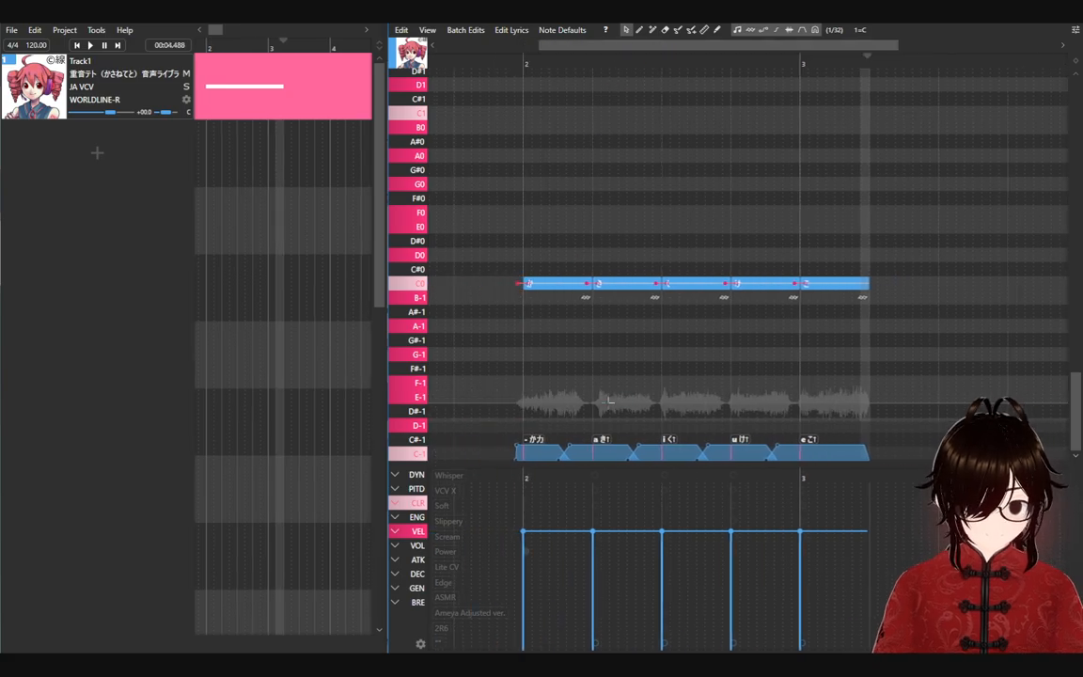
# Step: Shift the second note's phoneme start slightly earlier and play the phrase to its end
pyautogui.moveTo(589, 451); pyautogui.dragTo(602, 468)
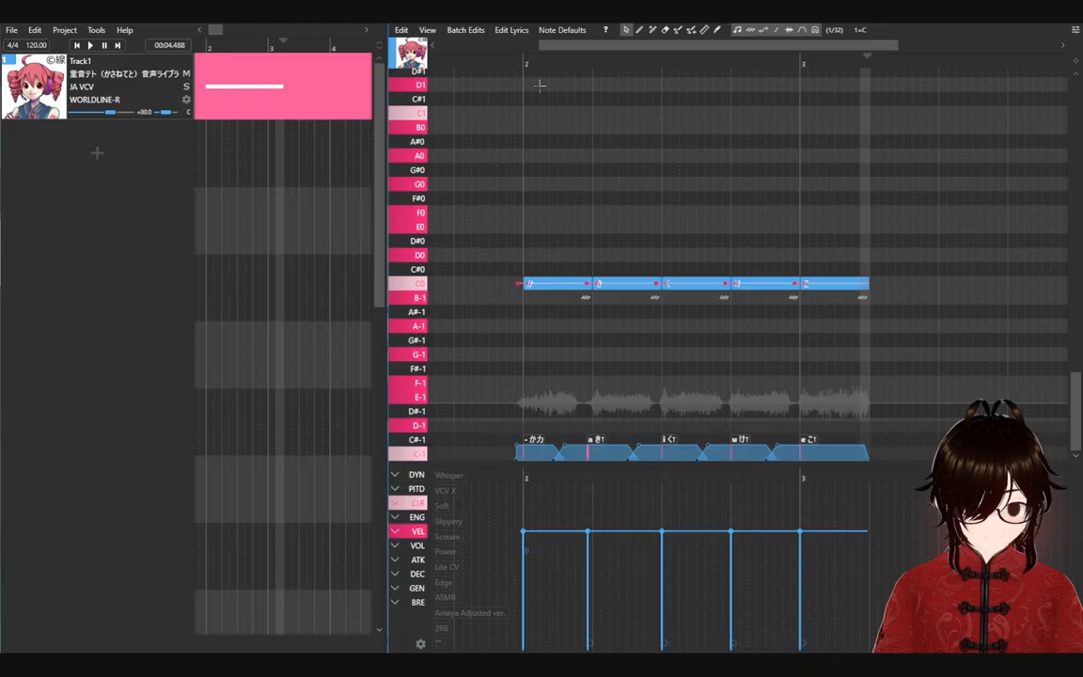
pyautogui.press('space')
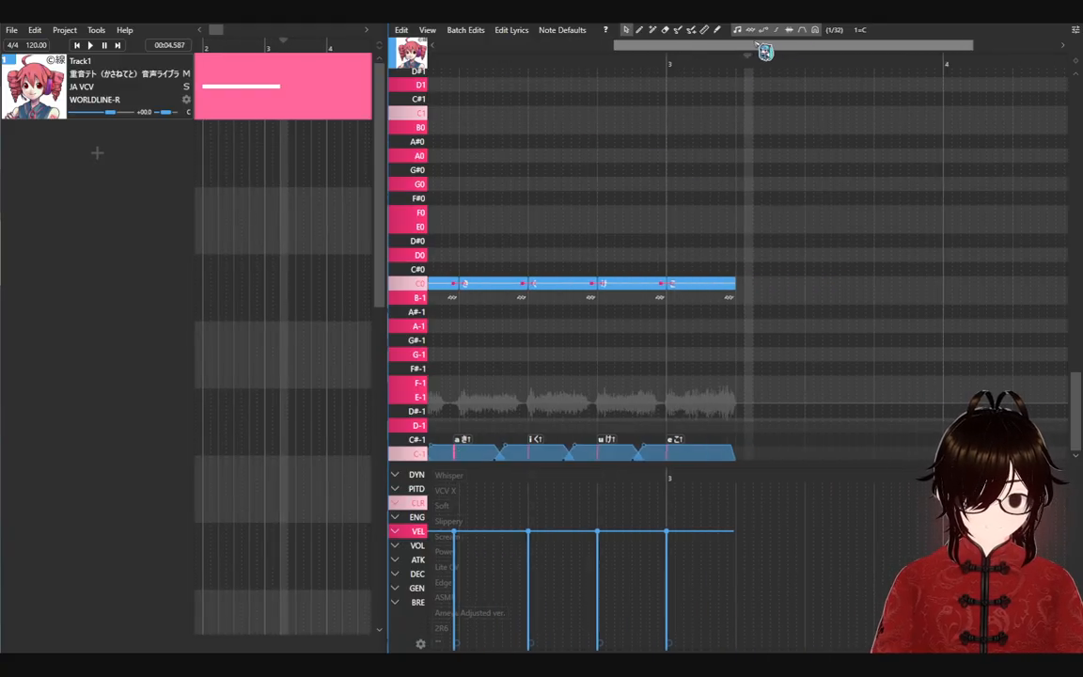
# Step: Add a one-beat C0 ending note with the lyric "R" after "こ" and lower its velocity to the minimum
pyautogui.moveTo(760, 44); pyautogui.dragTo(790, 46)
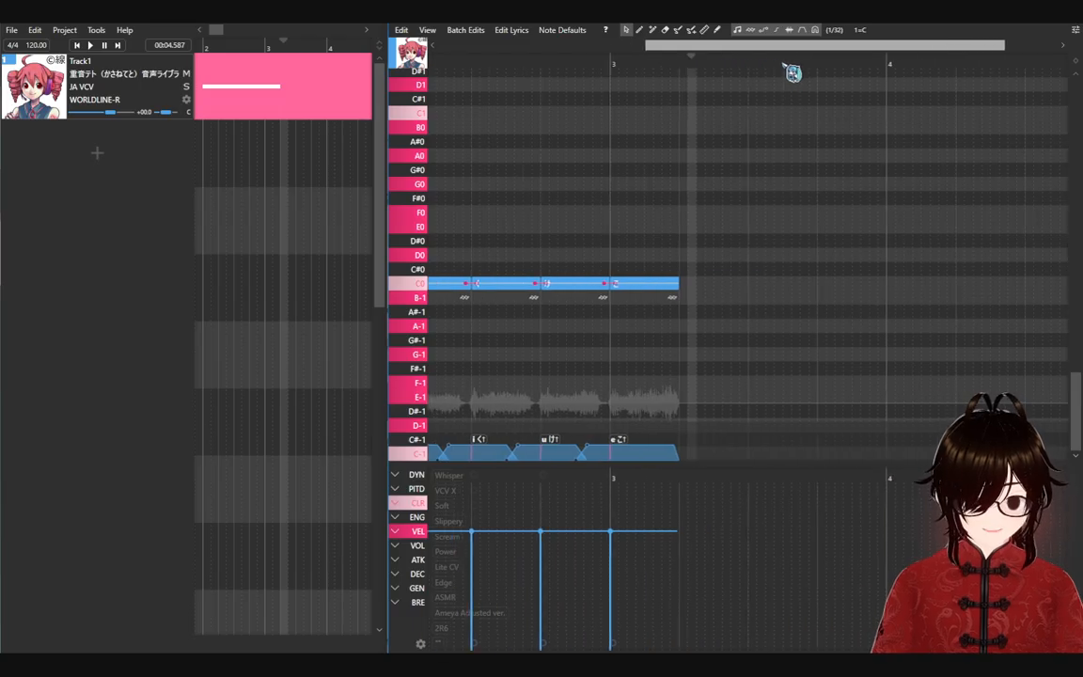
pyautogui.moveTo(653, 254)
pyautogui.mouseDown()
pyautogui.moveTo(713, 343)
pyautogui.moveTo(669, 261)
pyautogui.moveTo(696, 287)
pyautogui.moveTo(752, 287)
pyautogui.mouseUp()
pyautogui.press('2')
pyautogui.press('1')
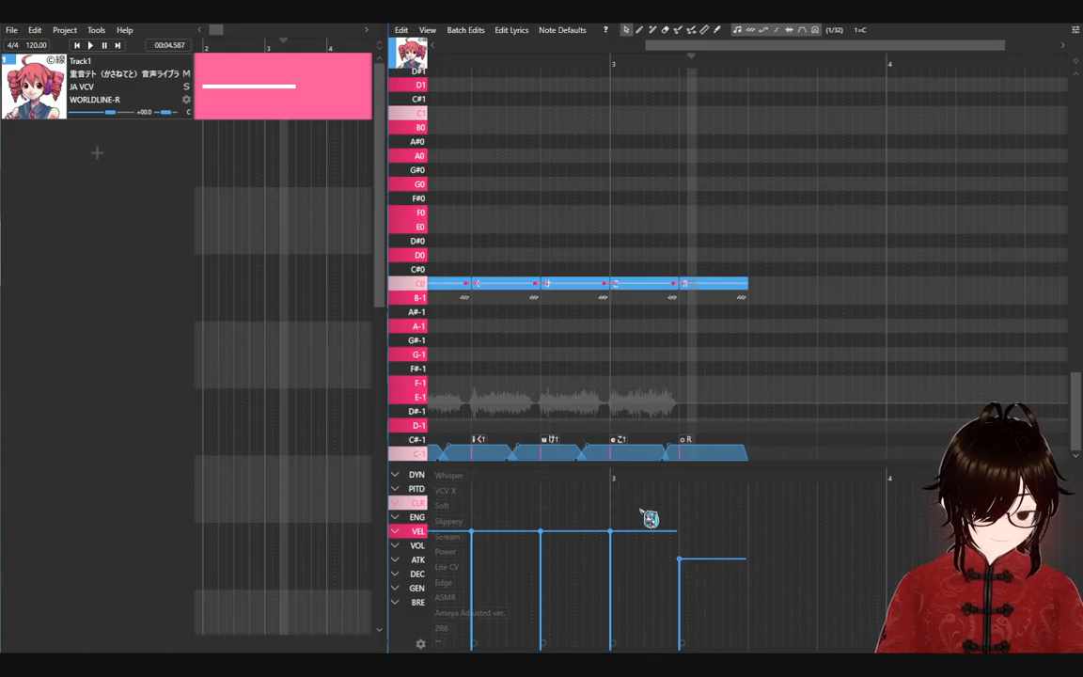
pyautogui.moveTo(708, 570); pyautogui.dragTo(707, 653)
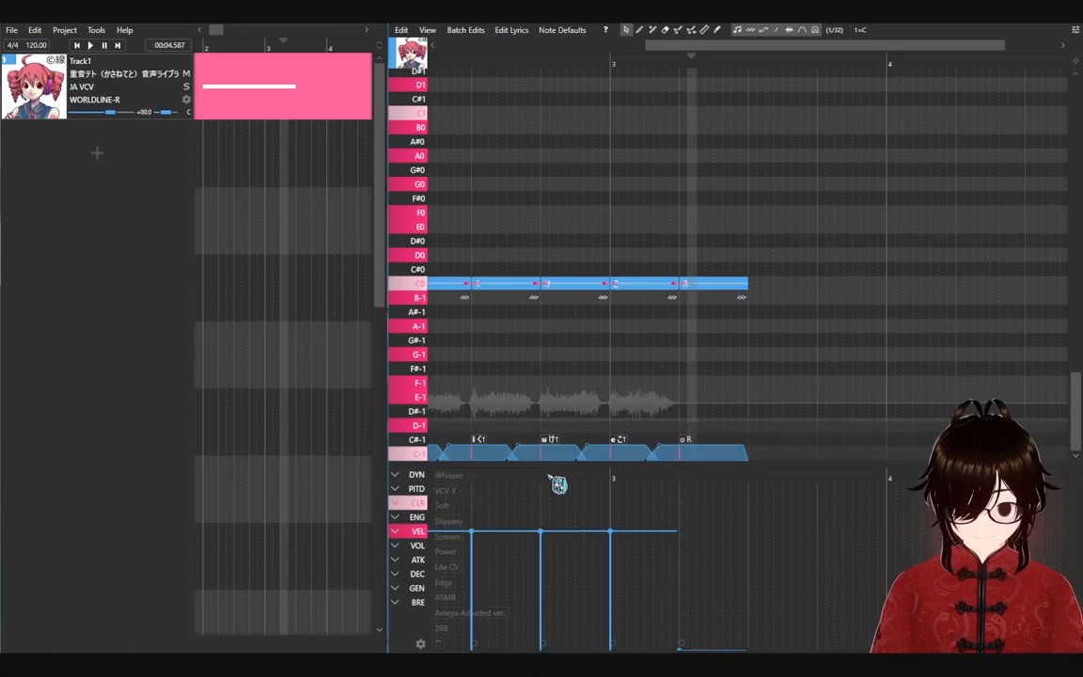
# Step: Try the Whisper voice color on the ending note, return it to the default color, and override its alias with "o R↑"
pyautogui.click(418, 503)
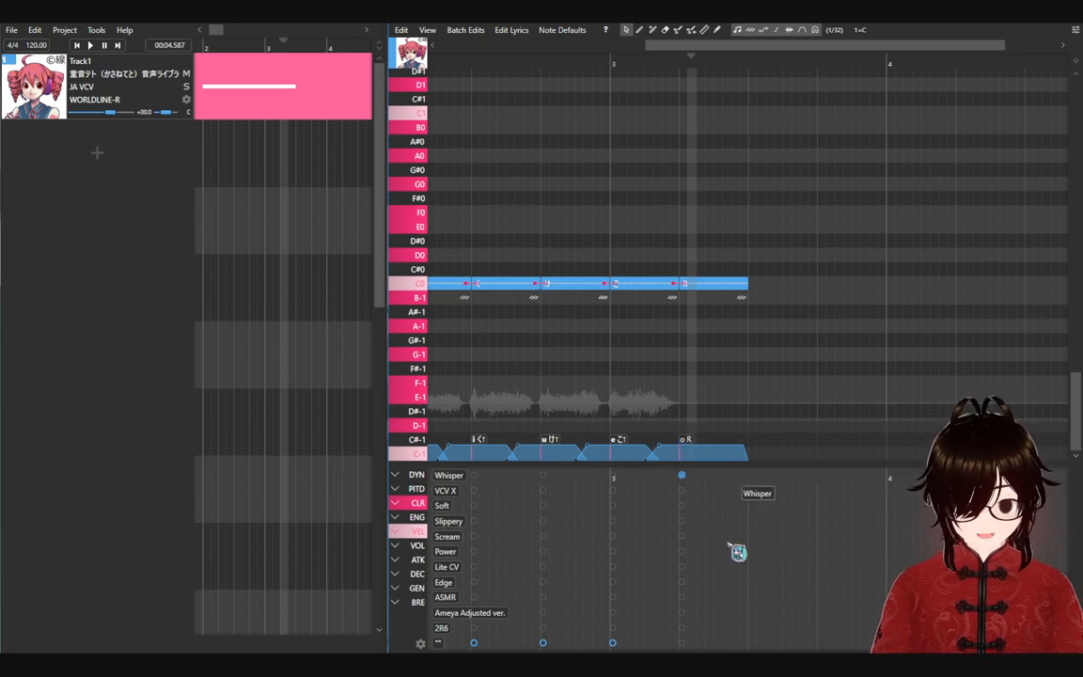
pyautogui.doubleClick(694, 455)
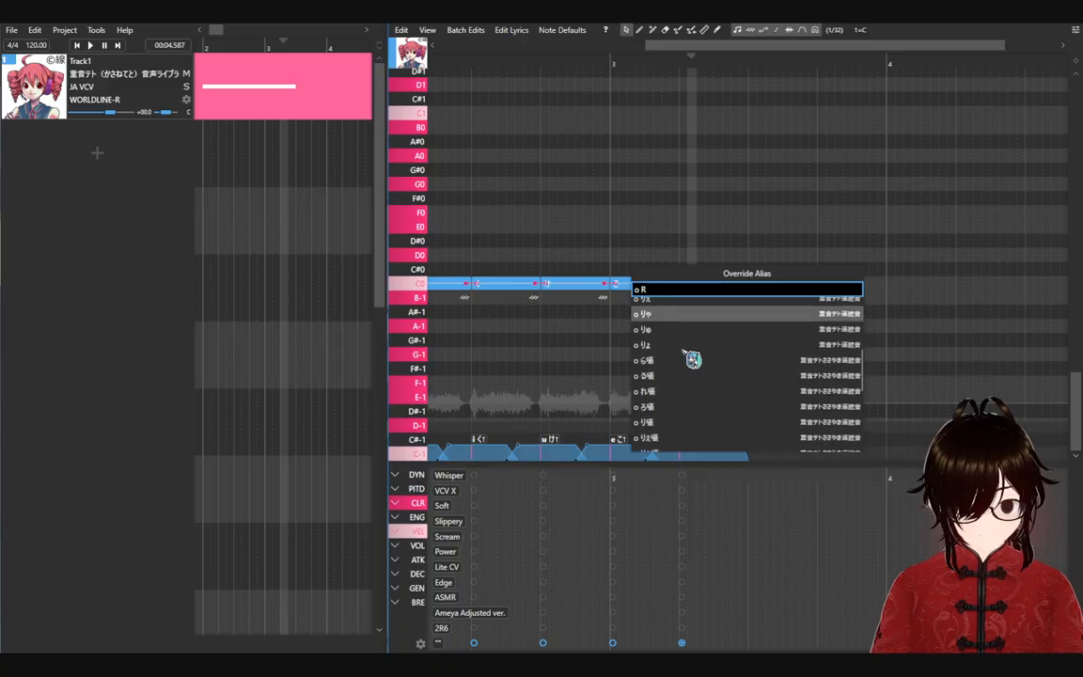
pyautogui.scroll(-5, 694, 376)
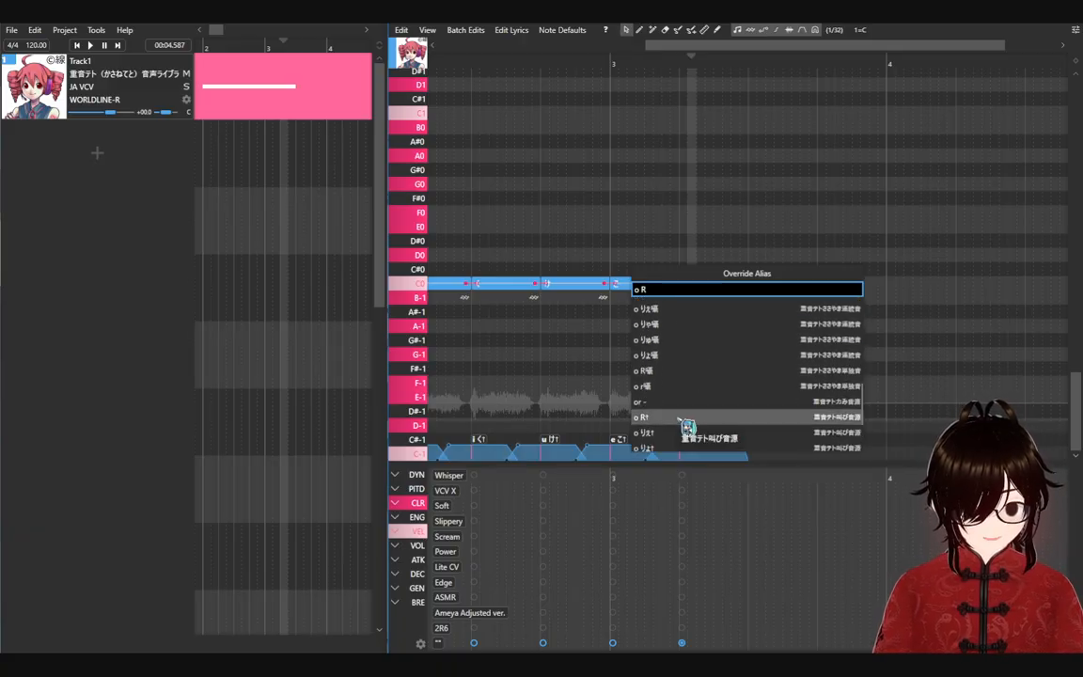
pyautogui.click(673, 417)
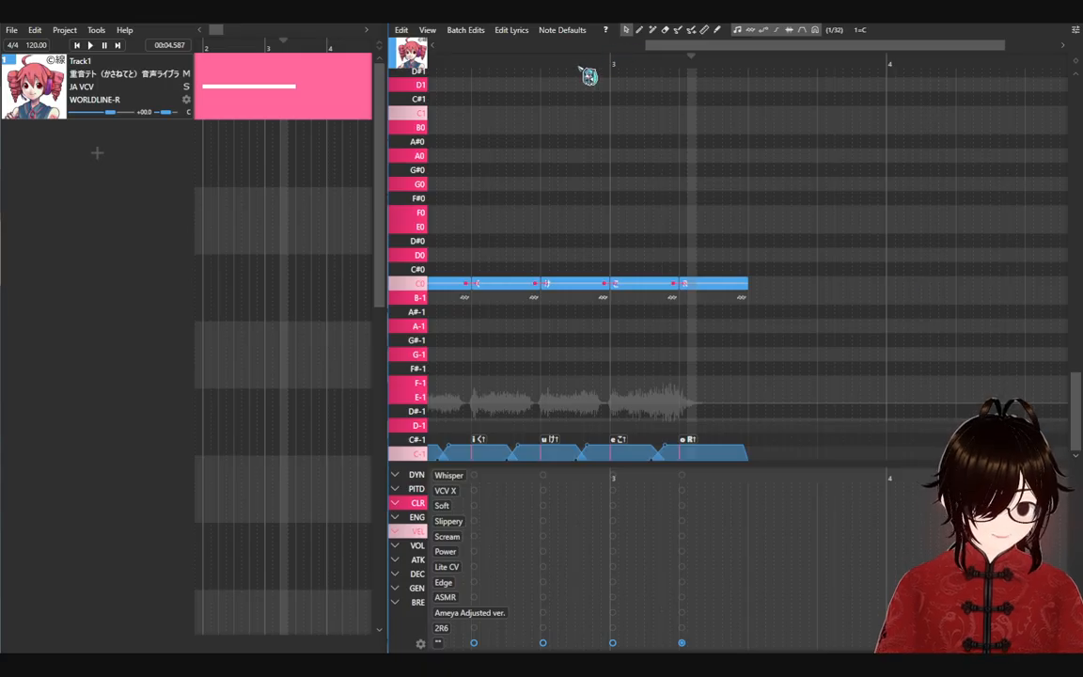
# Step: Play back the six-note phrase with its ending note from just before bar 2
pyautogui.moveTo(589, 67); pyautogui.dragTo(437, 65)
pyautogui.moveTo(689, 45); pyautogui.dragTo(556, 46)
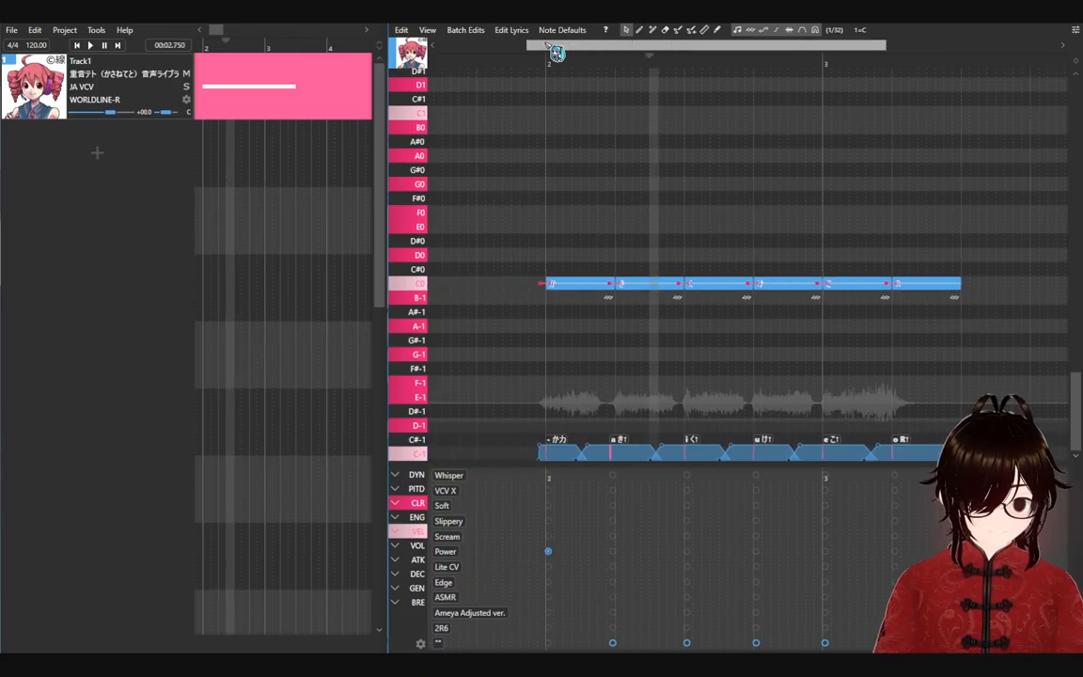
pyautogui.click(543, 66)
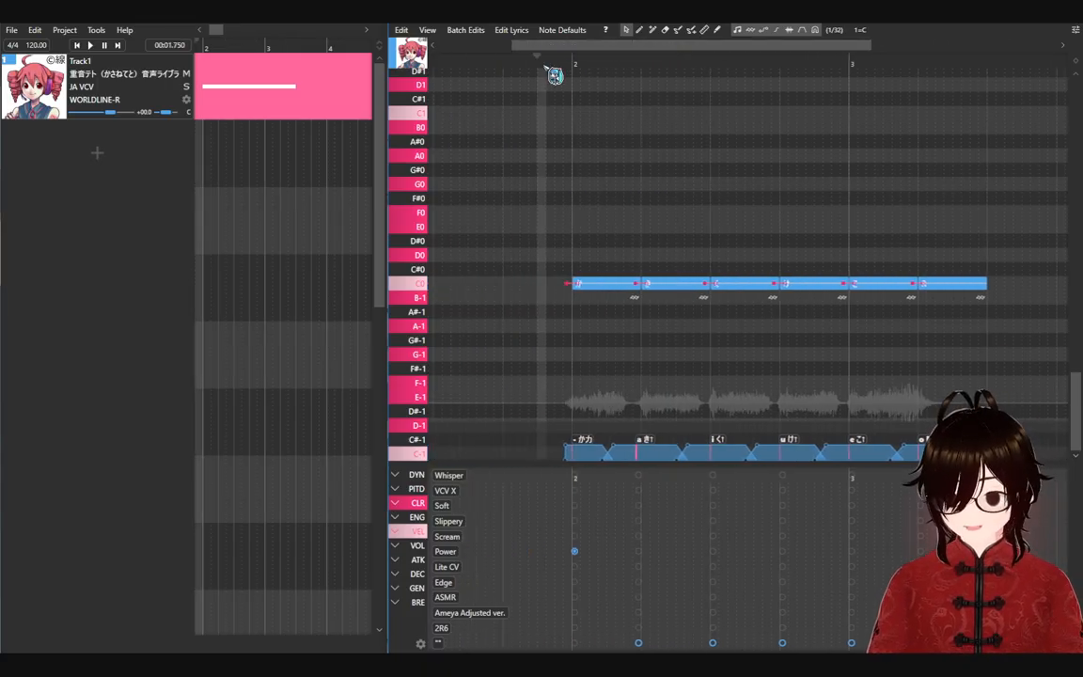
pyautogui.press('space')
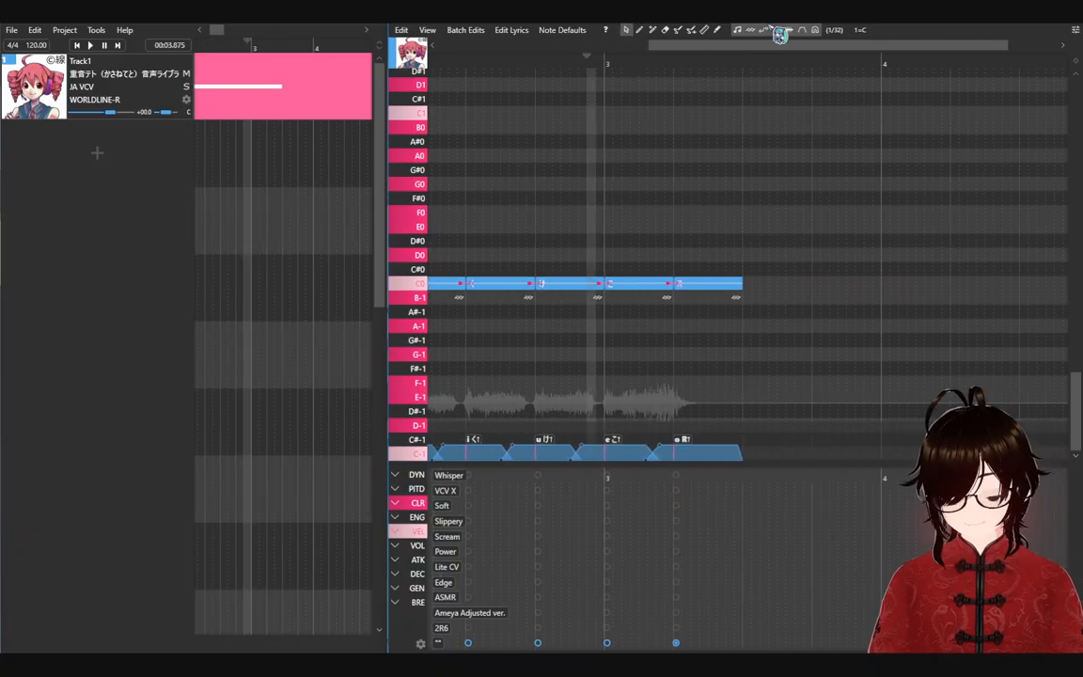
# Step: Select all six notes and turn on their vibrato with length 100 and period 12
pyautogui.moveTo(732, 47); pyautogui.dragTo(626, 47)
pyautogui.moveTo(500, 206); pyautogui.dragTo(928, 311)
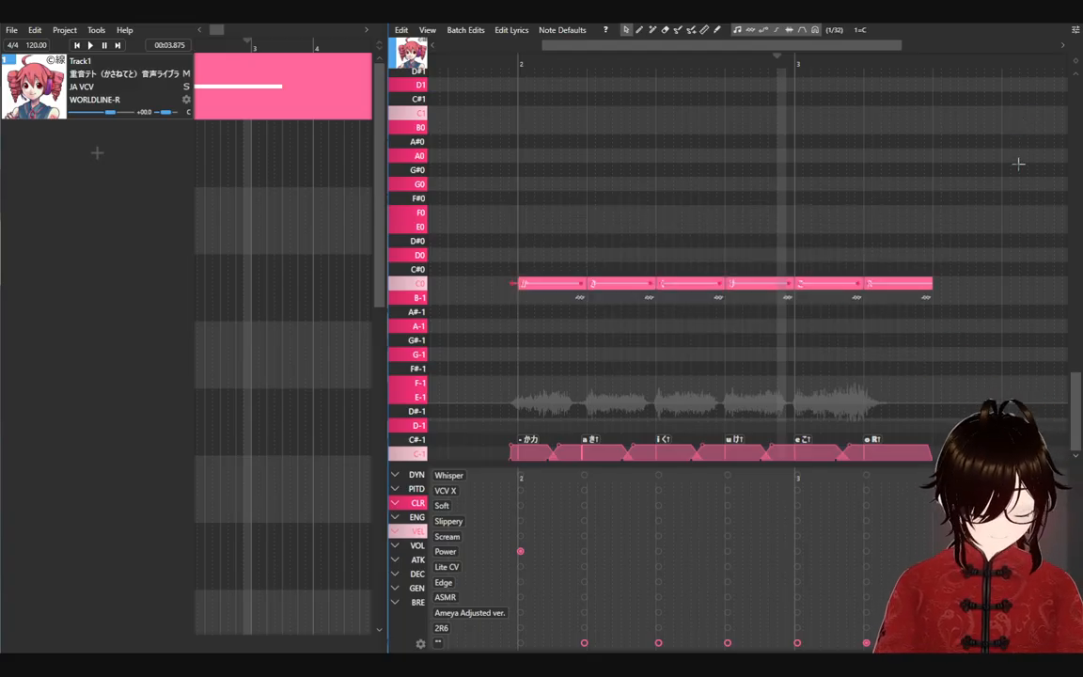
pyautogui.press('p')
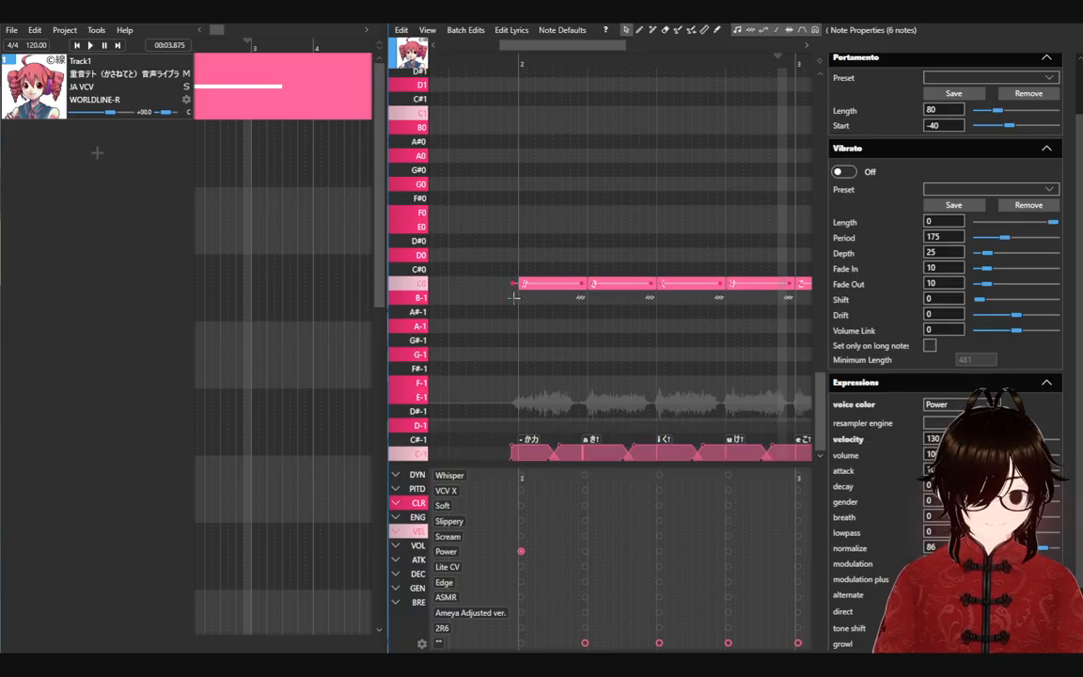
pyautogui.click(844, 173)
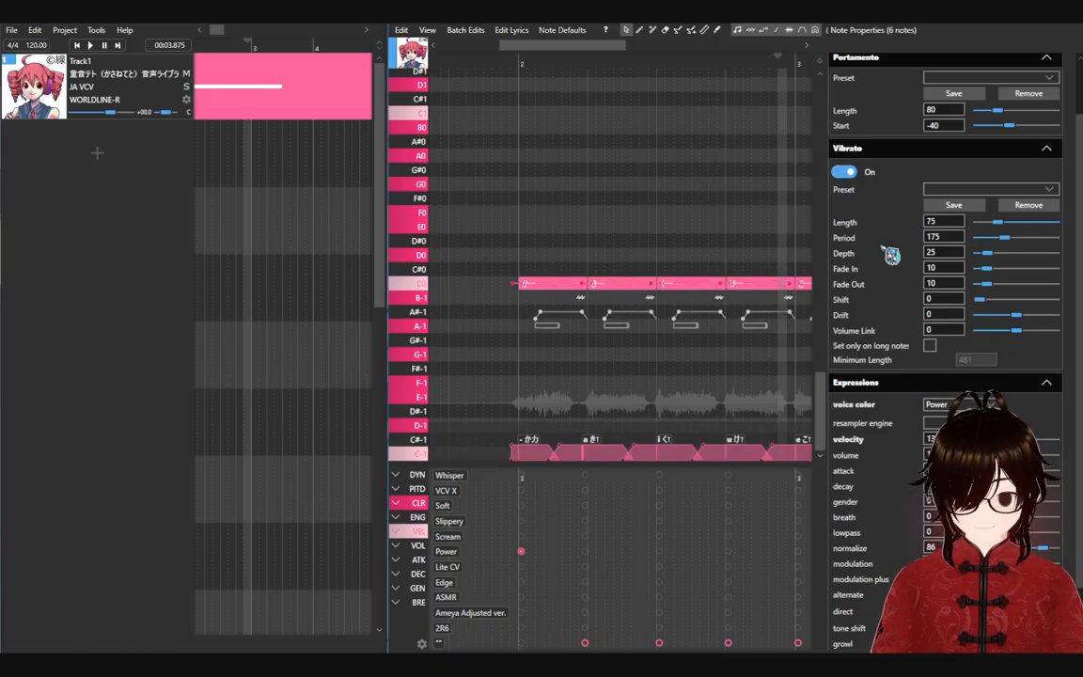
pyautogui.moveTo(998, 223); pyautogui.dragTo(970, 224)
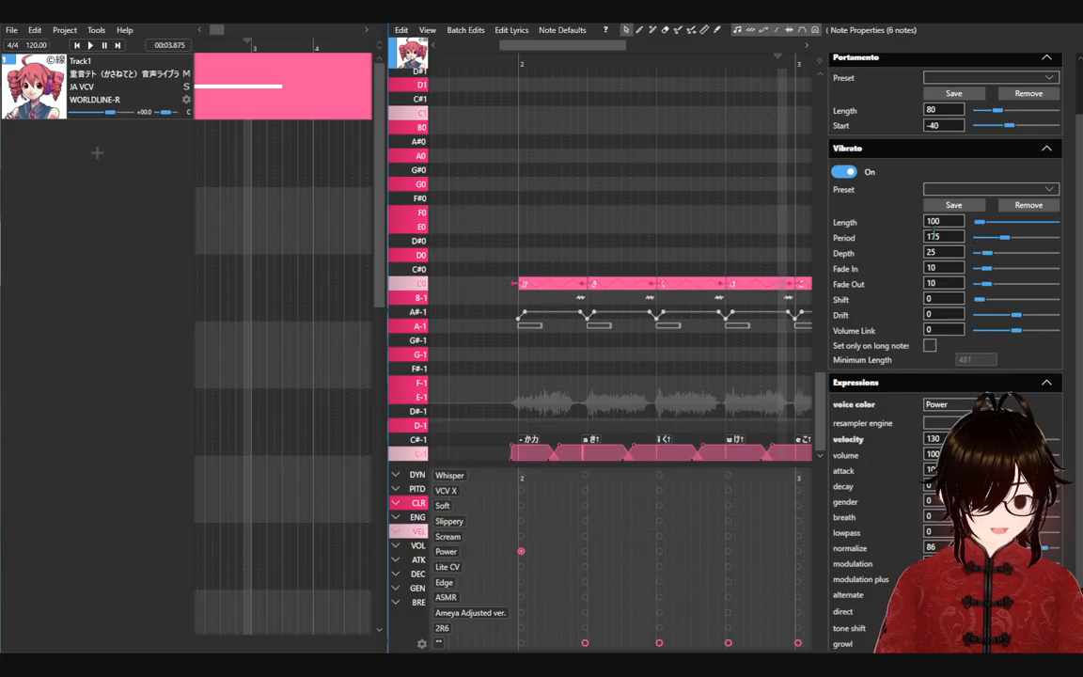
pyautogui.doubleClick(934, 236)
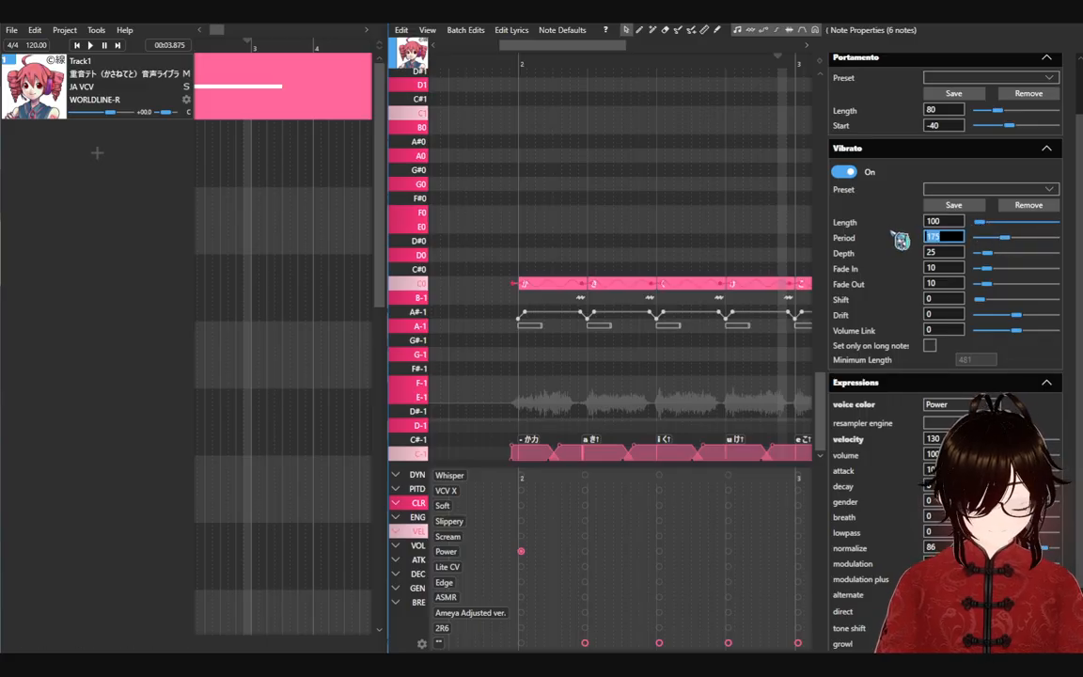
pyautogui.write('12')
pyautogui.press('Return')
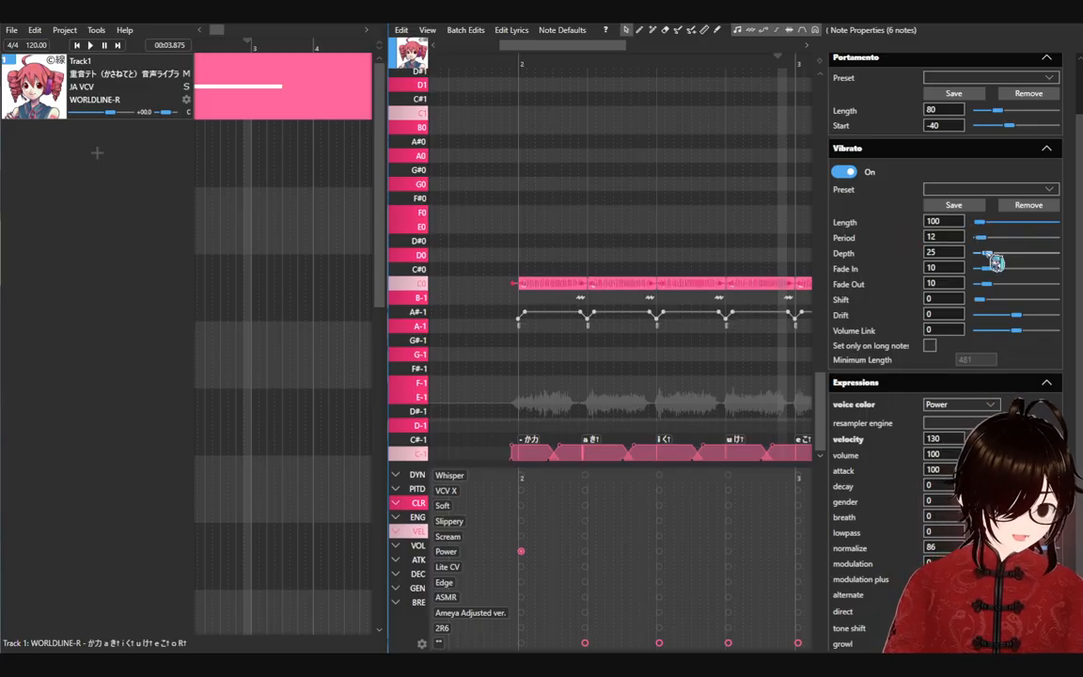
# Step: Set the vibrato depth of the six notes to 100 and both fade in and fade out to 0
pyautogui.moveTo(996, 262); pyautogui.dragTo(1008, 258)
pyautogui.doubleClick(940, 252)
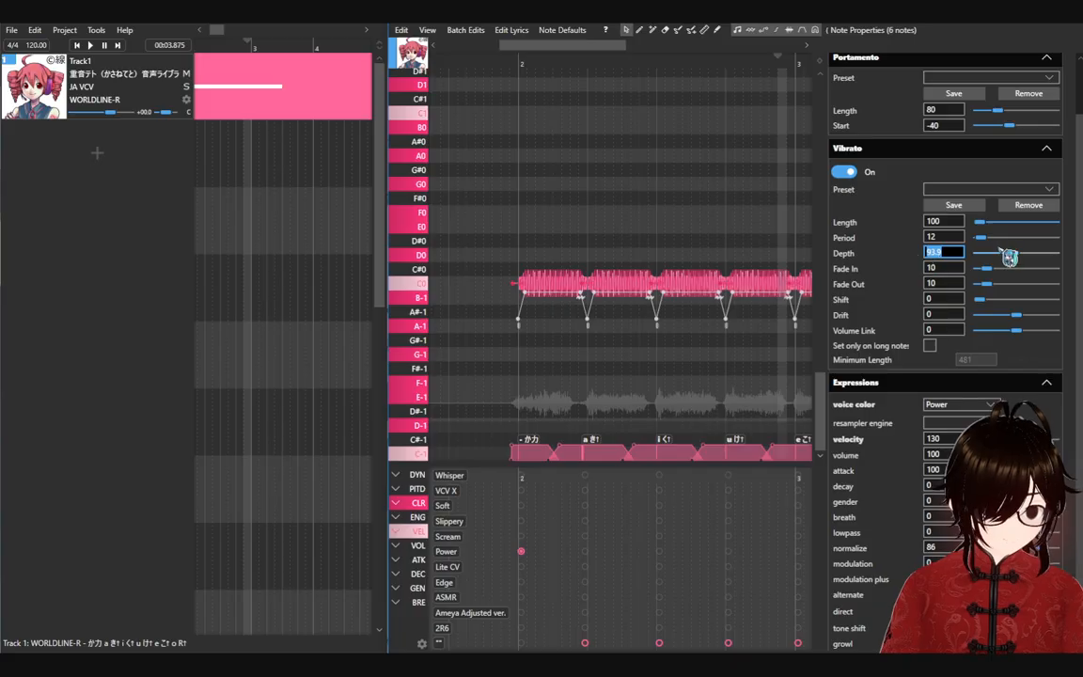
pyautogui.write('100')
pyautogui.press('Return')
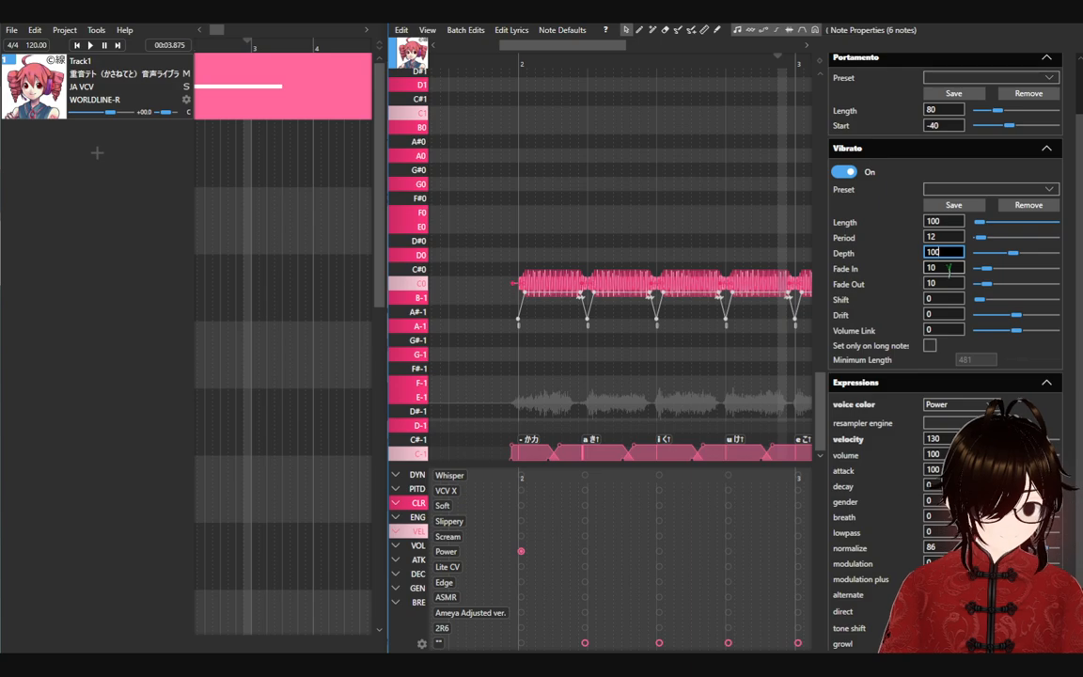
pyautogui.doubleClick(950, 269)
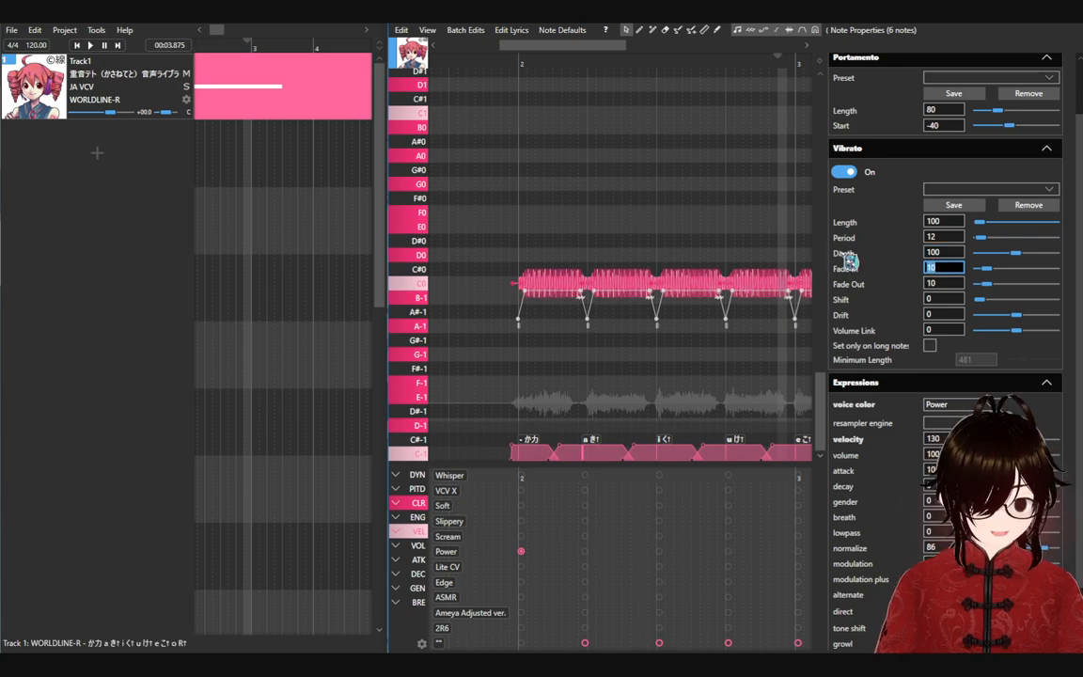
pyautogui.write('0')
pyautogui.press('Tab')
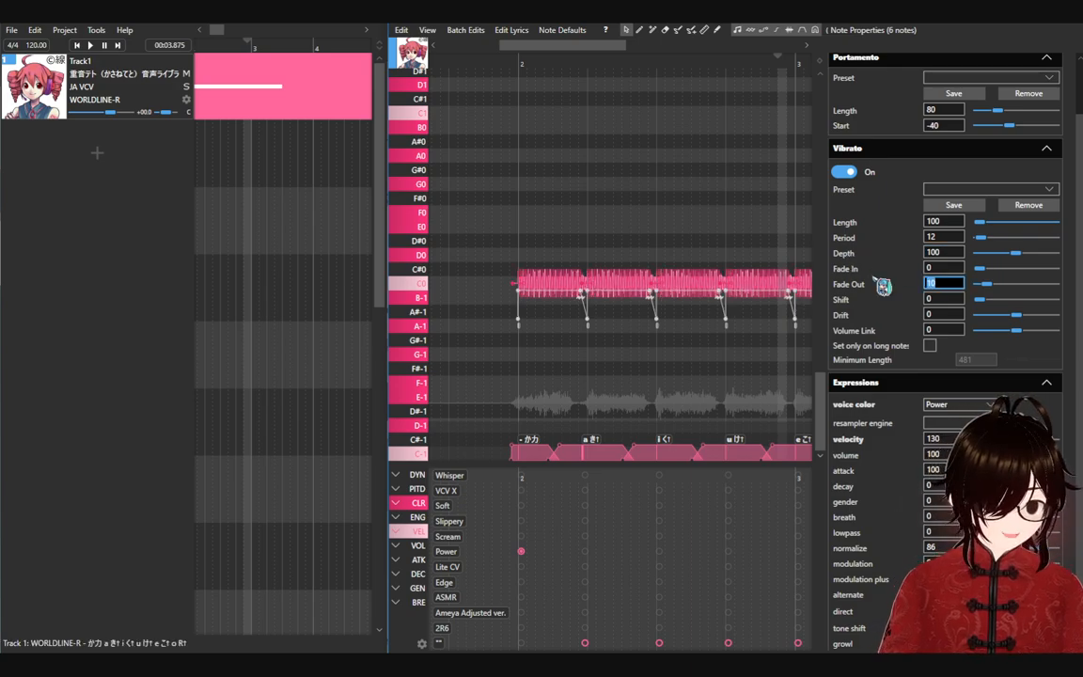
pyautogui.write('0')
pyautogui.press('Return')
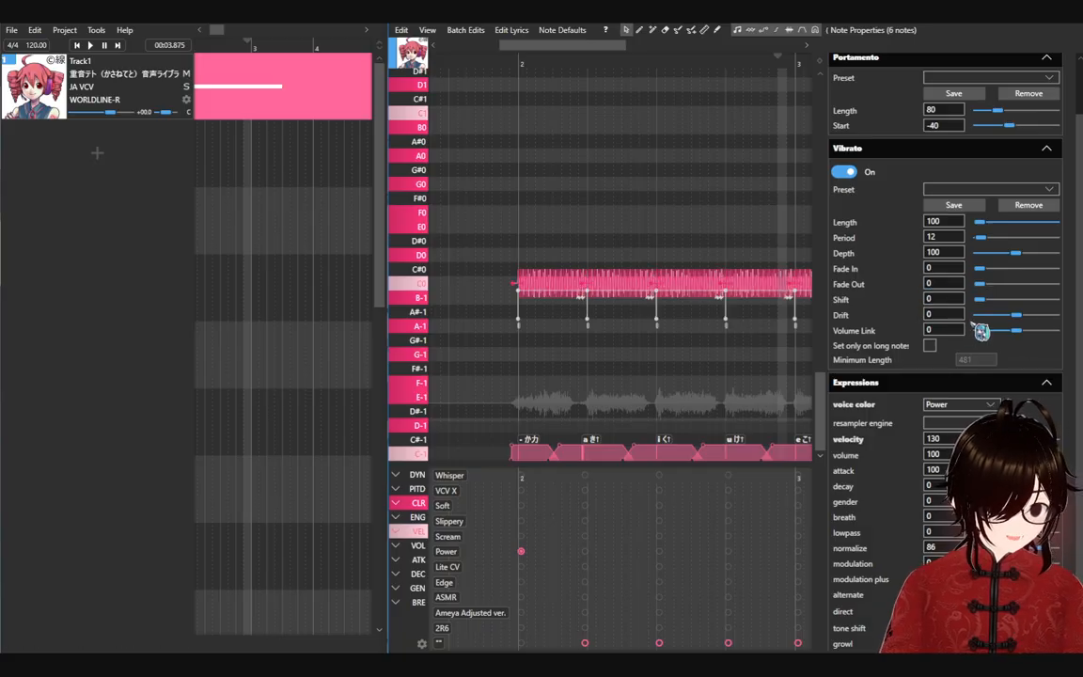
# Step: Set the vibrato volume link of the six notes to 100, clear the selection and close the note properties
pyautogui.moveTo(1016, 330); pyautogui.dragTo(1055, 330)
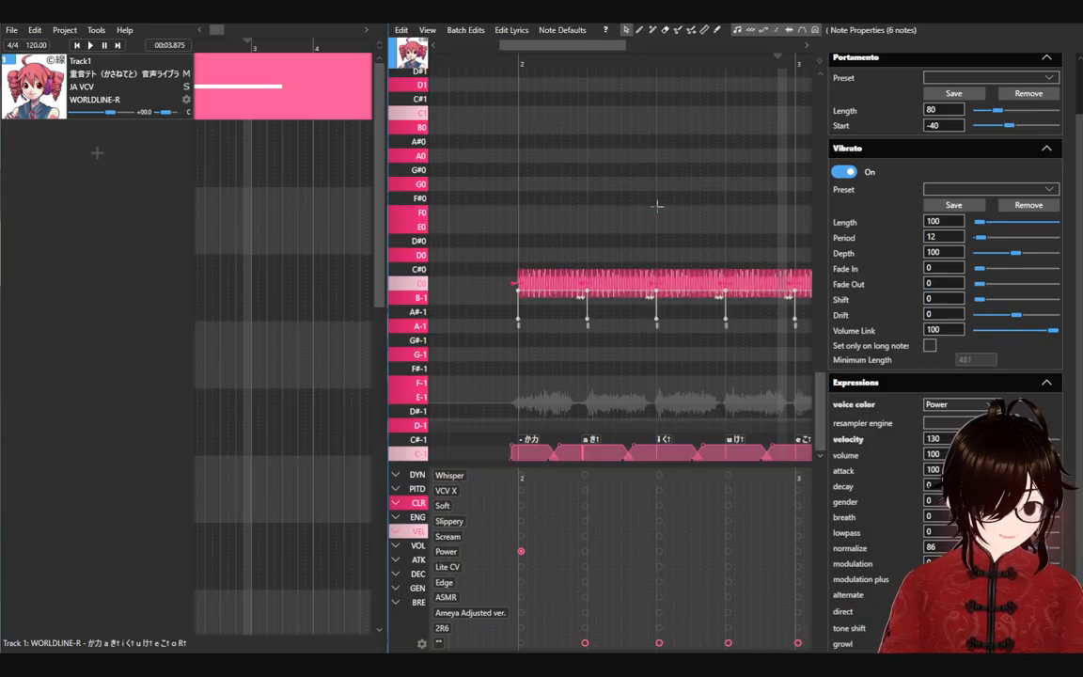
pyautogui.click(705, 223)
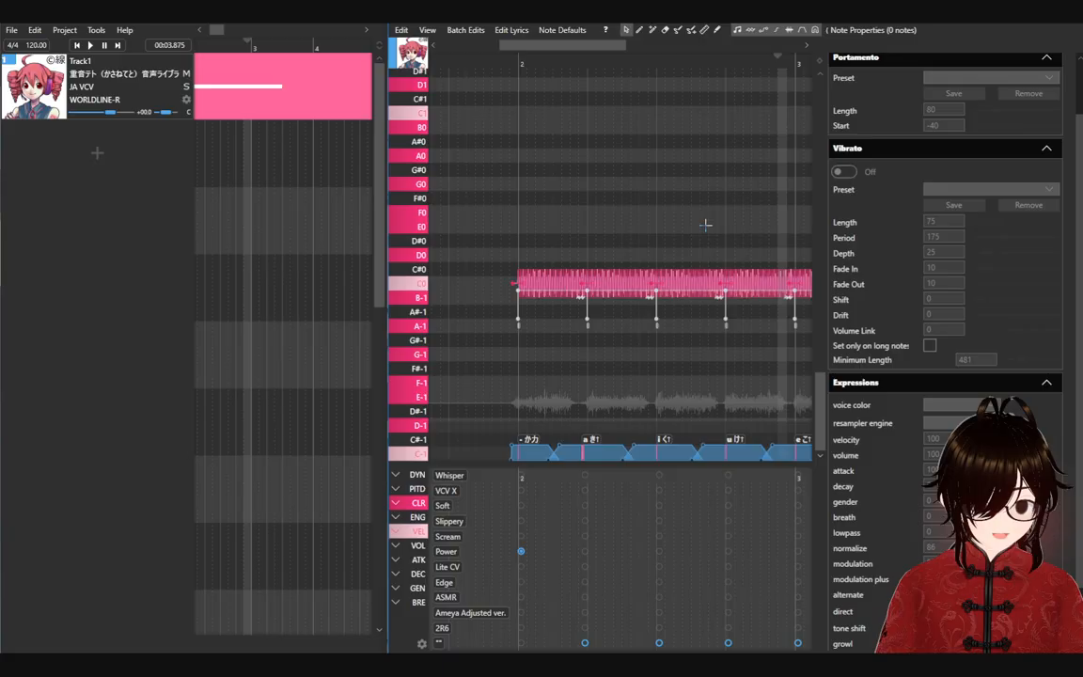
pyautogui.click(799, 28)
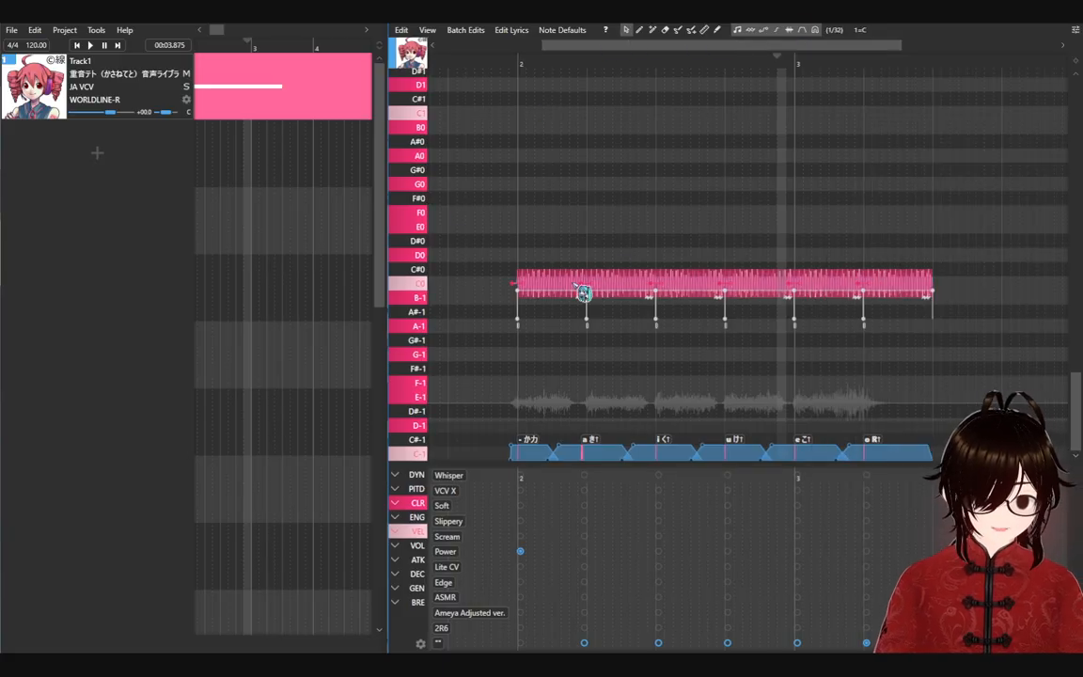
# Step: Lengthen the first note's vibrato fade-in to about 38.5 and stretch the ending note's fade-out across the whole note
pyautogui.moveTo(579, 250); pyautogui.dragTo(622, 239)
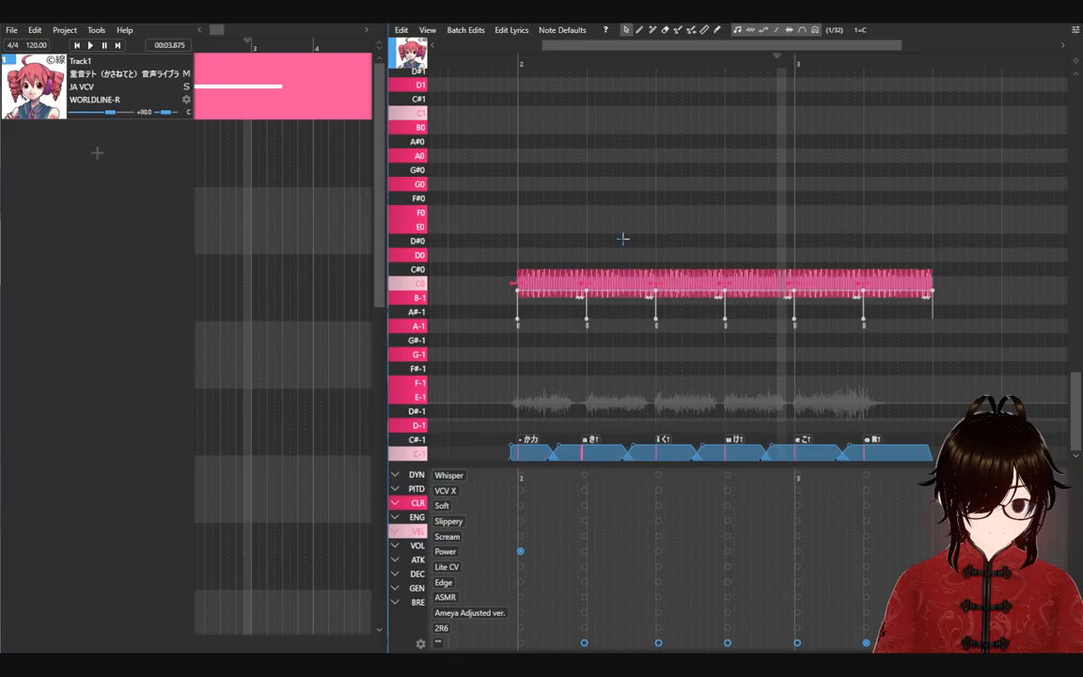
pyautogui.click(513, 296)
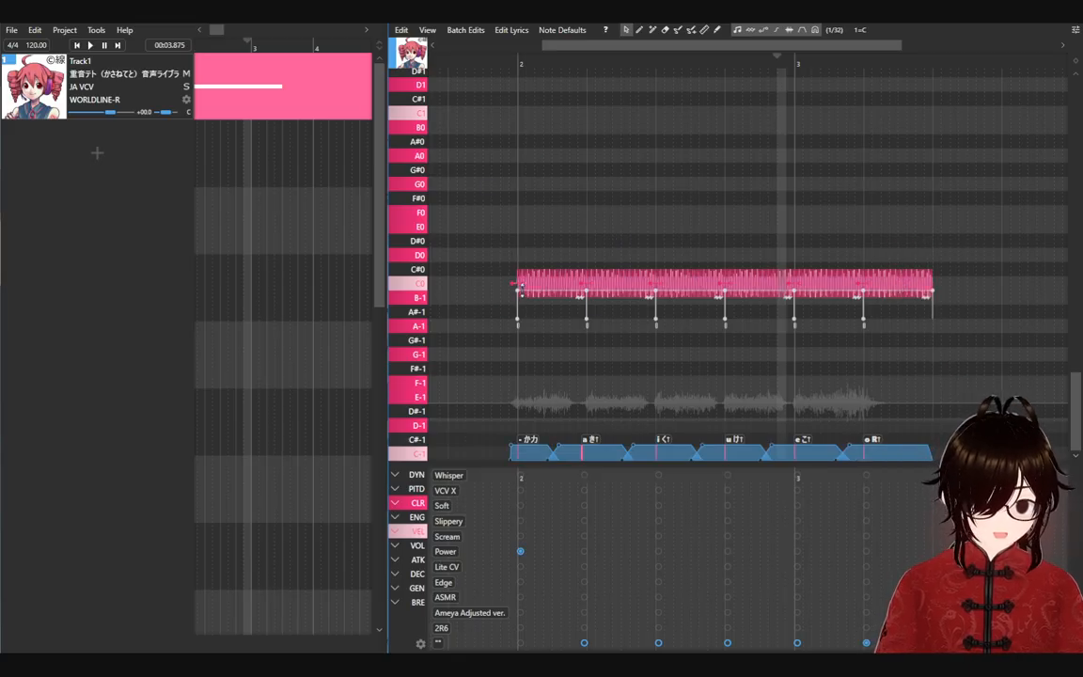
pyautogui.click(532, 302)
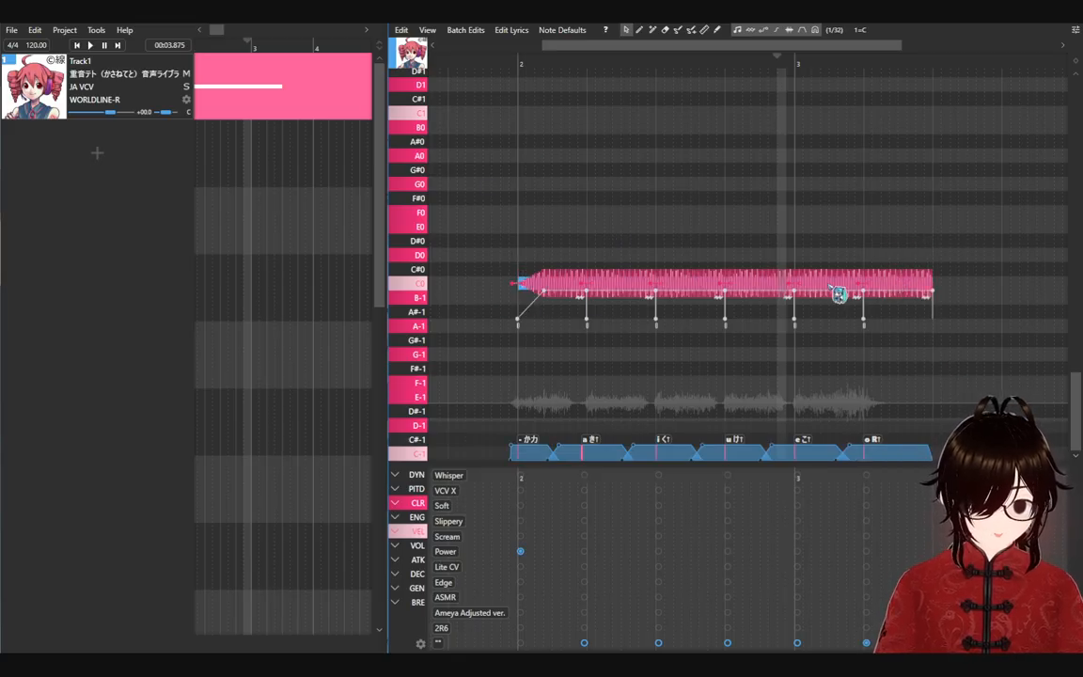
pyautogui.click(933, 300)
pyautogui.moveTo(897, 245); pyautogui.dragTo(963, 305)
pyautogui.moveTo(912, 374)
pyautogui.mouseDown()
pyautogui.moveTo(873, 402)
pyautogui.moveTo(919, 388)
pyautogui.mouseUp()
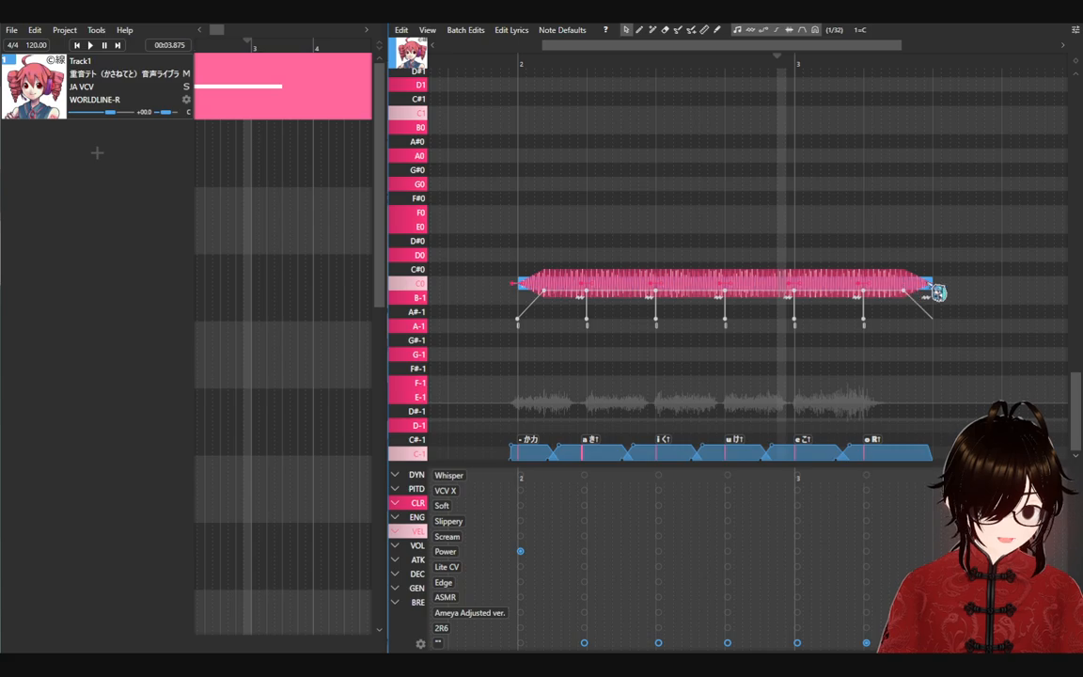
pyautogui.moveTo(910, 303)
pyautogui.mouseDown()
pyautogui.moveTo(829, 314)
pyautogui.moveTo(959, 302)
pyautogui.moveTo(830, 309)
pyautogui.mouseUp()
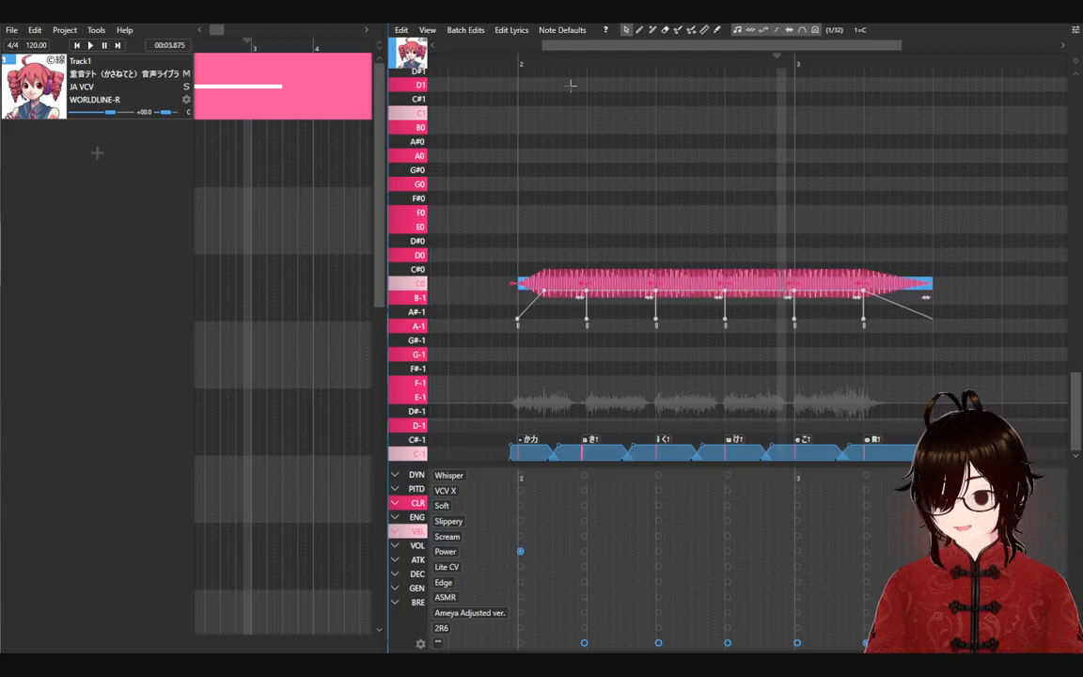
# Step: Play back the phrase with vibrato from just before bar 2
pyautogui.click(484, 58)
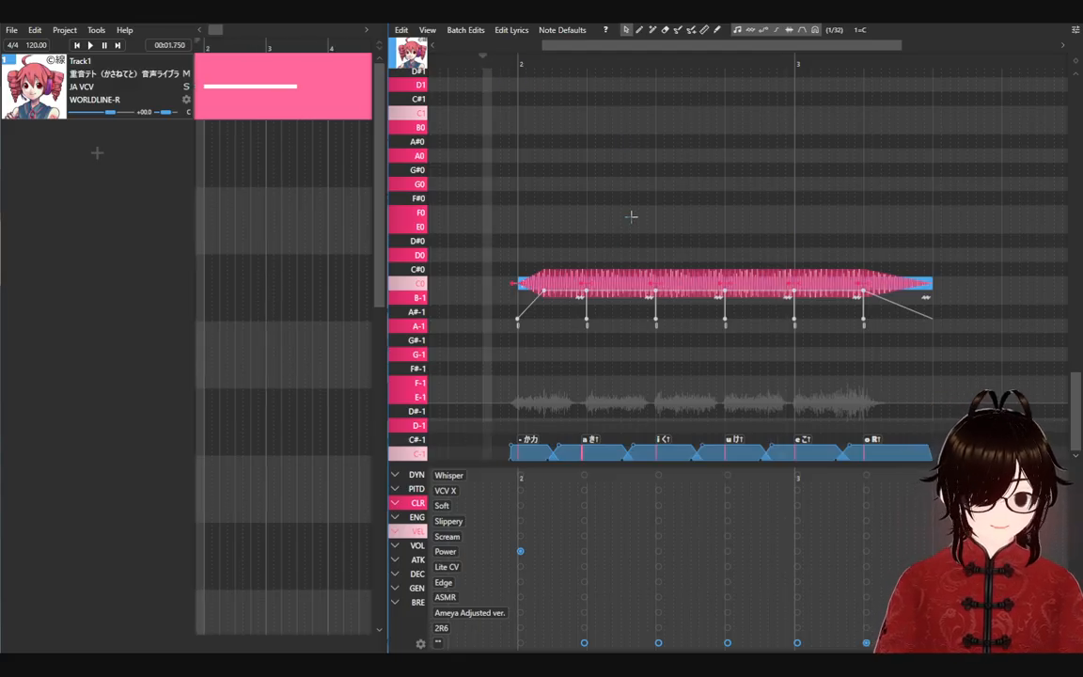
pyautogui.press('space')
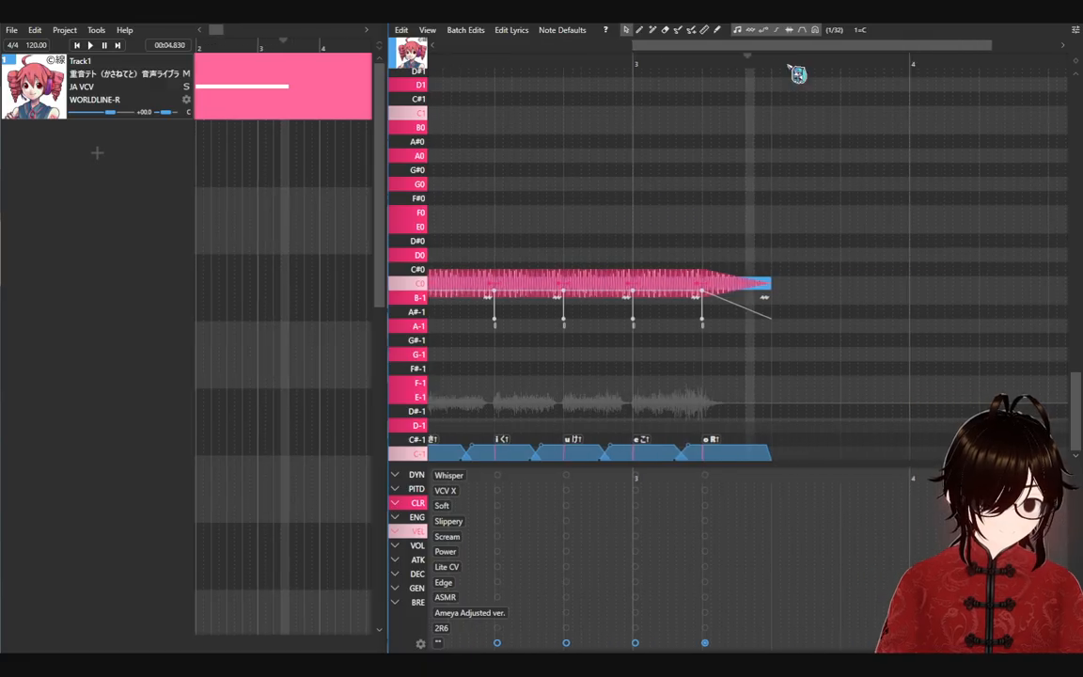
pyautogui.moveTo(707, 47); pyautogui.dragTo(659, 45)
# Step: Set the vibrato depth of all six notes to 70 and play back the phrase
pyautogui.moveTo(491, 331); pyautogui.dragTo(987, 113)
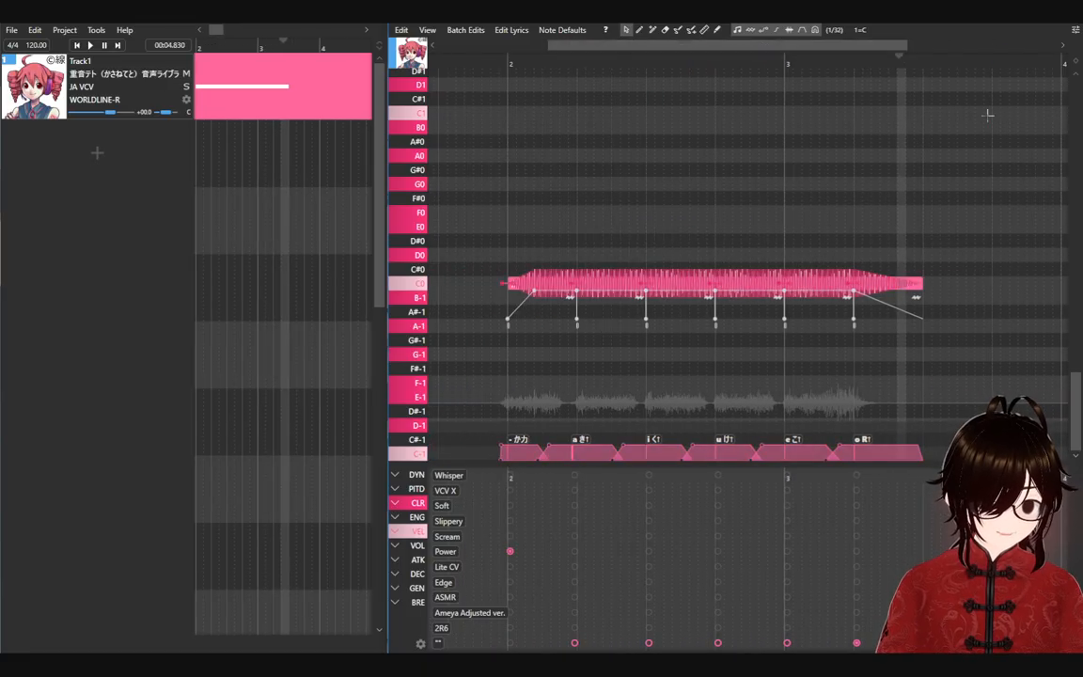
pyautogui.click(1076, 30)
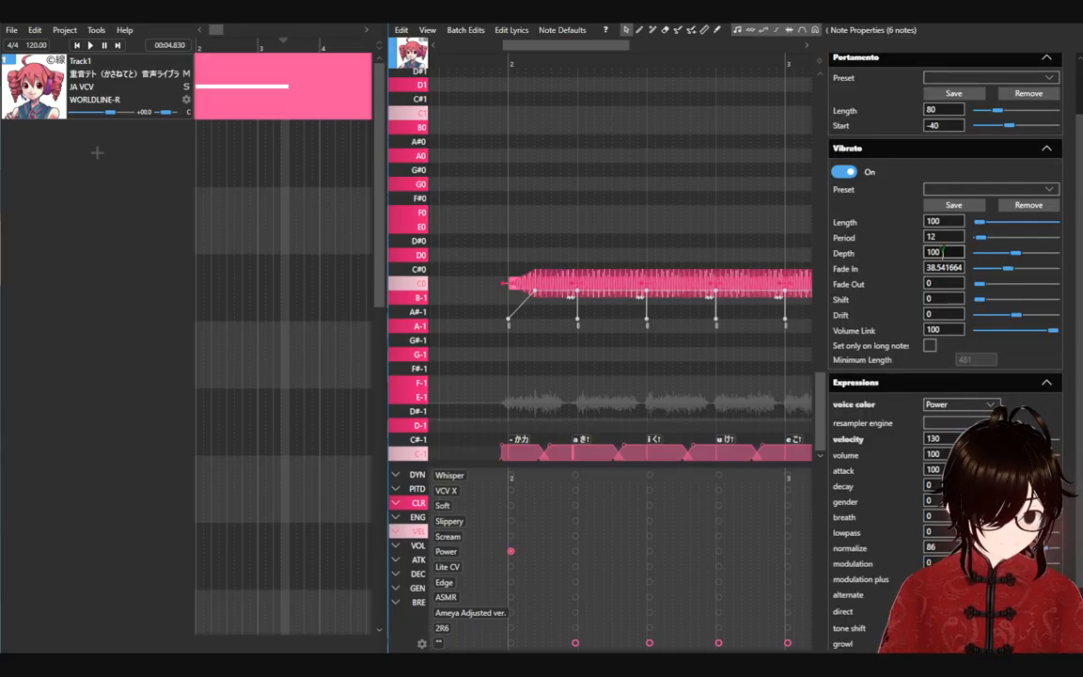
pyautogui.doubleClick(943, 252)
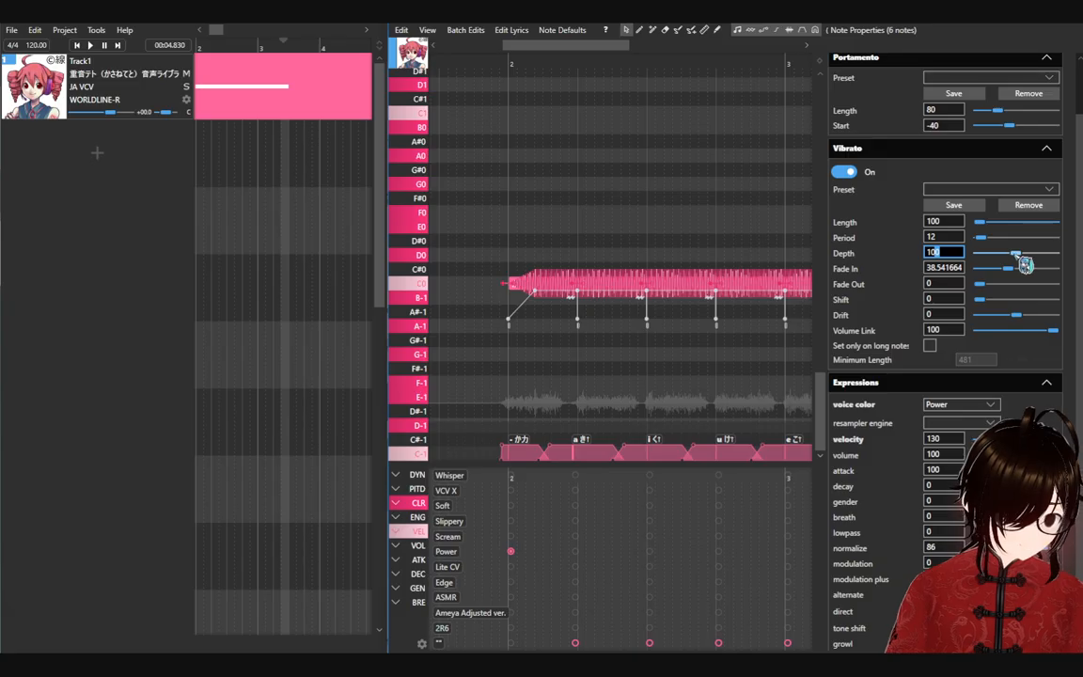
pyautogui.moveTo(1025, 264); pyautogui.dragTo(1012, 268)
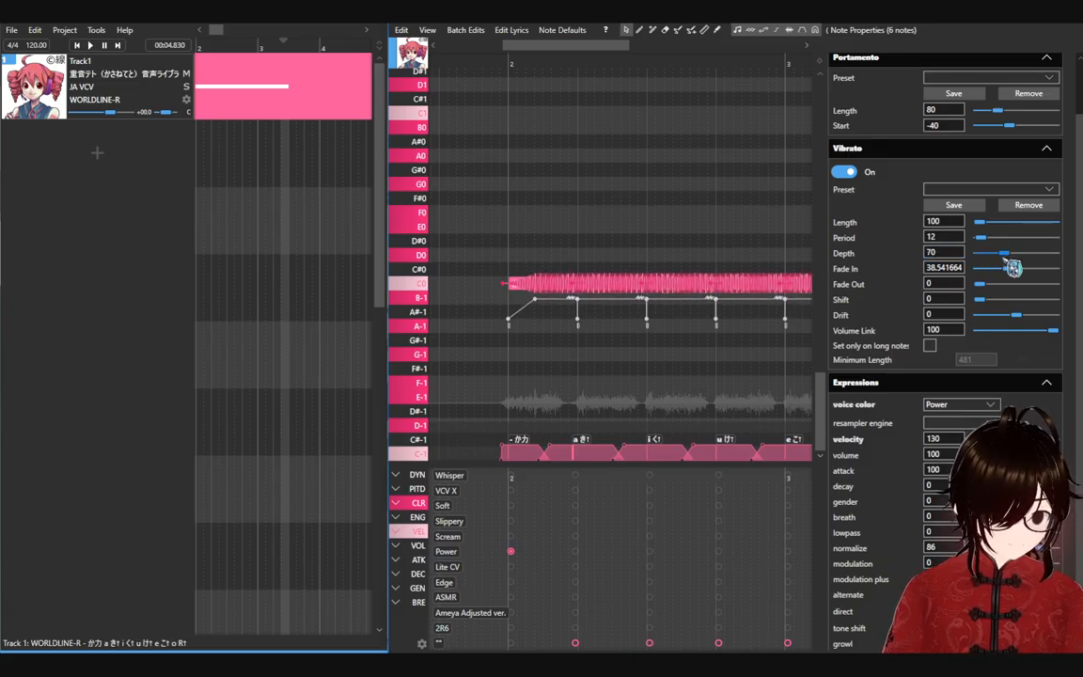
pyautogui.click(597, 136)
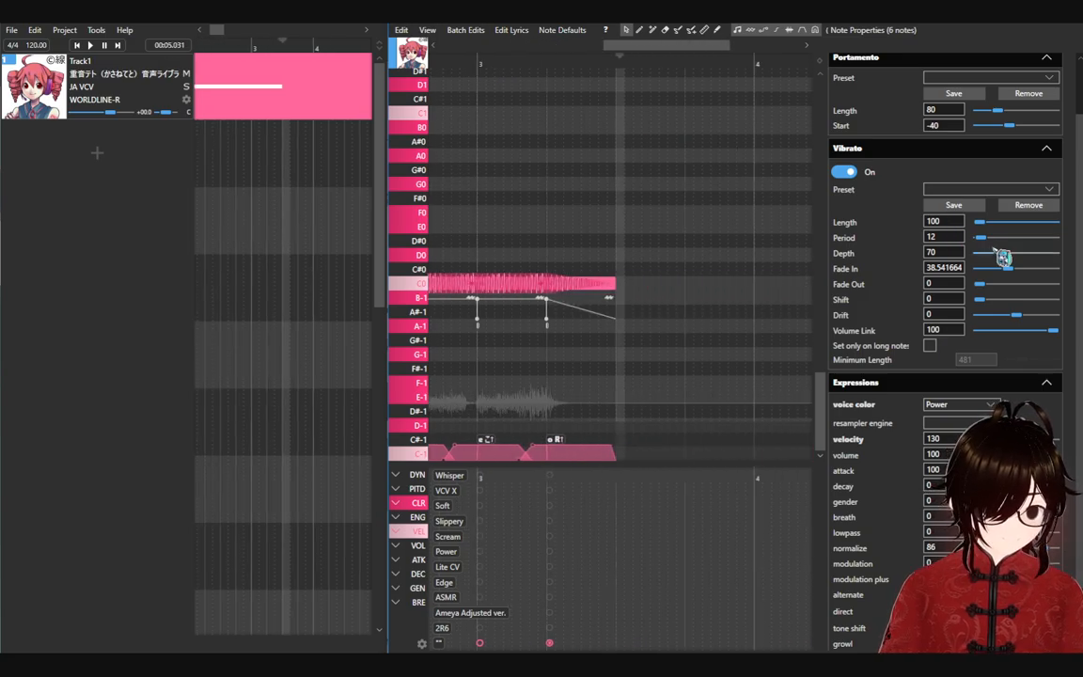
# Step: Set the vibrato depth of all six notes to 5, play the phrase from just before bar 2 and close the note properties
pyautogui.moveTo(1004, 254); pyautogui.dragTo(951, 250)
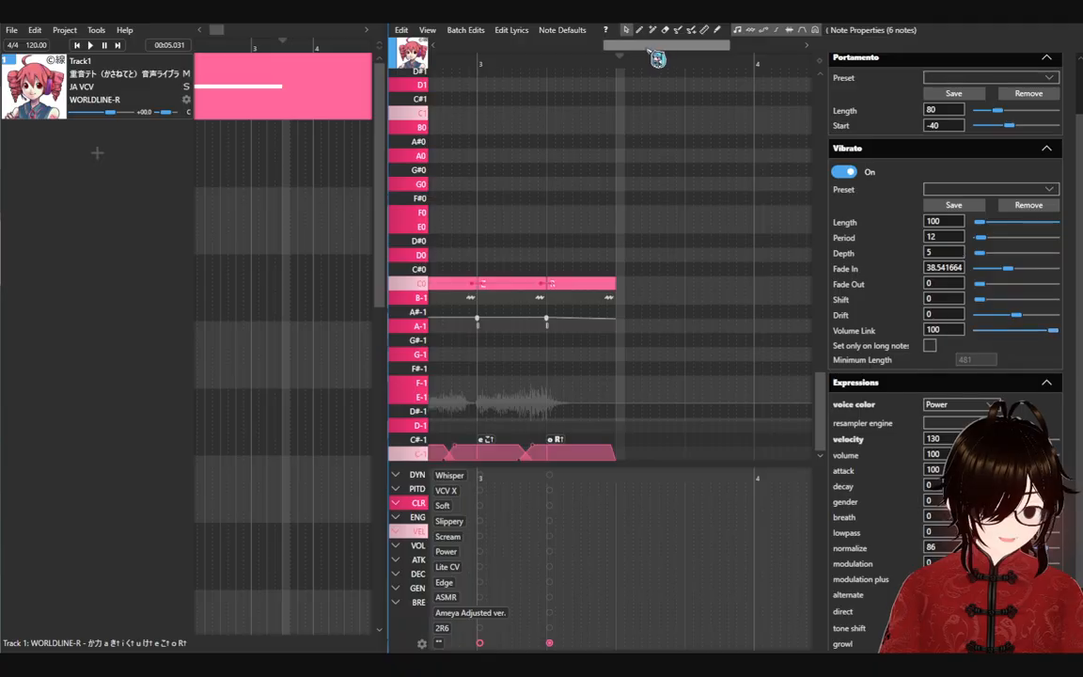
pyautogui.moveTo(647, 47); pyautogui.dragTo(528, 46)
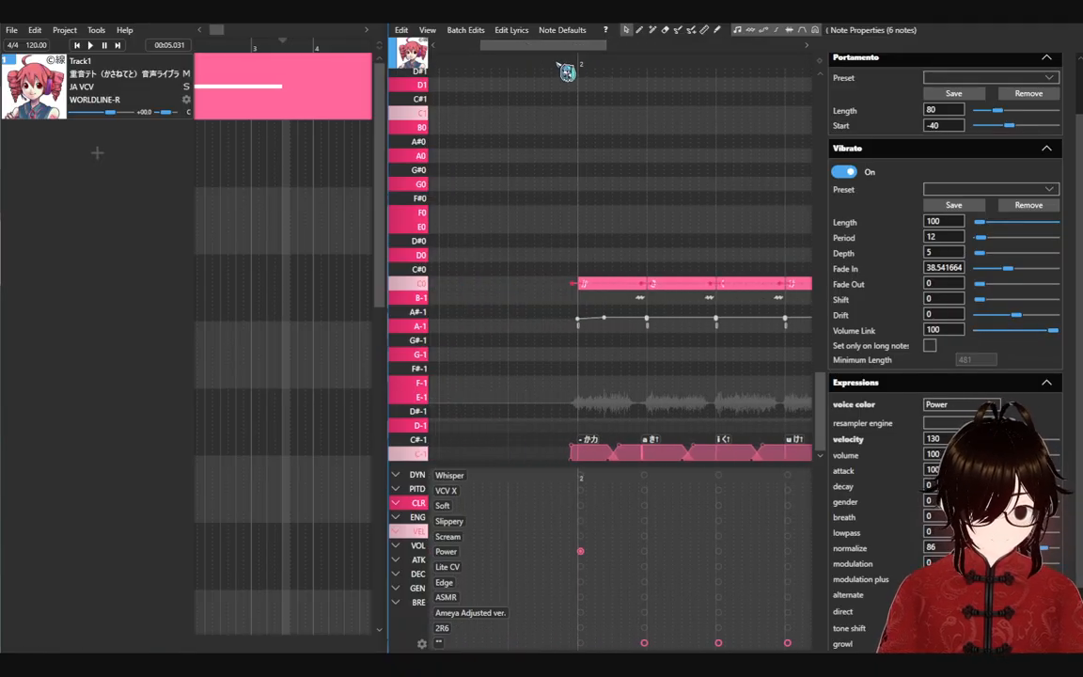
pyautogui.click(564, 66)
pyautogui.press('space')
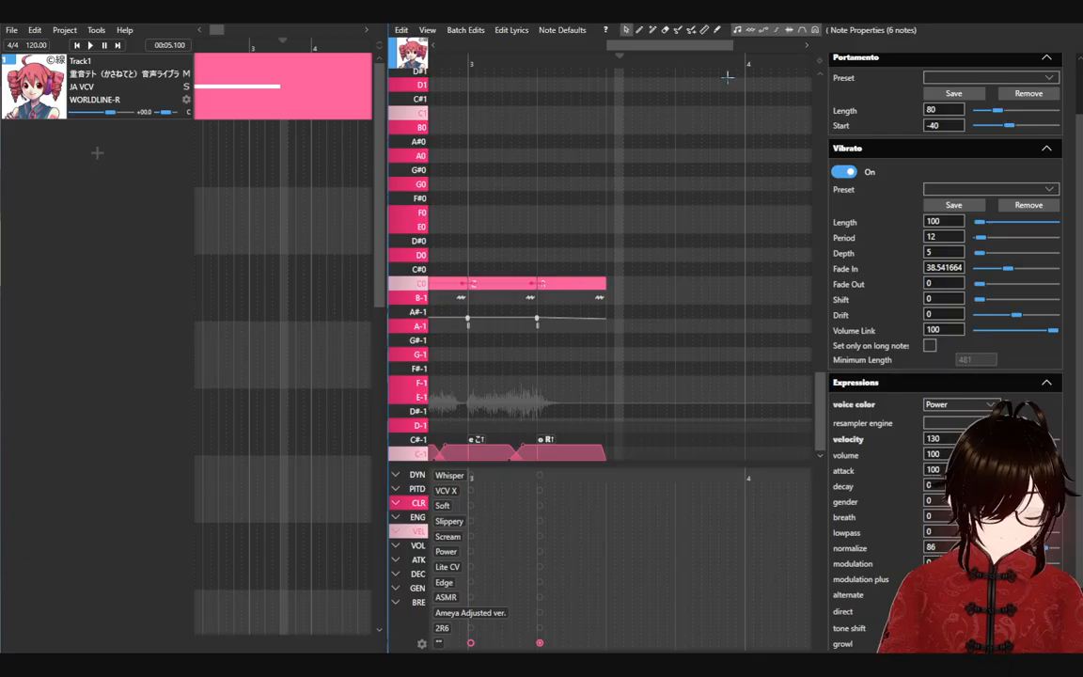
pyautogui.click(665, 102)
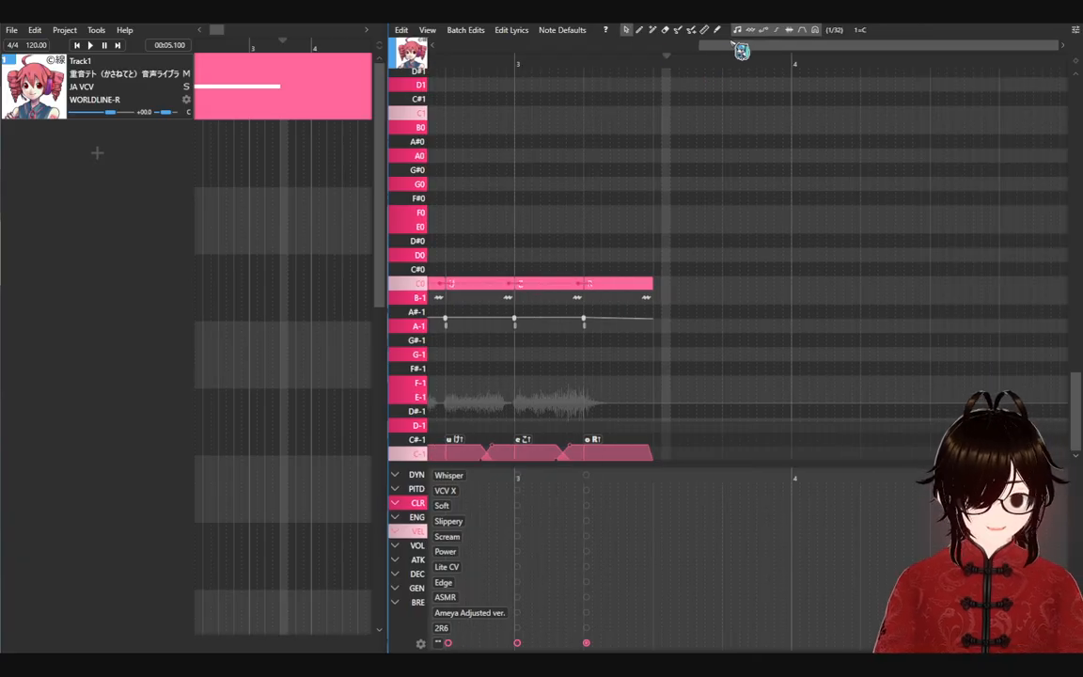
# Step: Show the resampler engine (ENG) expression for the six notes and examine its available engine options
pyautogui.moveTo(740, 47); pyautogui.dragTo(580, 49)
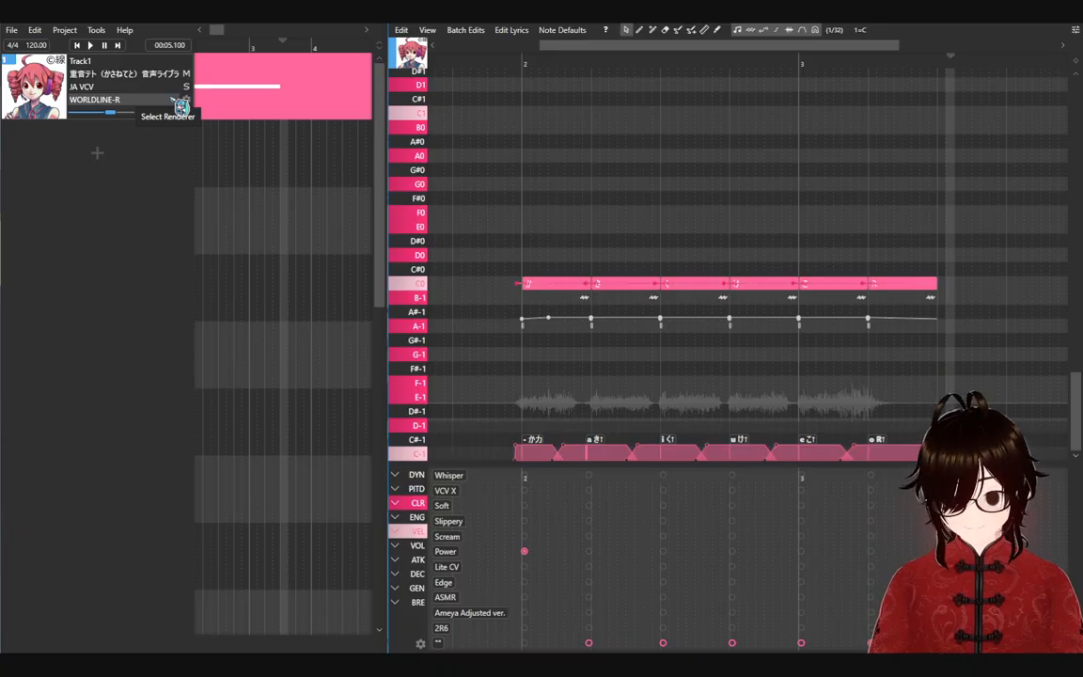
pyautogui.click(415, 516)
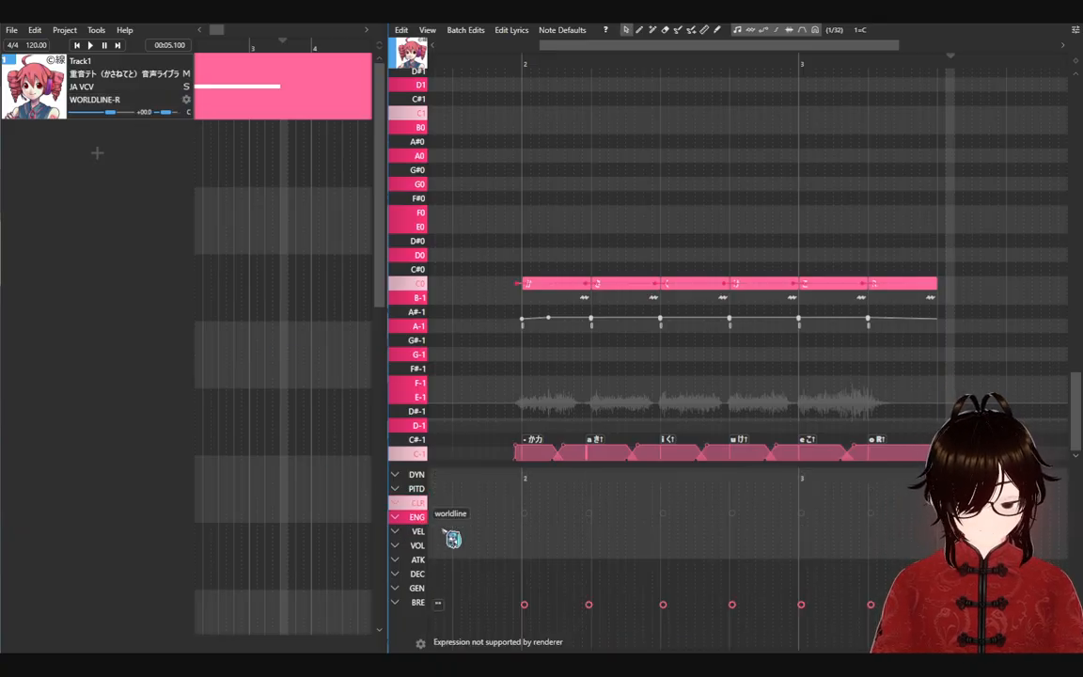
pyautogui.click(399, 518)
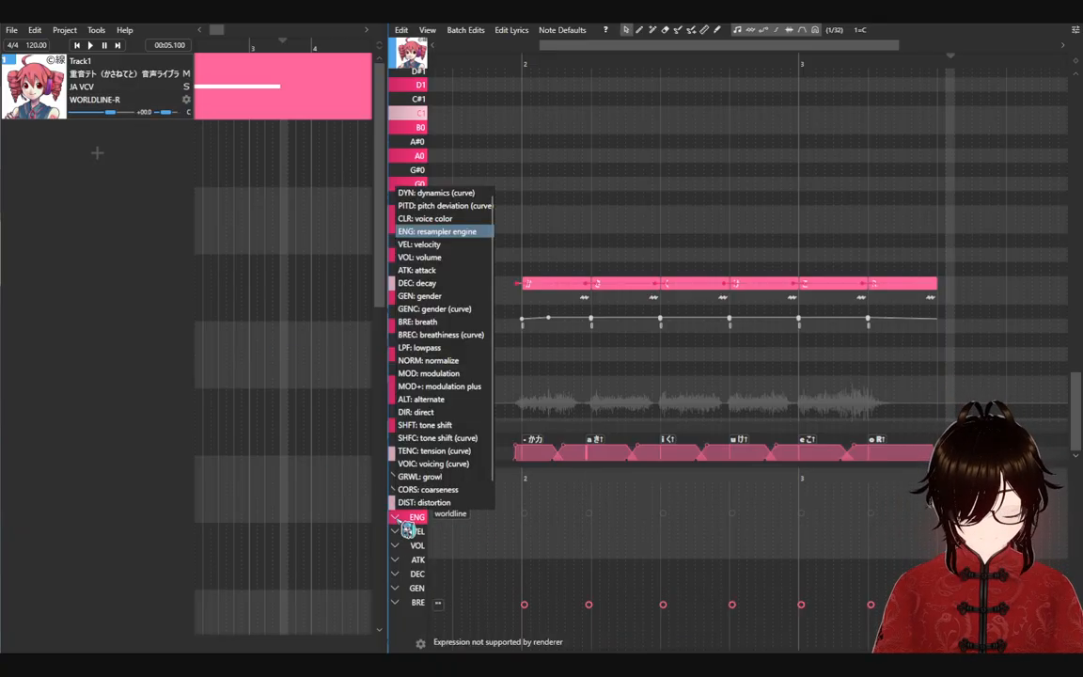
pyautogui.click(455, 232)
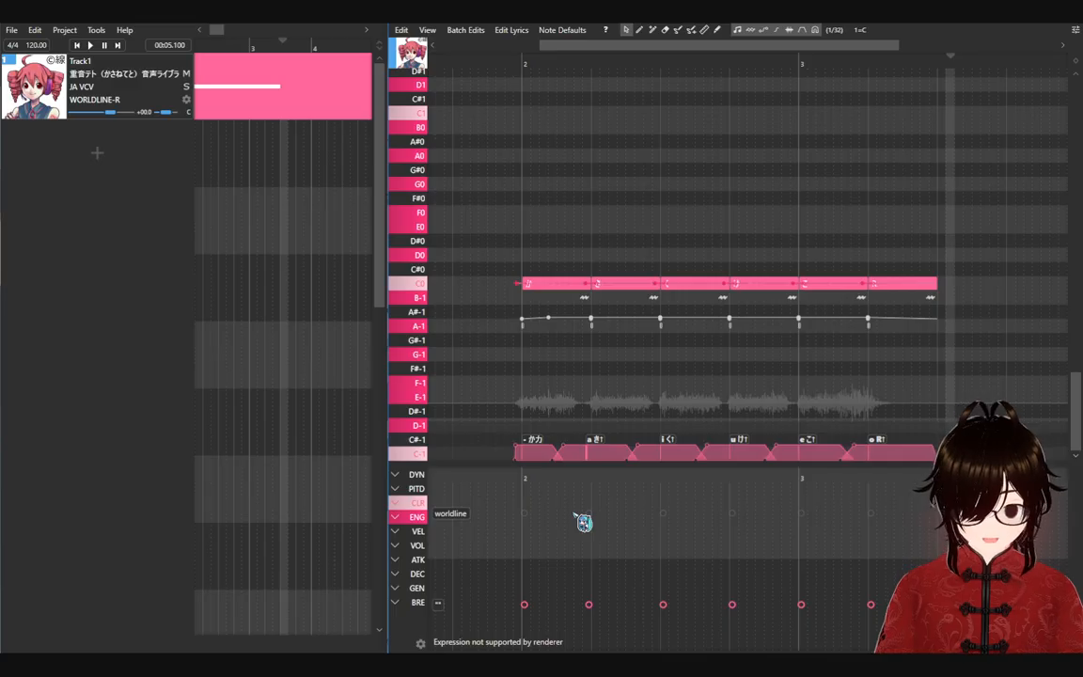
pyautogui.moveTo(478, 220); pyautogui.dragTo(818, 230)
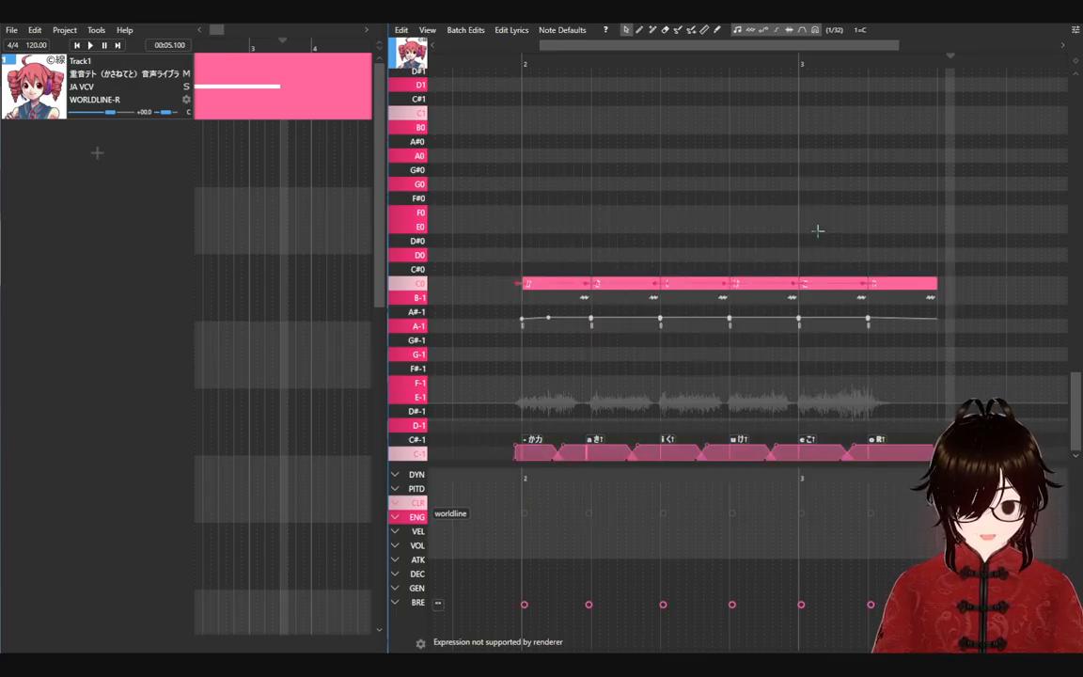
# Step: Switch Track1's renderer to CLASSIC and view its resampler and wavtool settings
pyautogui.hotkey('ctrl', 'a')
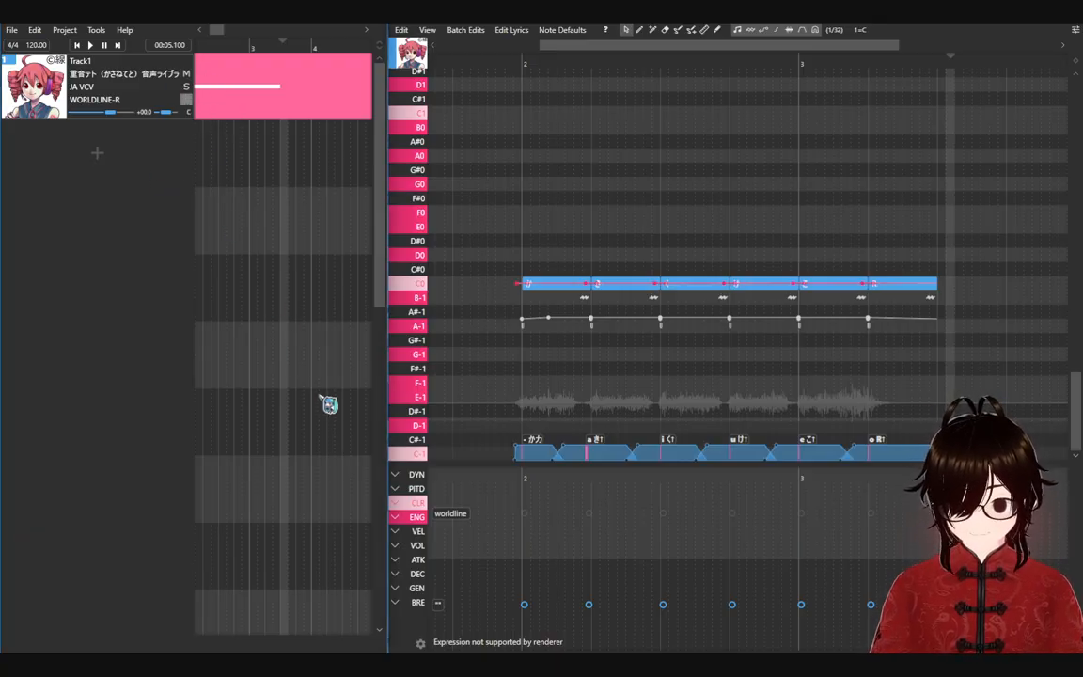
pyautogui.click(193, 105)
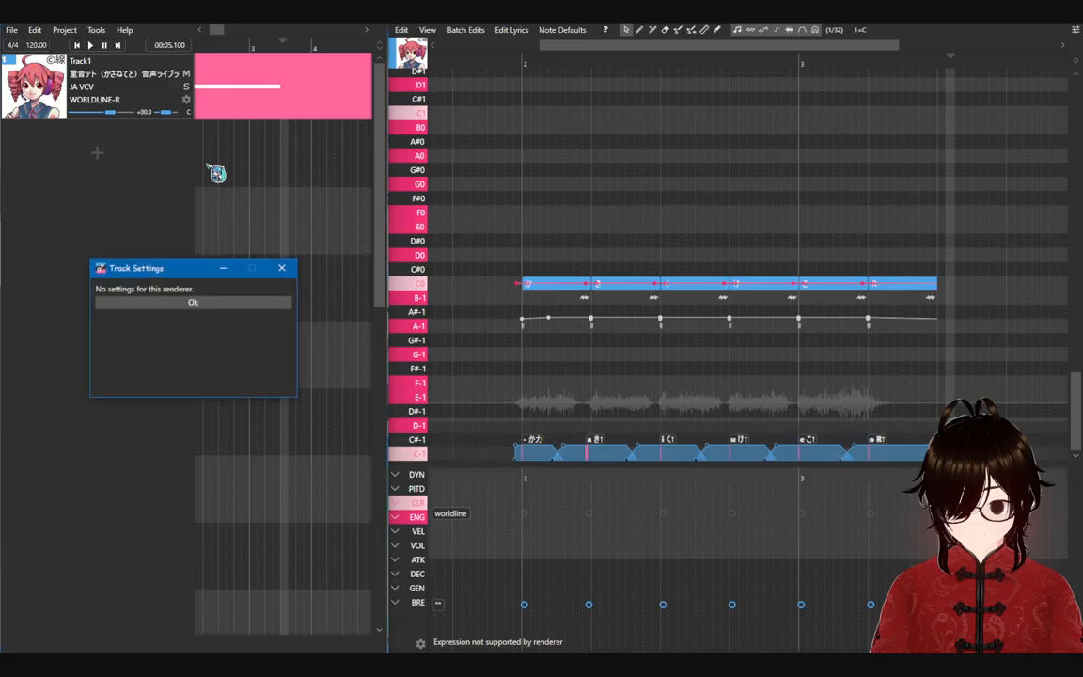
pyautogui.click(281, 268)
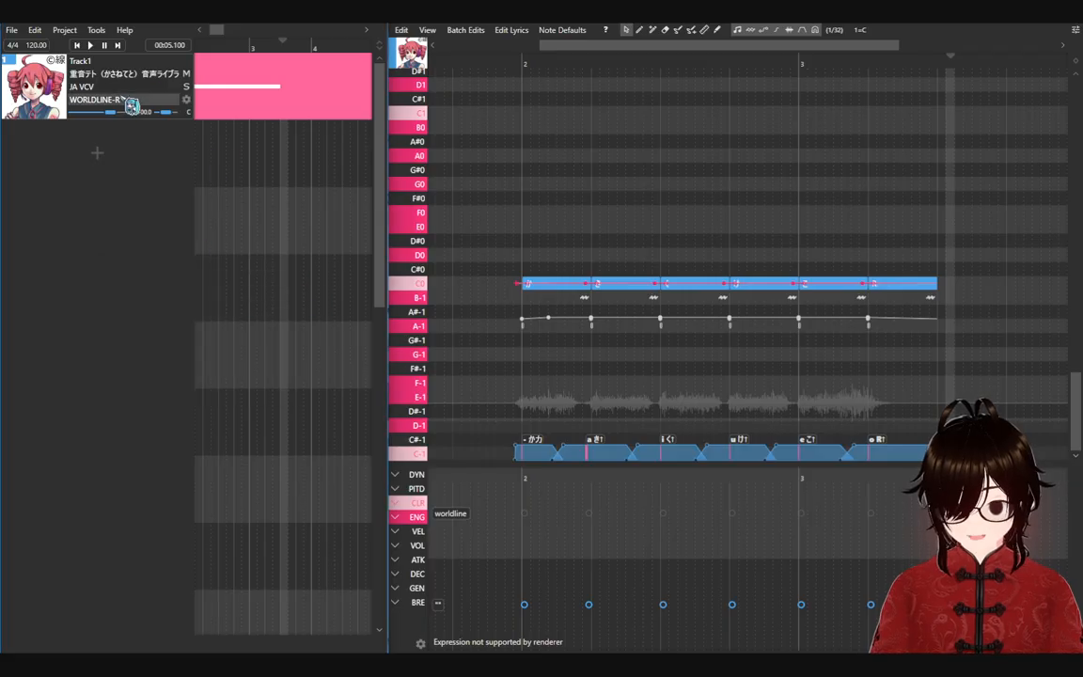
pyautogui.click(139, 102)
pyautogui.click(106, 127)
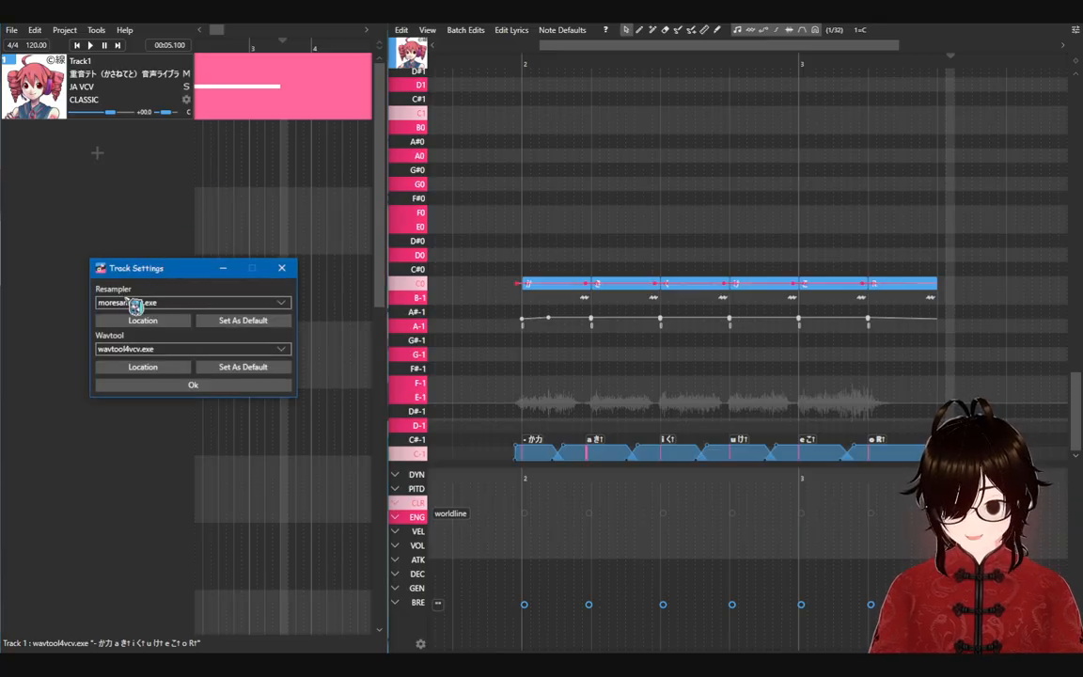
pyautogui.click(282, 268)
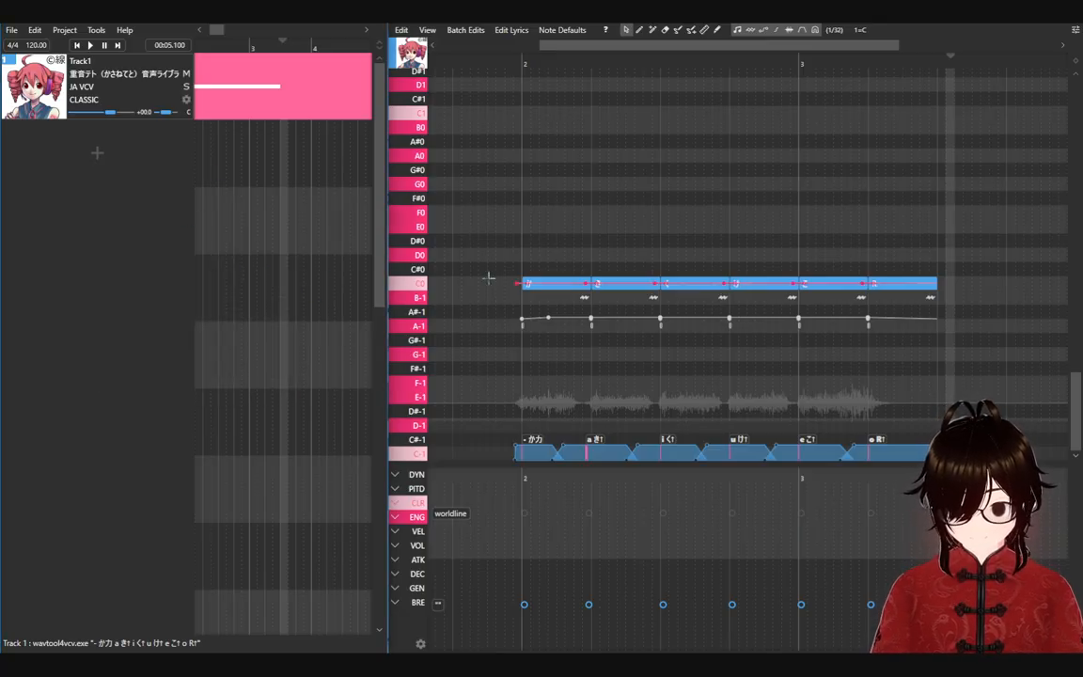
# Step: Lower the track volume to -11.3 and play the phrase from just before bar 2
pyautogui.click(479, 64)
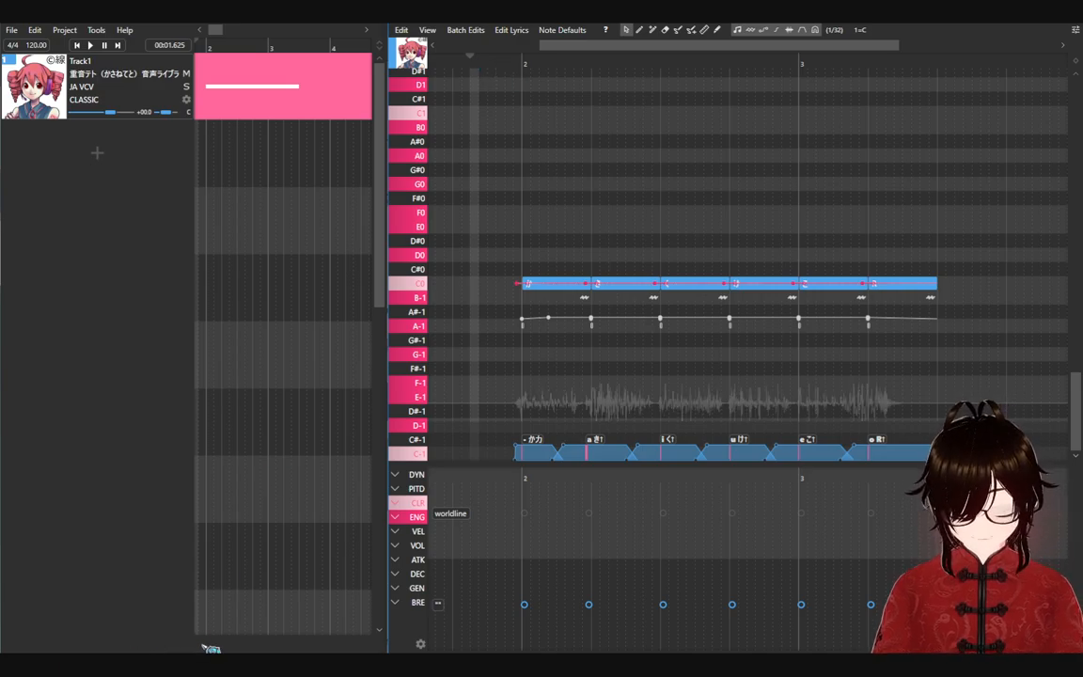
pyautogui.click(490, 58)
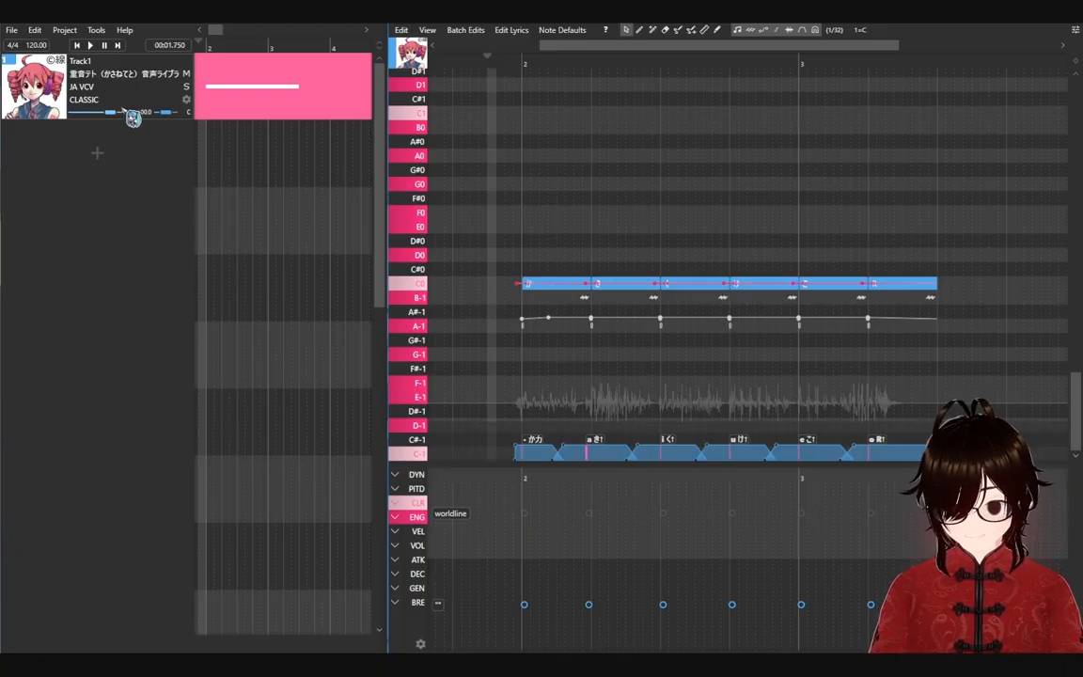
pyautogui.moveTo(110, 111); pyautogui.dragTo(93, 113)
pyautogui.press('space')
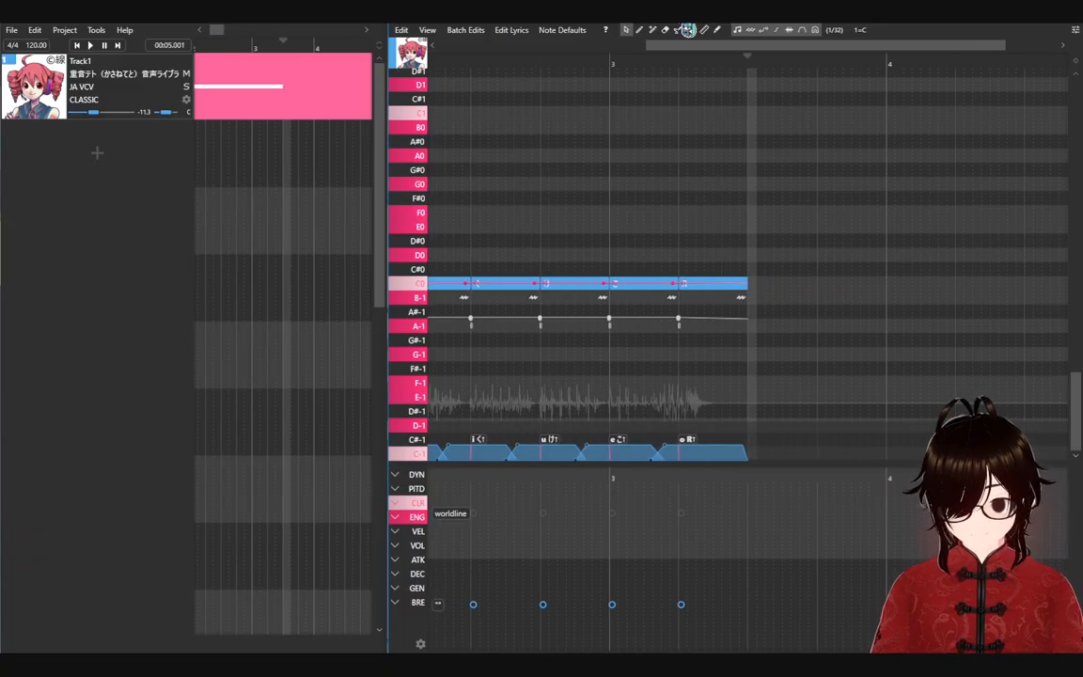
# Step: Reset the track volume to 0
pyautogui.moveTo(737, 47); pyautogui.dragTo(261, 110)
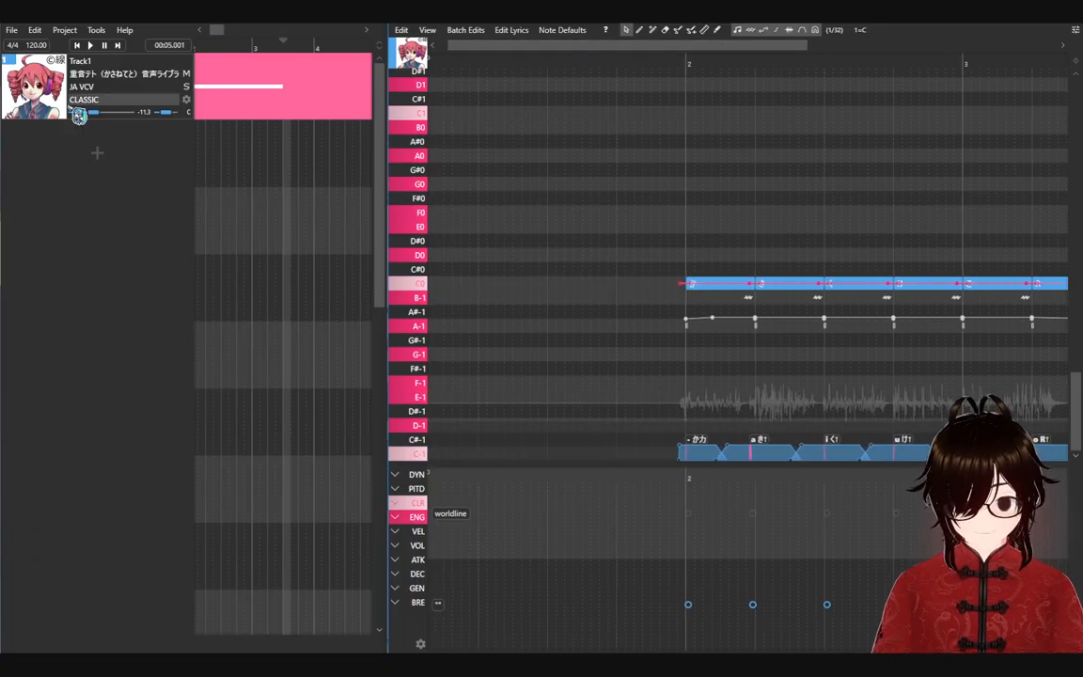
pyautogui.click(146, 112)
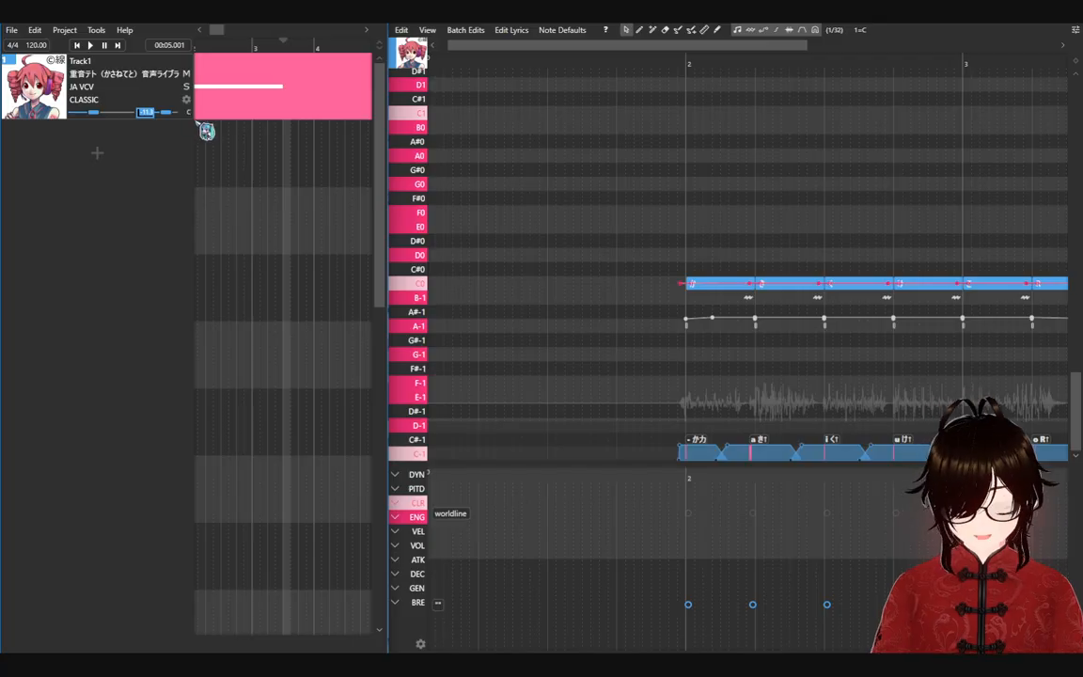
pyautogui.write('0')
pyautogui.press('Return')
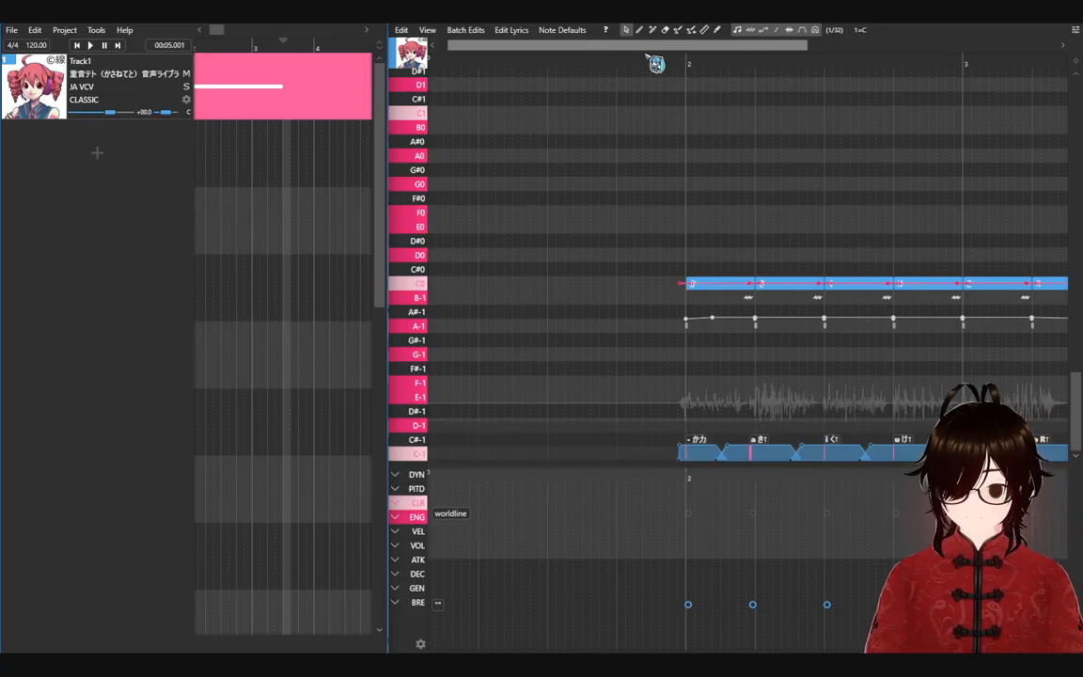
# Step: Delete all six notes and switch the track's singer to 音無シュウ VCV -REBORN-, with the playhead at beat 3 of bar 1
pyautogui.moveTo(653, 47); pyautogui.dragTo(737, 56)
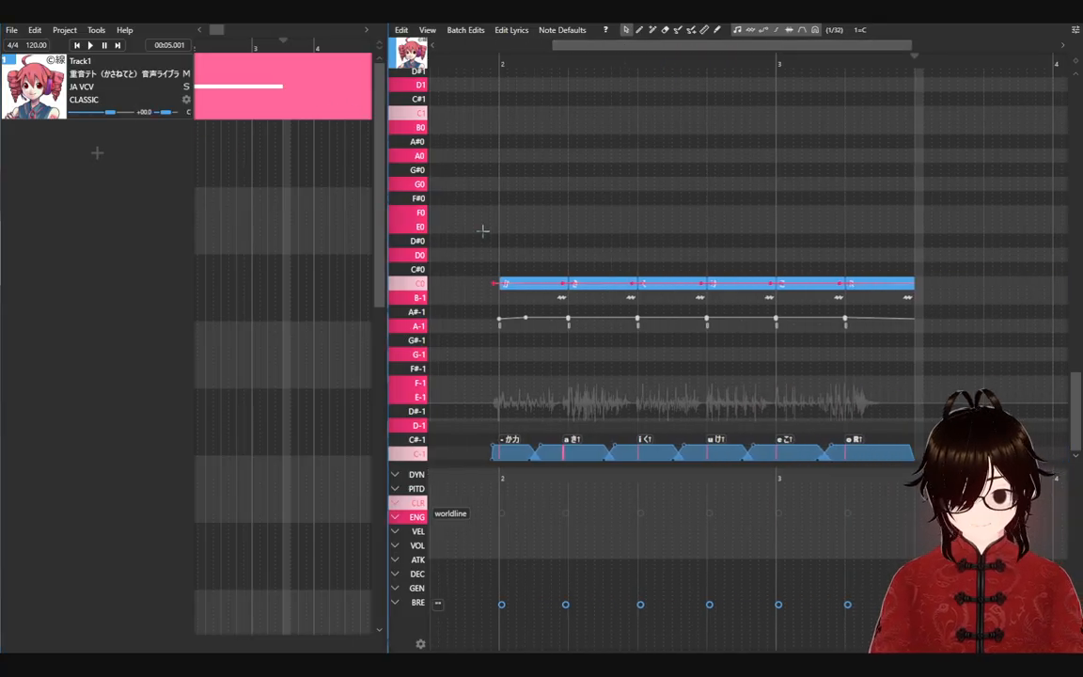
pyautogui.moveTo(491, 220); pyautogui.dragTo(966, 364)
pyautogui.press('Delete')
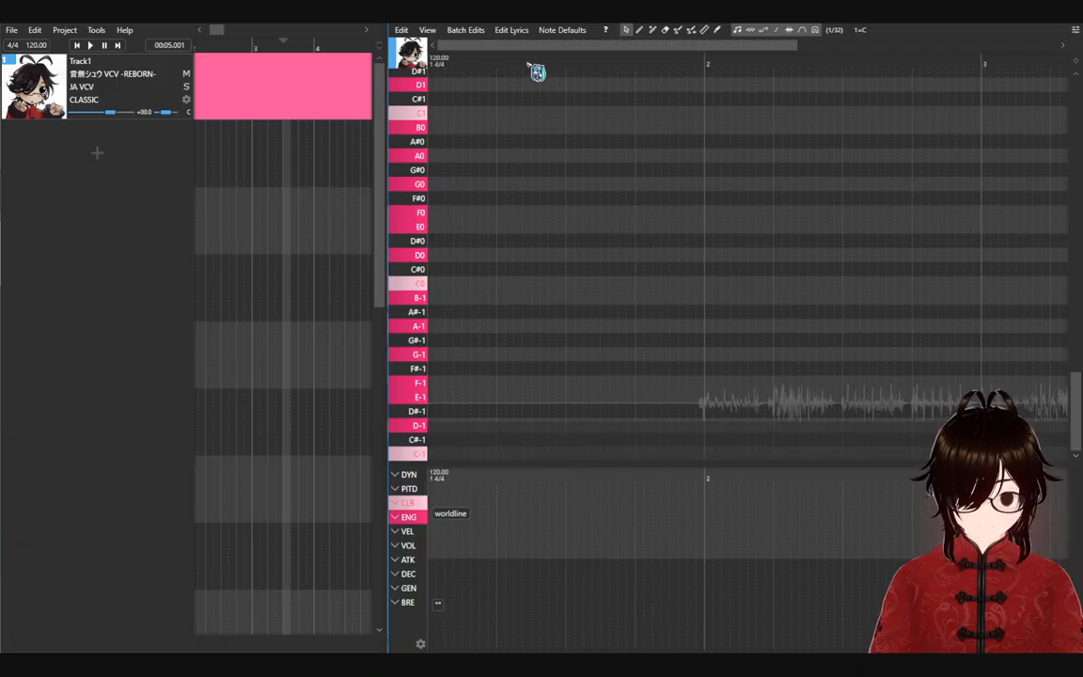
pyautogui.click(647, 62)
pyautogui.moveTo(659, 86); pyautogui.dragTo(560, 89)
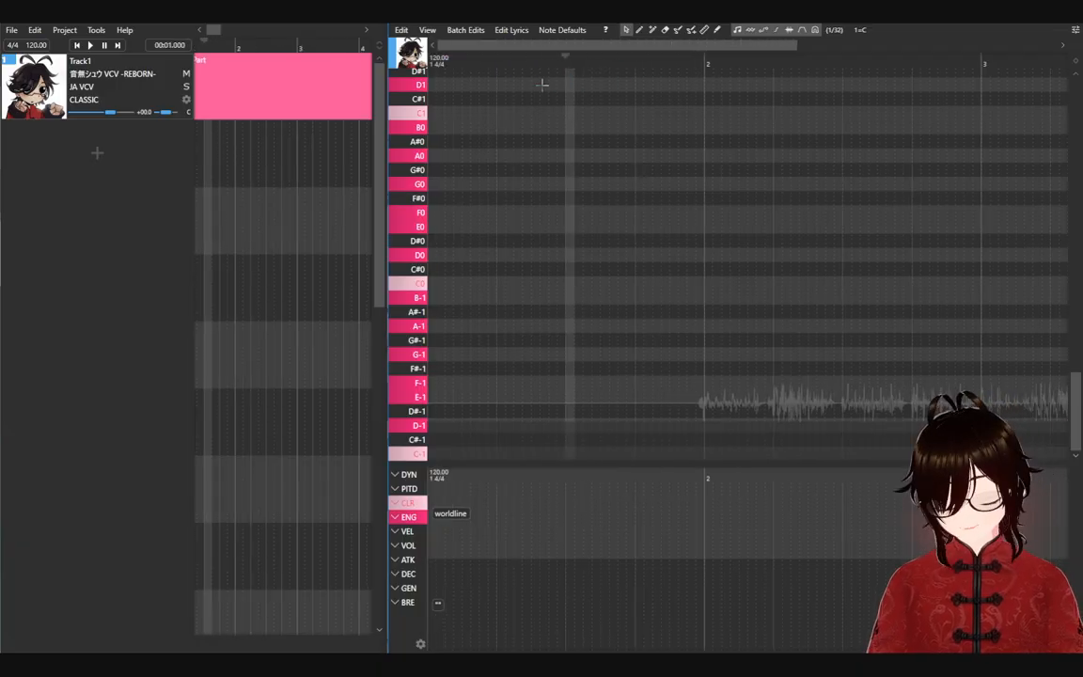
# Step: Show the voice color (CLR) expression for the part
pyautogui.click(408, 505)
pyautogui.click(408, 509)
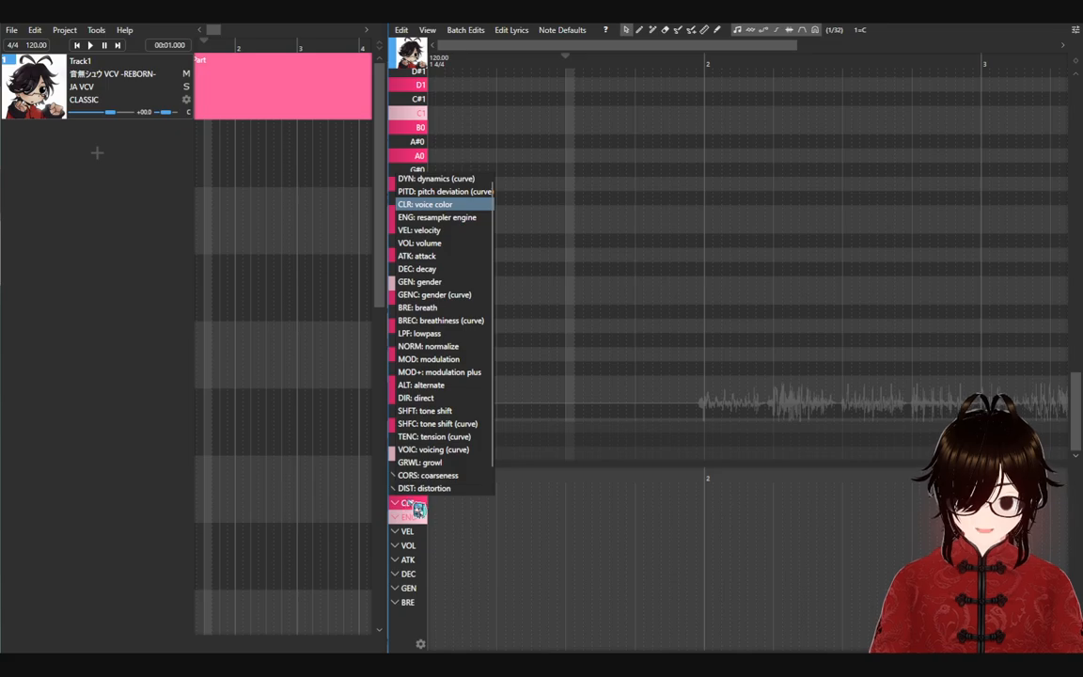
pyautogui.click(442, 515)
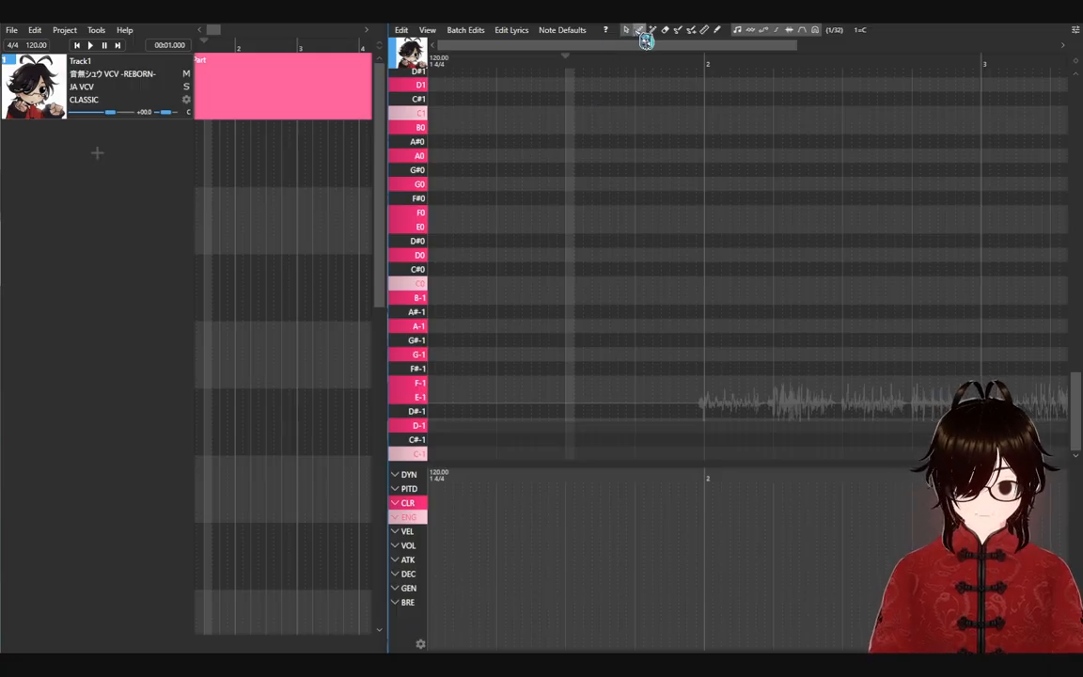
# Step: Draw a quarter note on C1 at beat 3 of bar 1 and set its lyric to a
pyautogui.scroll(2, 489, 141)
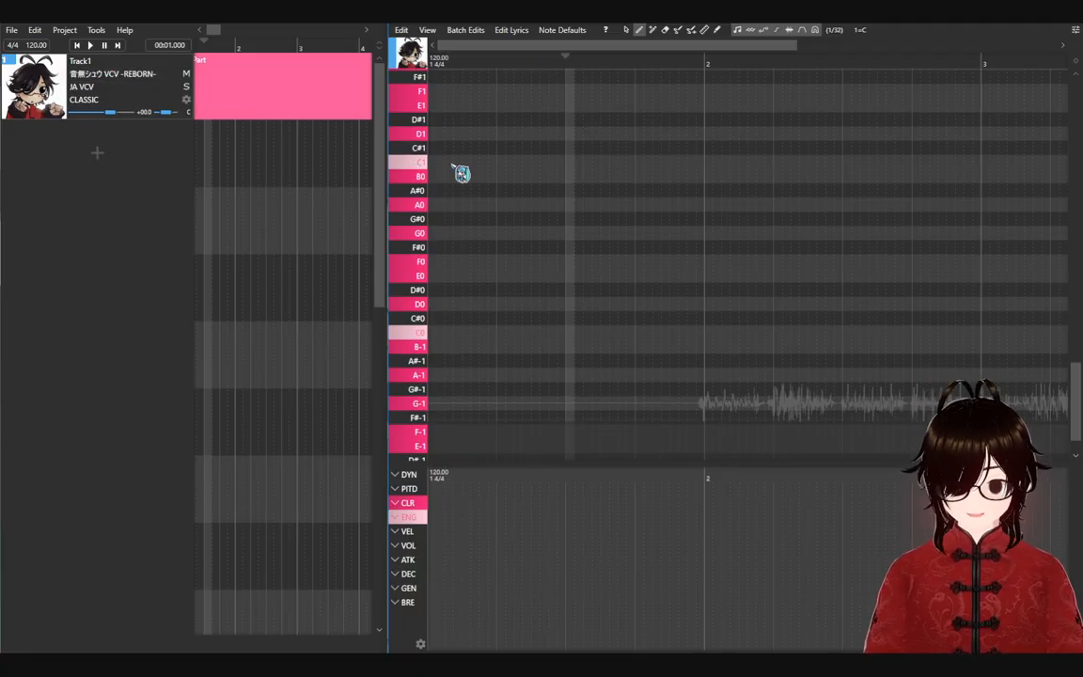
pyautogui.moveTo(575, 167)
pyautogui.mouseDown()
pyautogui.moveTo(649, 172)
pyautogui.moveTo(647, 162)
pyautogui.moveTo(633, 177)
pyautogui.mouseUp()
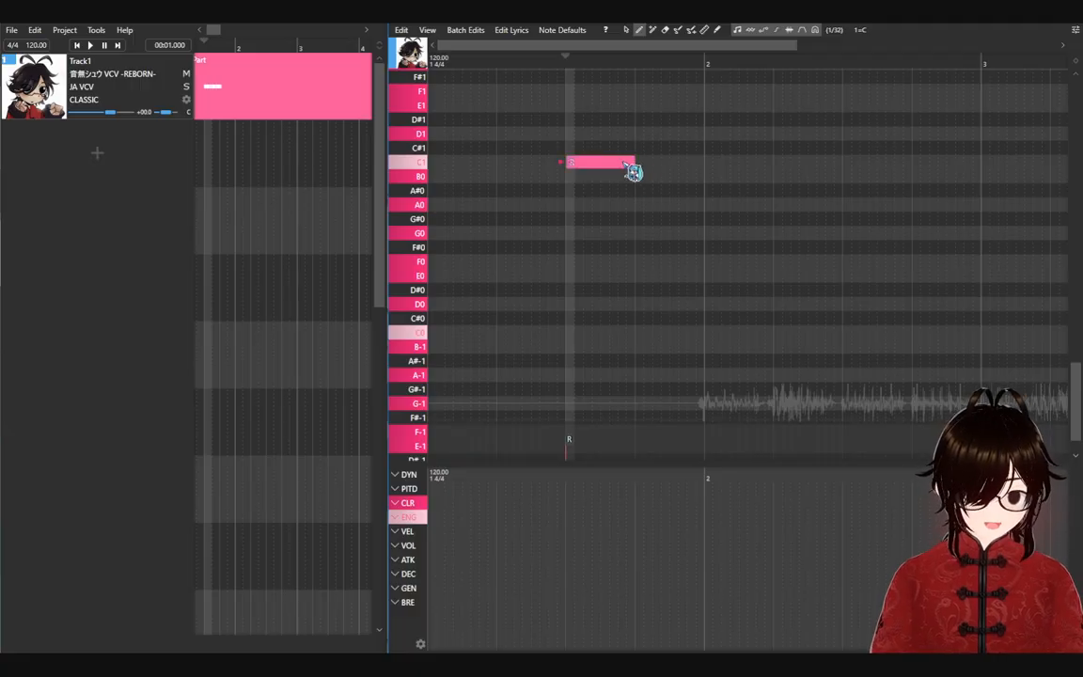
pyautogui.doubleClick(629, 163)
pyautogui.write('a')
pyautogui.press('Return')
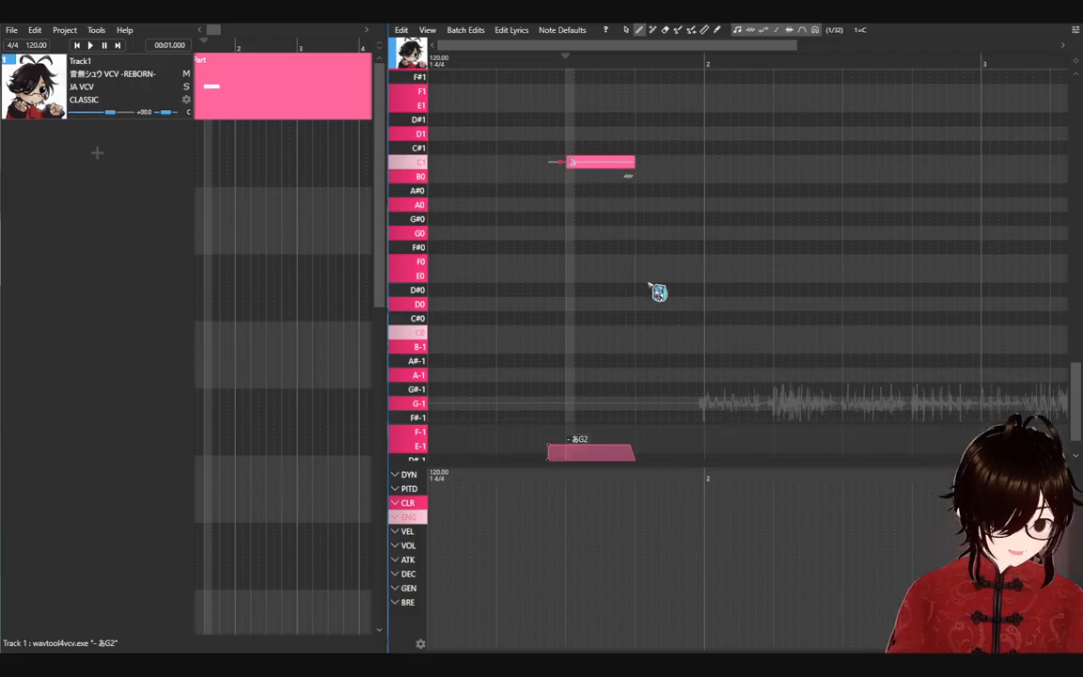
# Step: Play back the C1 note and return the playhead to just before it
pyautogui.click(626, 29)
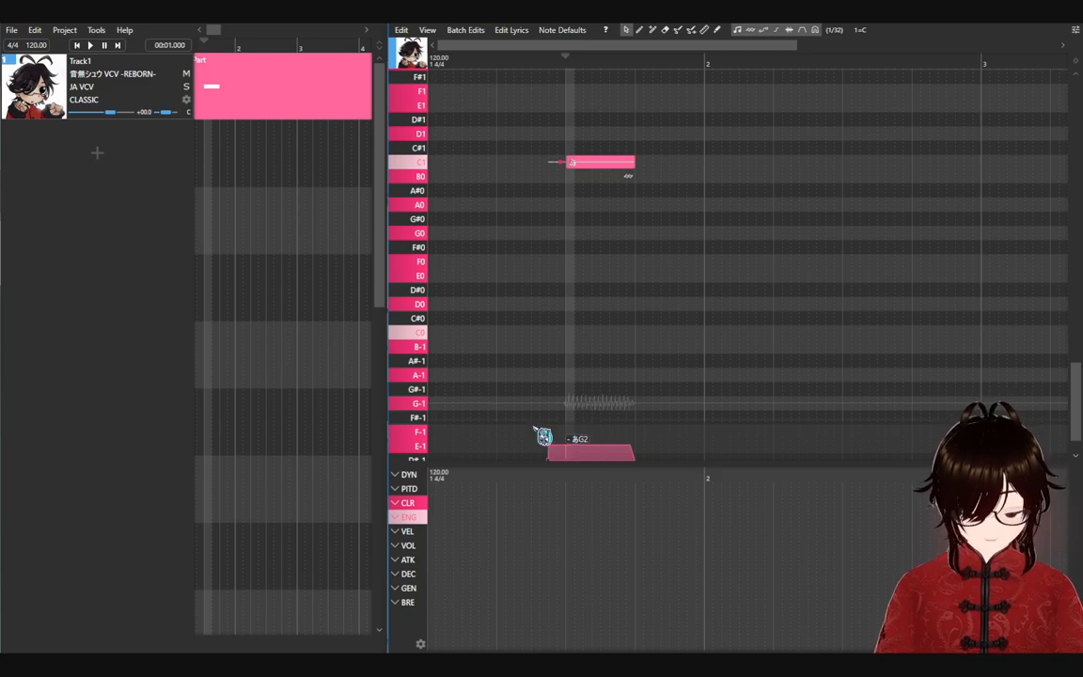
pyautogui.hotkey('ctrl', 'a')
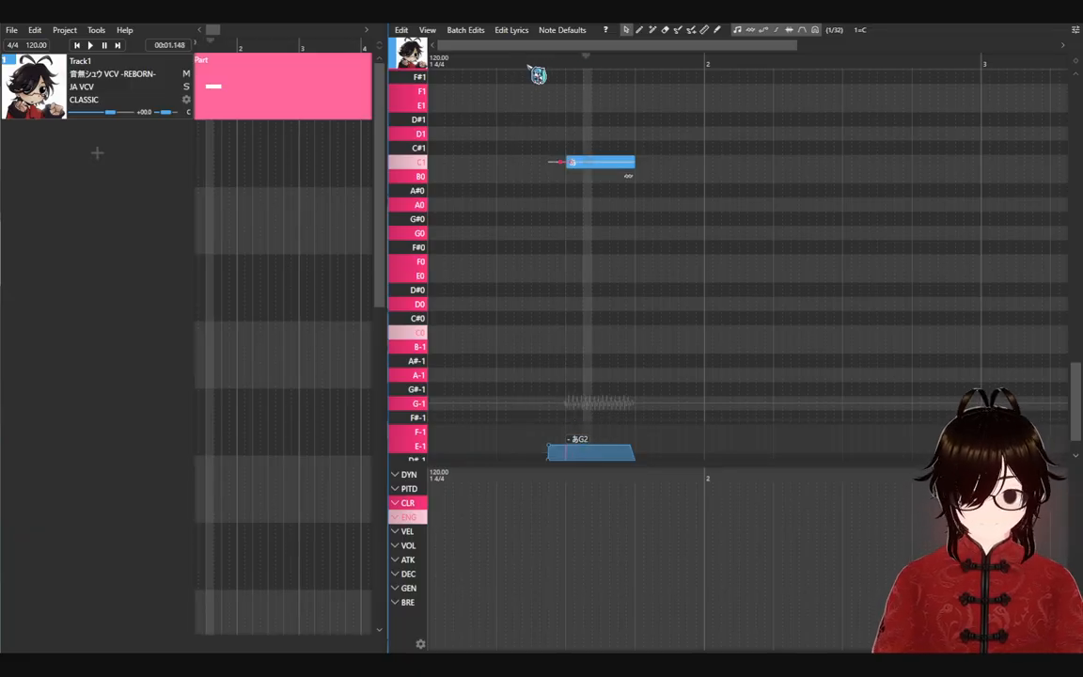
pyautogui.press('space')
pyautogui.click(533, 72)
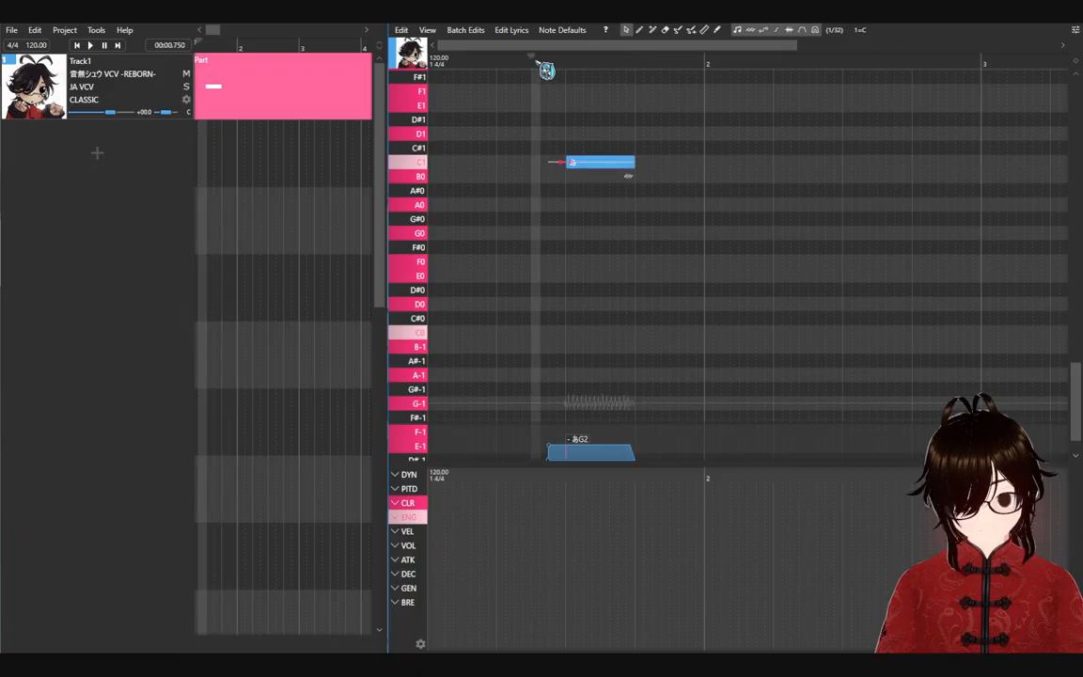
pyautogui.click(563, 114)
pyautogui.hotkey('ctrl', 'z')
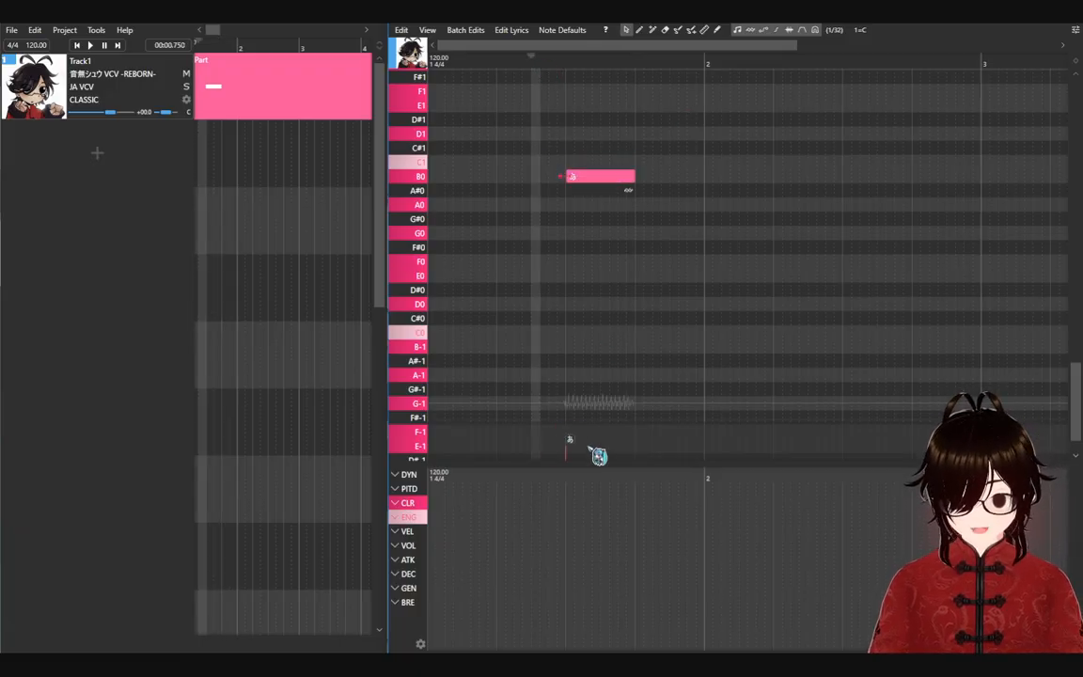
pyautogui.hotkey('ctrl', 'y')
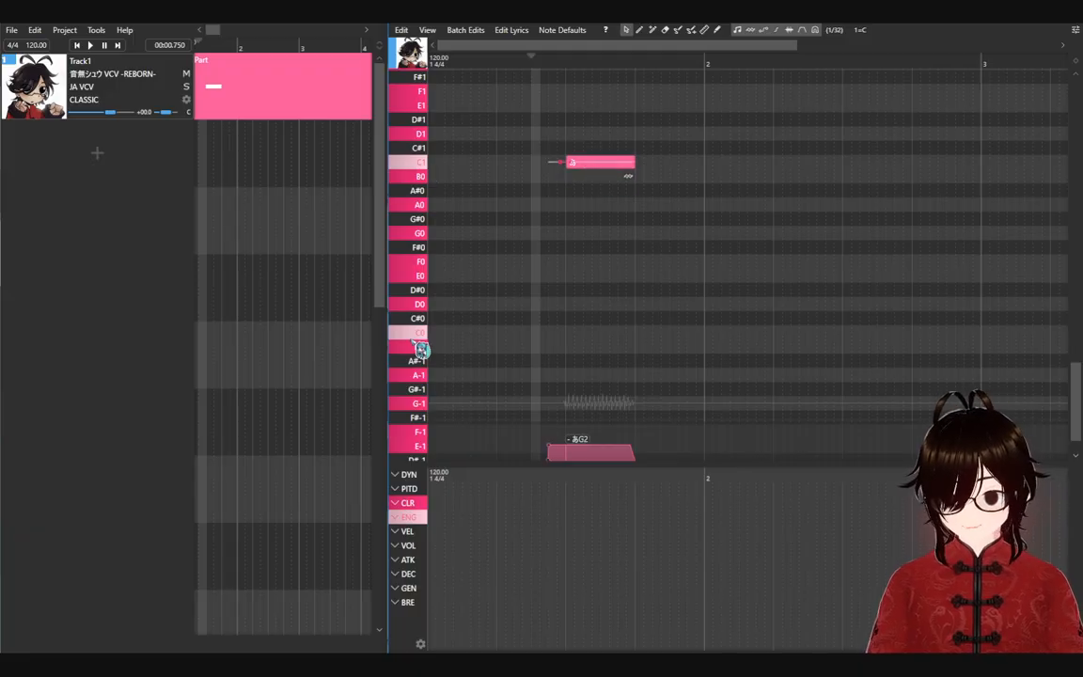
# Step: Switch the track's renderer to WORLDLINE-R and pull the C1 note's pitch curve down to C0 across its full length
pyautogui.click(83, 98)
pyautogui.click(104, 109)
pyautogui.hotkey('ctrl', 'a')
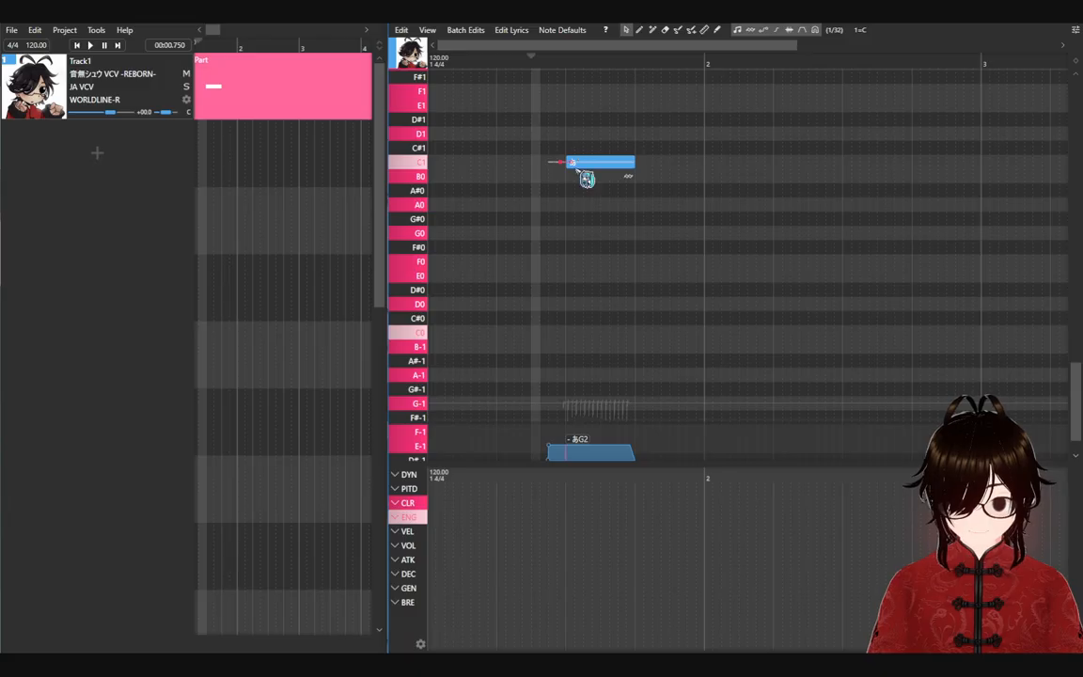
pyautogui.moveTo(583, 177); pyautogui.dragTo(639, 335)
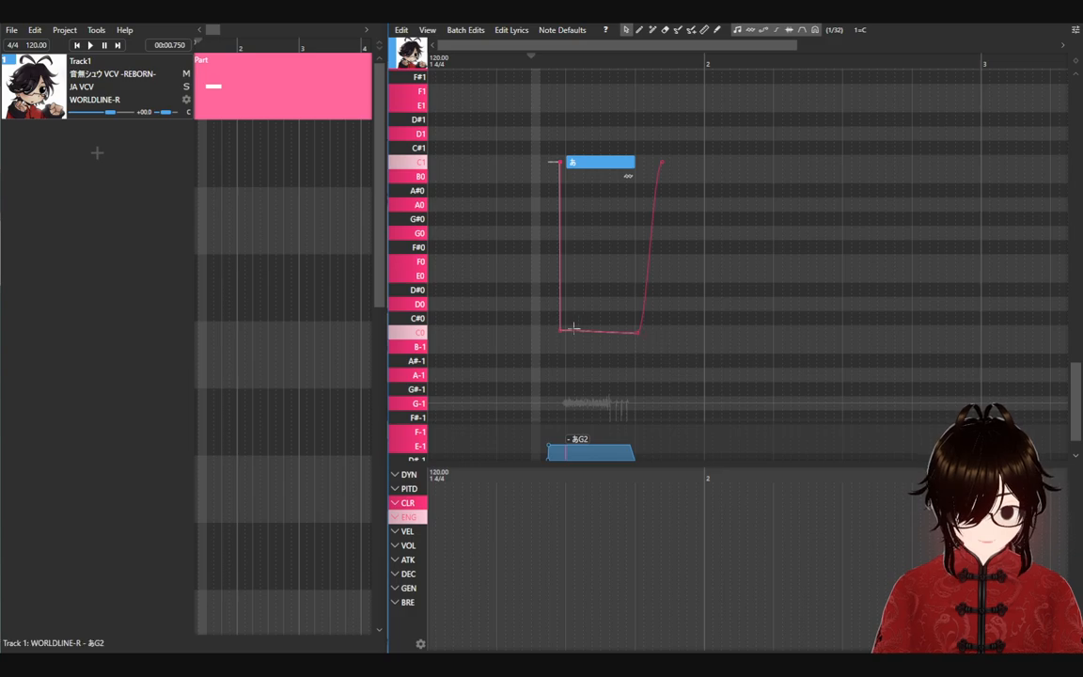
pyautogui.moveTo(561, 331); pyautogui.dragTo(561, 333)
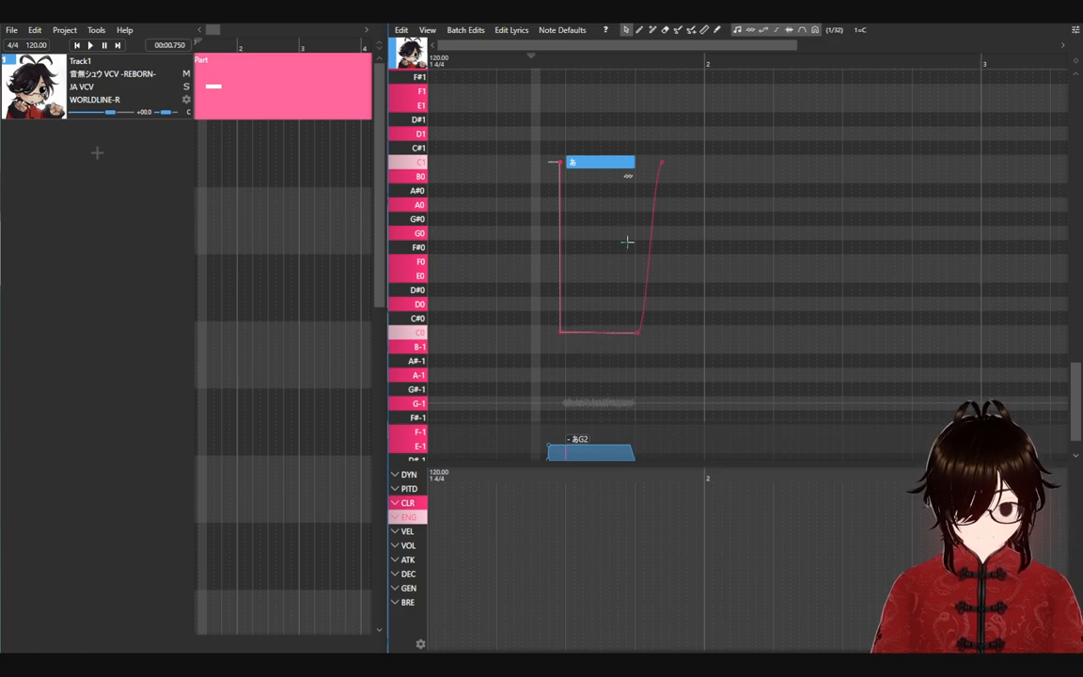
# Step: Play the note with its lowered pitch curve and move the playhead back to just before it
pyautogui.click(508, 58)
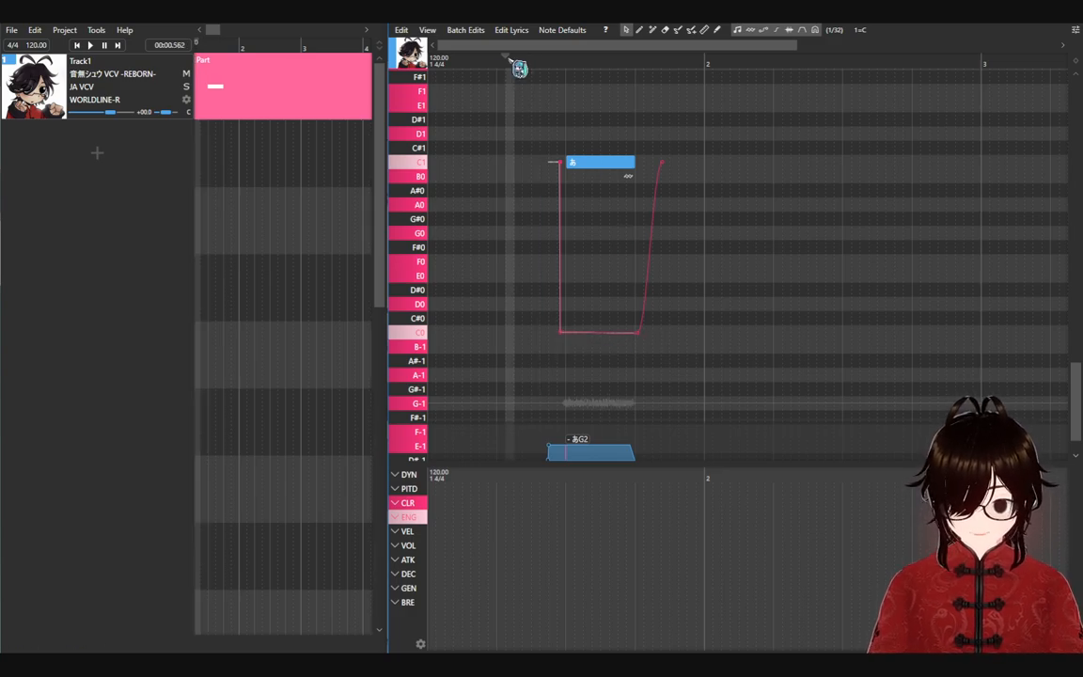
pyautogui.press('space')
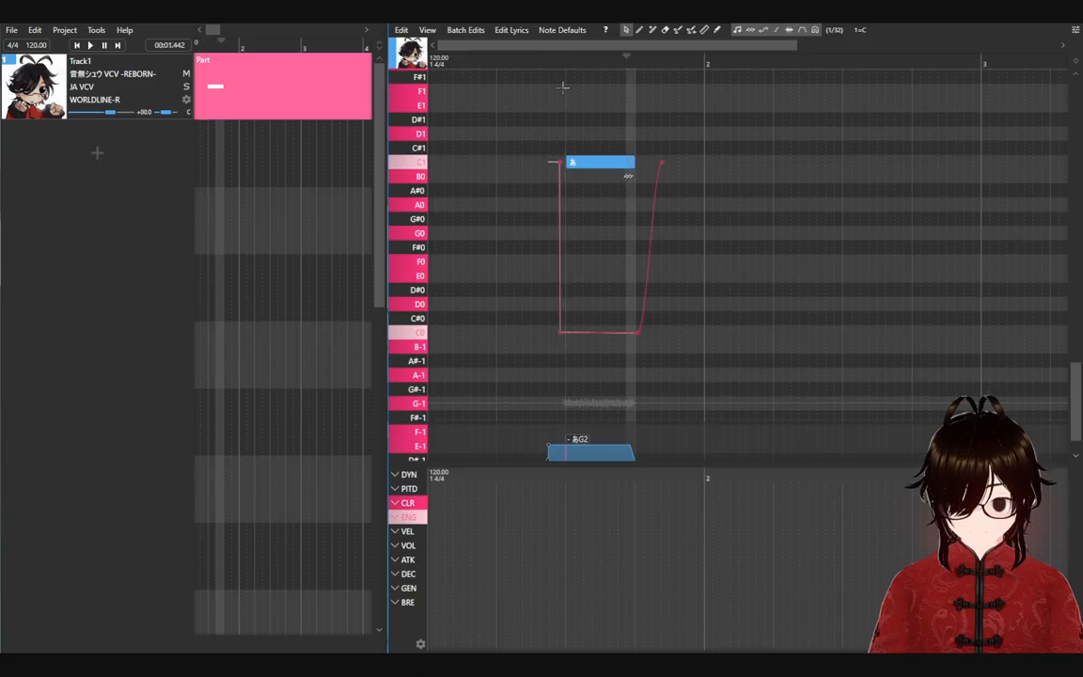
pyautogui.click(526, 62)
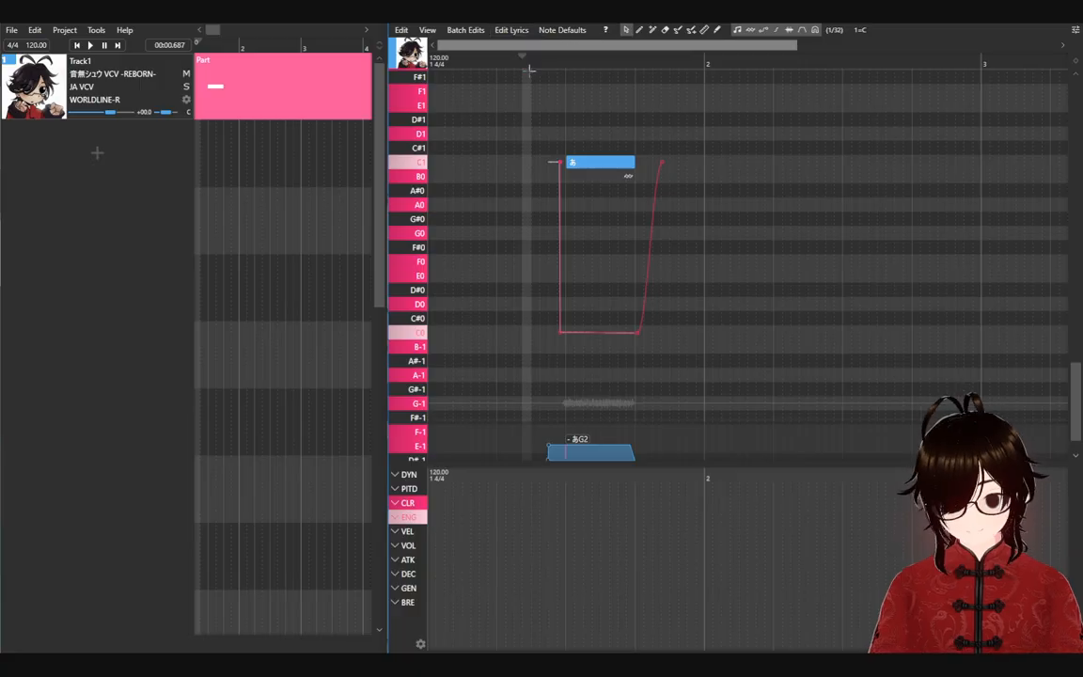
pyautogui.click(540, 66)
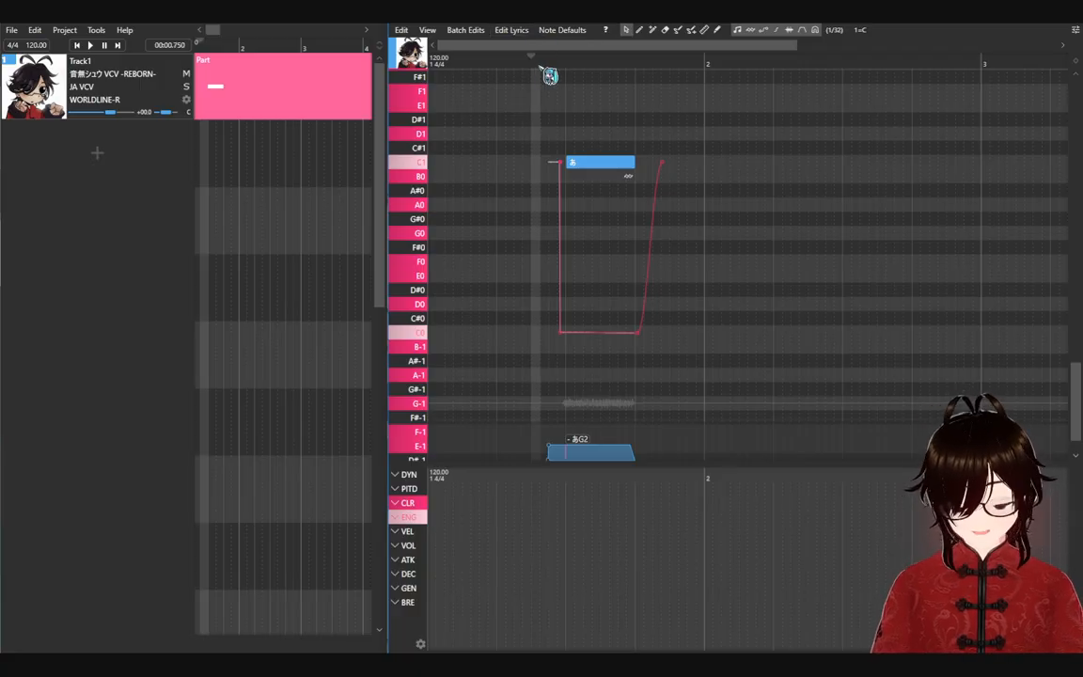
# Step: Override the note's alias with the F#3 sample "- あF#3"
pyautogui.doubleClick(591, 453)
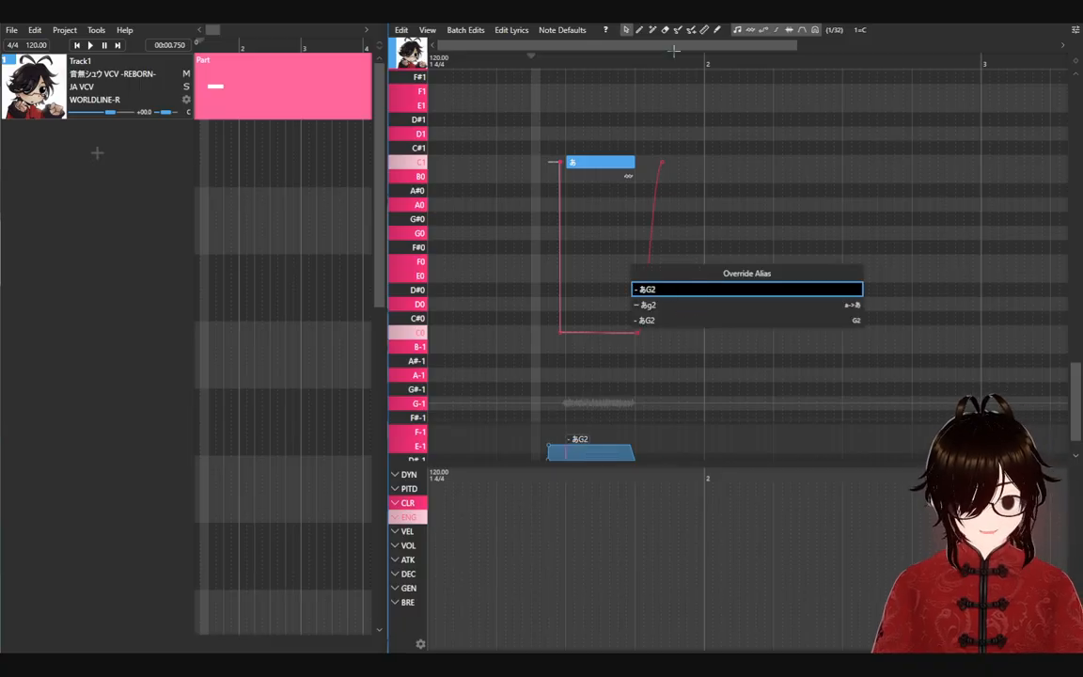
pyautogui.press('BackSpace')
pyautogui.press('BackSpace')
pyautogui.write('f')
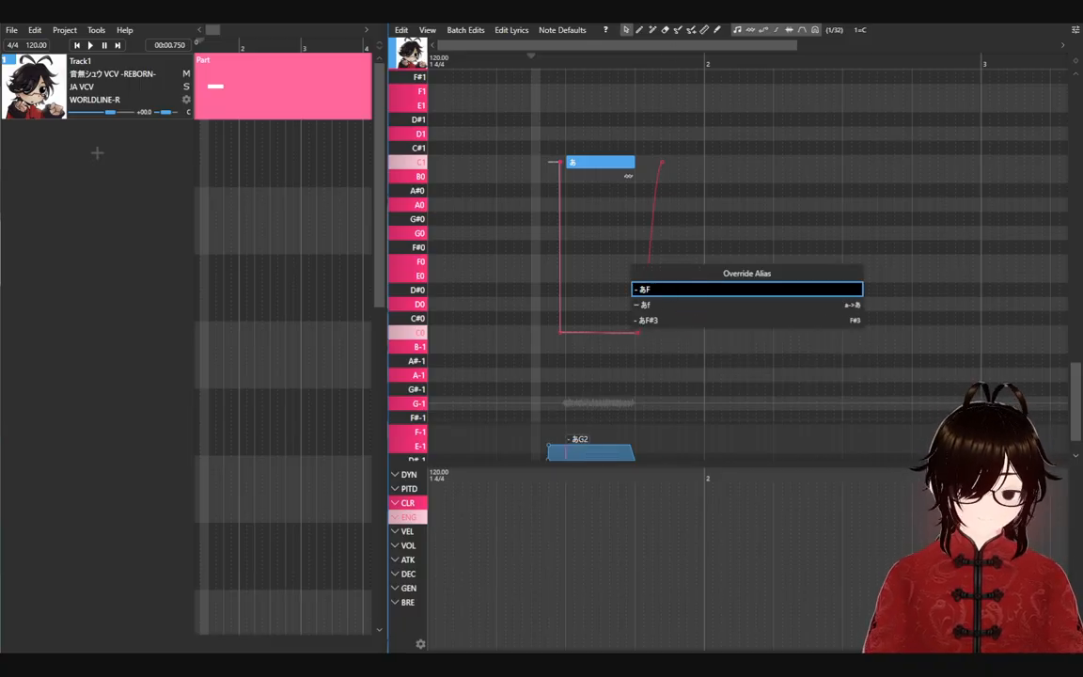
pyautogui.press('BackSpace')
pyautogui.write('f')
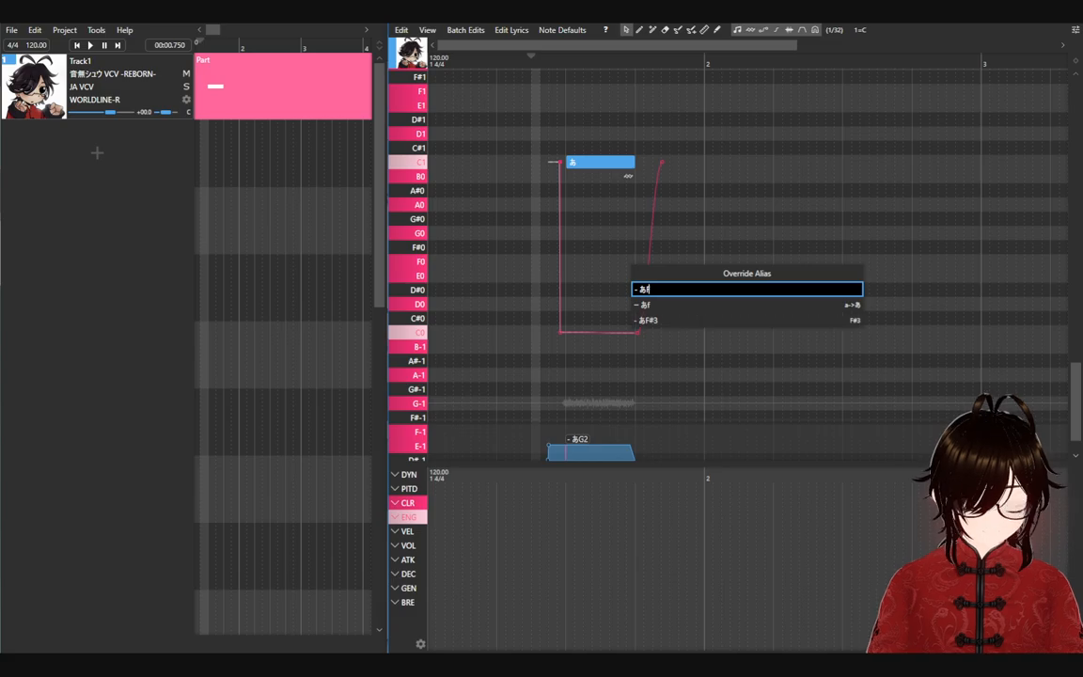
pyautogui.press('Return')
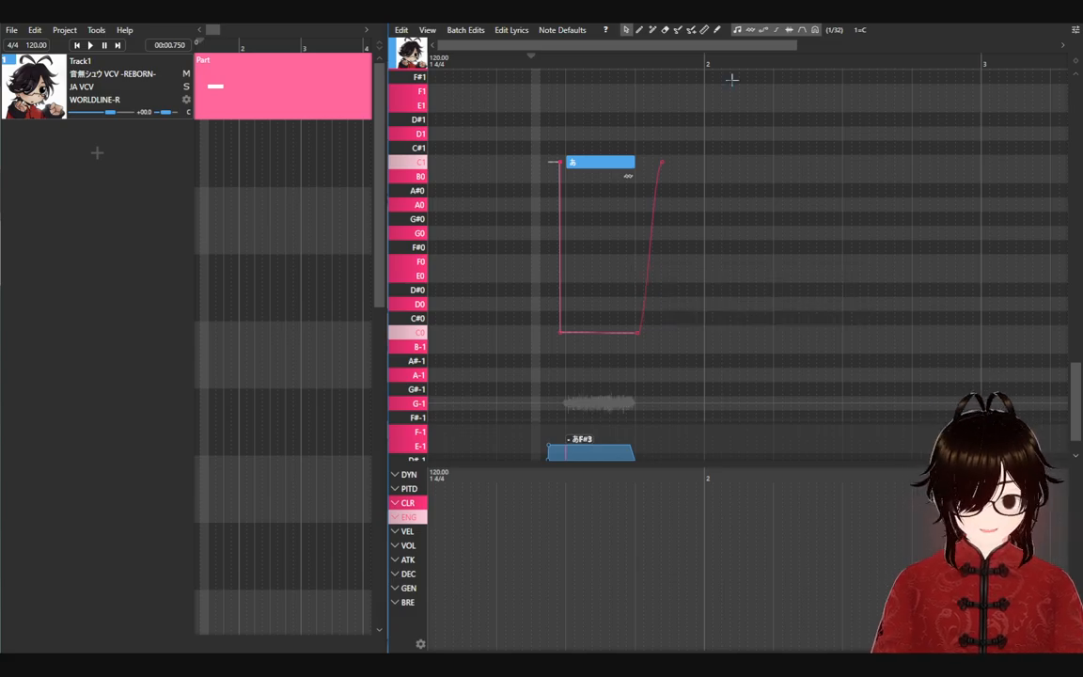
# Step: Play back the C1 note with its F#3 alias and return the playhead to just before it
pyautogui.click(516, 62)
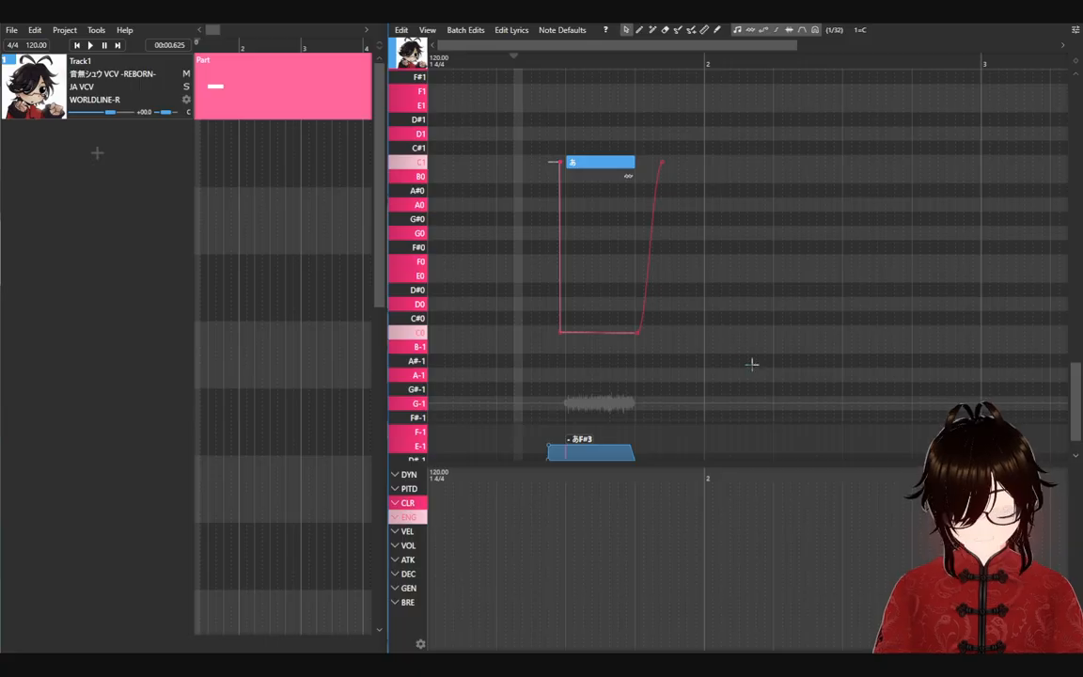
pyautogui.press('space')
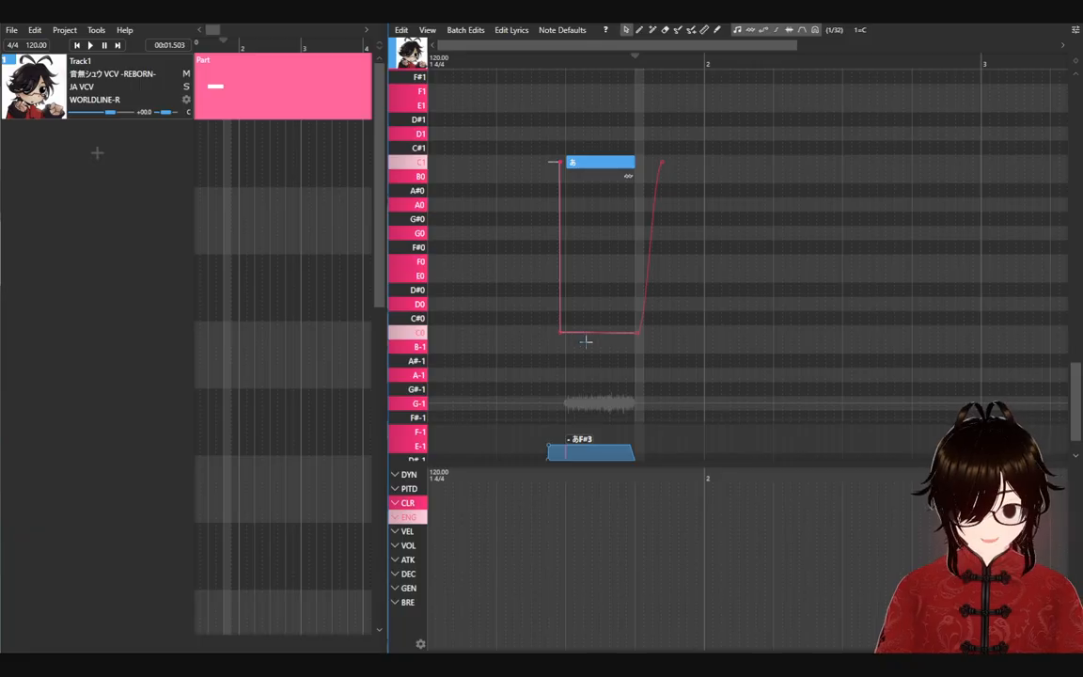
pyautogui.click(512, 60)
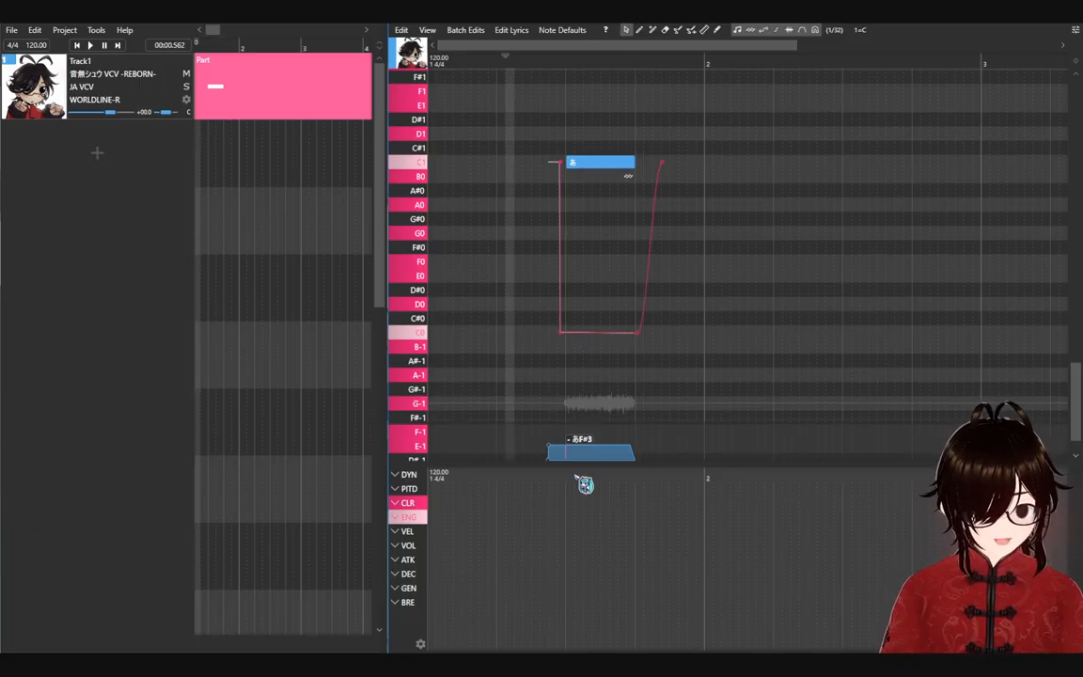
# Step: Override the C1 note's alias with the G2 sample "- あG2"
pyautogui.doubleClick(590, 450)
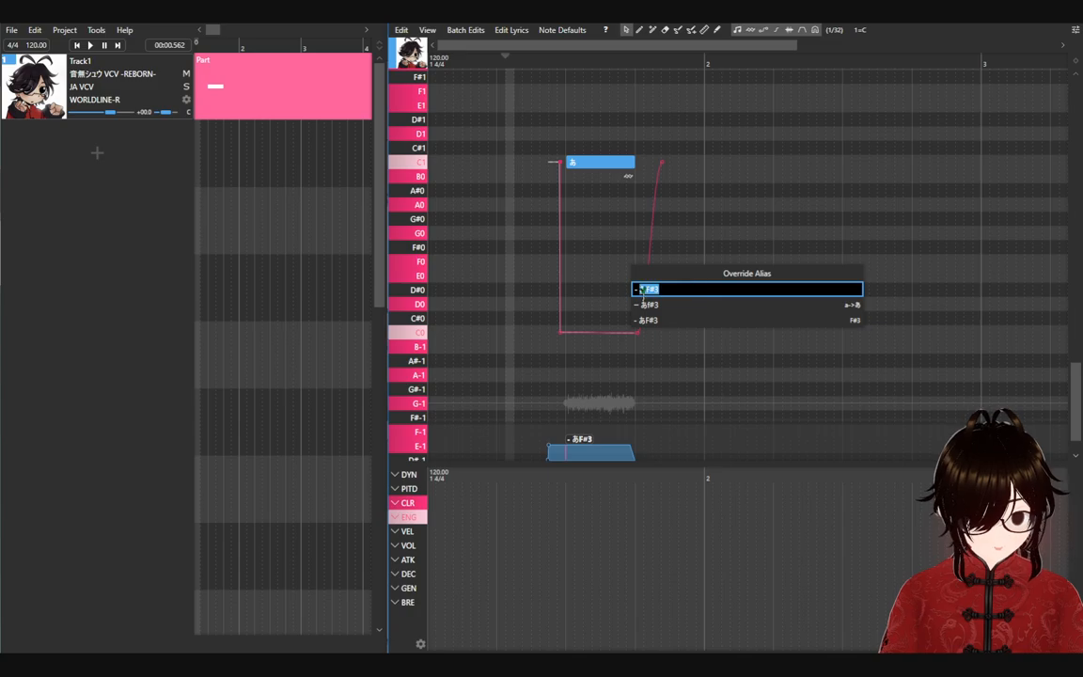
pyautogui.write('G')
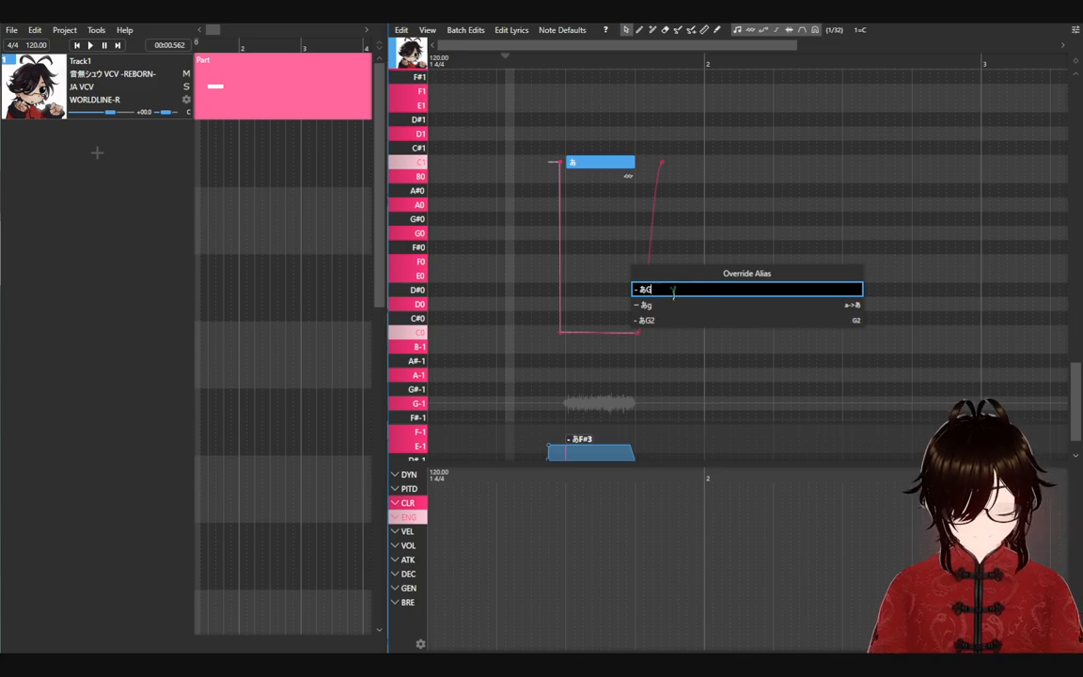
pyautogui.write('2')
pyautogui.press('Return')
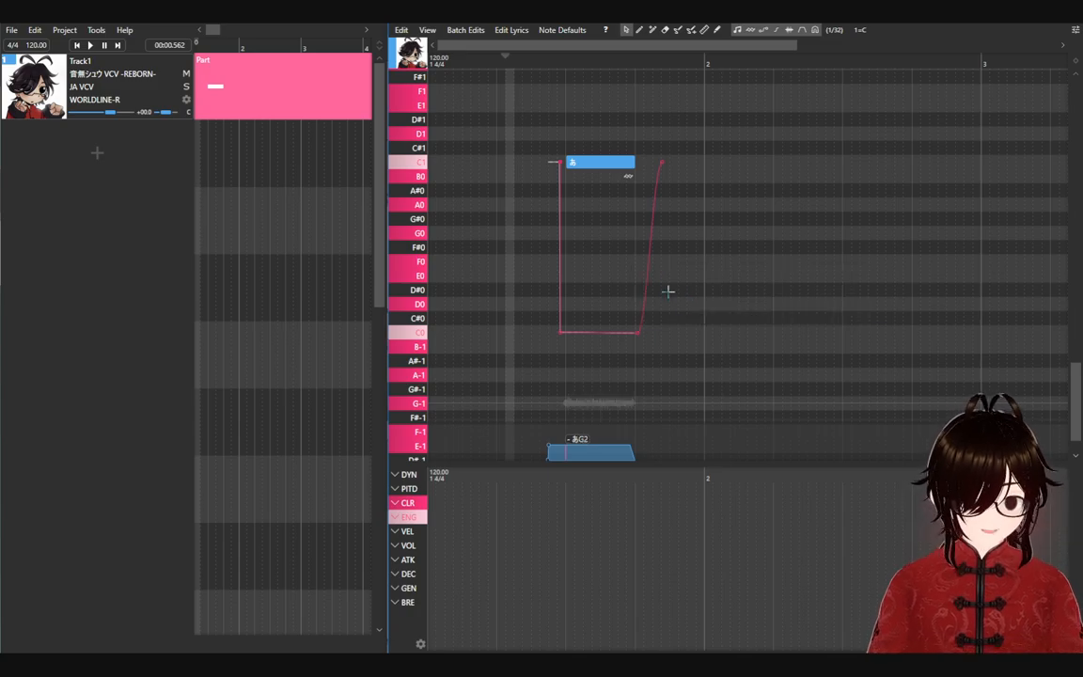
# Step: Try lower volume levels on the C1 note with a playback in between, and restore its original level
pyautogui.click(411, 546)
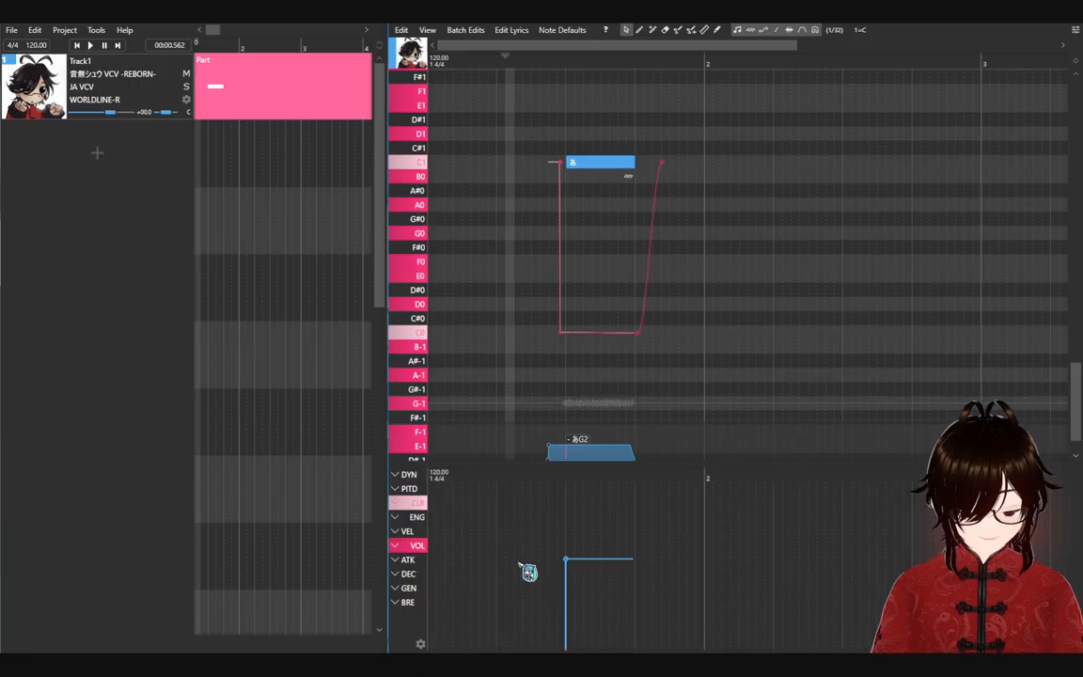
pyautogui.moveTo(606, 580); pyautogui.dragTo(609, 603)
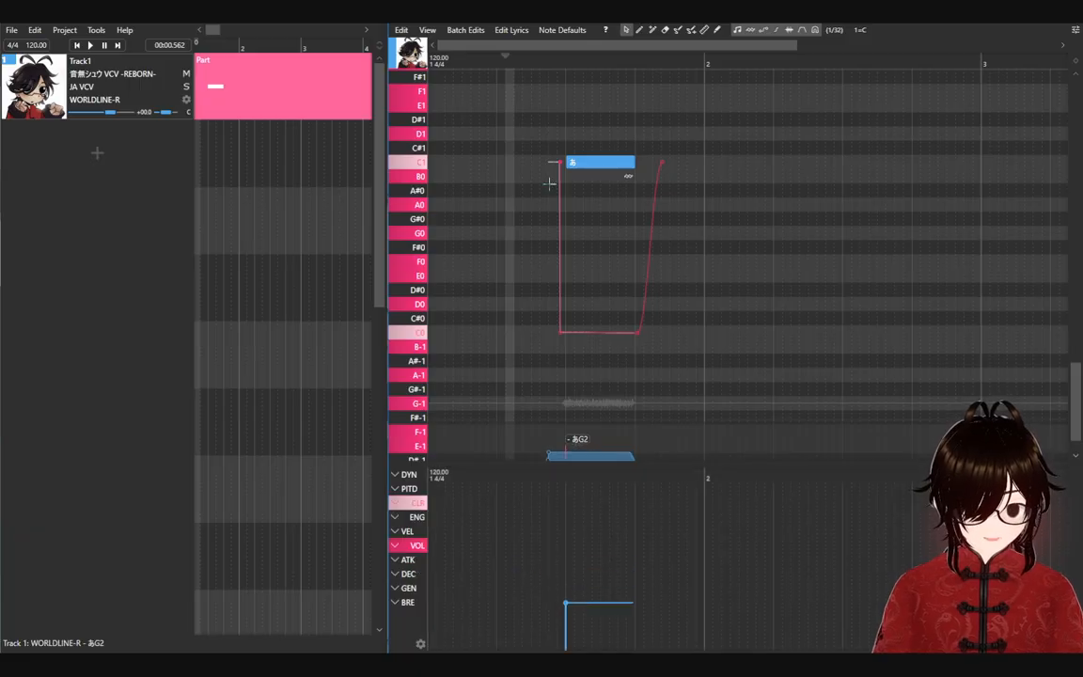
pyautogui.click(504, 64)
pyautogui.press('space')
pyautogui.click(491, 64)
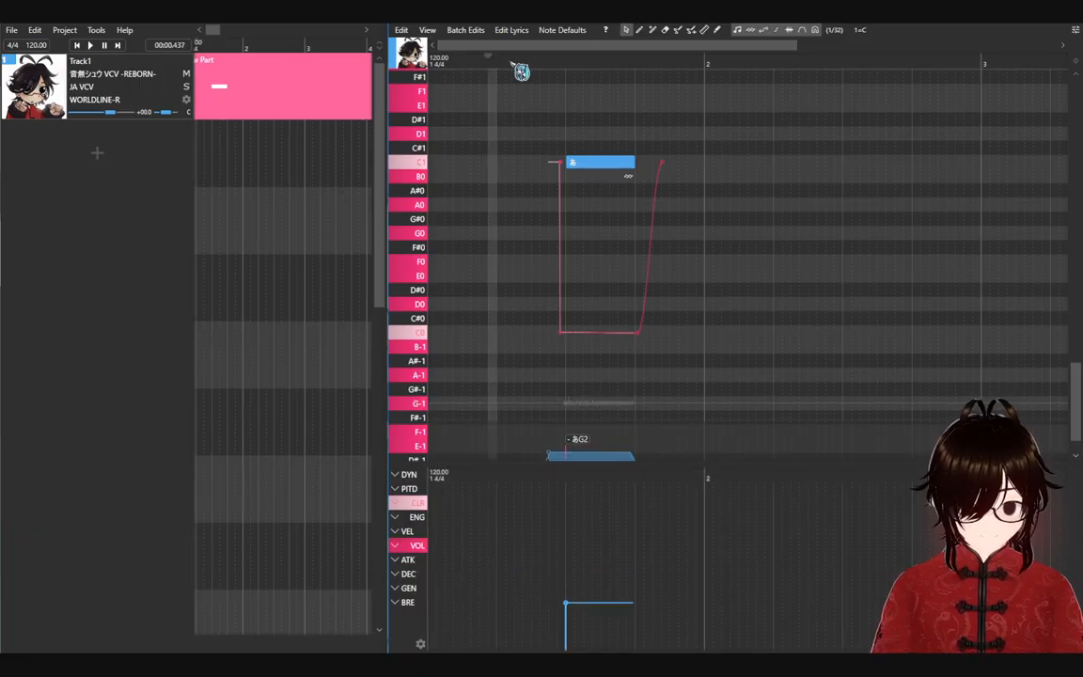
pyautogui.moveTo(621, 603); pyautogui.dragTo(606, 619)
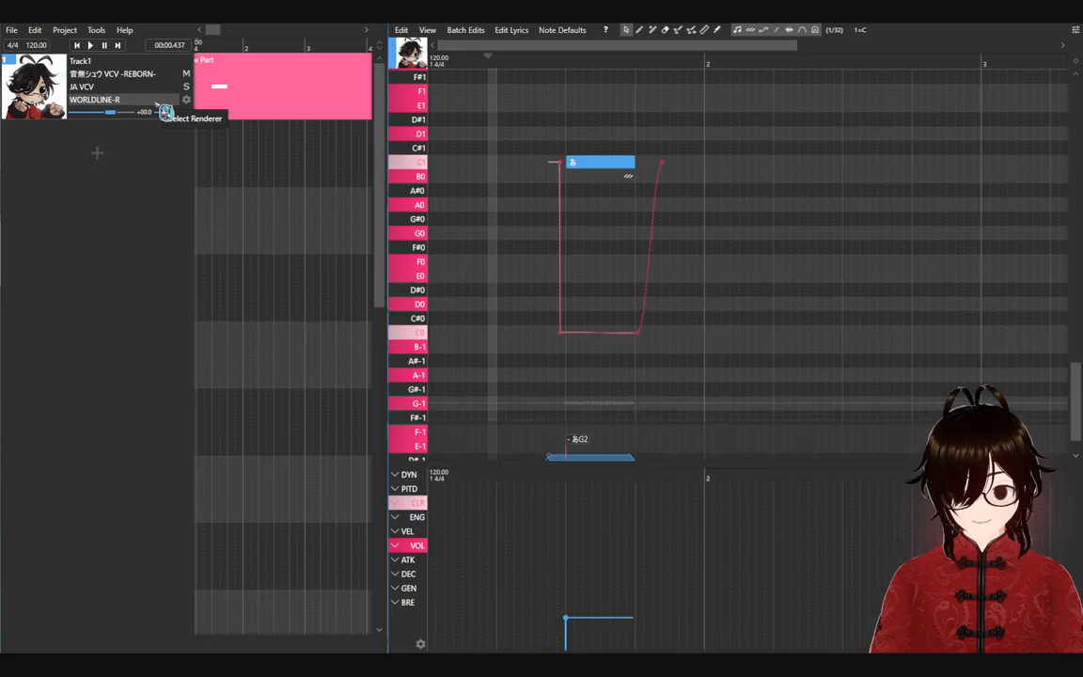
pyautogui.click(600, 560)
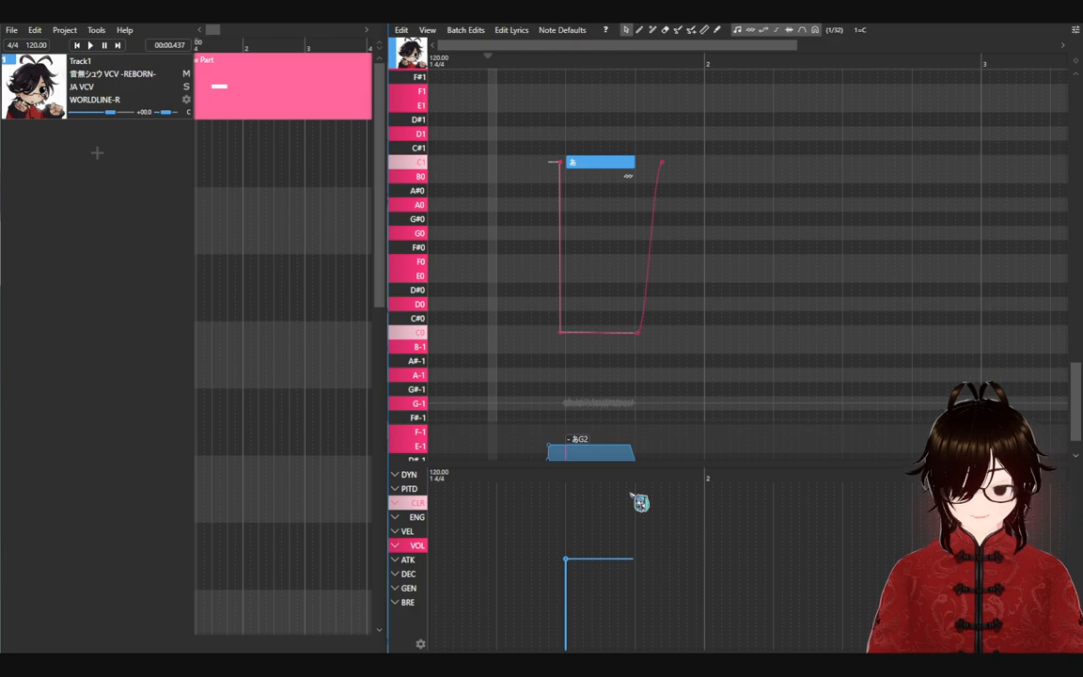
# Step: Delete the C1 note and switch the track's singer to the 重音テト (Kasane Teto) voicebank
pyautogui.moveTo(523, 98); pyautogui.dragTo(602, 246)
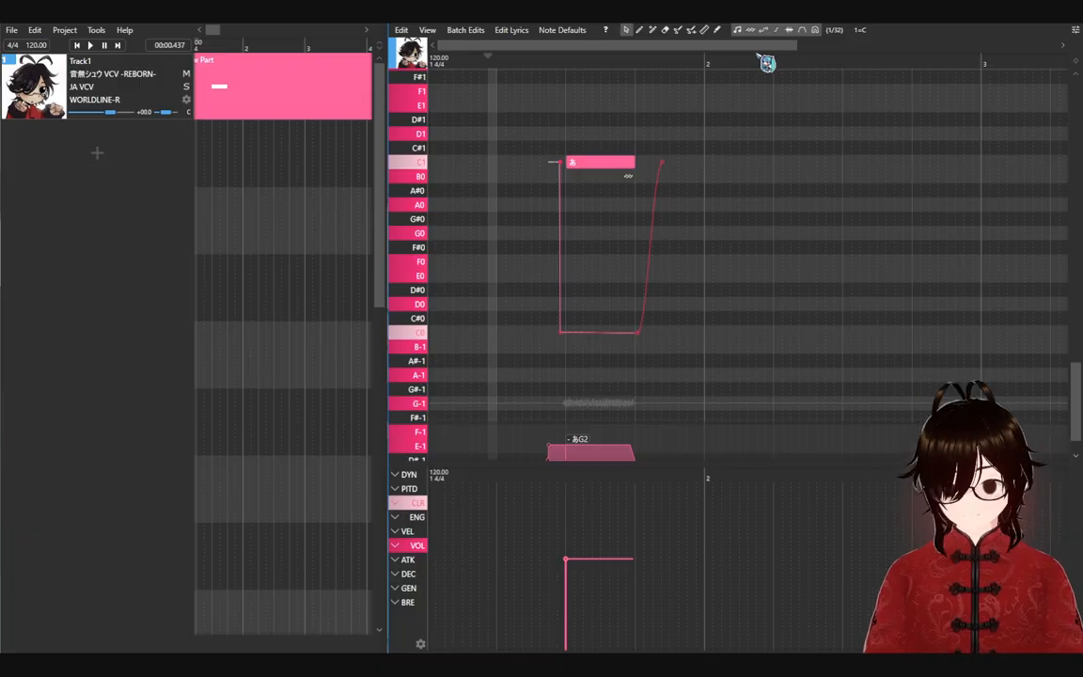
pyautogui.hotkey('ctrl', 'z')
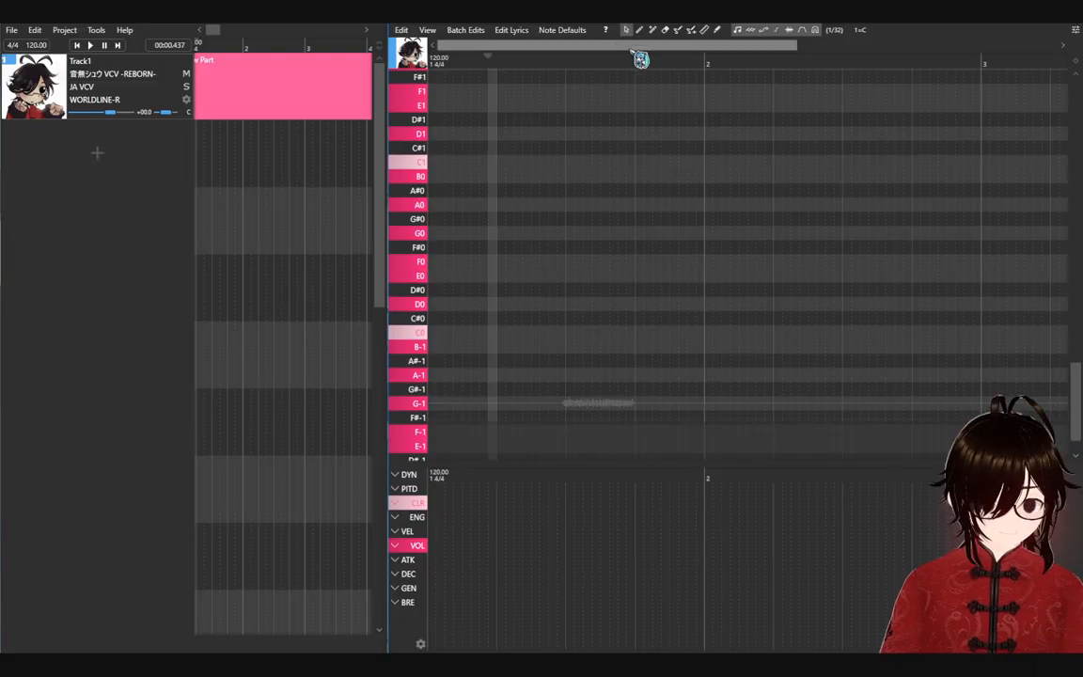
pyautogui.click(119, 80)
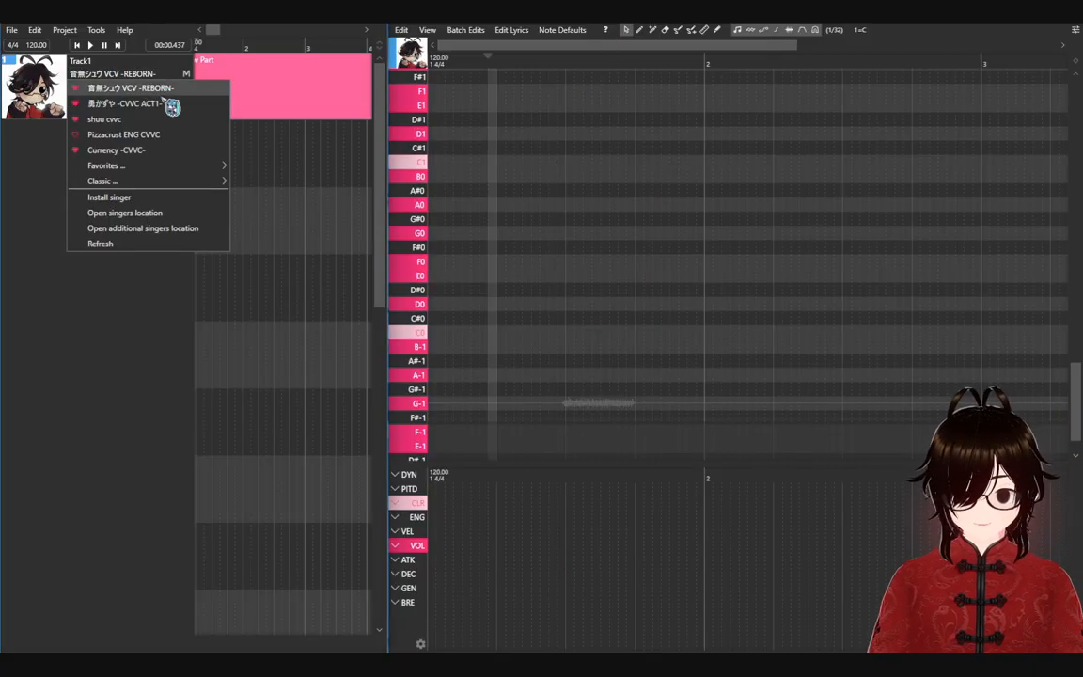
pyautogui.click(153, 102)
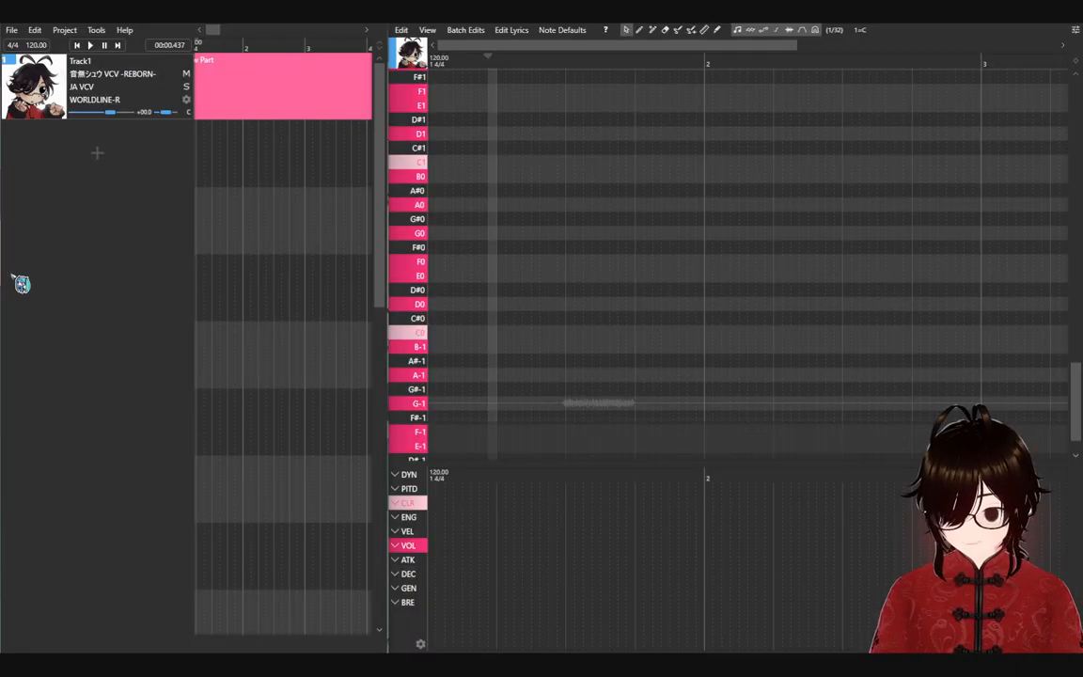
pyautogui.click(110, 73)
pyautogui.click(142, 90)
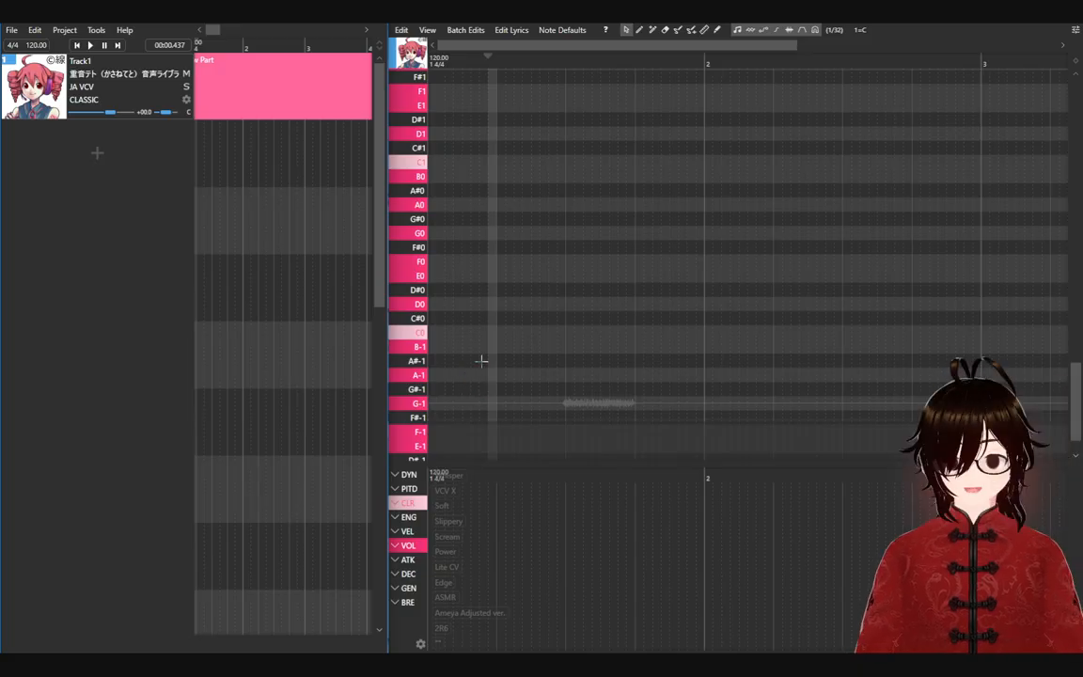
# Step: Show the CLR voice color options and draw a C0 note in the first bar with the lyric あ
pyautogui.click(417, 516)
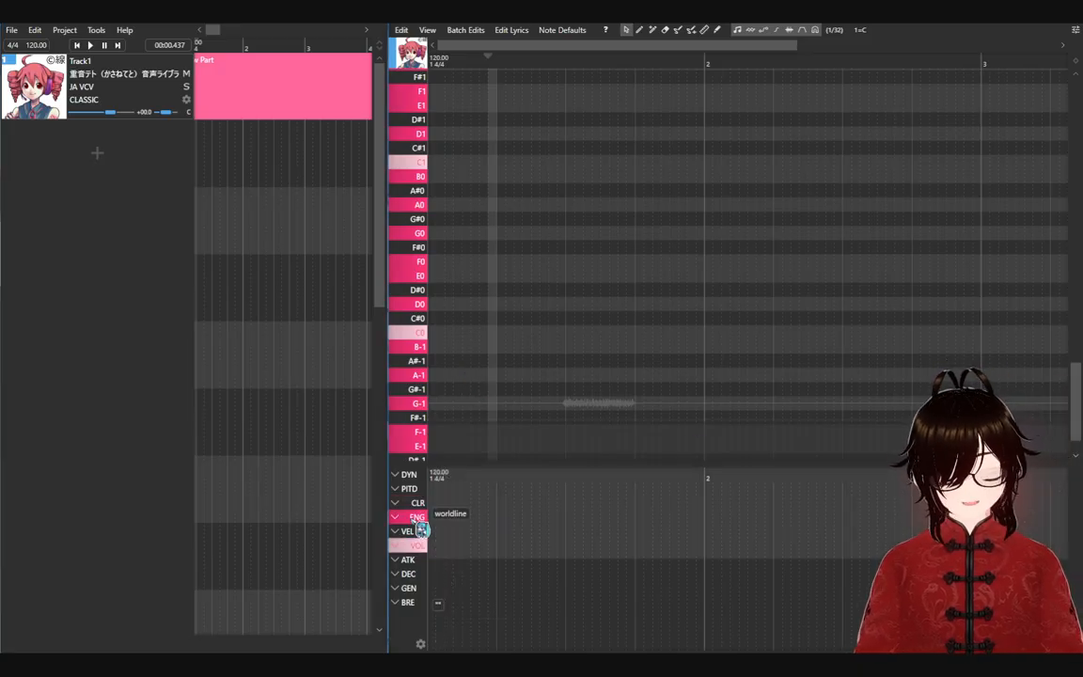
pyautogui.click(420, 517)
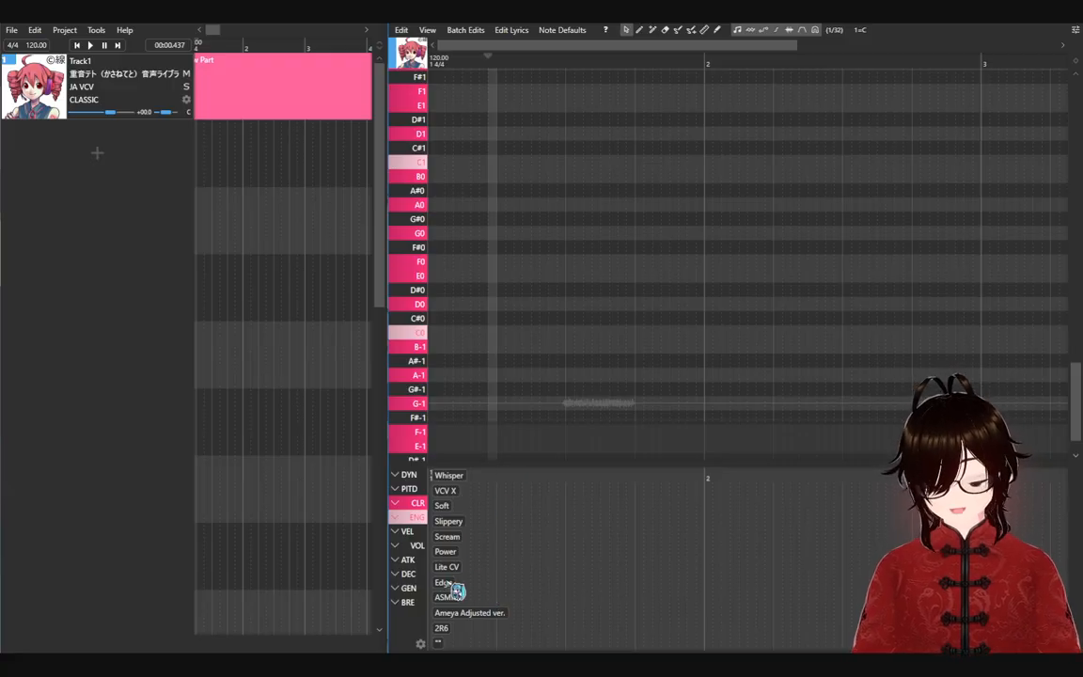
pyautogui.scroll(3, 599, 131)
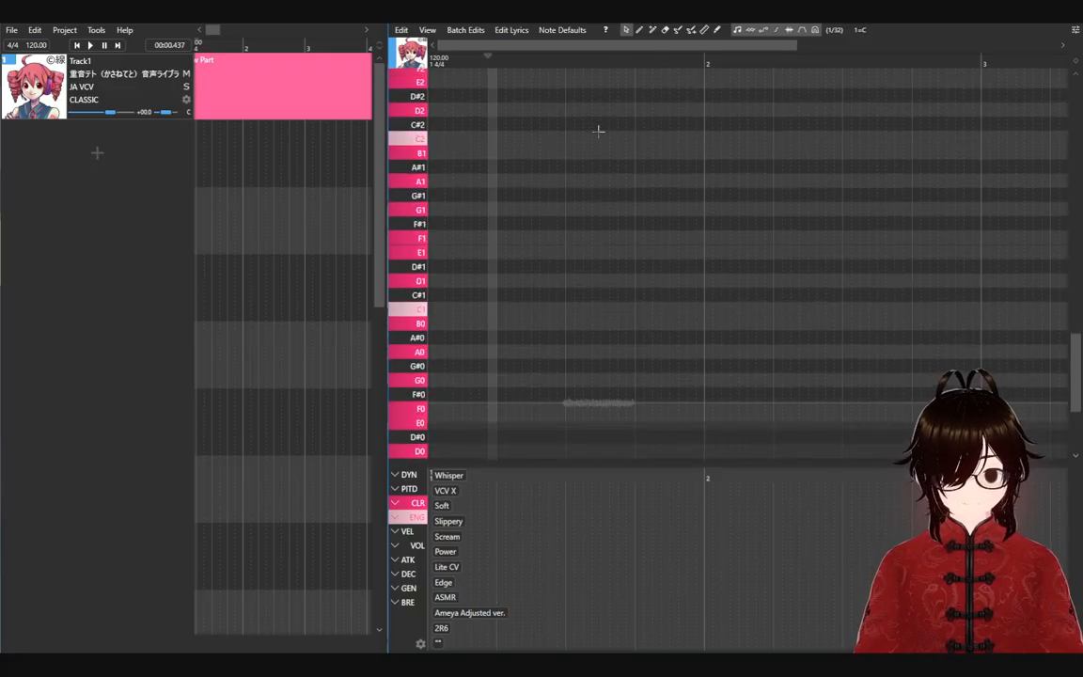
pyautogui.scroll(-3, 599, 130)
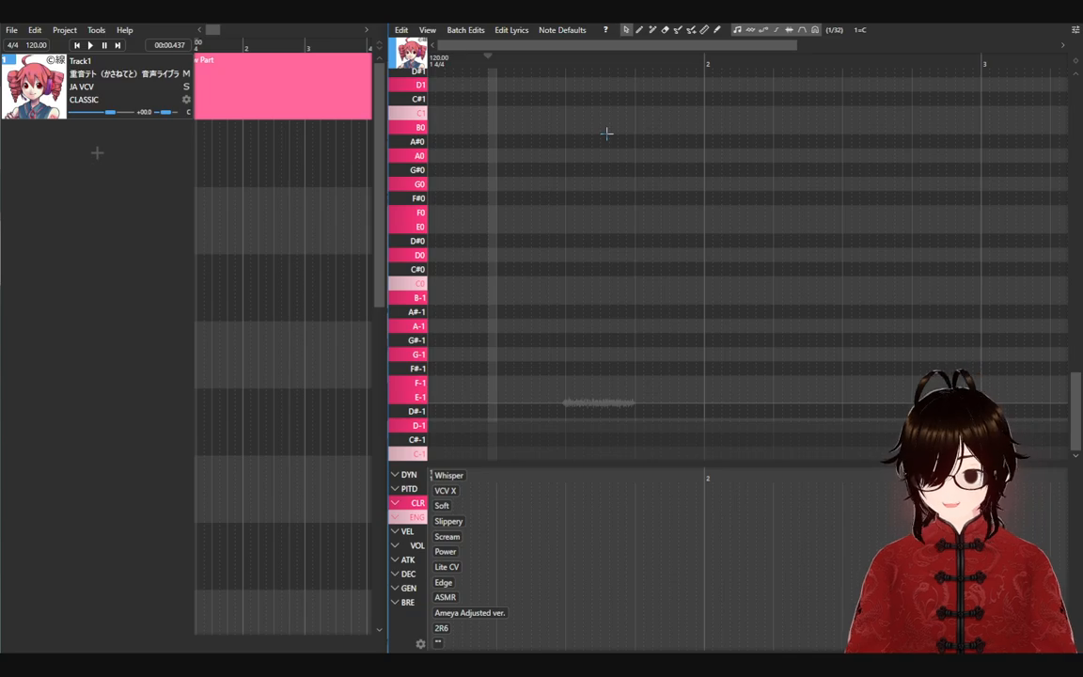
pyautogui.click(640, 32)
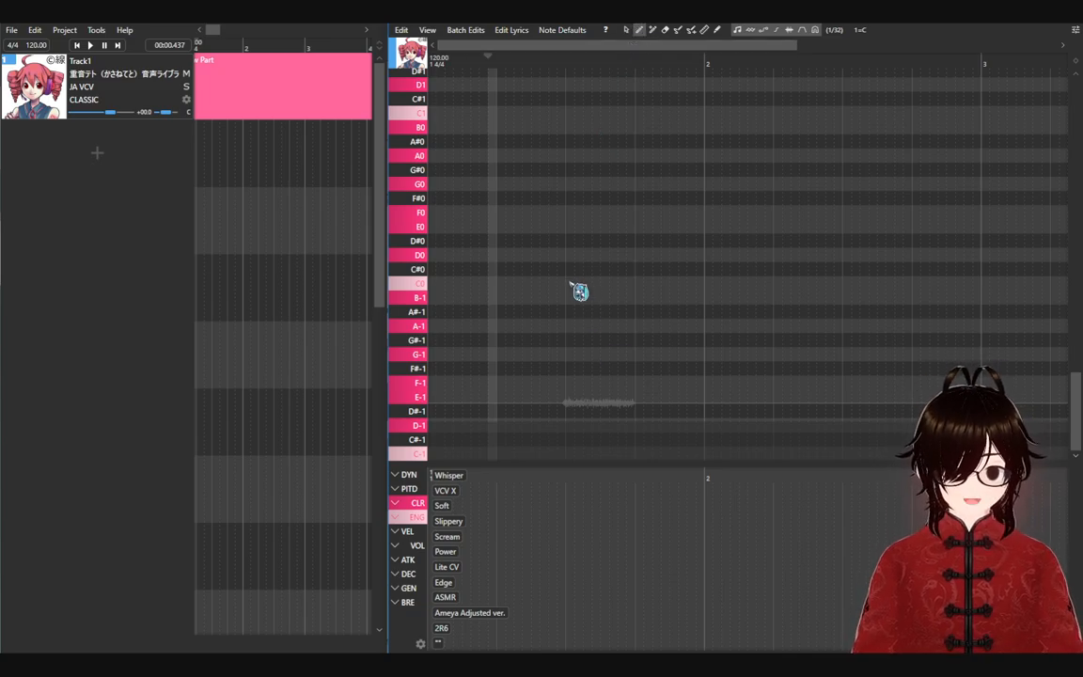
pyautogui.moveTo(571, 283); pyautogui.dragTo(622, 283)
pyautogui.doubleClick(621, 283)
pyautogui.write('a')
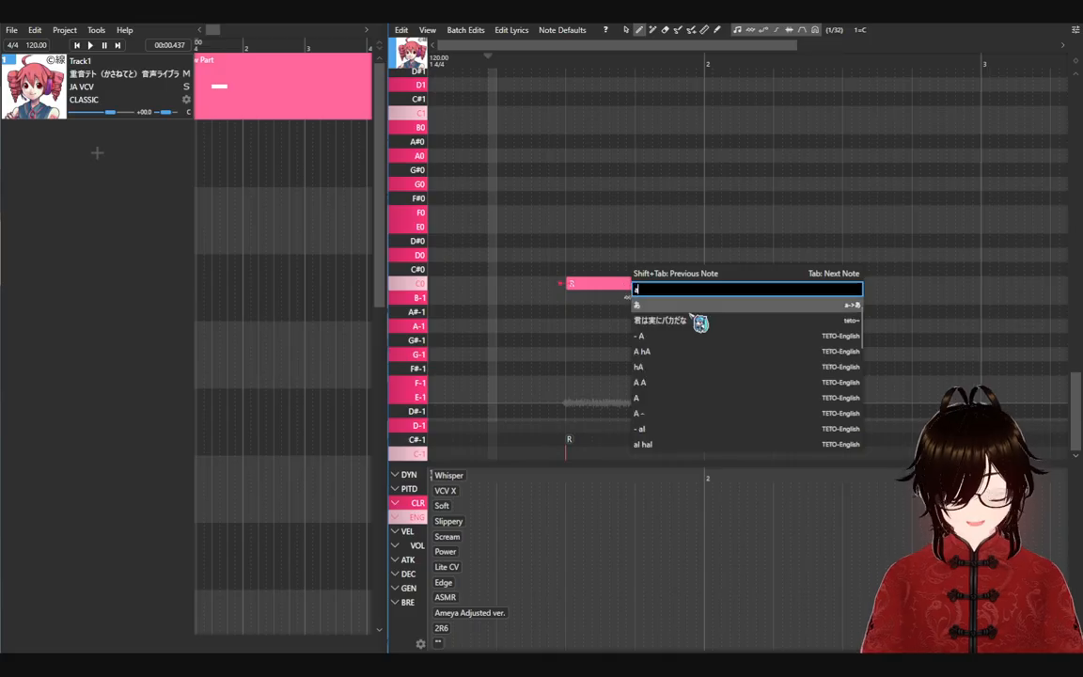
pyautogui.click(659, 305)
# Step: Set the track's renderer to WORLDLINE-R and shorten the C0 note to half its length
pyautogui.click(132, 98)
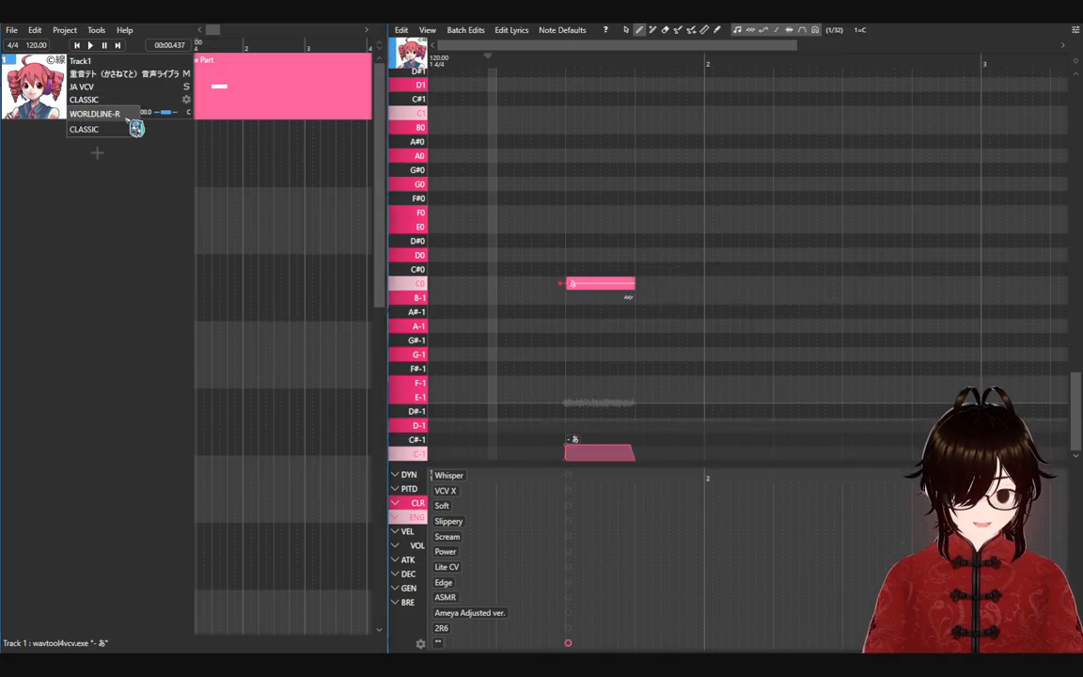
pyautogui.click(132, 115)
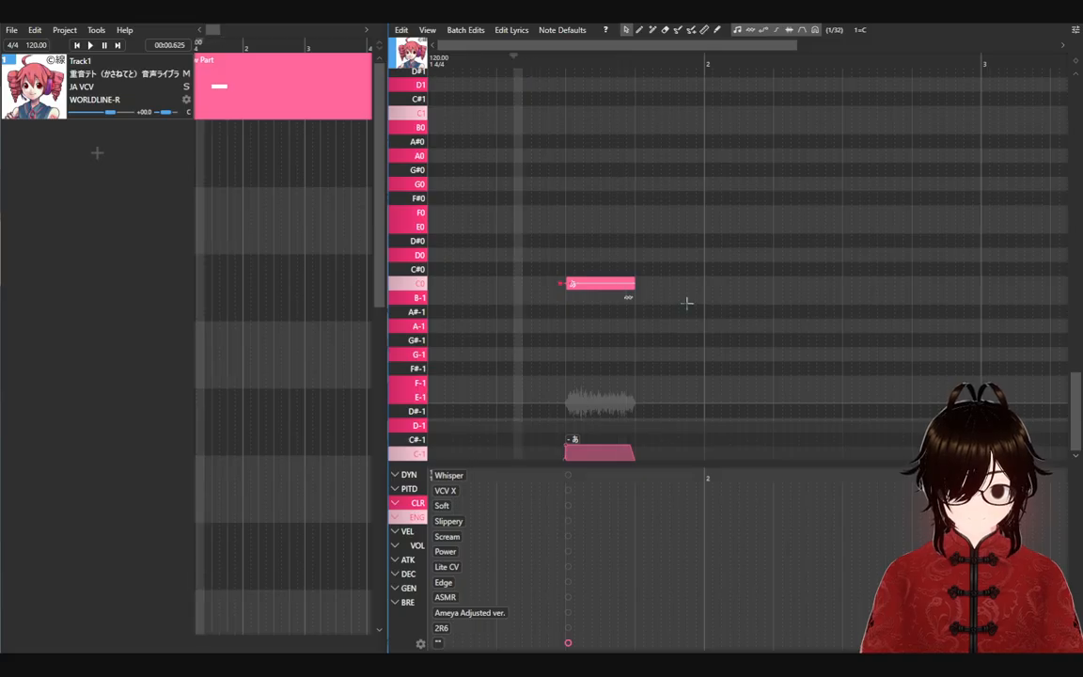
pyautogui.moveTo(630, 282); pyautogui.dragTo(600, 283)
# Step: Add a C4 note directly after the C0 note, extend it to the start of bar 2 and give it the lyric あ
pyautogui.scroll(10, 616, 248)
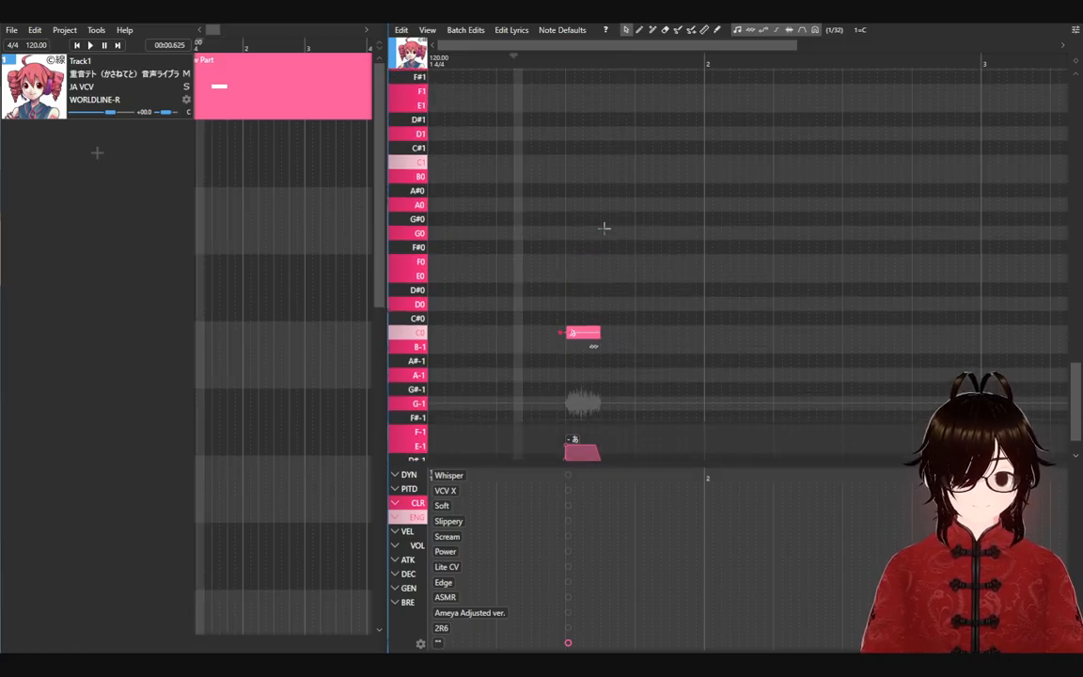
pyautogui.press('2')
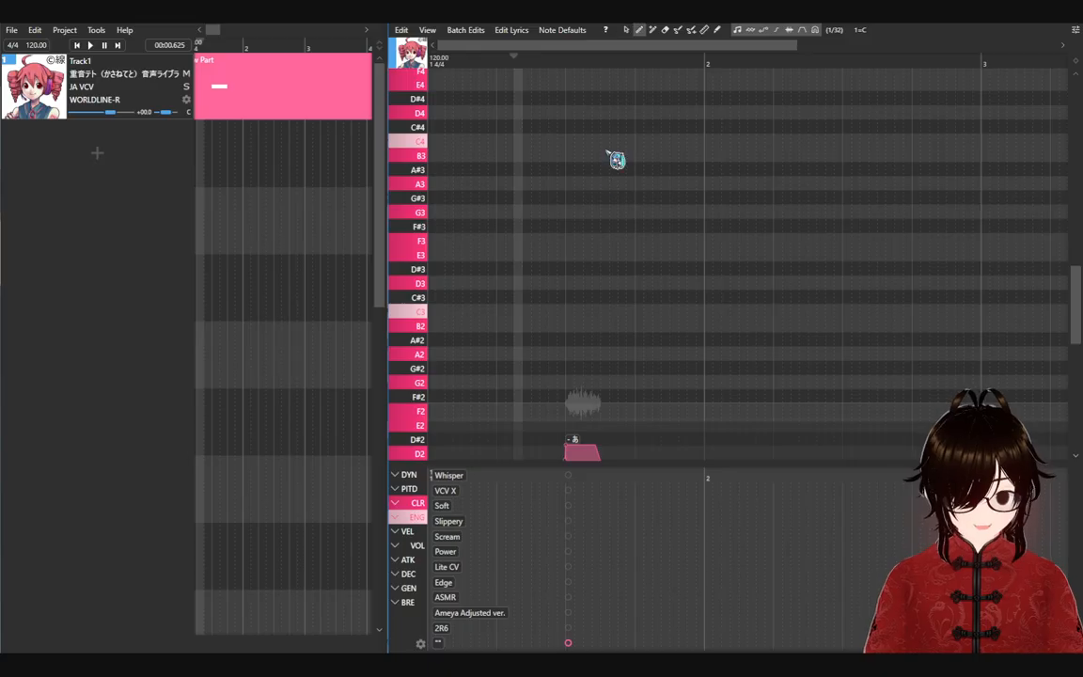
pyautogui.click(613, 143)
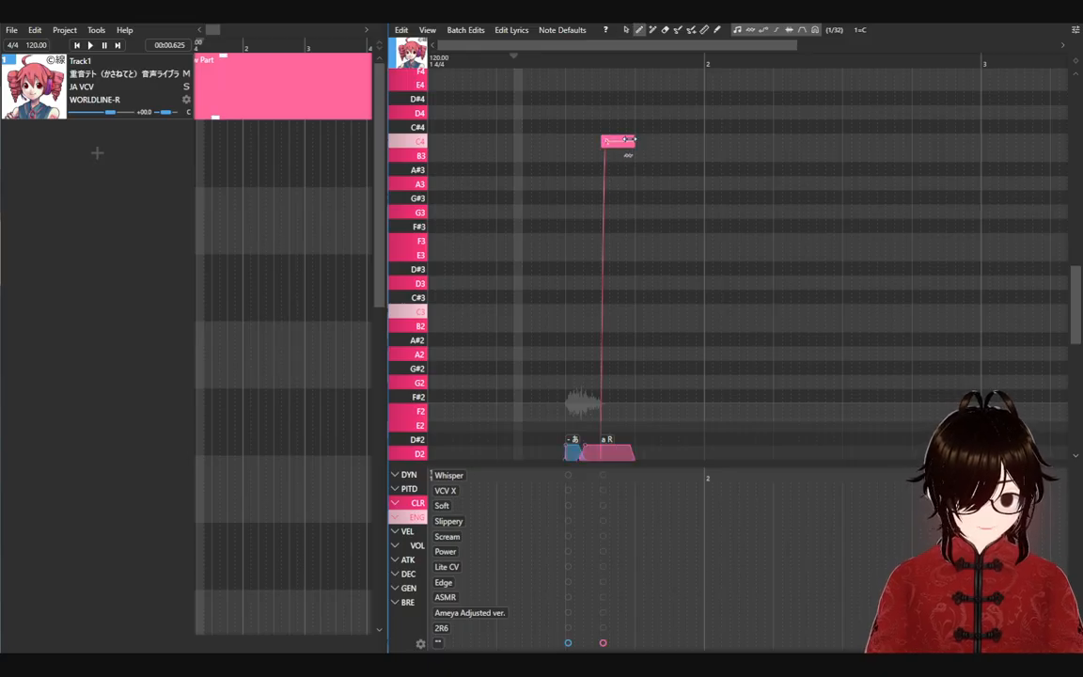
pyautogui.moveTo(625, 146); pyautogui.dragTo(704, 149)
pyautogui.doubleClick(689, 146)
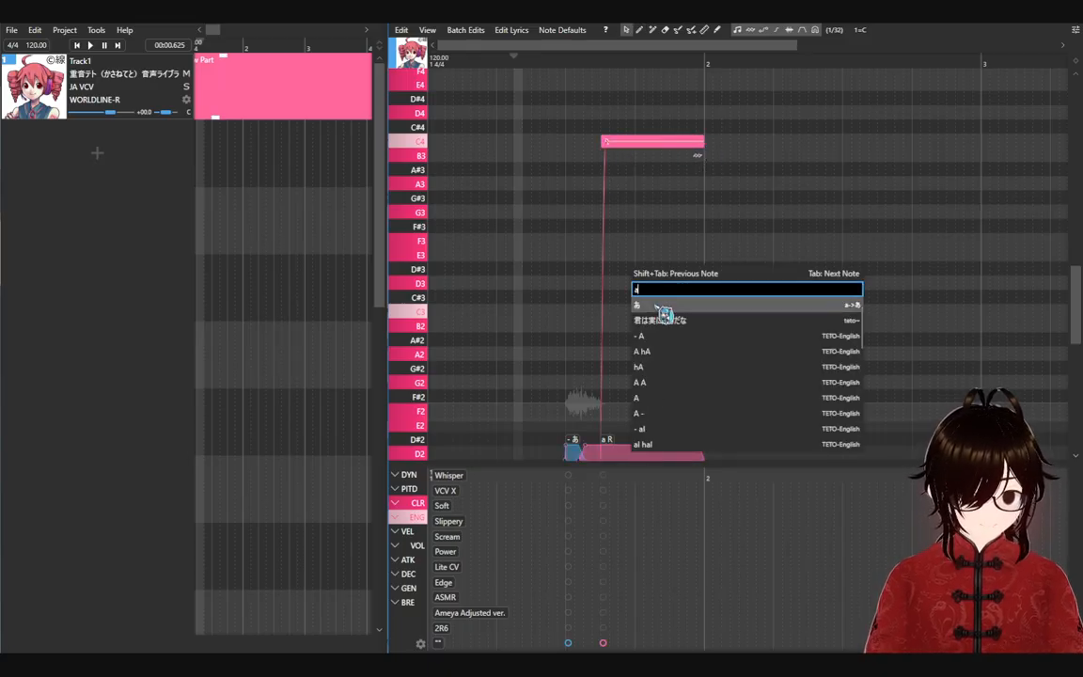
pyautogui.press('Return')
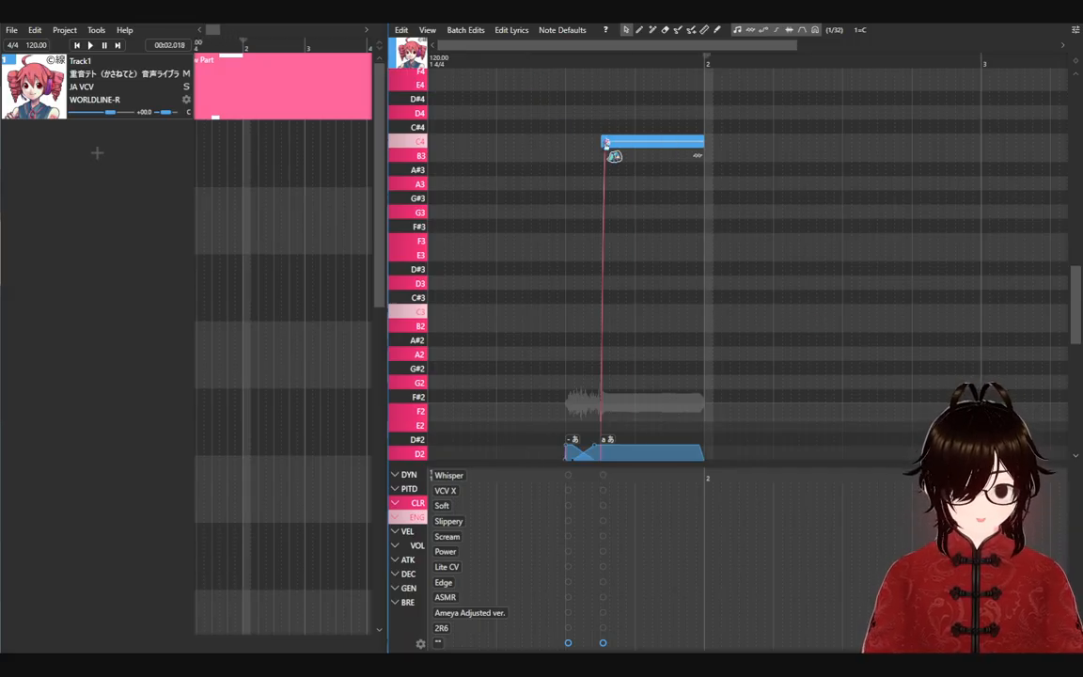
# Step: Tighten the pitch points between the C0 and C4 notes into a vertical jump at the note boundary
pyautogui.moveTo(609, 156)
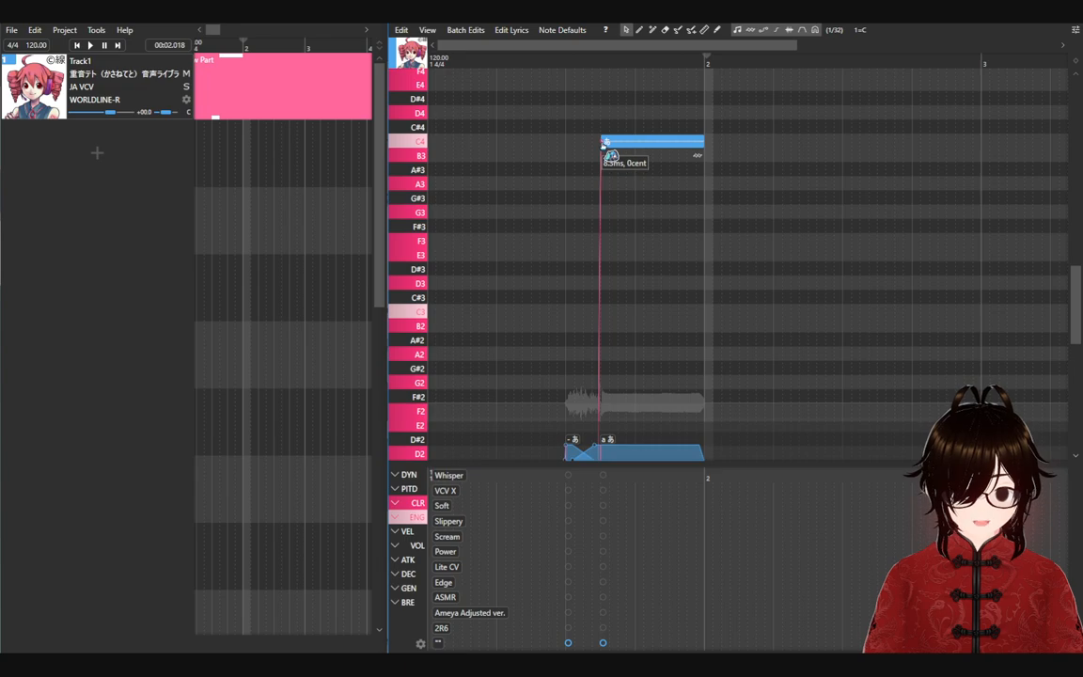
pyautogui.moveTo(610, 155); pyautogui.dragTo(612, 153)
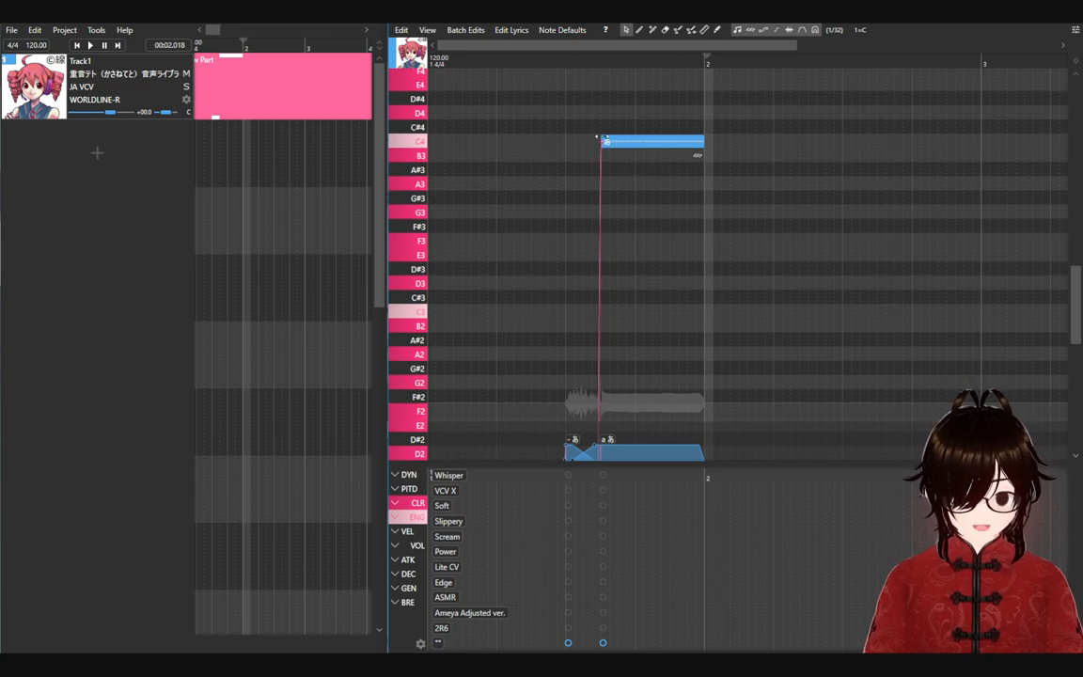
pyautogui.scroll(-8, 599, 167)
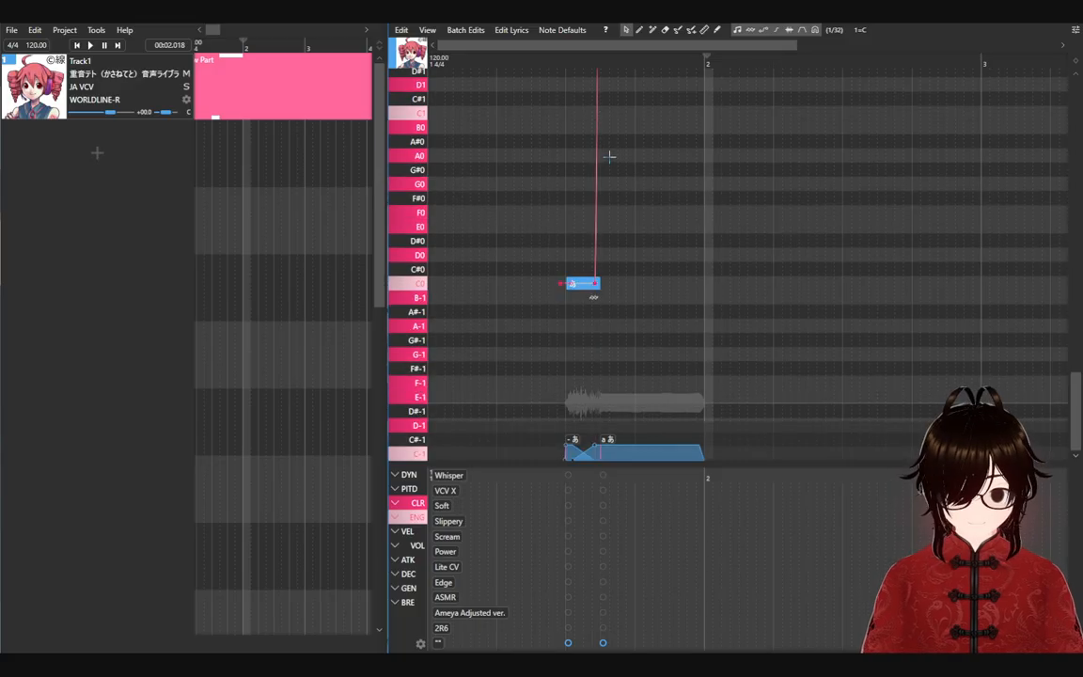
pyautogui.moveTo(596, 284); pyautogui.dragTo(735, 300)
pyautogui.scroll(8, 611, 273)
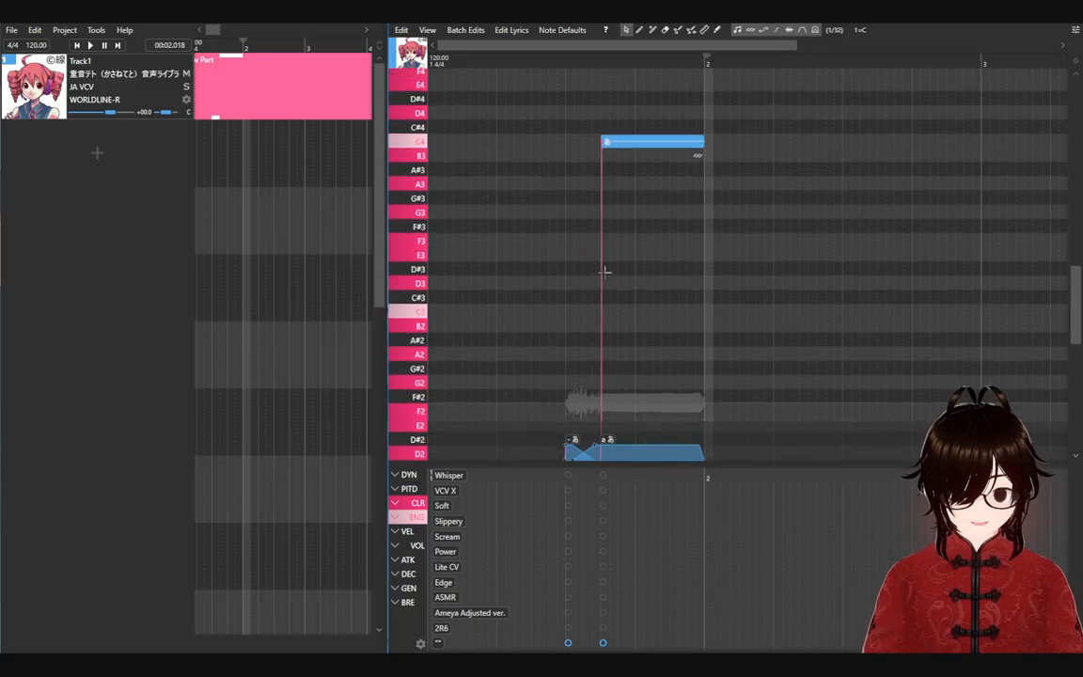
# Step: Play the C0-to-C4 transition and place the playhead just before the C0 note
pyautogui.click(522, 62)
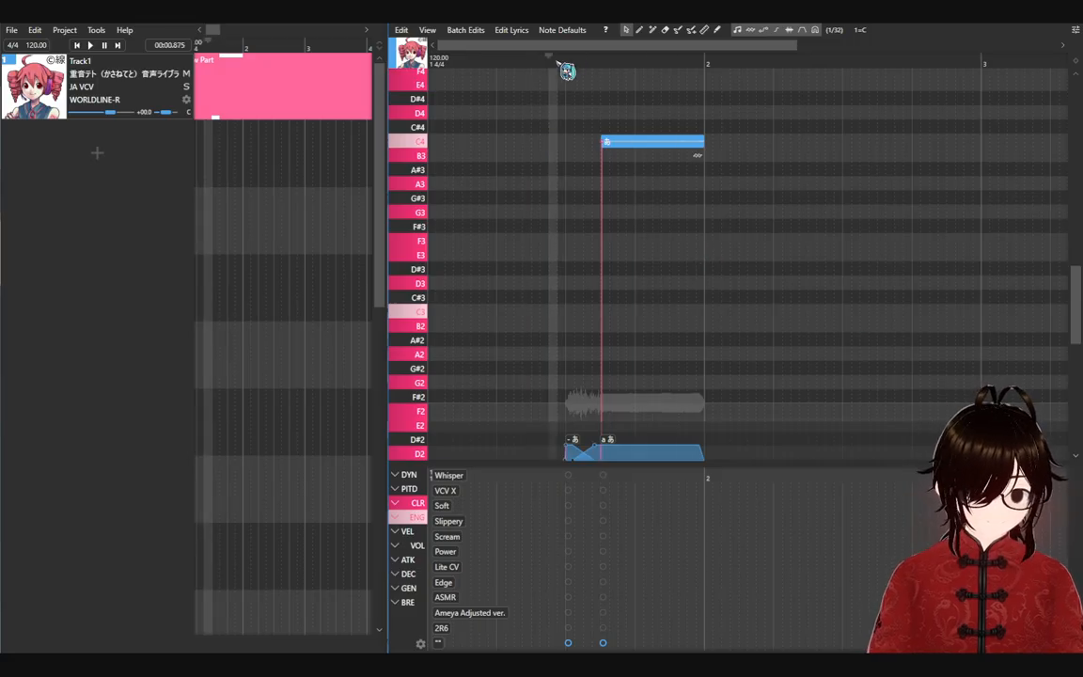
pyautogui.click(548, 60)
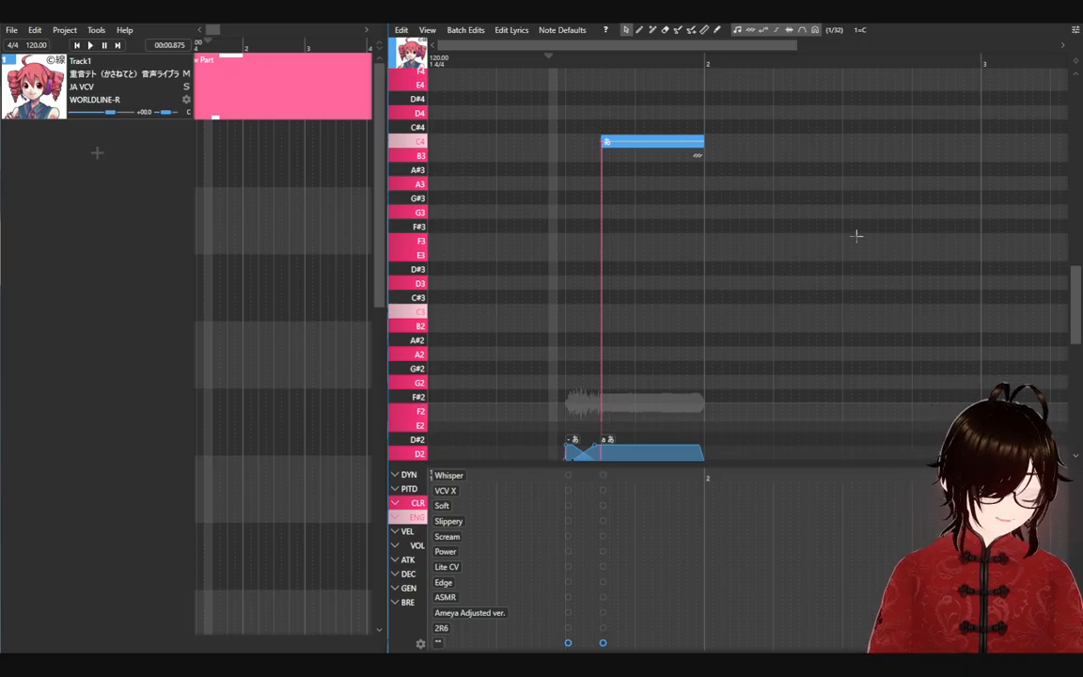
# Step: Show the dynamics curve and lower it to the minimum across the whole C0 note
pyautogui.click(543, 62)
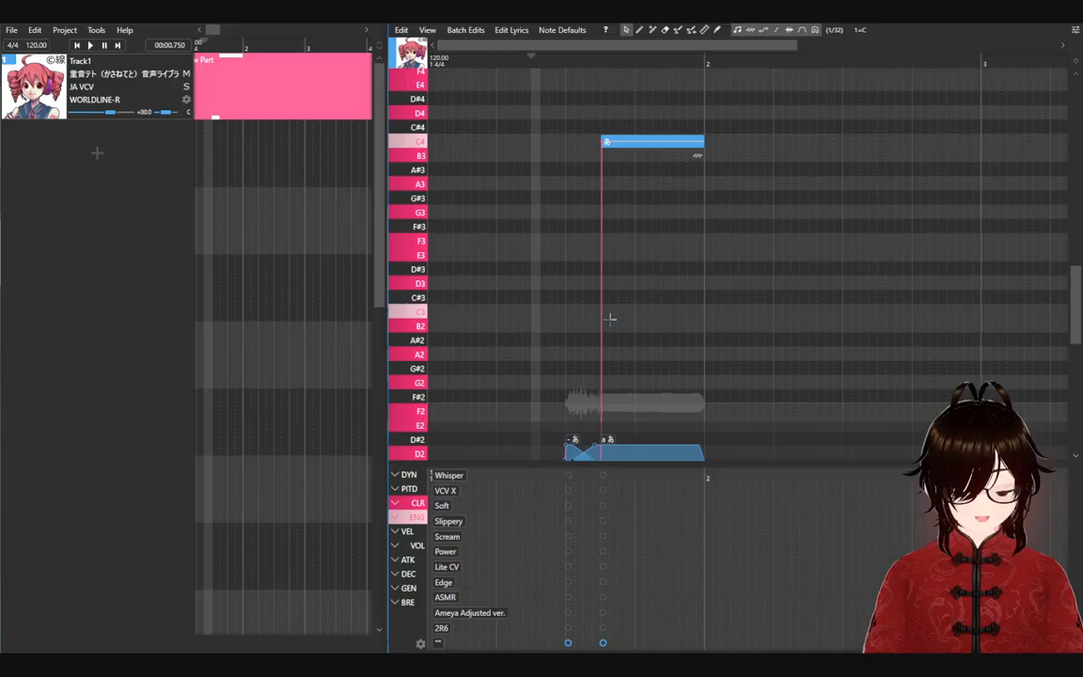
pyautogui.scroll(-3, 712, 223)
pyautogui.scroll(-8, 621, 307)
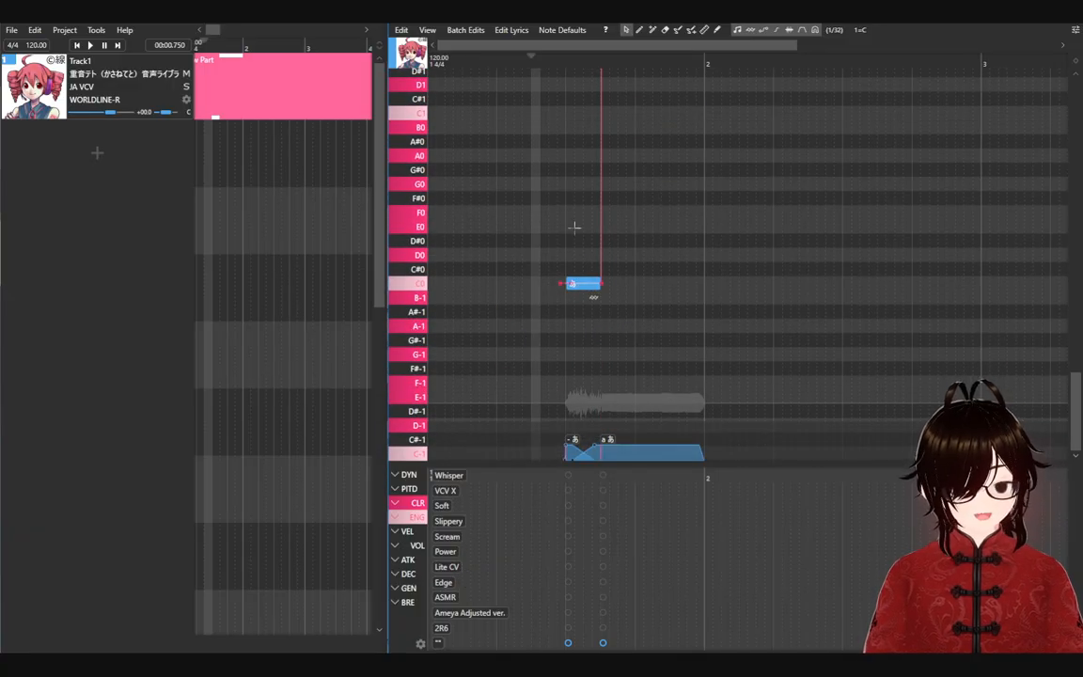
pyautogui.click(410, 475)
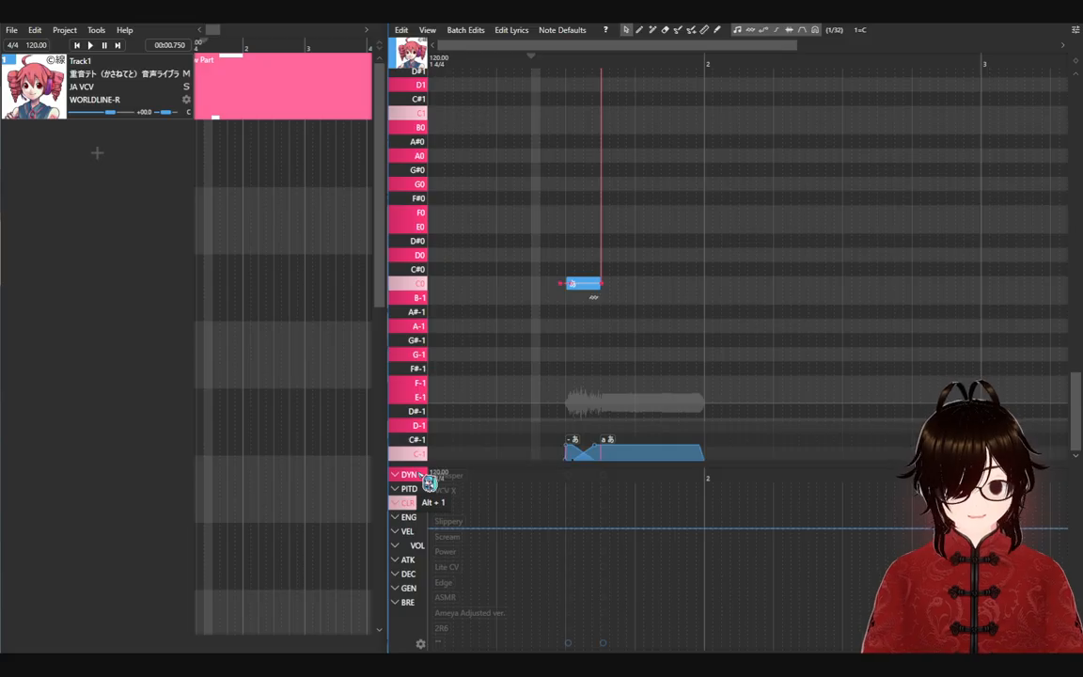
pyautogui.moveTo(582, 531)
pyautogui.mouseDown()
pyautogui.moveTo(619, 522)
pyautogui.moveTo(672, 558)
pyautogui.moveTo(669, 609)
pyautogui.moveTo(623, 520)
pyautogui.moveTo(602, 571)
pyautogui.moveTo(615, 599)
pyautogui.mouseUp()
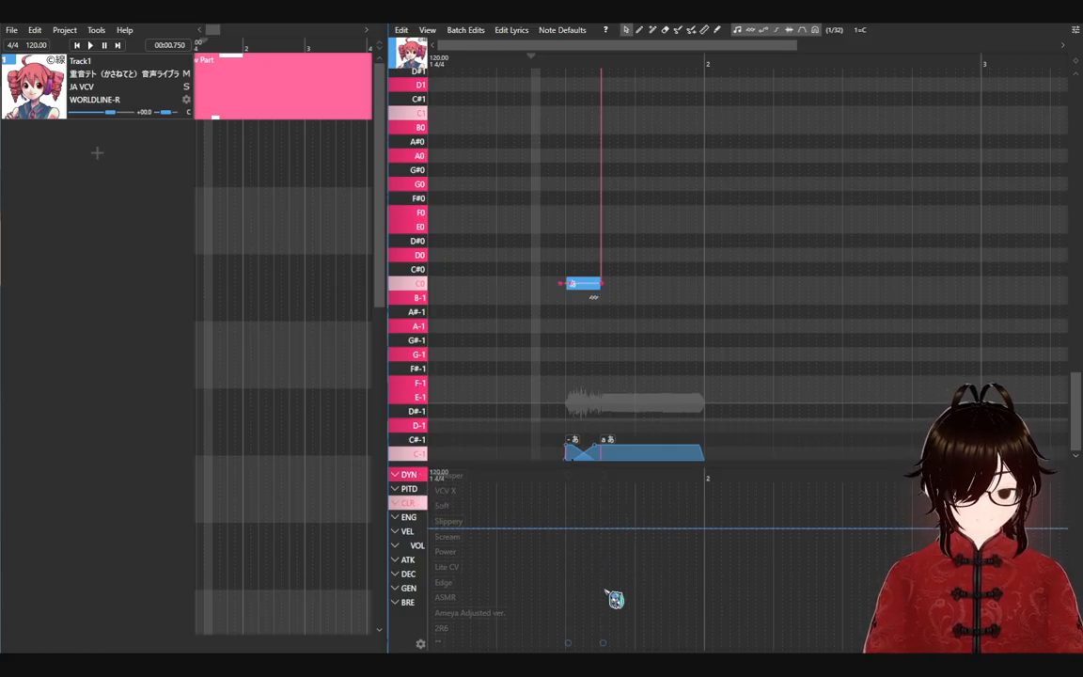
pyautogui.scroll(4, 579, 329)
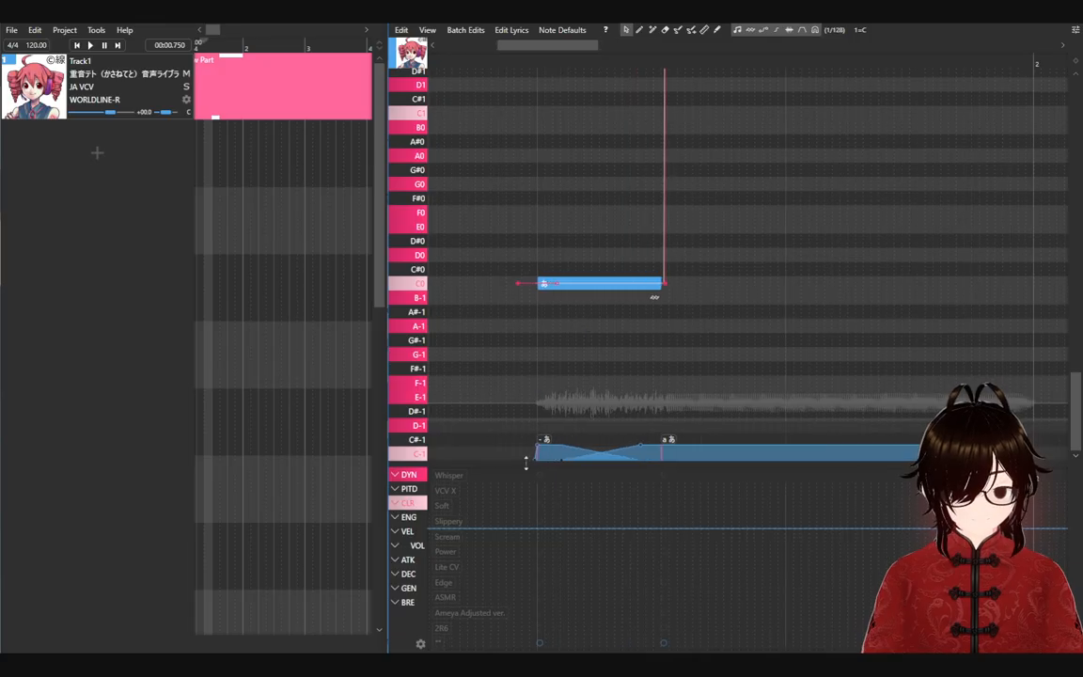
pyautogui.moveTo(532, 534)
pyautogui.mouseDown()
pyautogui.moveTo(538, 647)
pyautogui.moveTo(661, 647)
pyautogui.mouseUp()
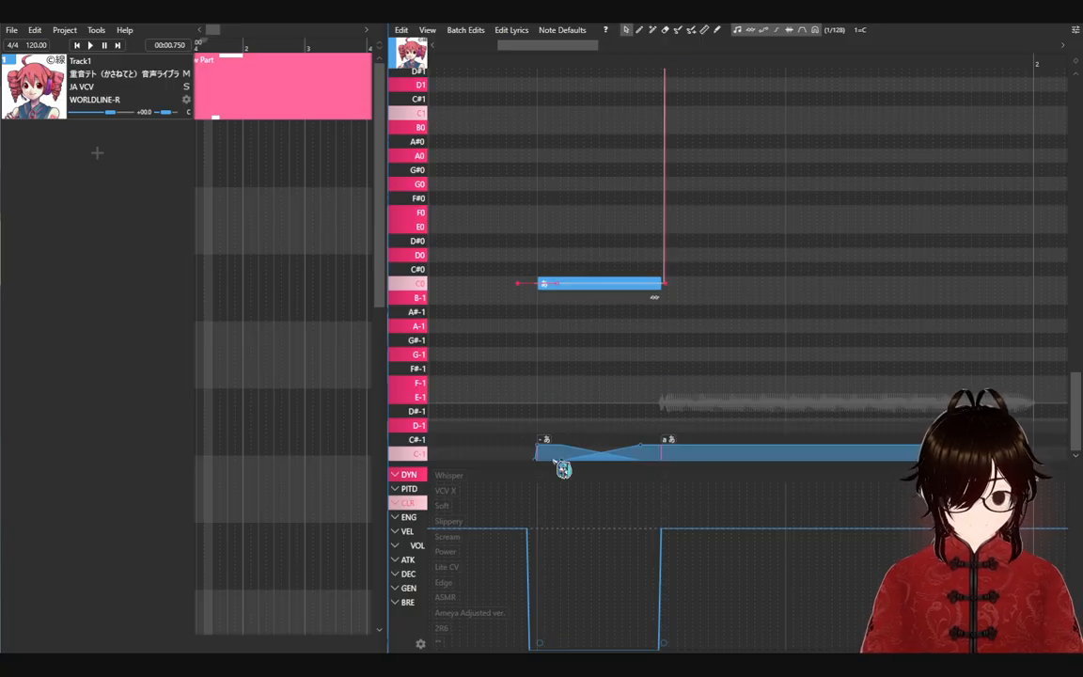
# Step: Try four progressively louder dynamics pulses inside the C0 note, listen to them and undo the curve
pyautogui.moveTo(548, 568)
pyautogui.mouseDown()
pyautogui.moveTo(658, 535)
pyautogui.moveTo(641, 605)
pyautogui.mouseUp()
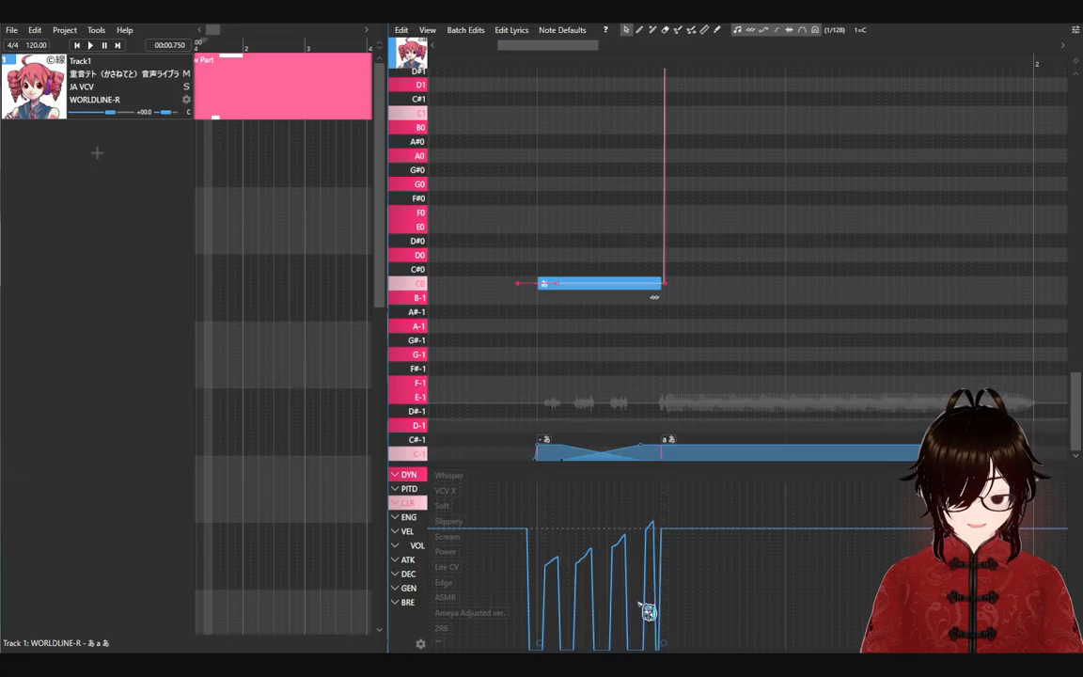
pyautogui.hscroll(2, 486, 68)
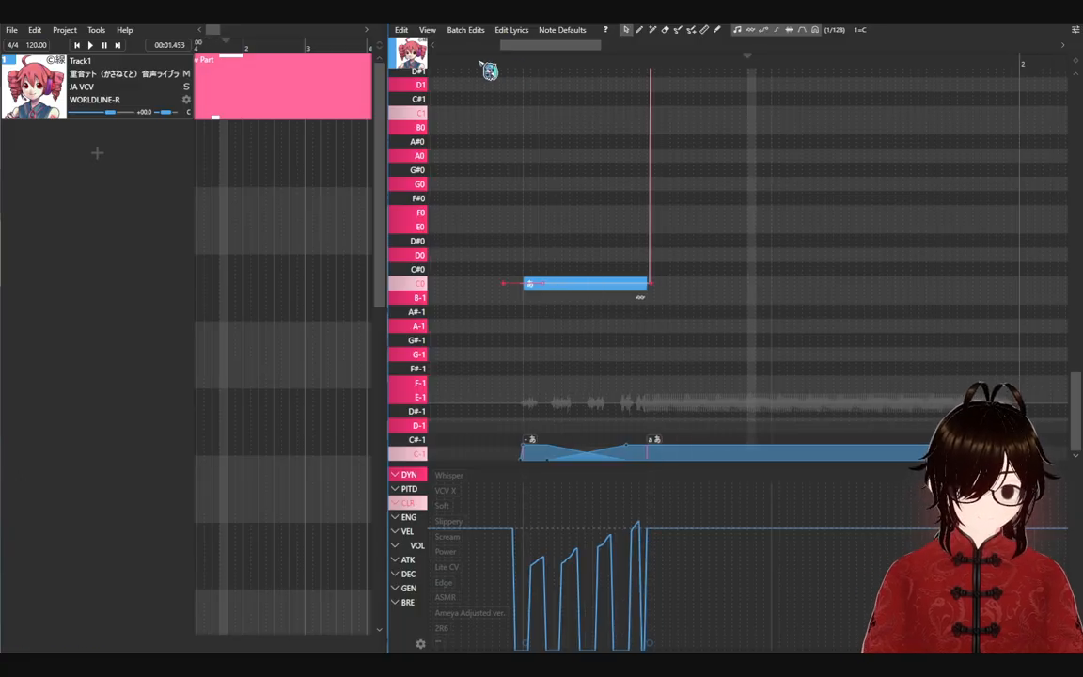
pyautogui.hscroll(-2, 546, 96)
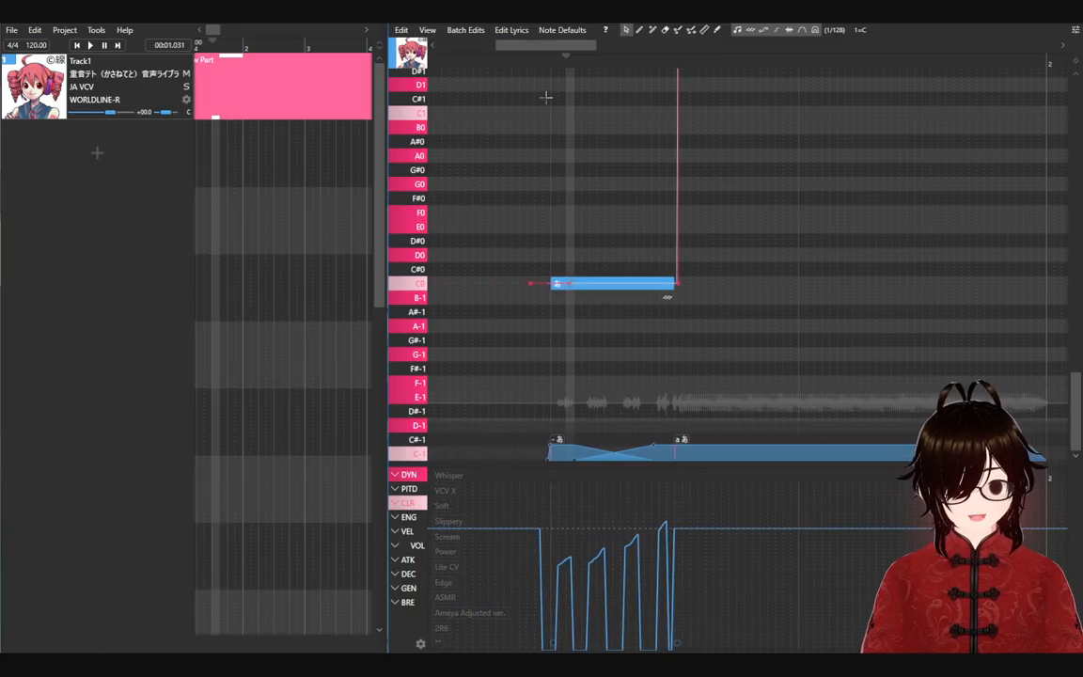
pyautogui.hotkey('ctrl', 'z')
# Step: Try a redrawn C0 dynamics dip filled with irregularly spaced narrow pulses, play it back and undo the pulses
pyautogui.moveTo(551, 539)
pyautogui.mouseDown()
pyautogui.moveTo(555, 656)
pyautogui.moveTo(677, 649)
pyautogui.mouseUp()
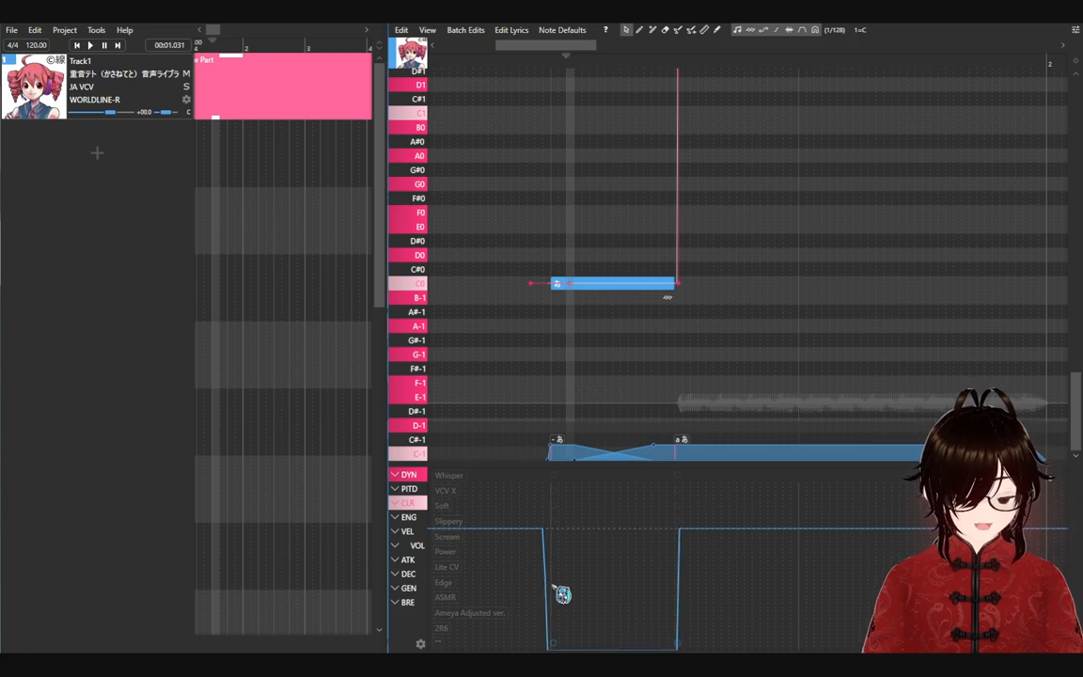
pyautogui.moveTo(561, 592)
pyautogui.mouseDown()
pyautogui.moveTo(594, 575)
pyautogui.moveTo(601, 589)
pyautogui.moveTo(637, 555)
pyautogui.moveTo(674, 581)
pyautogui.moveTo(694, 546)
pyautogui.moveTo(680, 568)
pyautogui.moveTo(681, 533)
pyautogui.mouseUp()
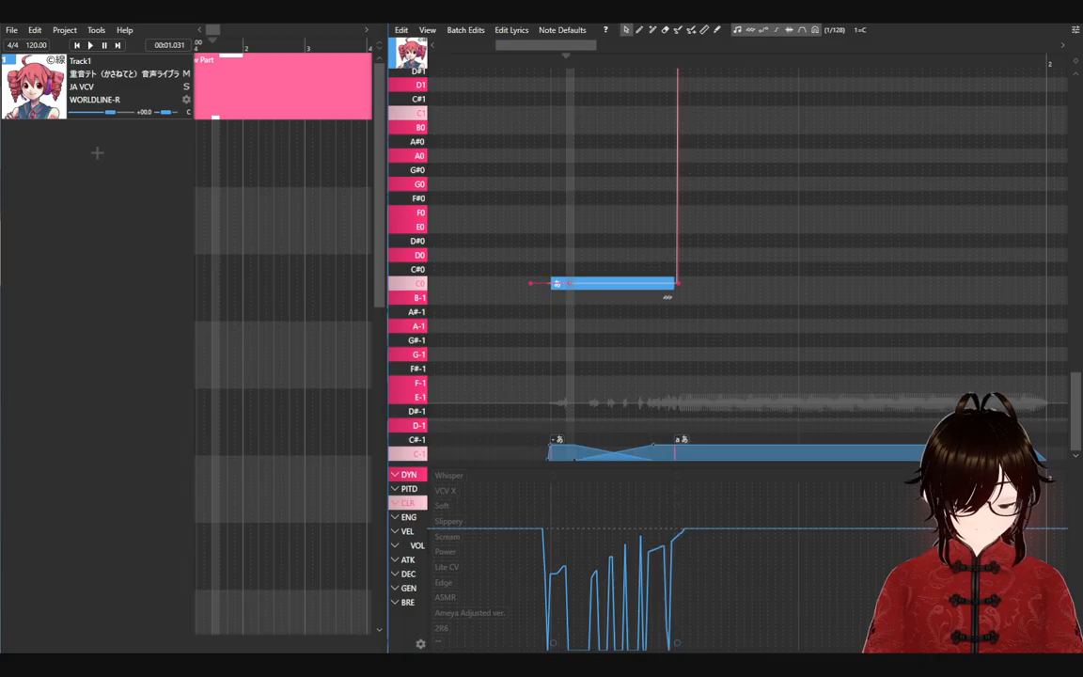
pyautogui.press('space')
pyautogui.click(502, 65)
pyautogui.press('space')
pyautogui.press('space')
pyautogui.moveTo(522, 46); pyautogui.dragTo(513, 46)
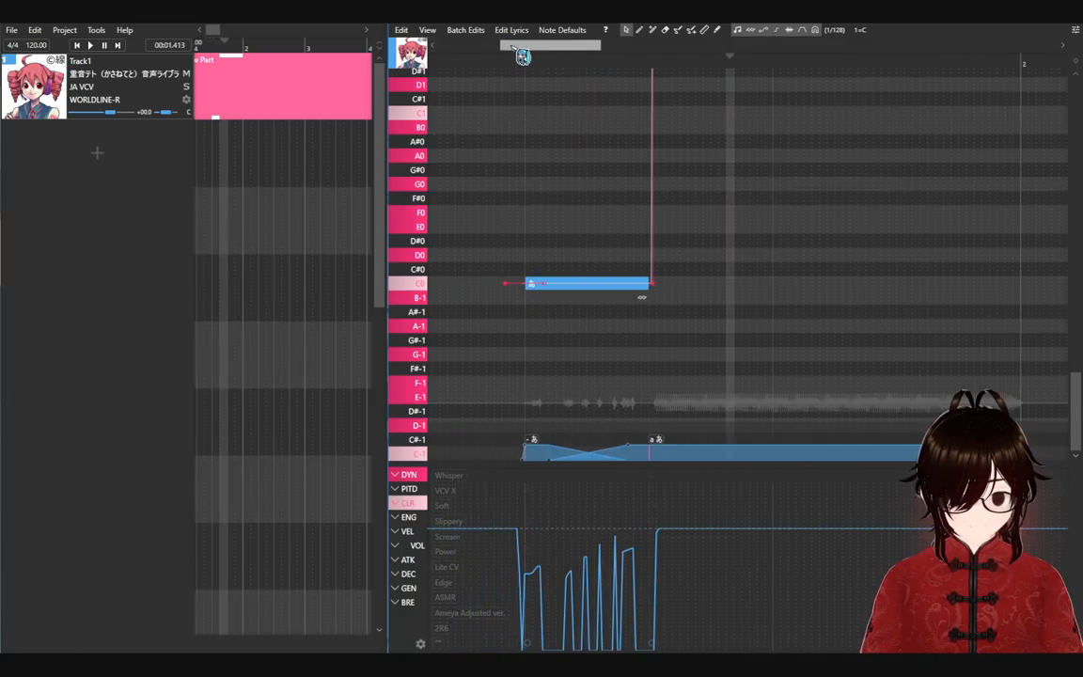
pyautogui.hotkey('ctrl', 'z')
# Step: Draw dense dynamics pulses across the C0 note, rising towards the C4 note and getting narrower, and play the transition
pyautogui.moveTo(608, 482)
pyautogui.mouseDown()
pyautogui.moveTo(597, 611)
pyautogui.moveTo(557, 606)
pyautogui.moveTo(554, 590)
pyautogui.moveTo(653, 549)
pyautogui.mouseUp()
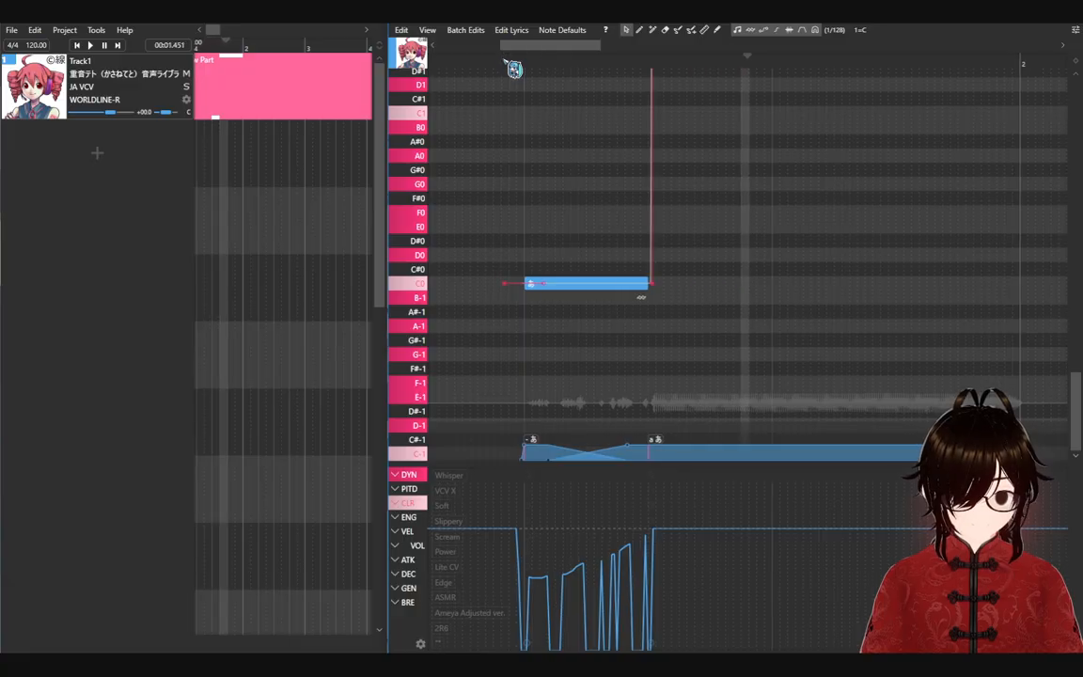
pyautogui.hscroll(2, 498, 98)
pyautogui.moveTo(537, 576)
pyautogui.mouseDown()
pyautogui.moveTo(508, 584)
pyautogui.moveTo(450, 550)
pyautogui.moveTo(471, 559)
pyautogui.mouseUp()
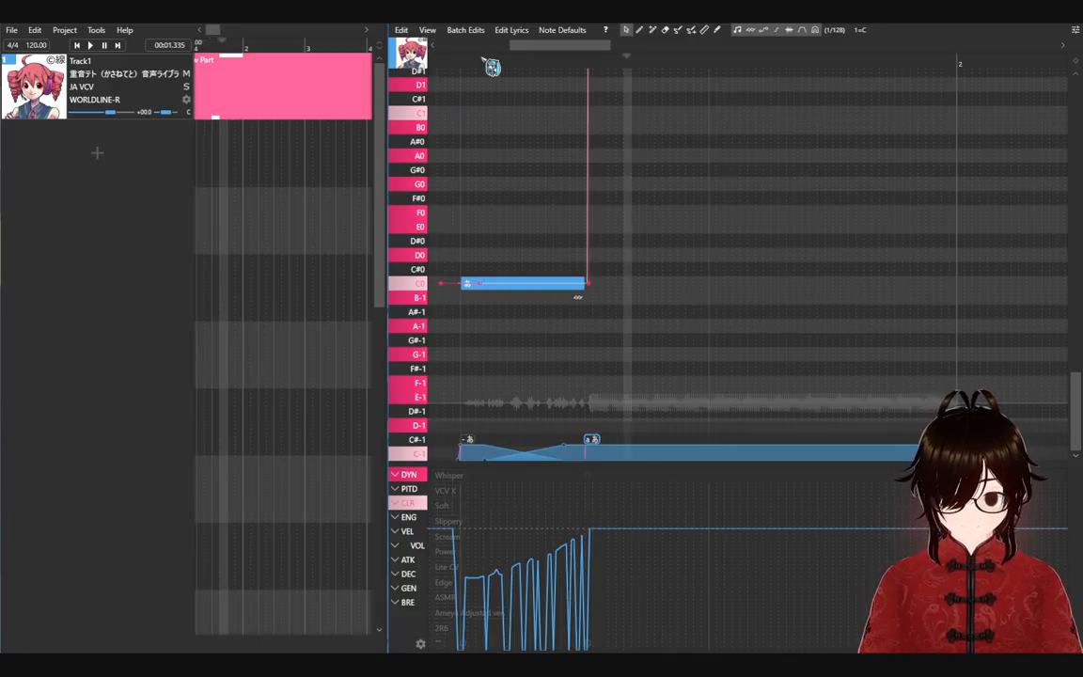
pyautogui.hscroll(2, 489, 68)
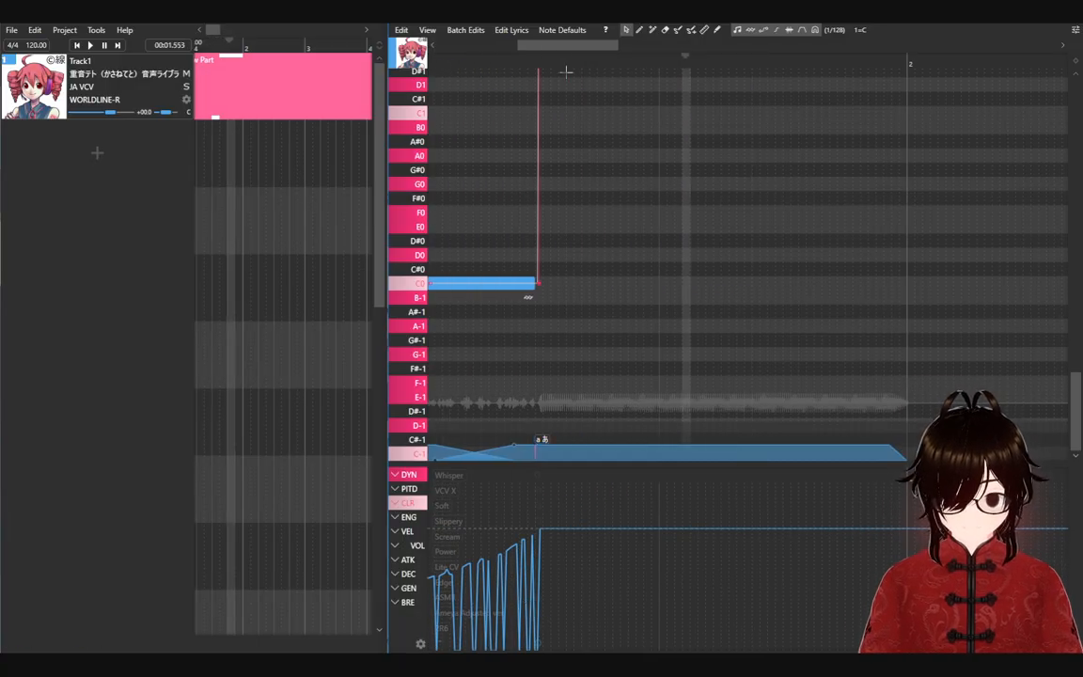
pyautogui.click(458, 69)
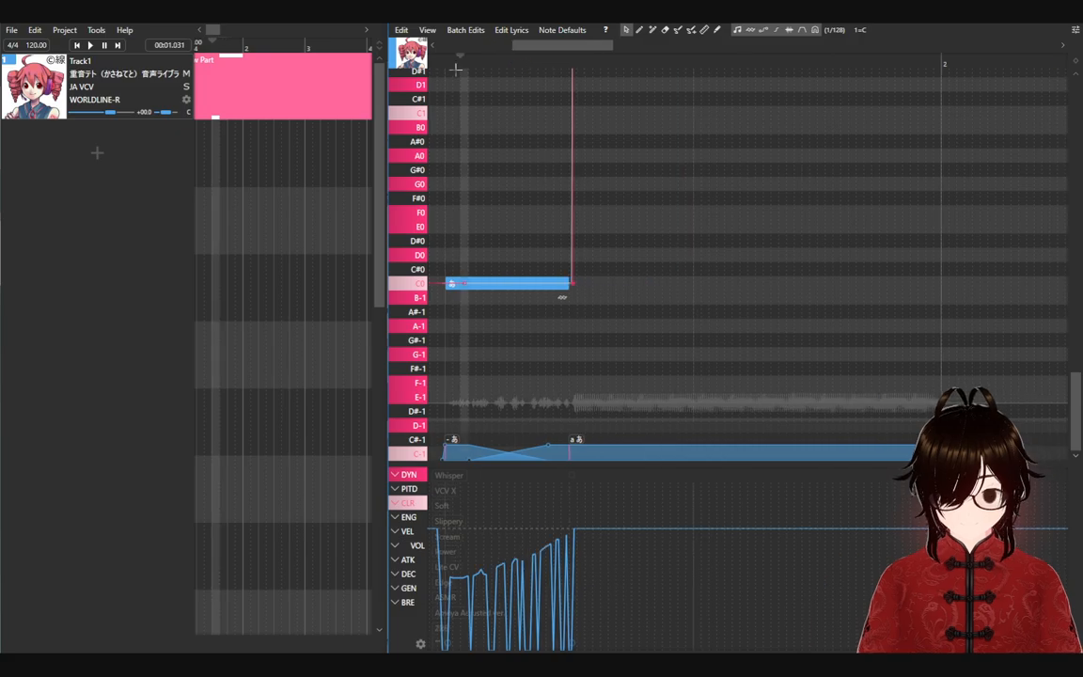
pyautogui.moveTo(573, 54)
pyautogui.mouseDown()
pyautogui.moveTo(537, 53)
pyautogui.moveTo(563, 60)
pyautogui.mouseUp()
pyautogui.scroll(-2, 568, 224)
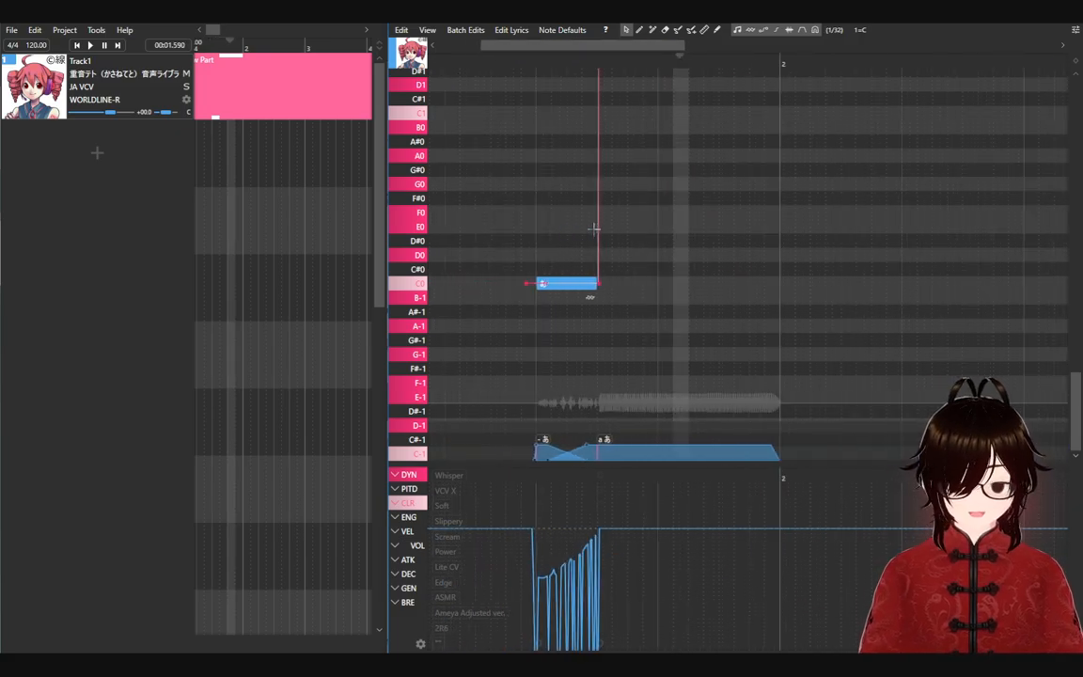
# Step: Show the voice color lane and change the C0 note's lyric to the soft alias - あ弱
pyautogui.scroll(2, 532, 216)
pyautogui.click(407, 503)
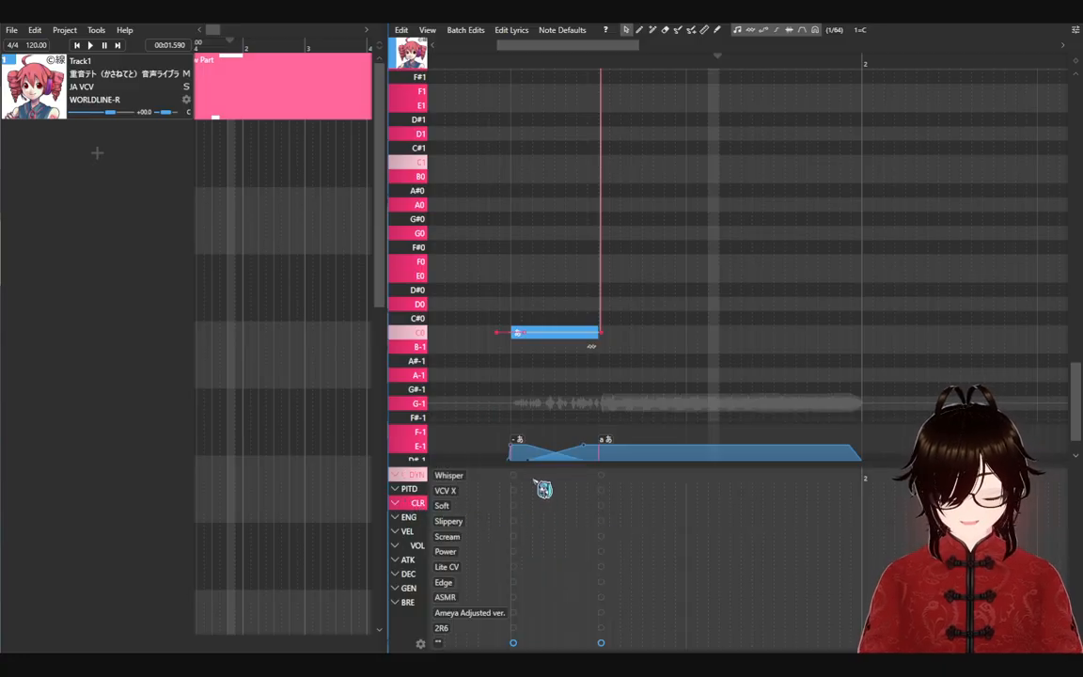
pyautogui.moveTo(543, 345); pyautogui.dragTo(451, 233)
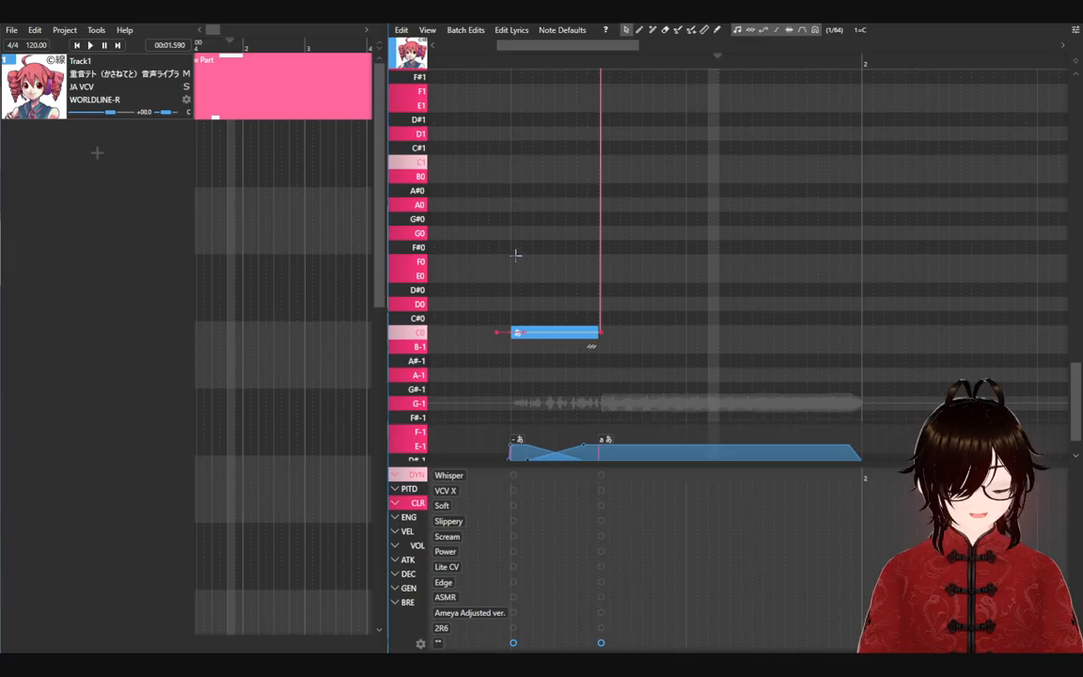
pyautogui.click(550, 508)
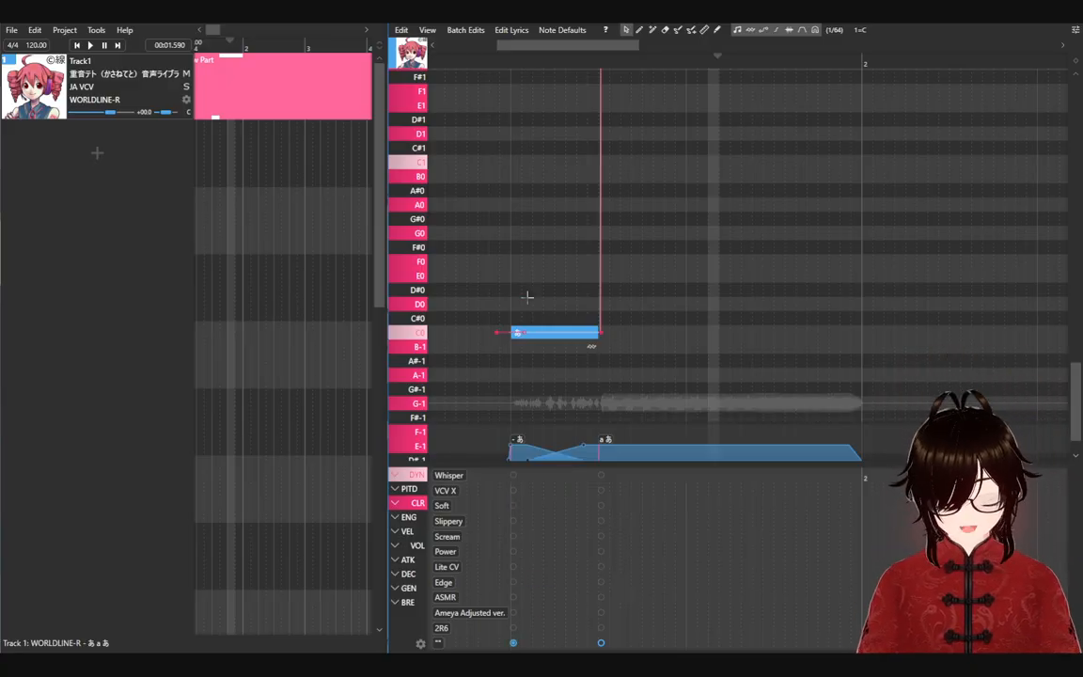
pyautogui.doubleClick(544, 332)
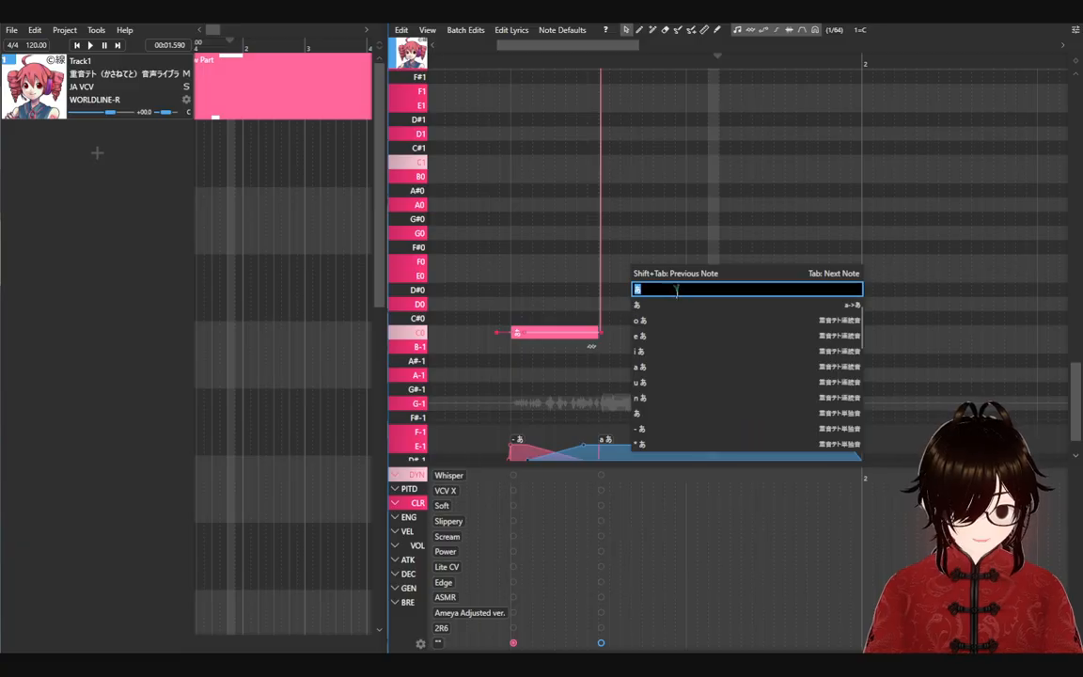
pyautogui.scroll(-3, 711, 357)
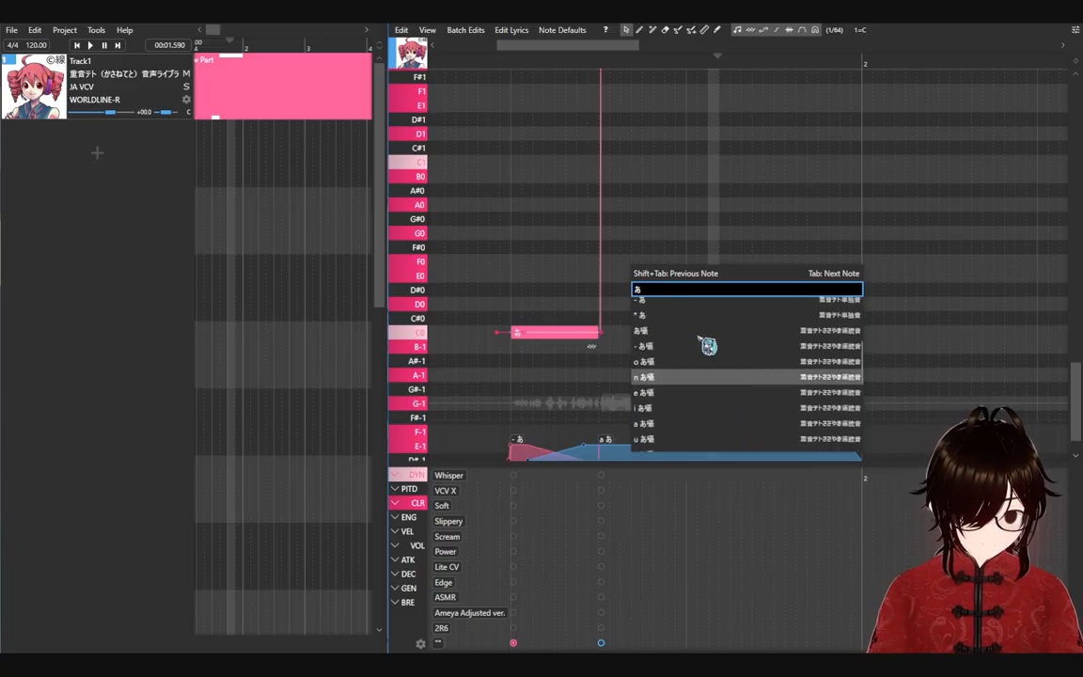
pyautogui.scroll(-5, 707, 346)
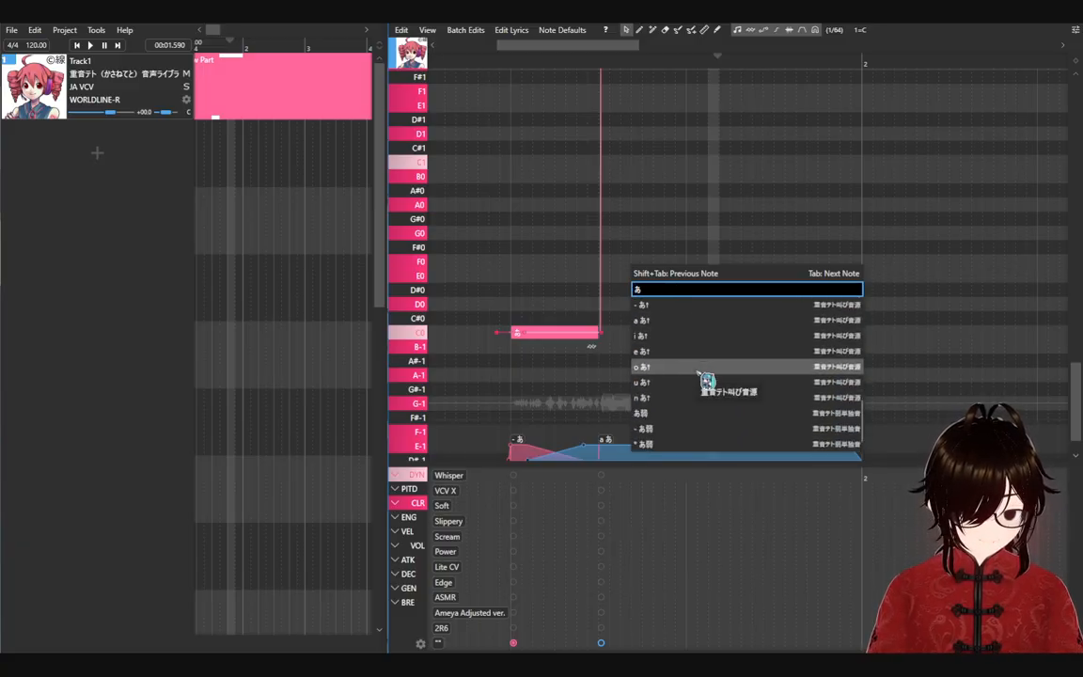
pyautogui.click(698, 432)
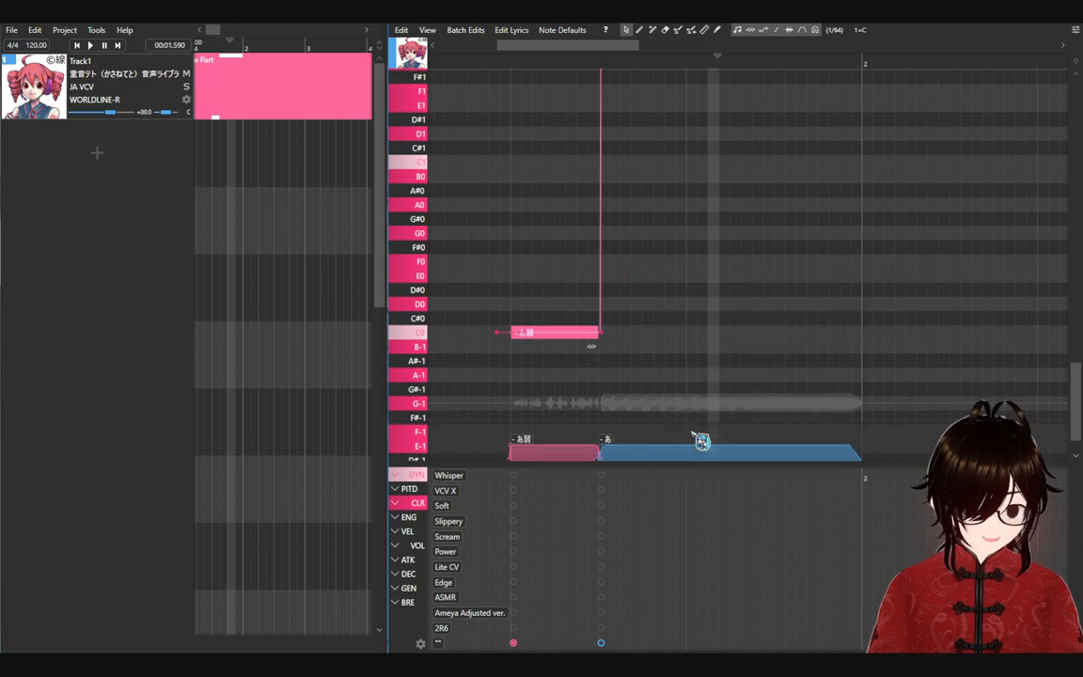
# Step: Play the transition from before the C0 note and override the C4 note's phoneme alias with a あ
pyautogui.click(463, 61)
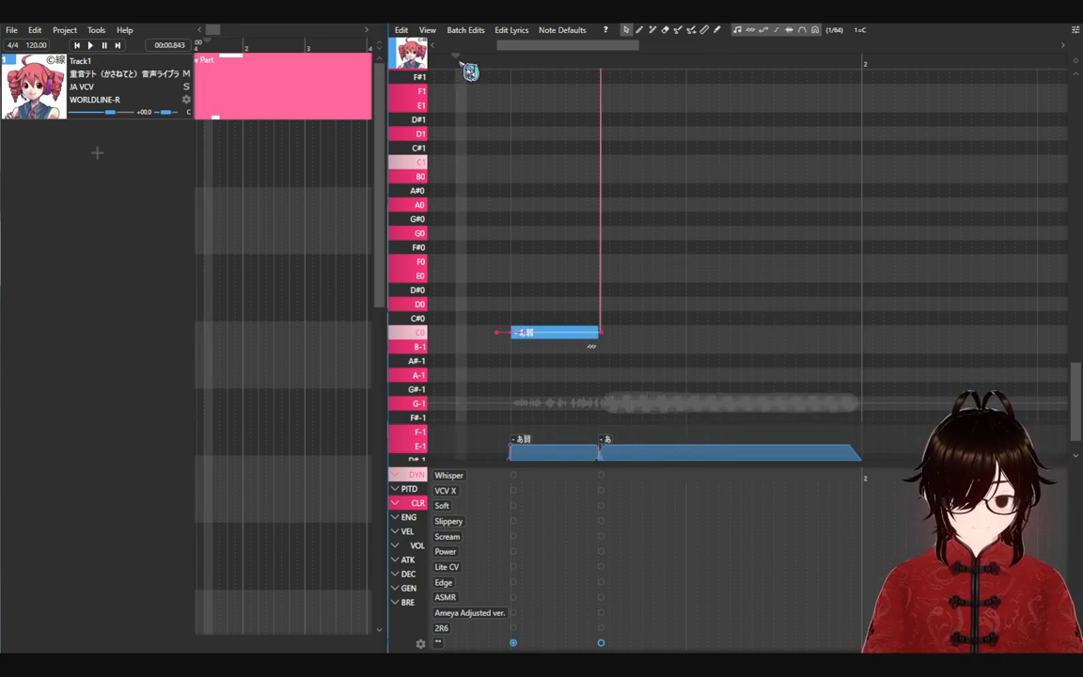
pyautogui.doubleClick(608, 441)
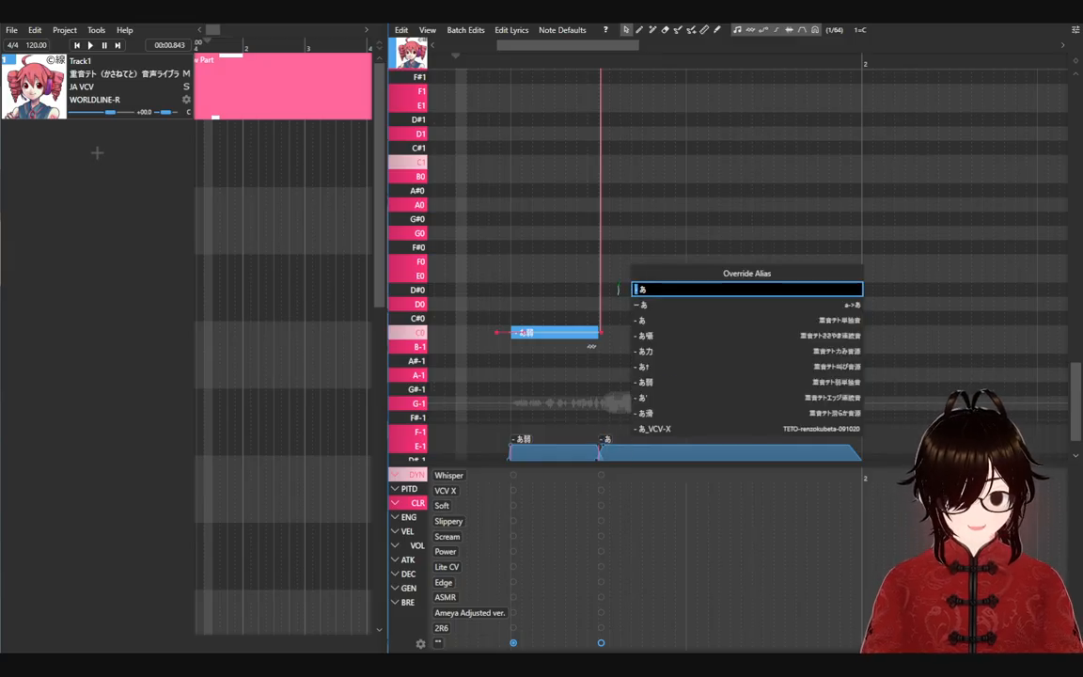
pyautogui.scroll(-1, 714, 411)
pyautogui.click(789, 381)
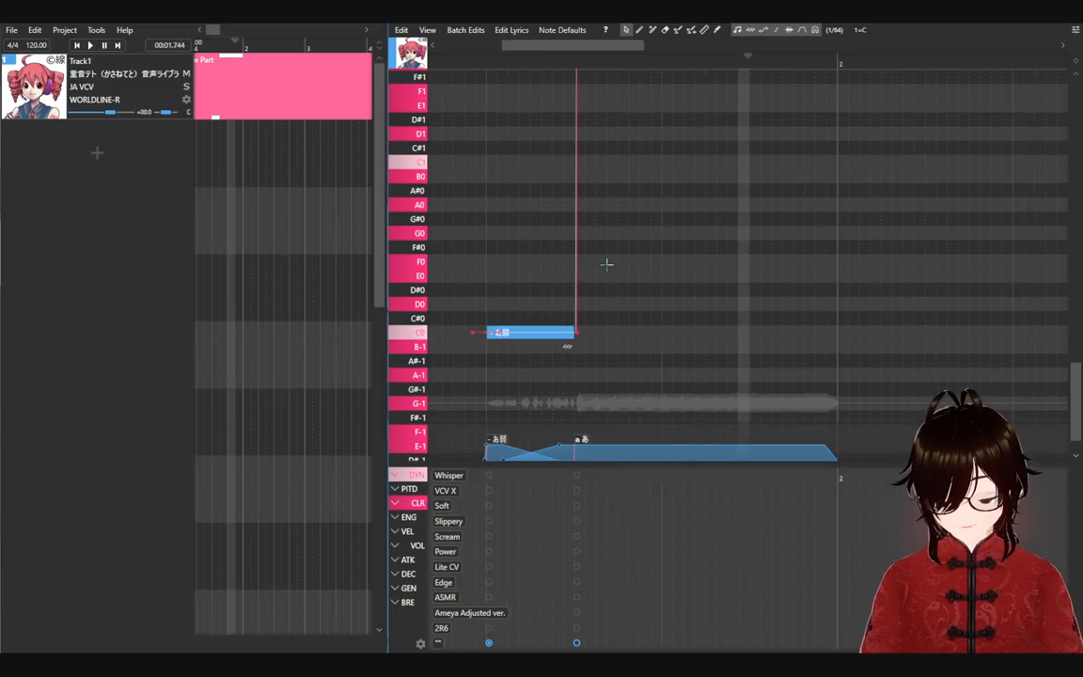
# Step: Review the sung C4 note, the C0 growl note and the track's phonemizer setting
pyautogui.scroll(5, 611, 256)
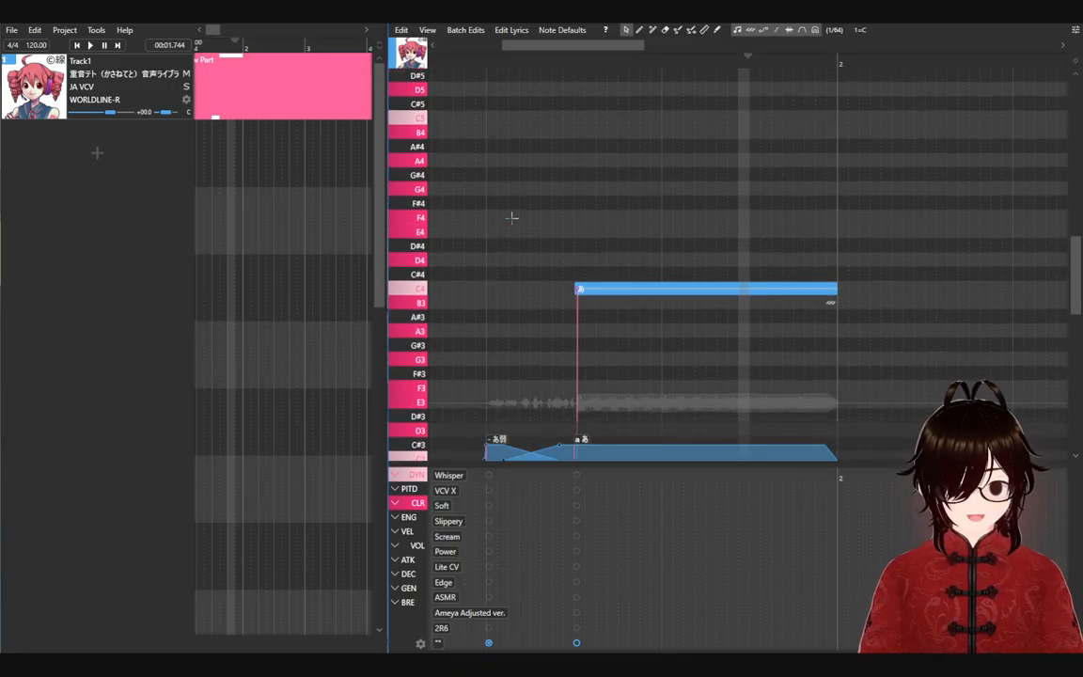
pyautogui.moveTo(496, 213); pyautogui.dragTo(606, 282)
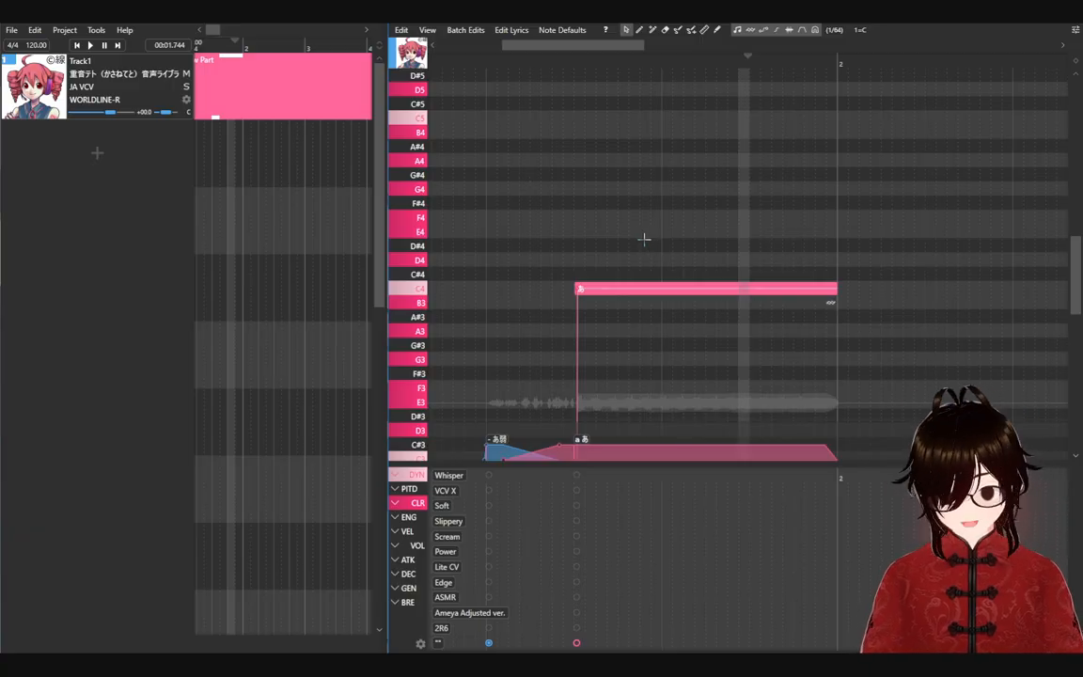
pyautogui.scroll(-15, 639, 232)
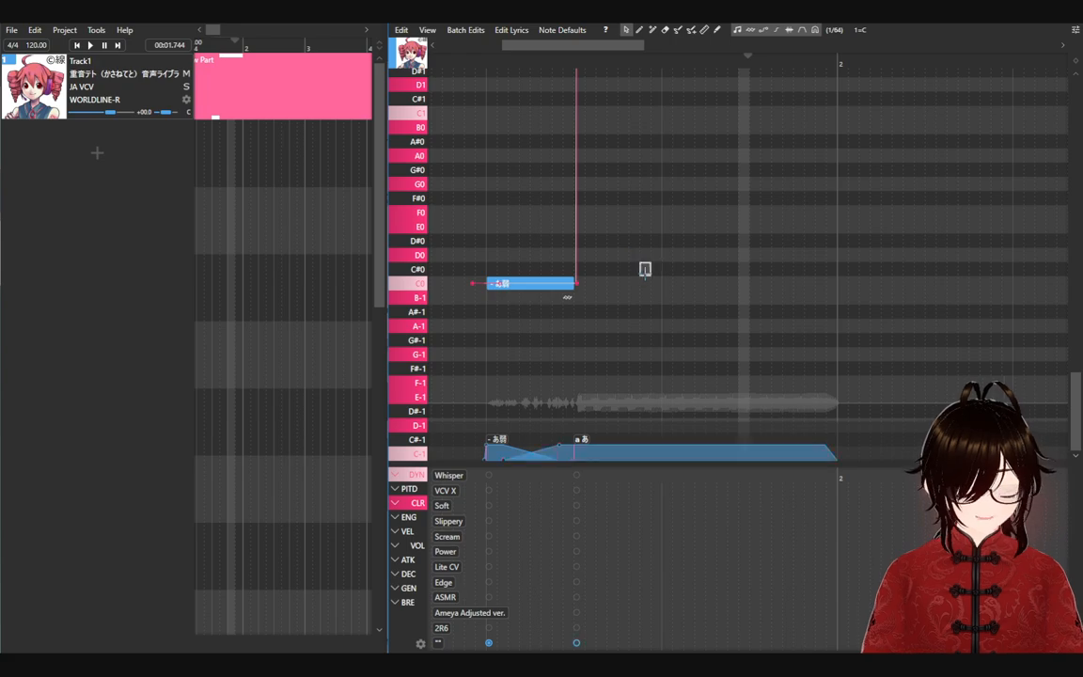
pyautogui.scroll(15, 621, 282)
pyautogui.moveTo(710, 339); pyautogui.dragTo(593, 225)
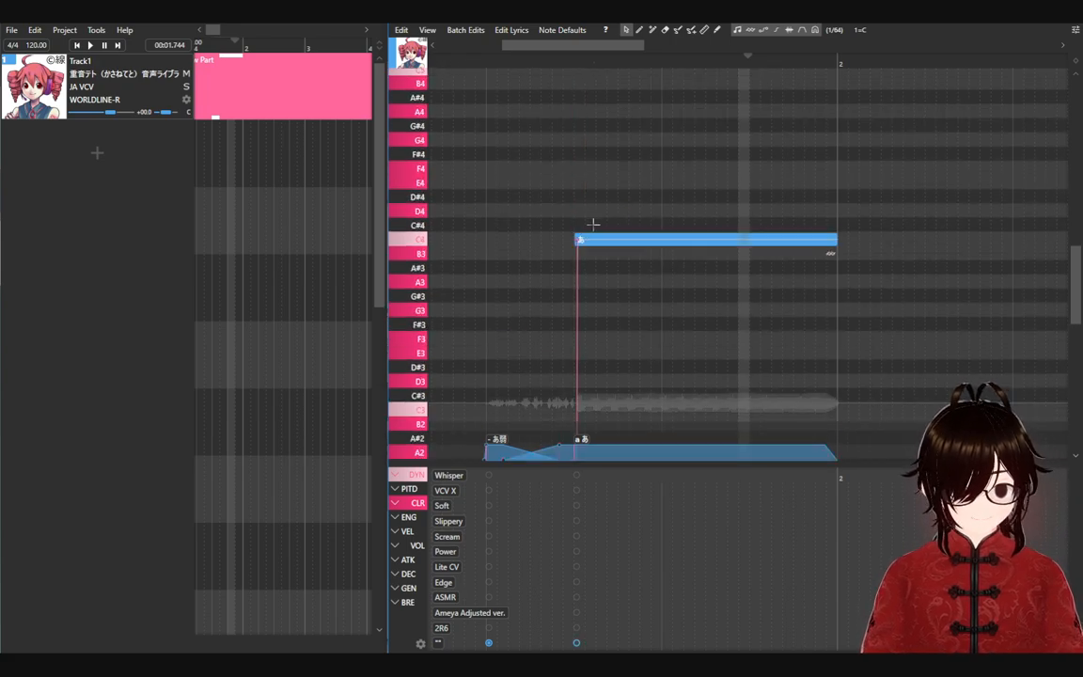
pyautogui.scroll(-12, 550, 225)
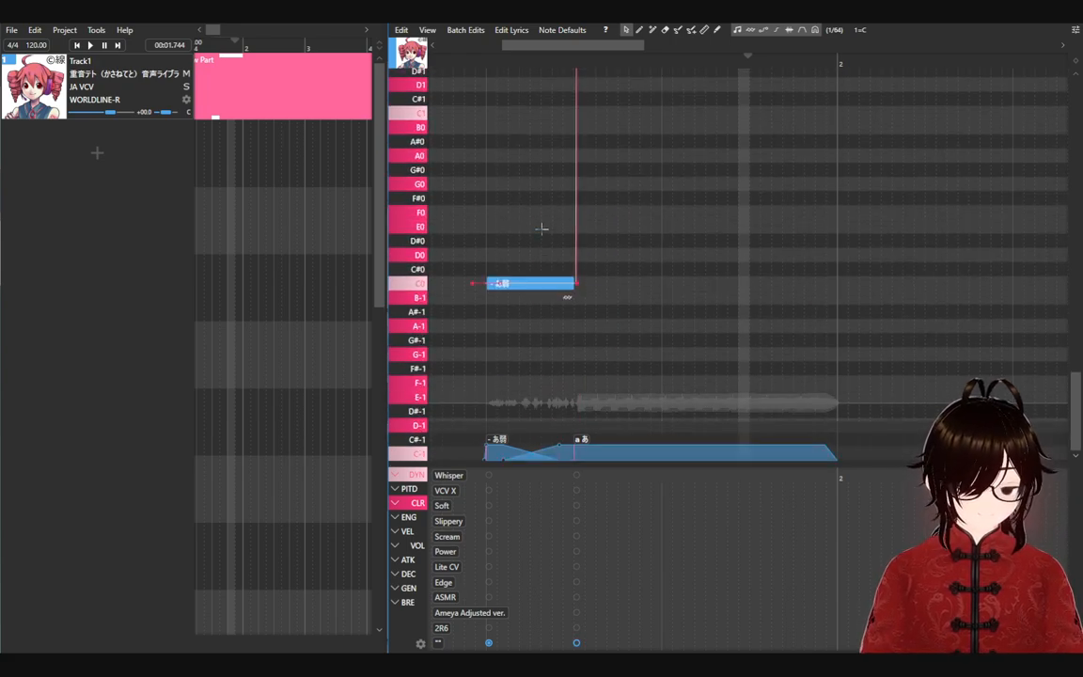
pyautogui.moveTo(454, 234); pyautogui.dragTo(640, 311)
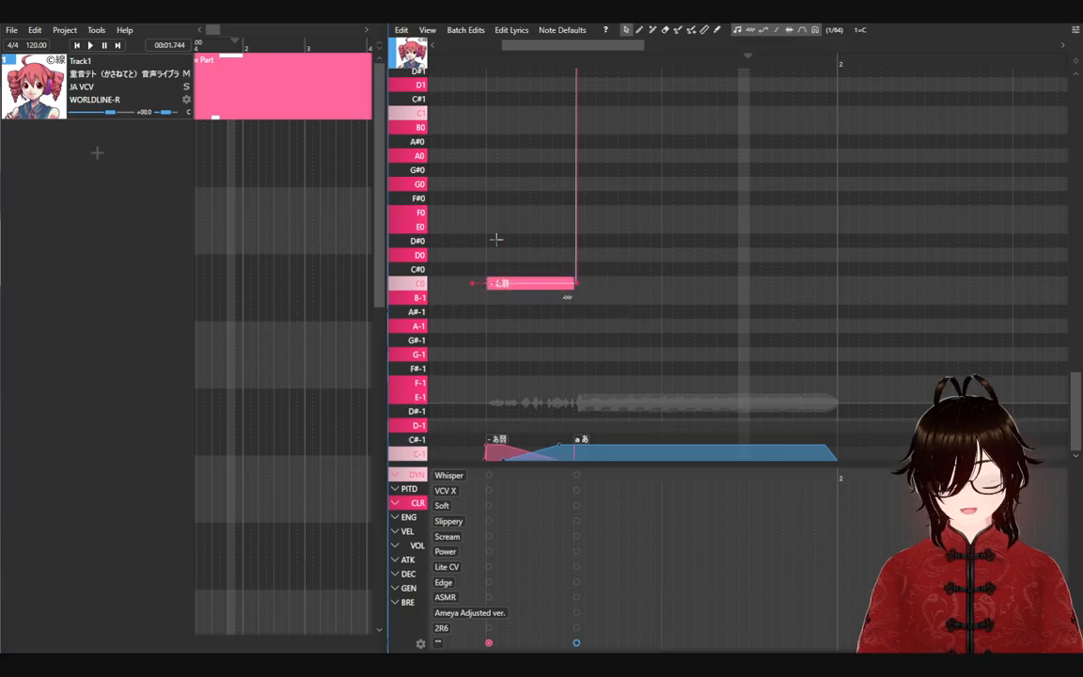
pyautogui.moveTo(465, 234); pyautogui.dragTo(563, 316)
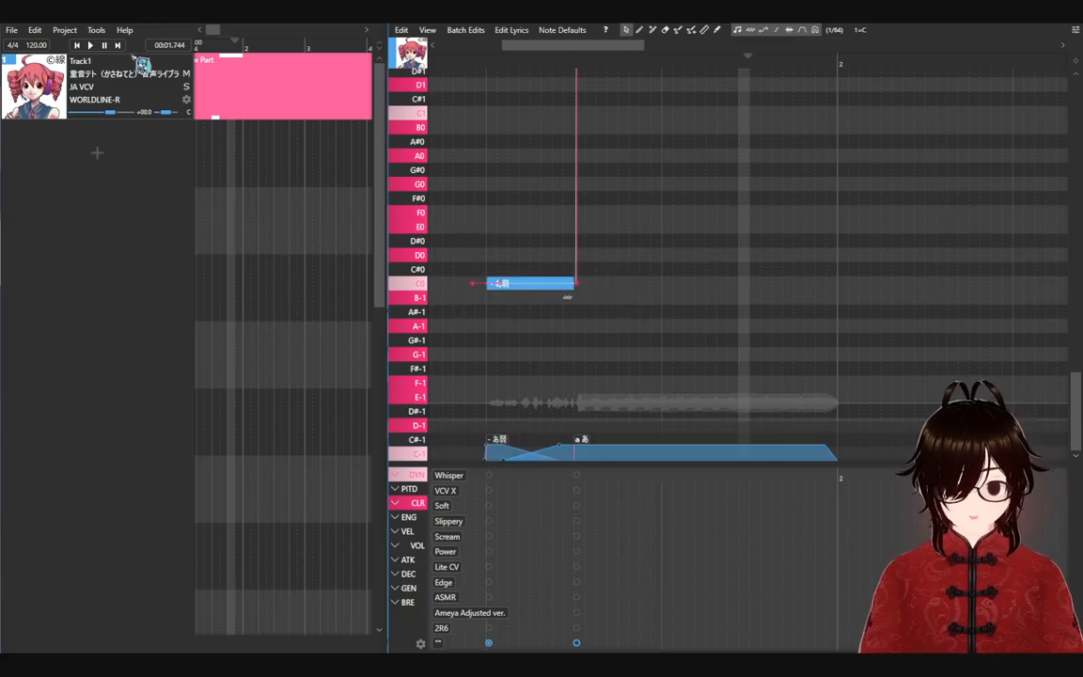
pyautogui.click(82, 86)
pyautogui.click(41, 135)
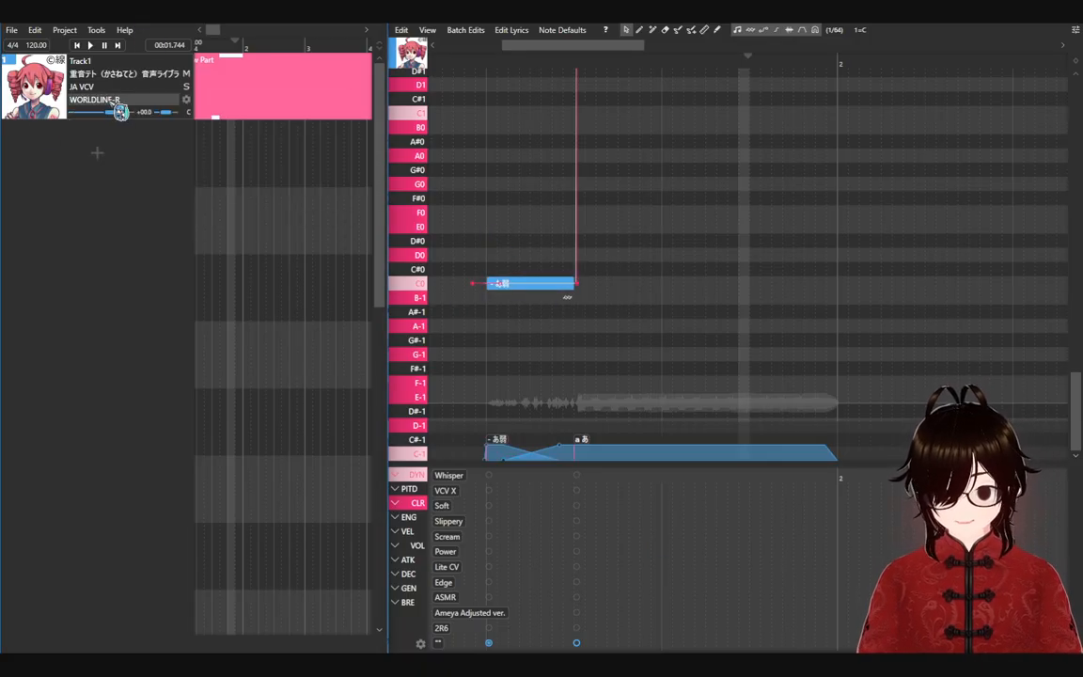
# Step: Switch the track's renderer to CLASSIC and set the C0 note's engine to worldline
pyautogui.click(112, 100)
pyautogui.click(107, 128)
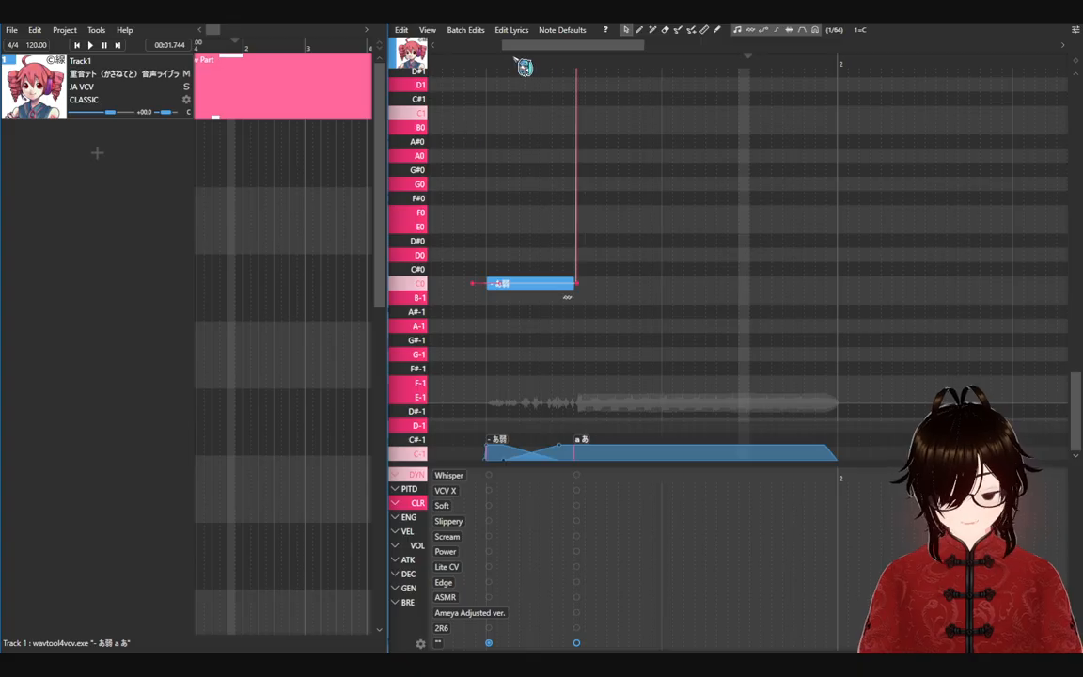
pyautogui.click(417, 546)
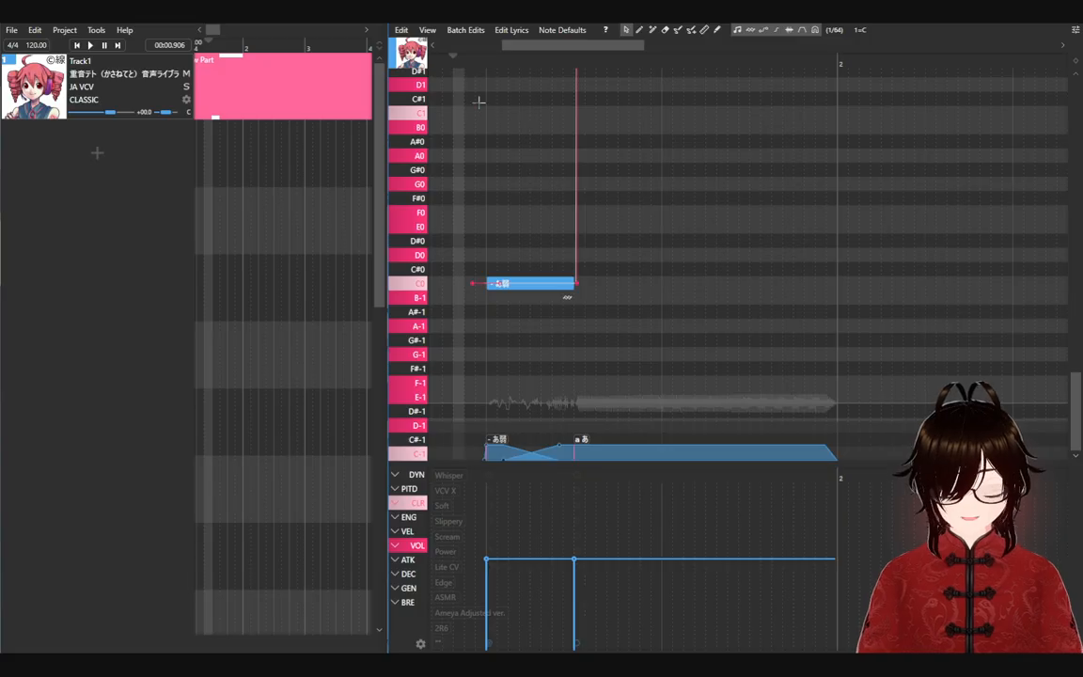
pyautogui.click(414, 516)
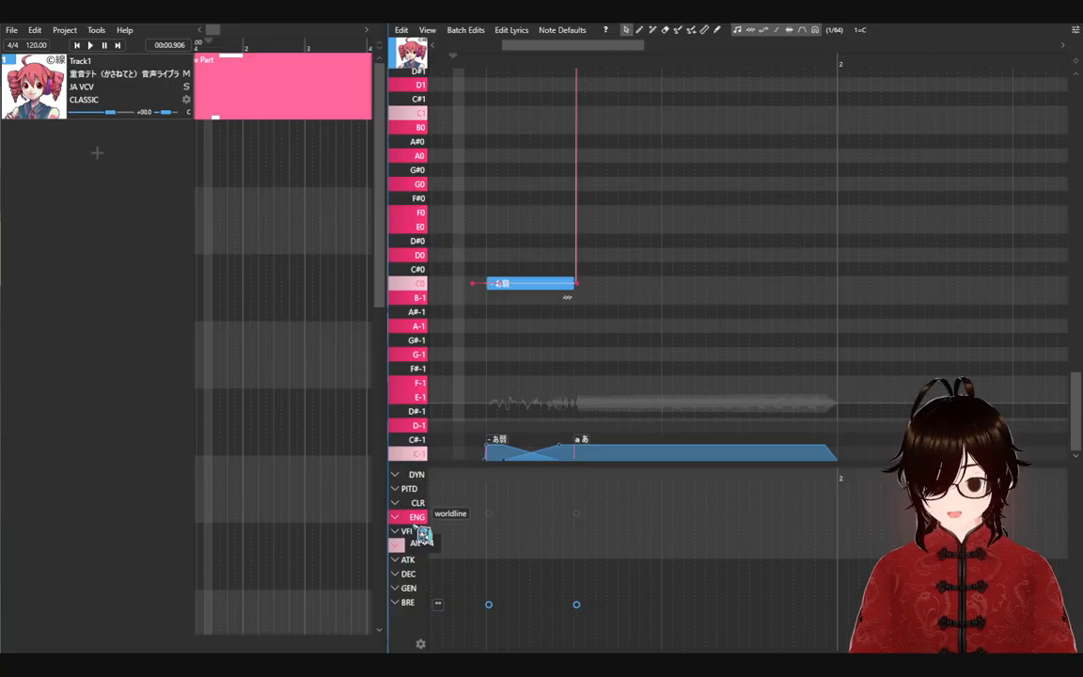
pyautogui.click(496, 517)
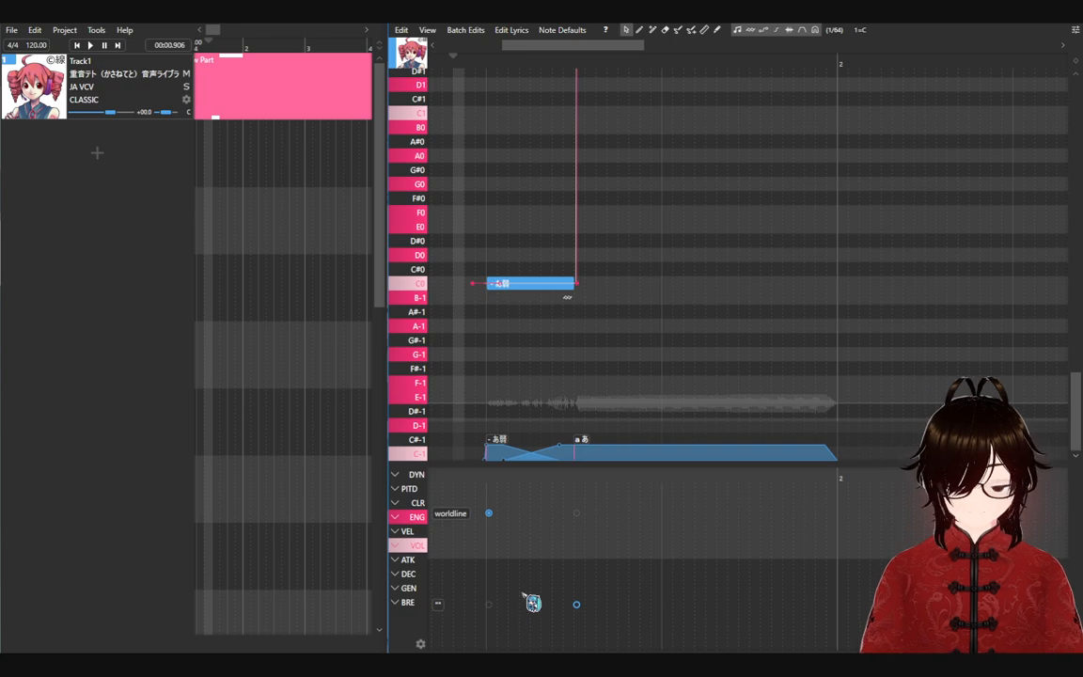
# Step: Play the transition from just before the C0 growl note with the new engine
pyautogui.click(441, 57)
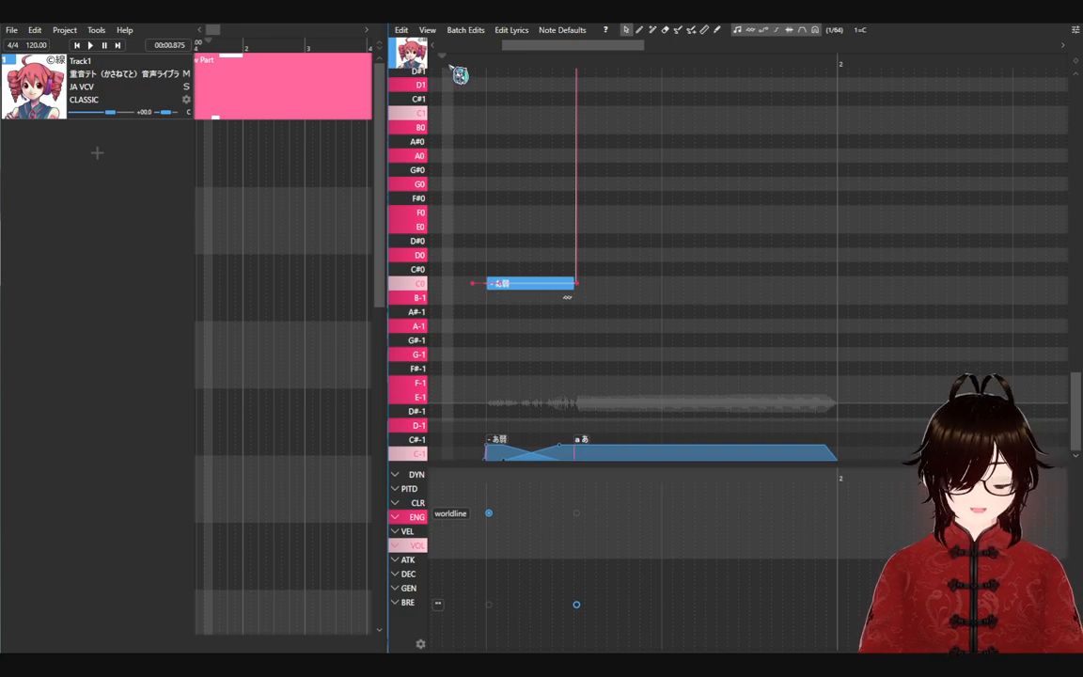
pyautogui.press('space')
pyautogui.press('space')
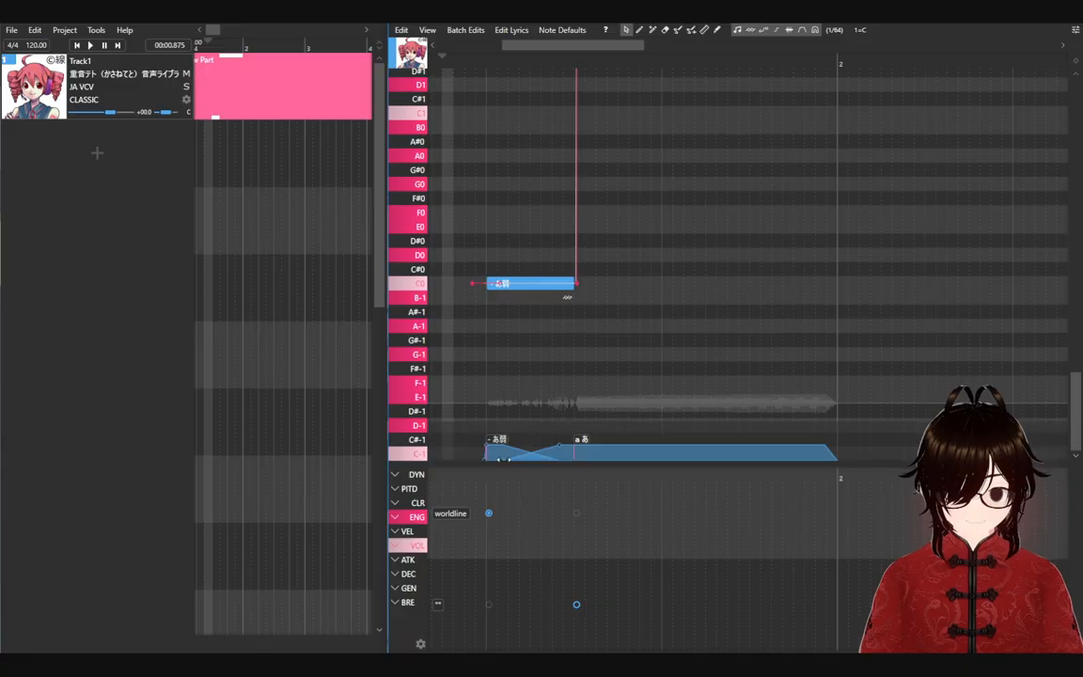
# Step: Reshape the crossfade between the C0 and C4 phonemes, trying a very short overlap and then stretching it well into the C4 note
pyautogui.moveTo(498, 459); pyautogui.dragTo(575, 457)
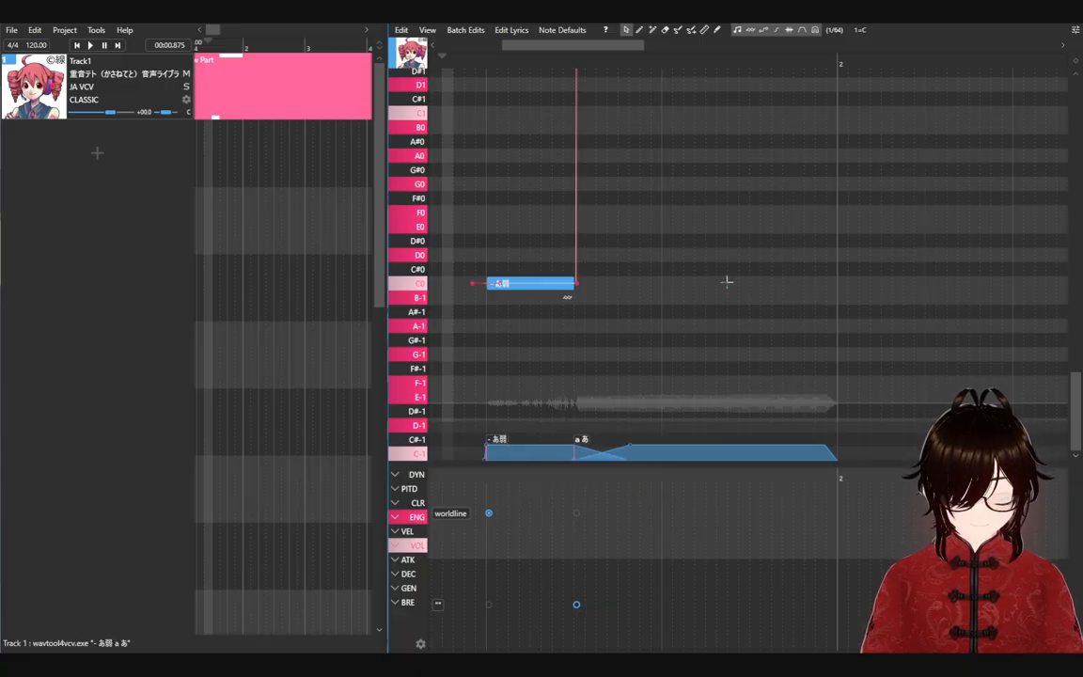
pyautogui.press('space')
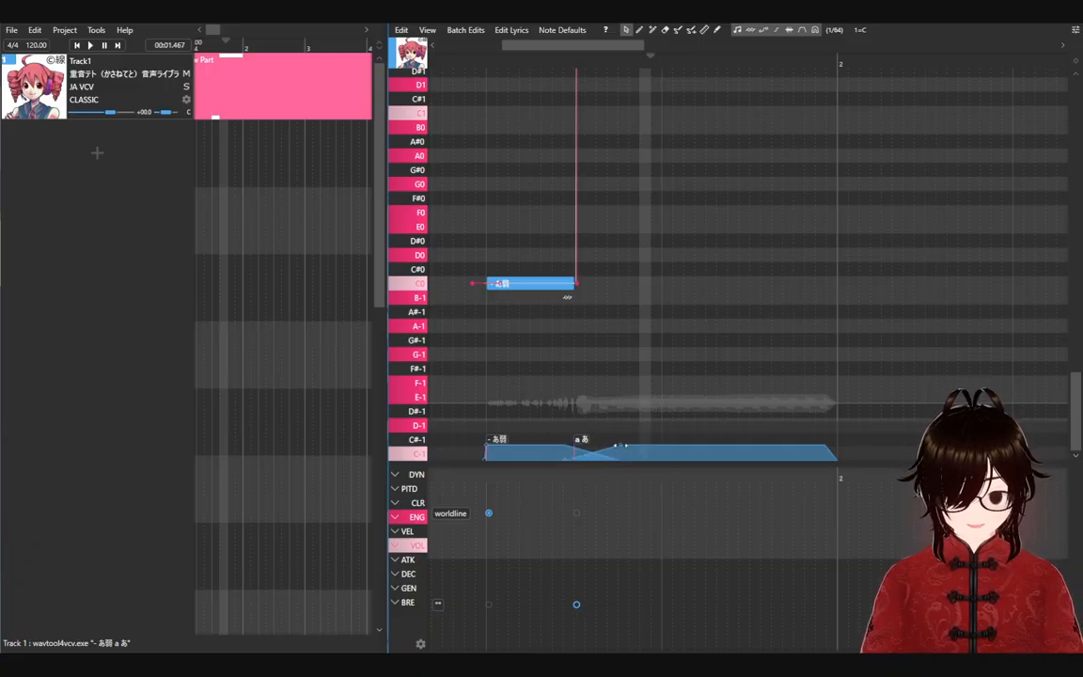
pyautogui.moveTo(618, 444); pyautogui.dragTo(572, 443)
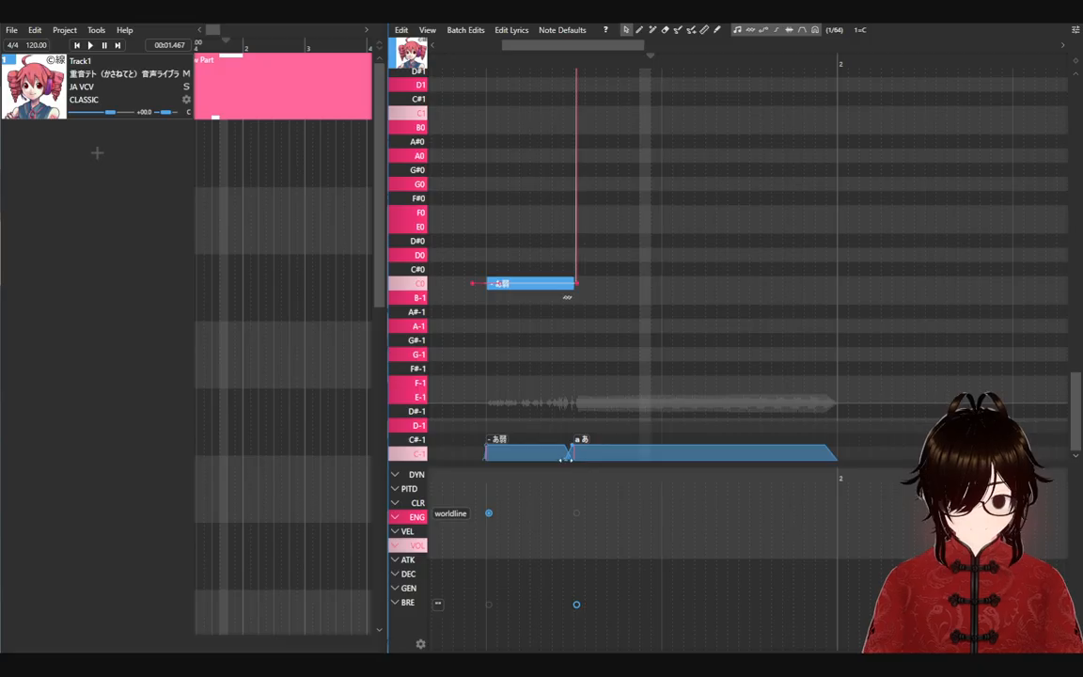
pyautogui.moveTo(568, 458); pyautogui.dragTo(565, 460)
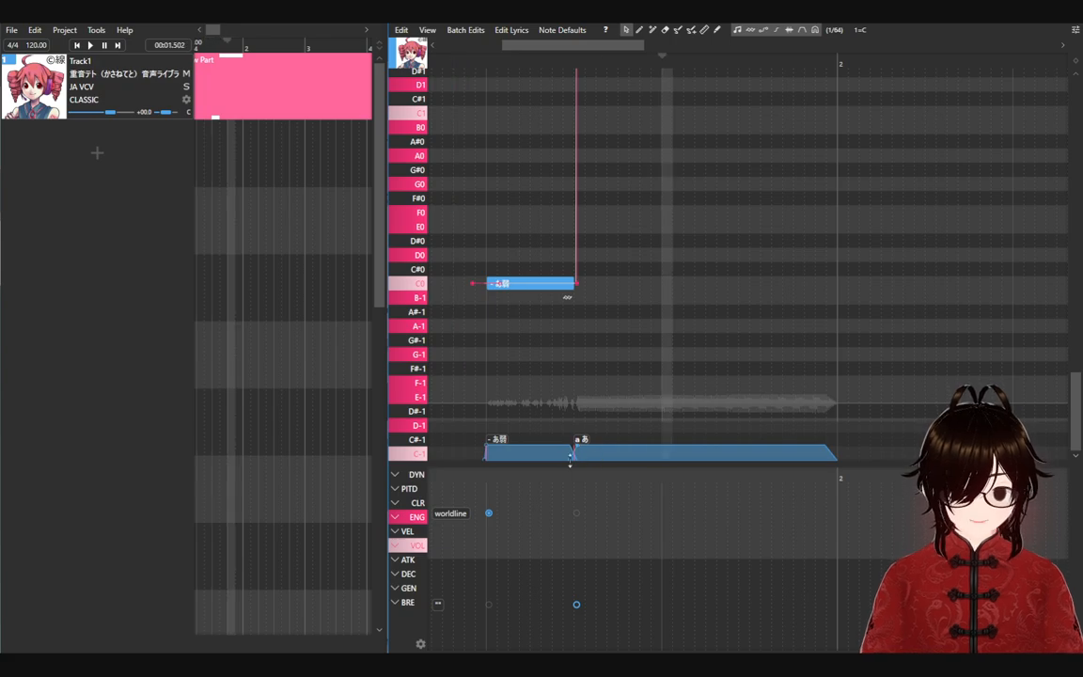
pyautogui.moveTo(570, 449); pyautogui.dragTo(687, 445)
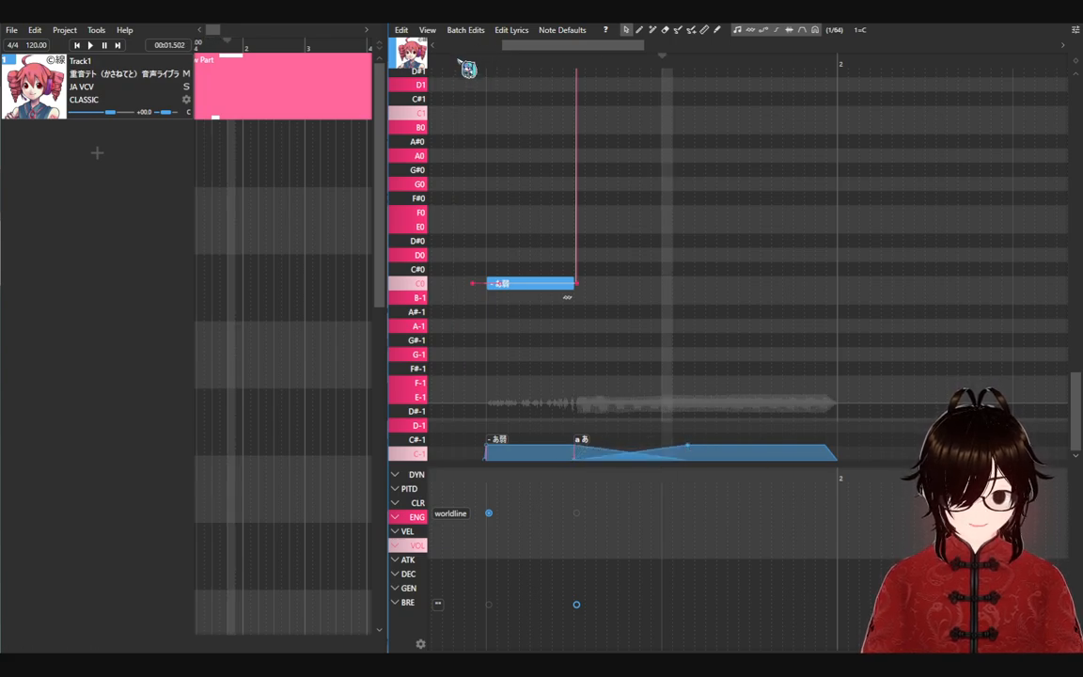
# Step: Add a 120-tick R note on C4 directly after the sung note and extend its fade-in to nearly the start of the R note
pyautogui.hscroll(1, 541, 65)
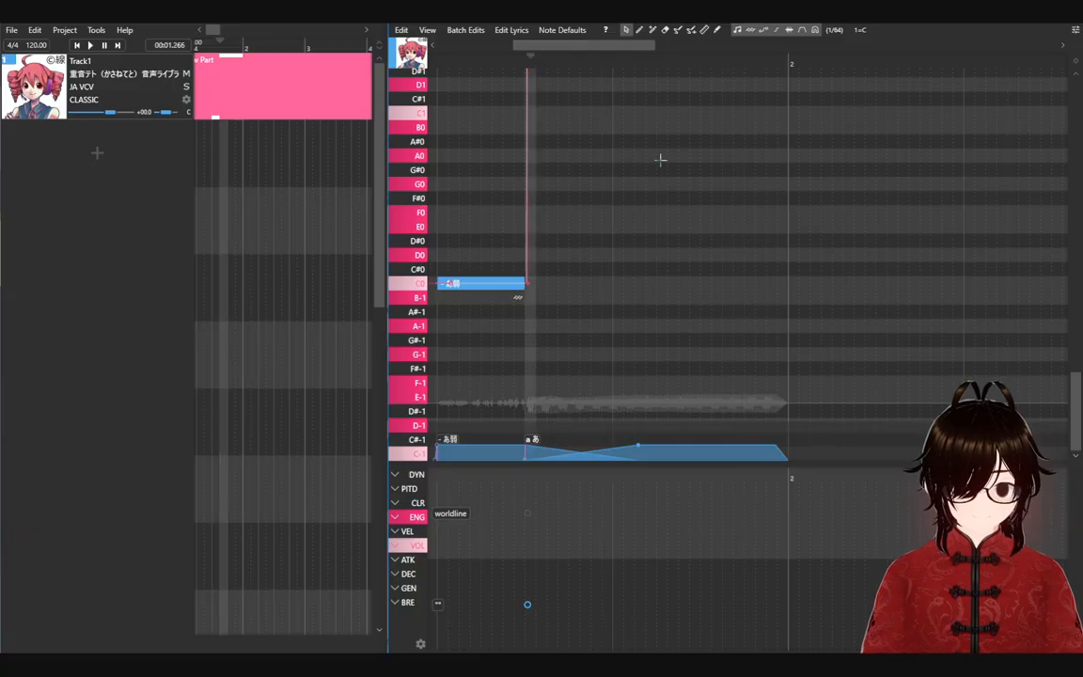
pyautogui.hscroll(1, 623, 58)
pyautogui.scroll(10, 803, 266)
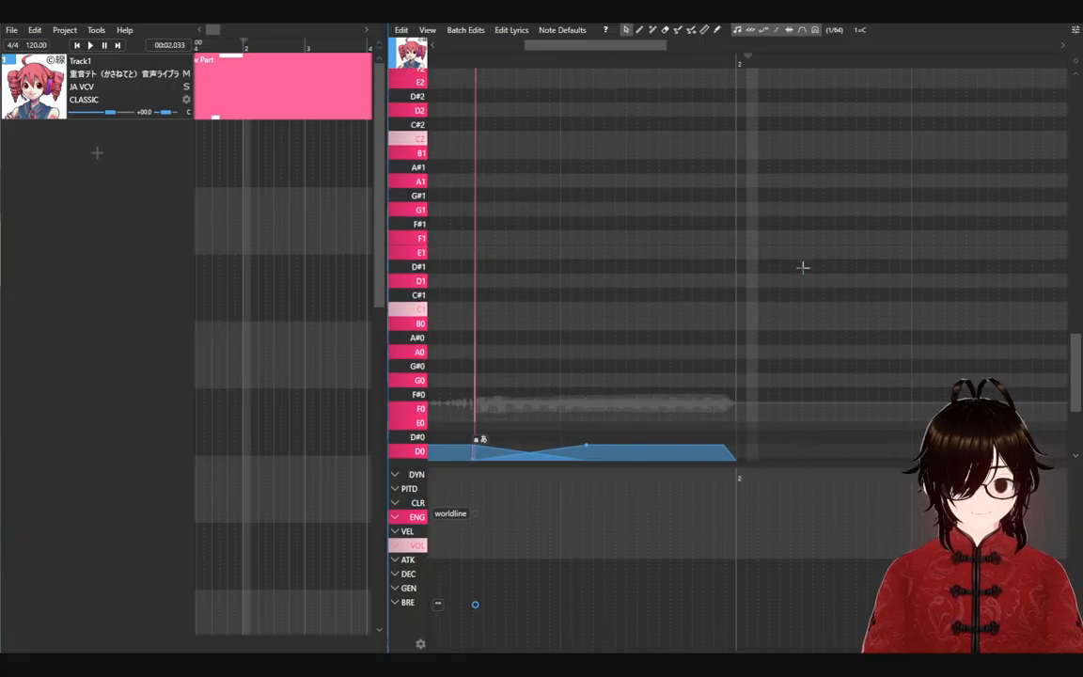
pyautogui.press('2')
pyautogui.moveTo(740, 339); pyautogui.dragTo(786, 351)
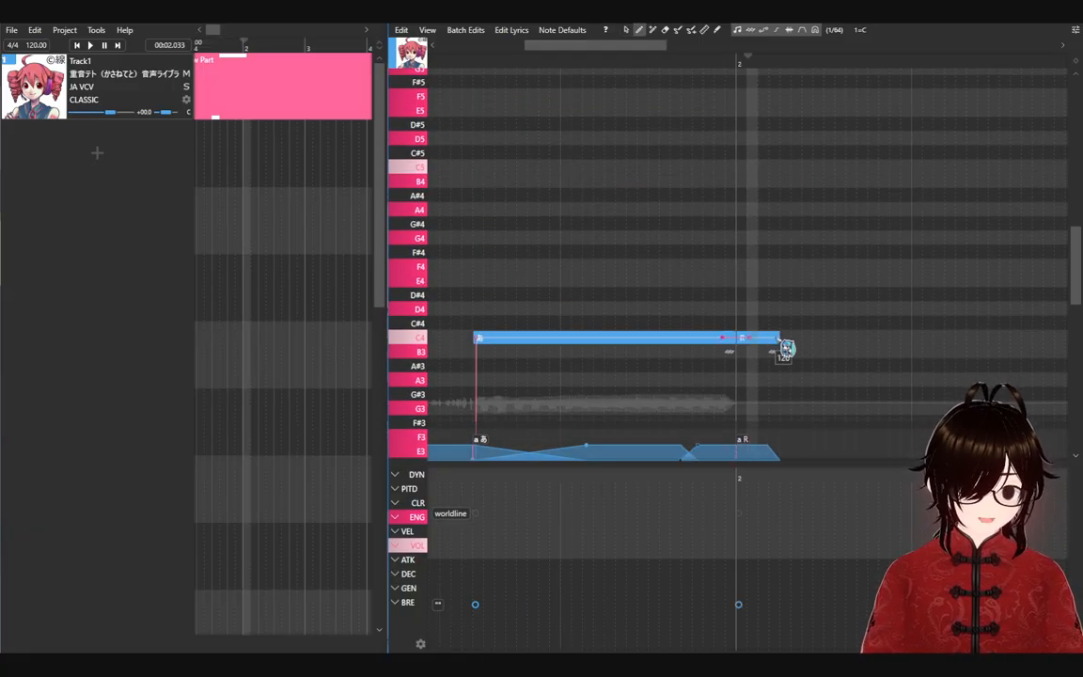
pyautogui.press('1')
pyautogui.moveTo(696, 446); pyautogui.dragTo(729, 442)
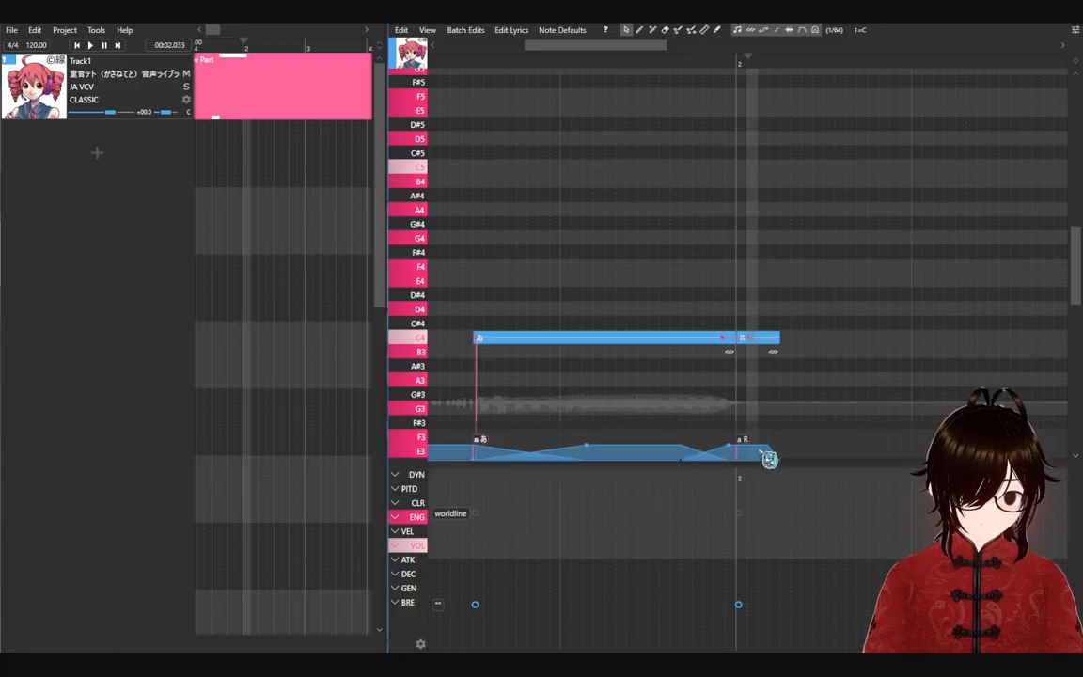
# Step: Bend the pitch up to about A4 at the R note and make the sung C4 note slide up from about A#3
pyautogui.click(420, 505)
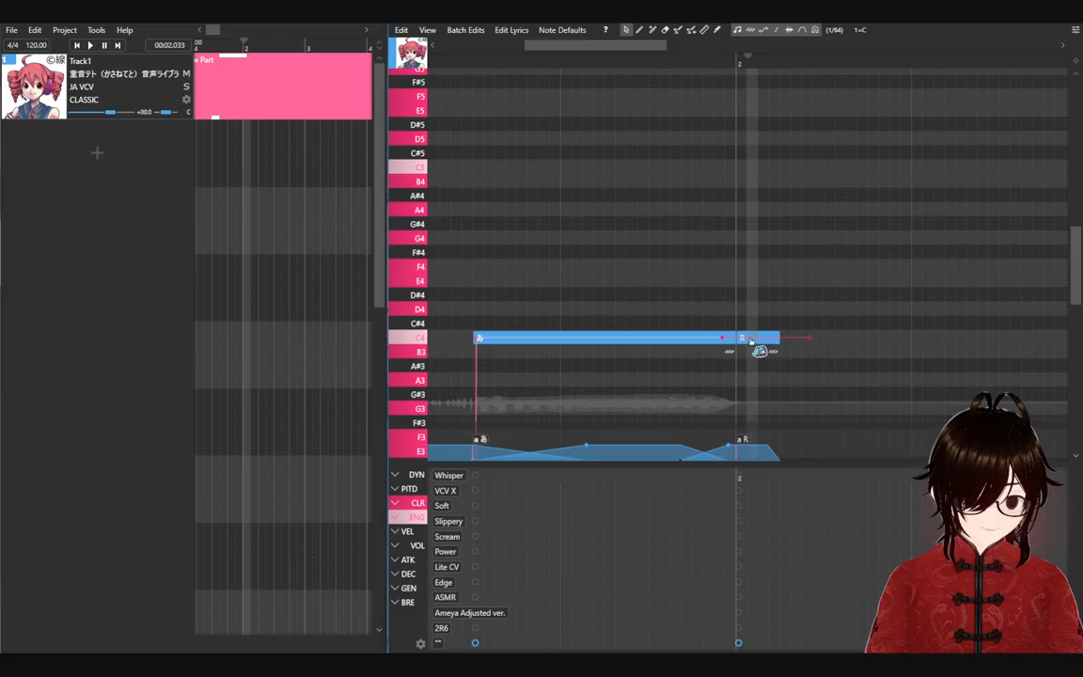
pyautogui.moveTo(721, 336); pyautogui.dragTo(721, 216)
pyautogui.click(639, 57)
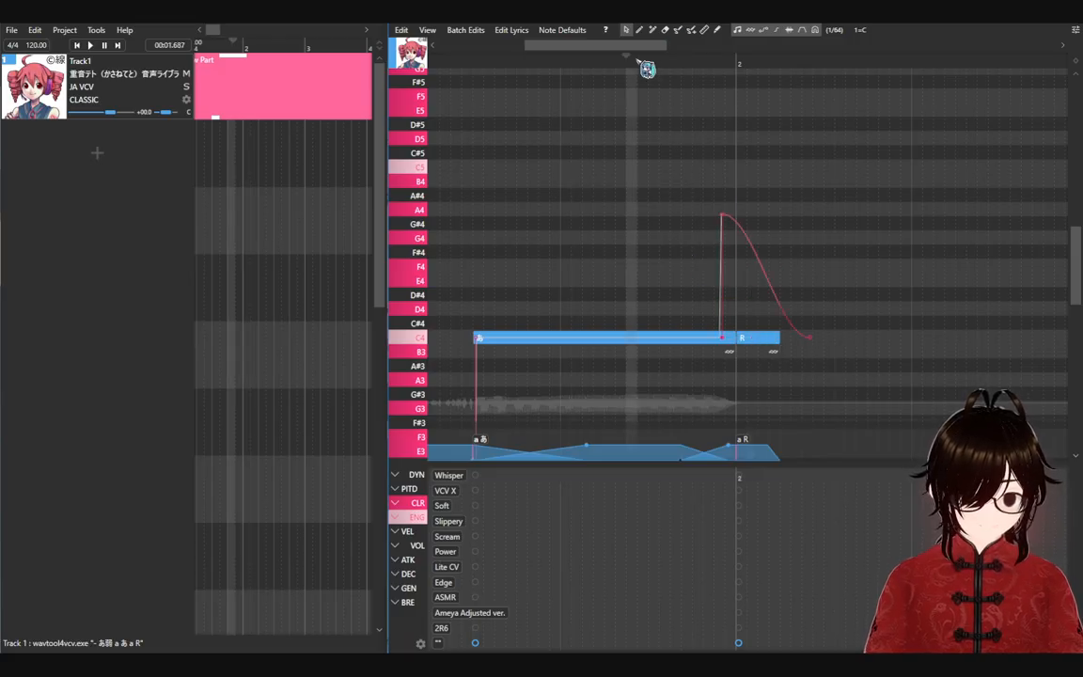
pyautogui.moveTo(480, 343); pyautogui.dragTo(517, 222)
pyautogui.scroll(-3, 558, 346)
pyautogui.scroll(-2, 568, 194)
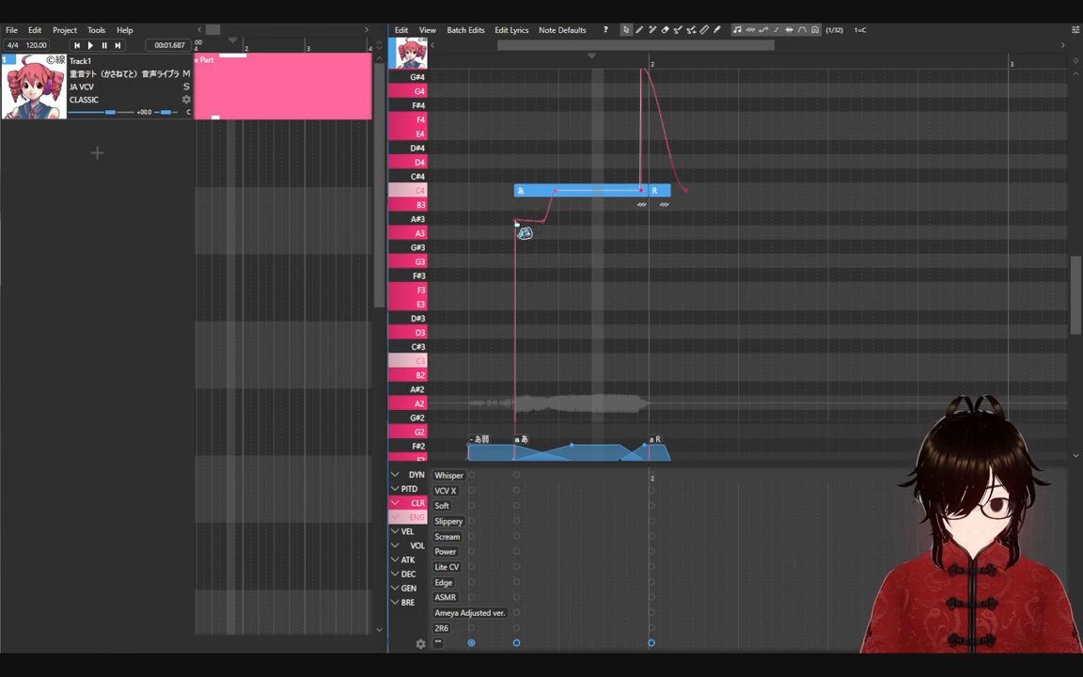
# Step: Shorten the crossfade into the sung C4 note and play the phrase from the C0 growl through the R note
pyautogui.click(433, 63)
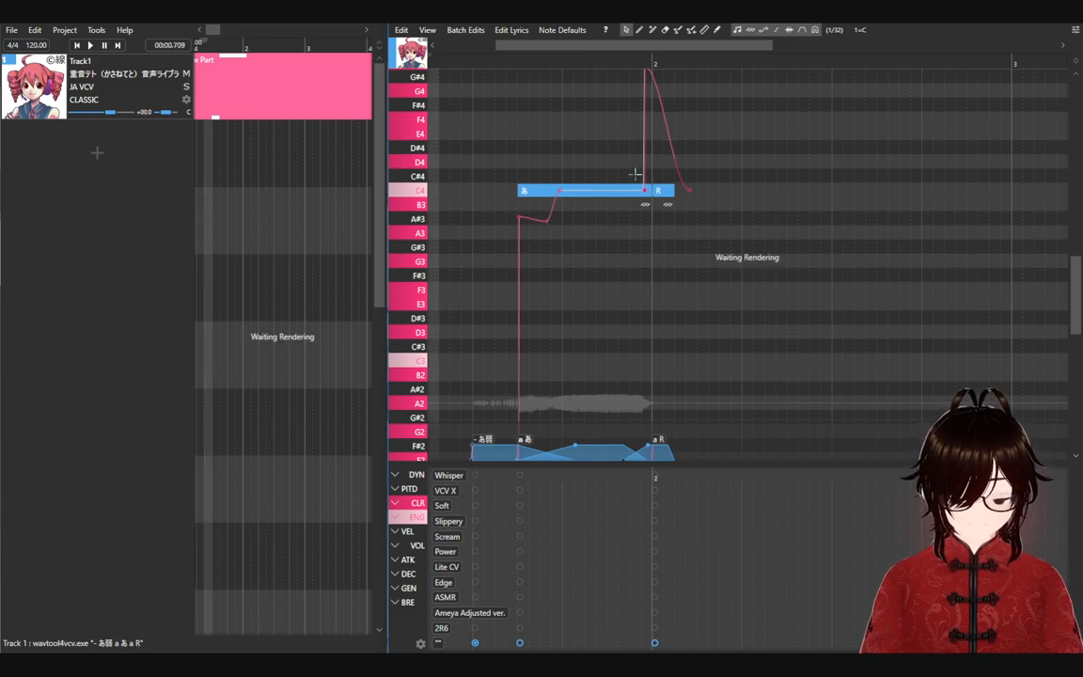
pyautogui.click(441, 61)
pyautogui.moveTo(533, 48); pyautogui.dragTo(507, 48)
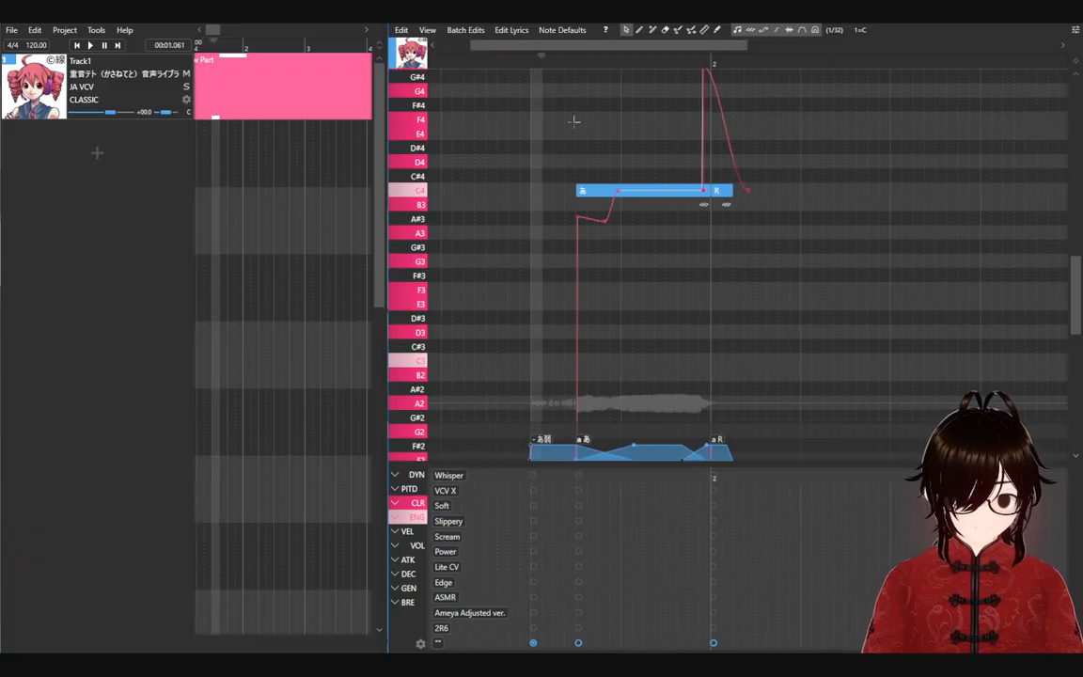
pyautogui.click(555, 66)
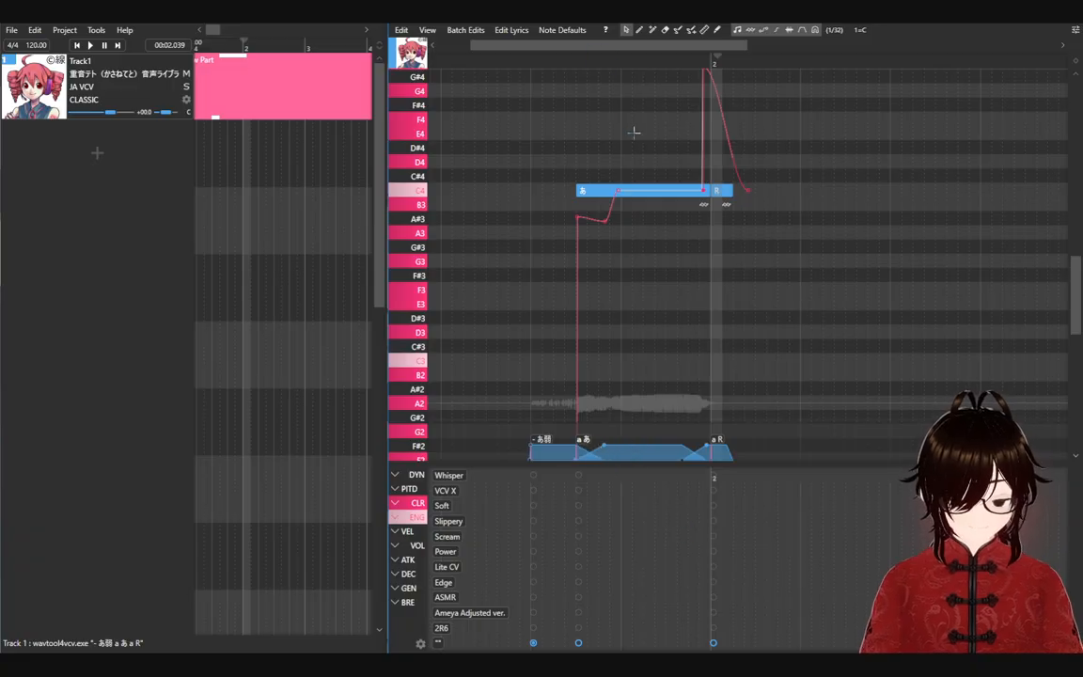
pyautogui.click(531, 69)
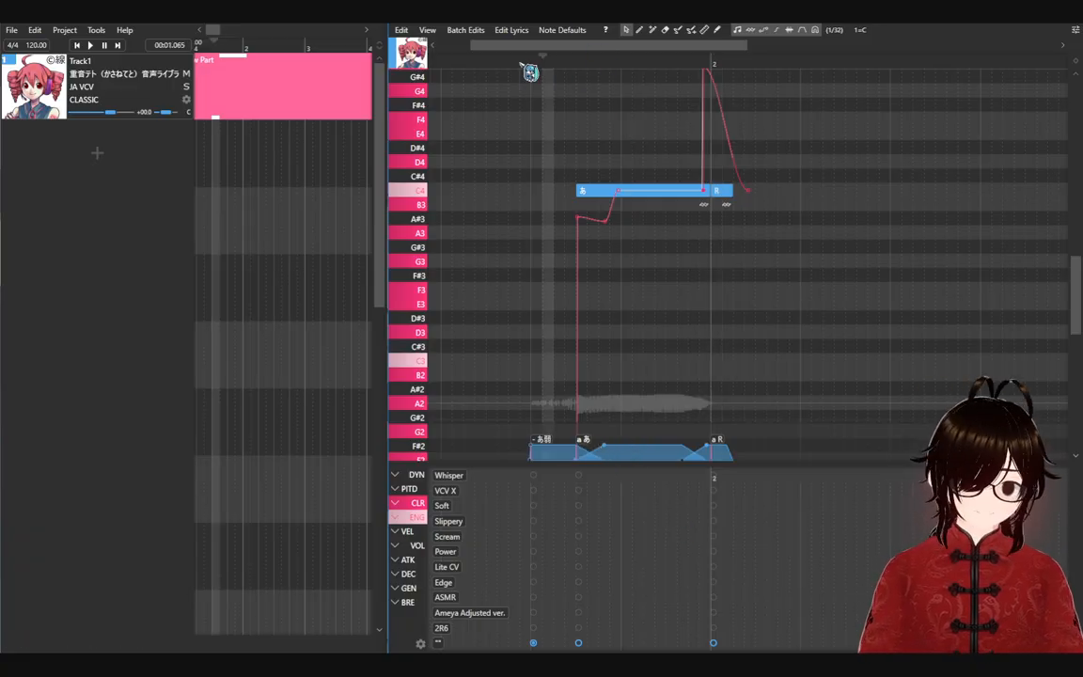
pyautogui.click(528, 69)
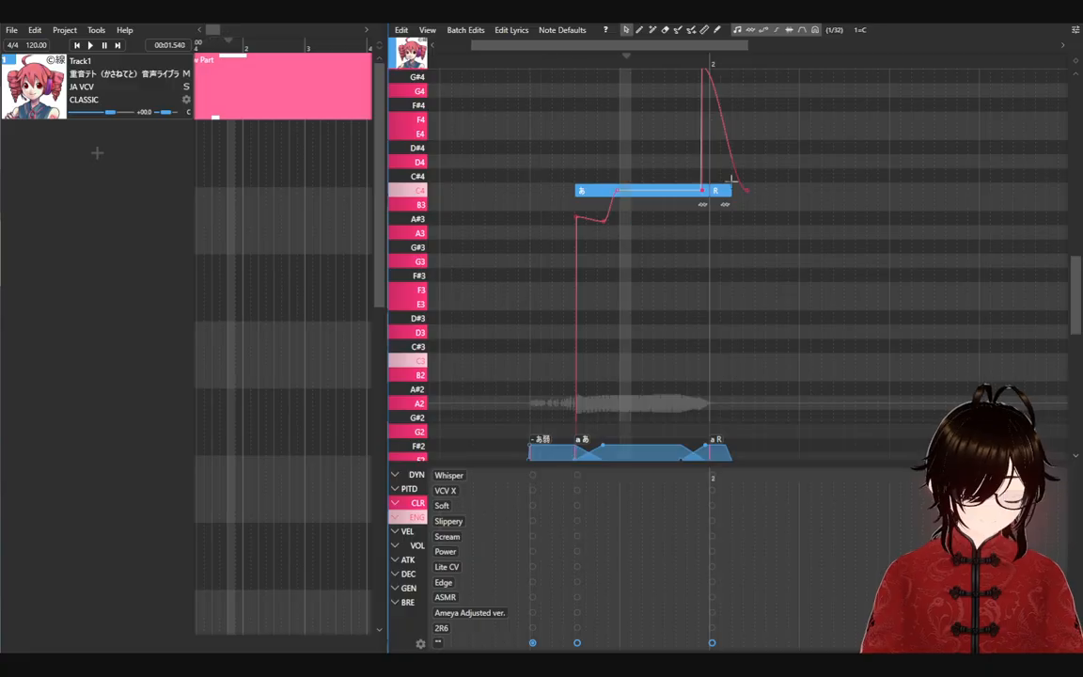
pyautogui.scroll(-10, 658, 223)
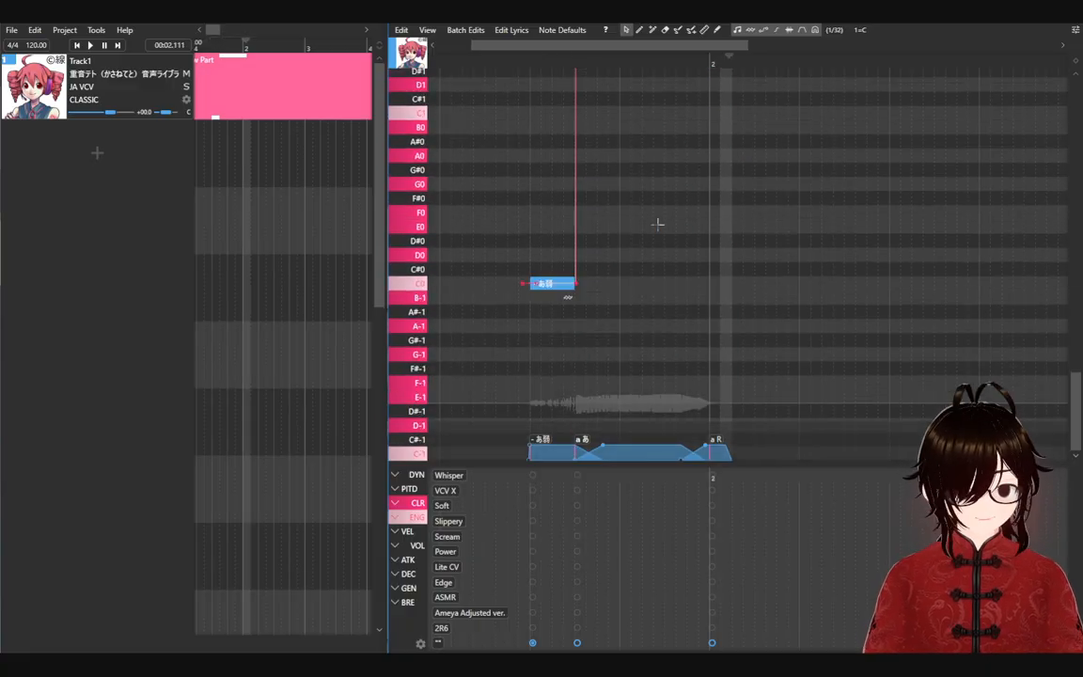